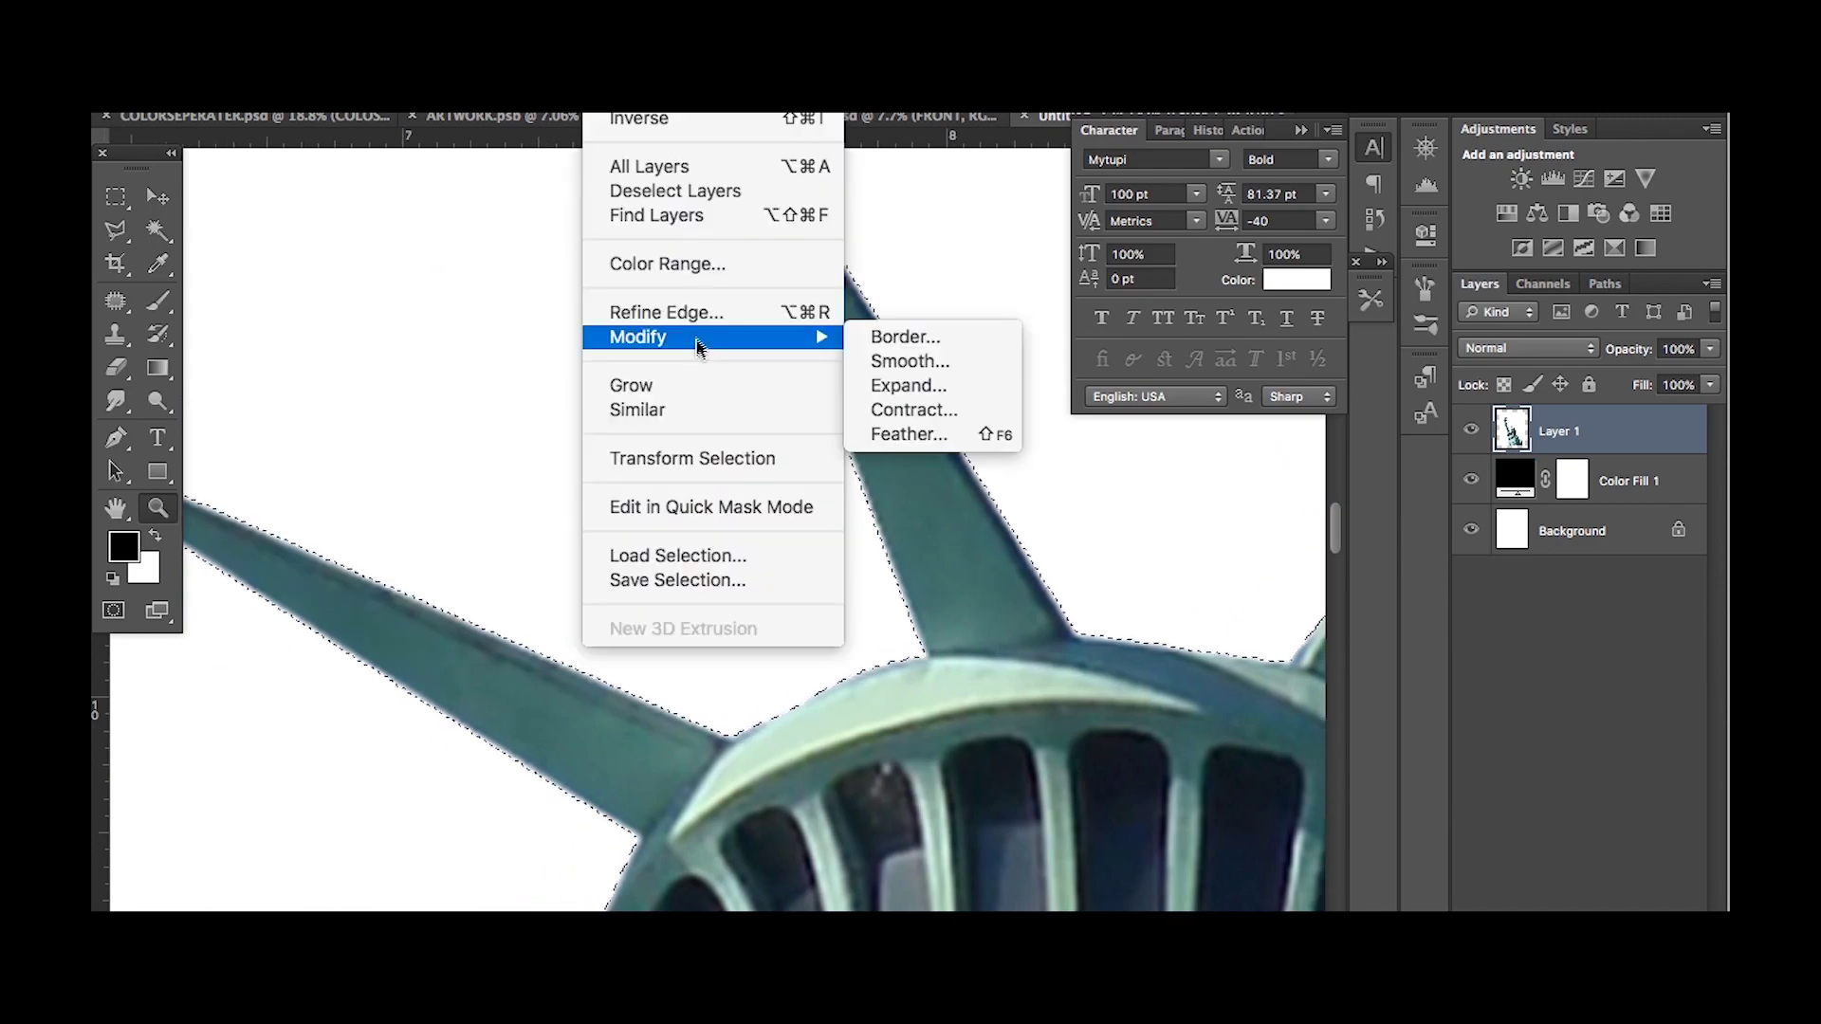
# Apply the selection modification and delete the white background around the statue on Layer 1.
pyautogui.click(1030, 445)
pyautogui.press('super+0')
pyautogui.press('Delete')
# Select the leftover white areas with the Magic Wand and erase them at the torch balcony, between the crown rays and beside the neck.
pyautogui.press('w')
pyautogui.click(672, 216)
pyautogui.press('w')
pyautogui.click(1022, 507)
pyautogui.press('e')
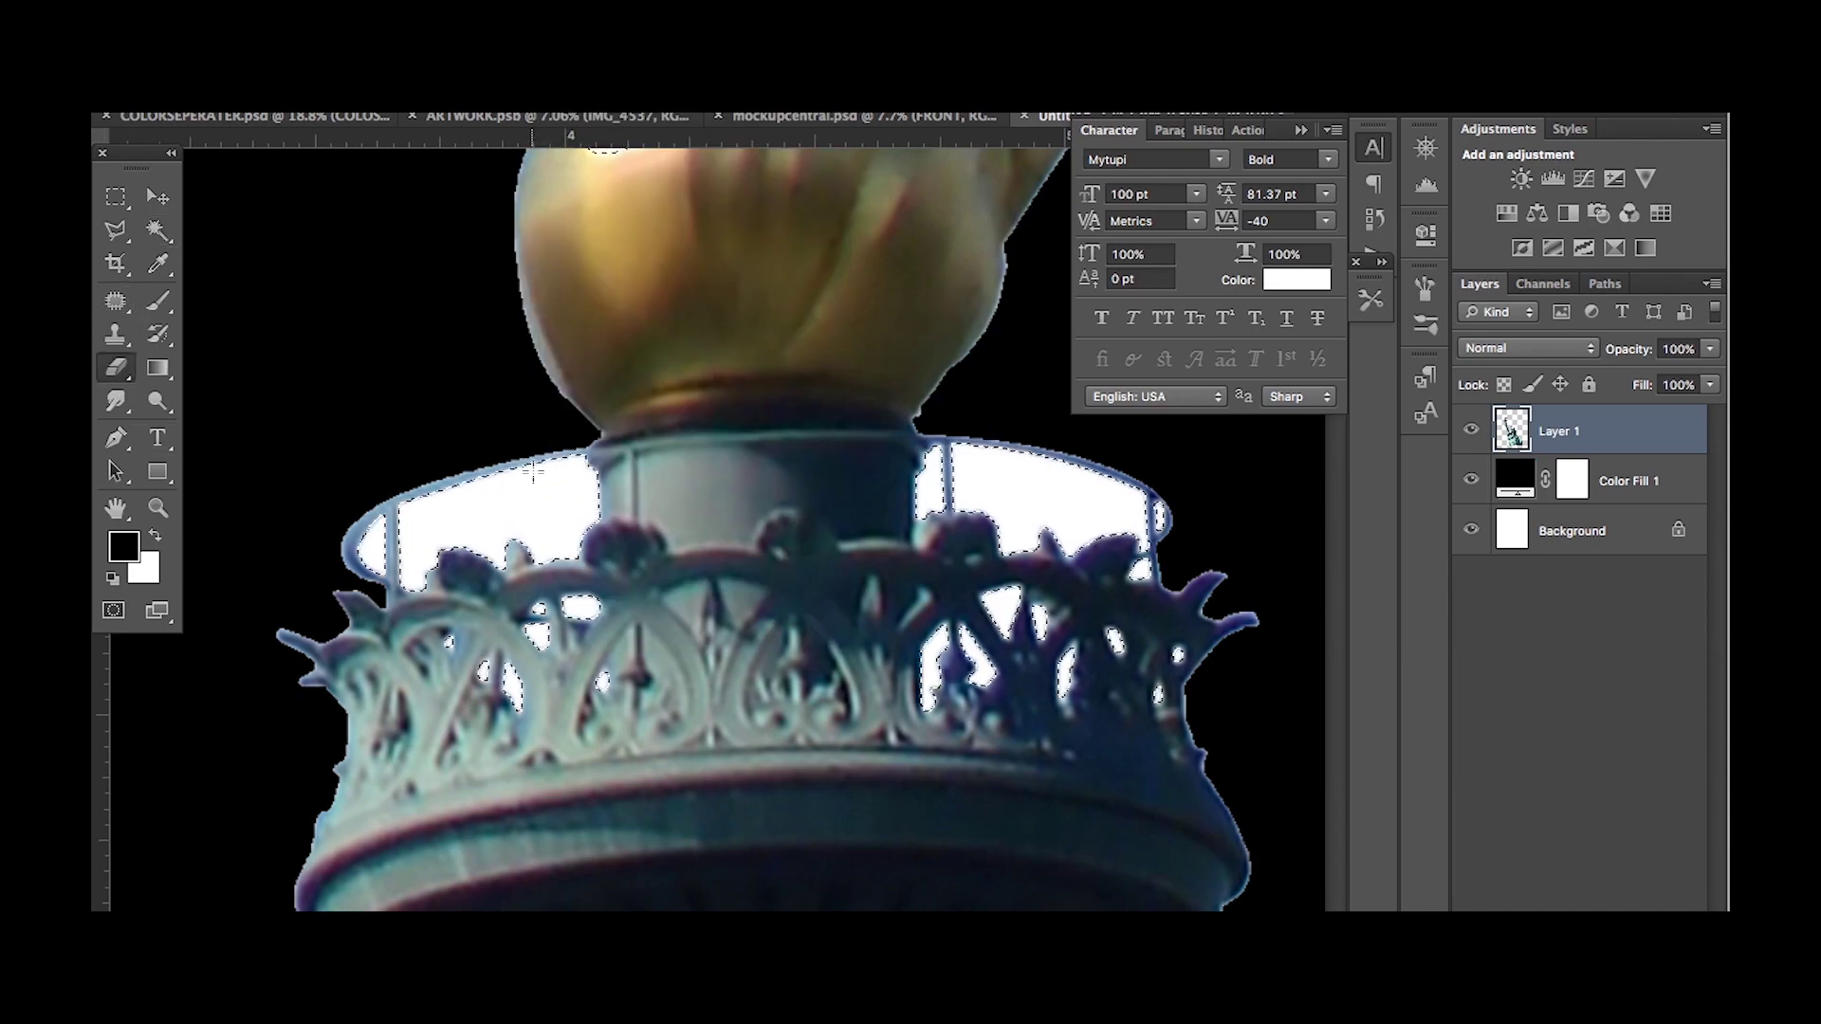
pyautogui.moveTo(1139, 531); pyautogui.dragTo(967, 476)
pyautogui.moveTo(967, 475); pyautogui.dragTo(1129, 512)
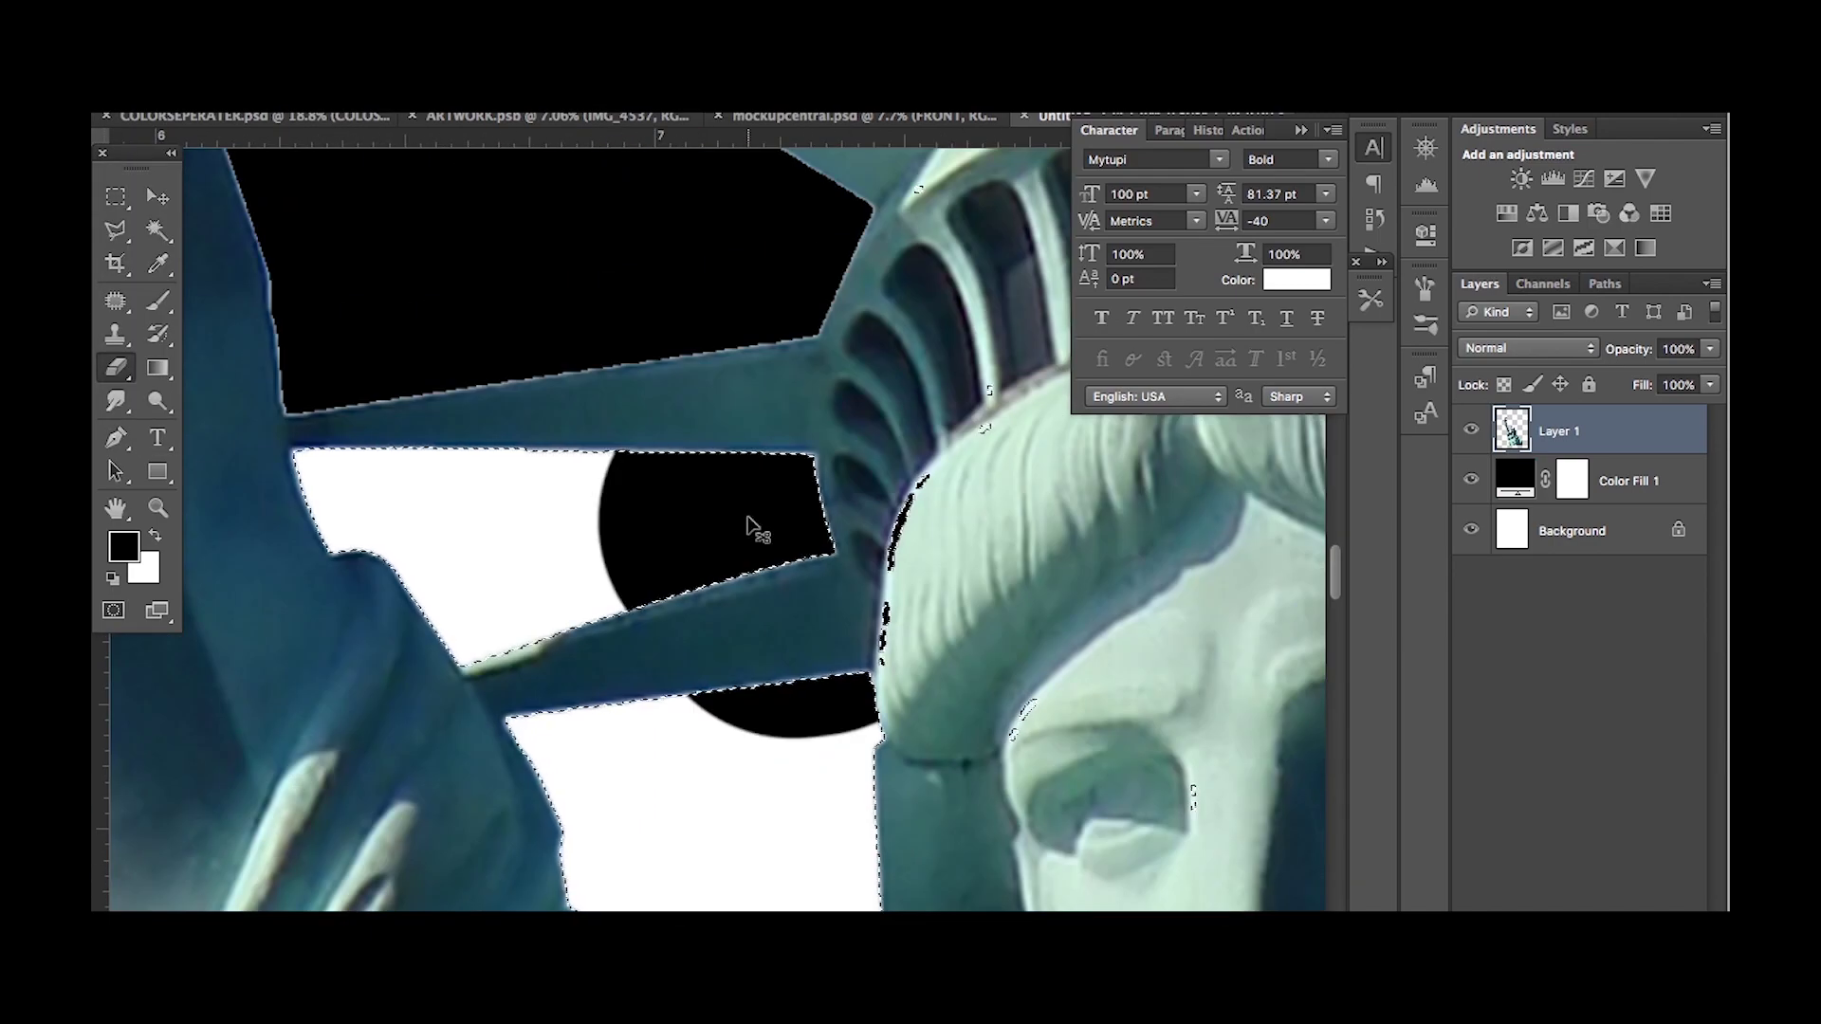
pyautogui.moveTo(752, 521)
pyautogui.mouseDown()
pyautogui.moveTo(711, 442)
pyautogui.moveTo(468, 496)
pyautogui.mouseUp()
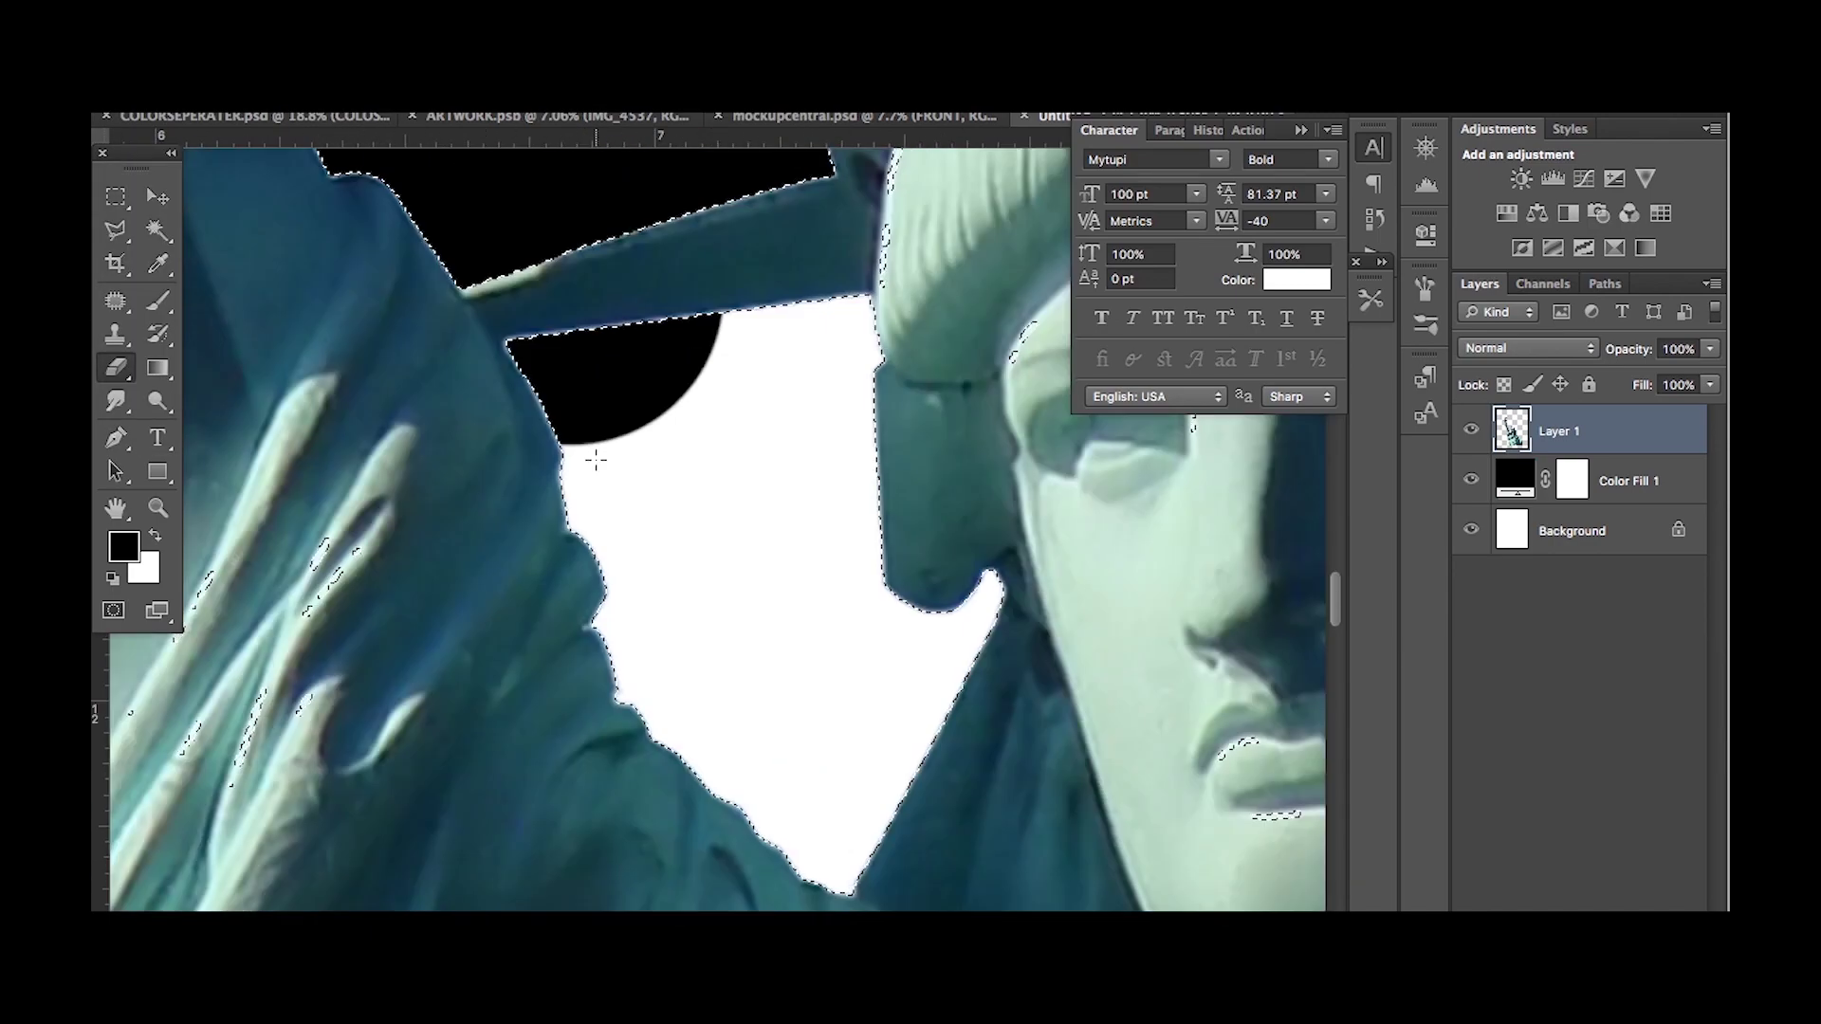
pyautogui.moveTo(597, 459)
pyautogui.mouseDown()
pyautogui.moveTo(746, 733)
pyautogui.moveTo(873, 814)
pyautogui.moveTo(790, 455)
pyautogui.moveTo(706, 408)
pyautogui.mouseUp()
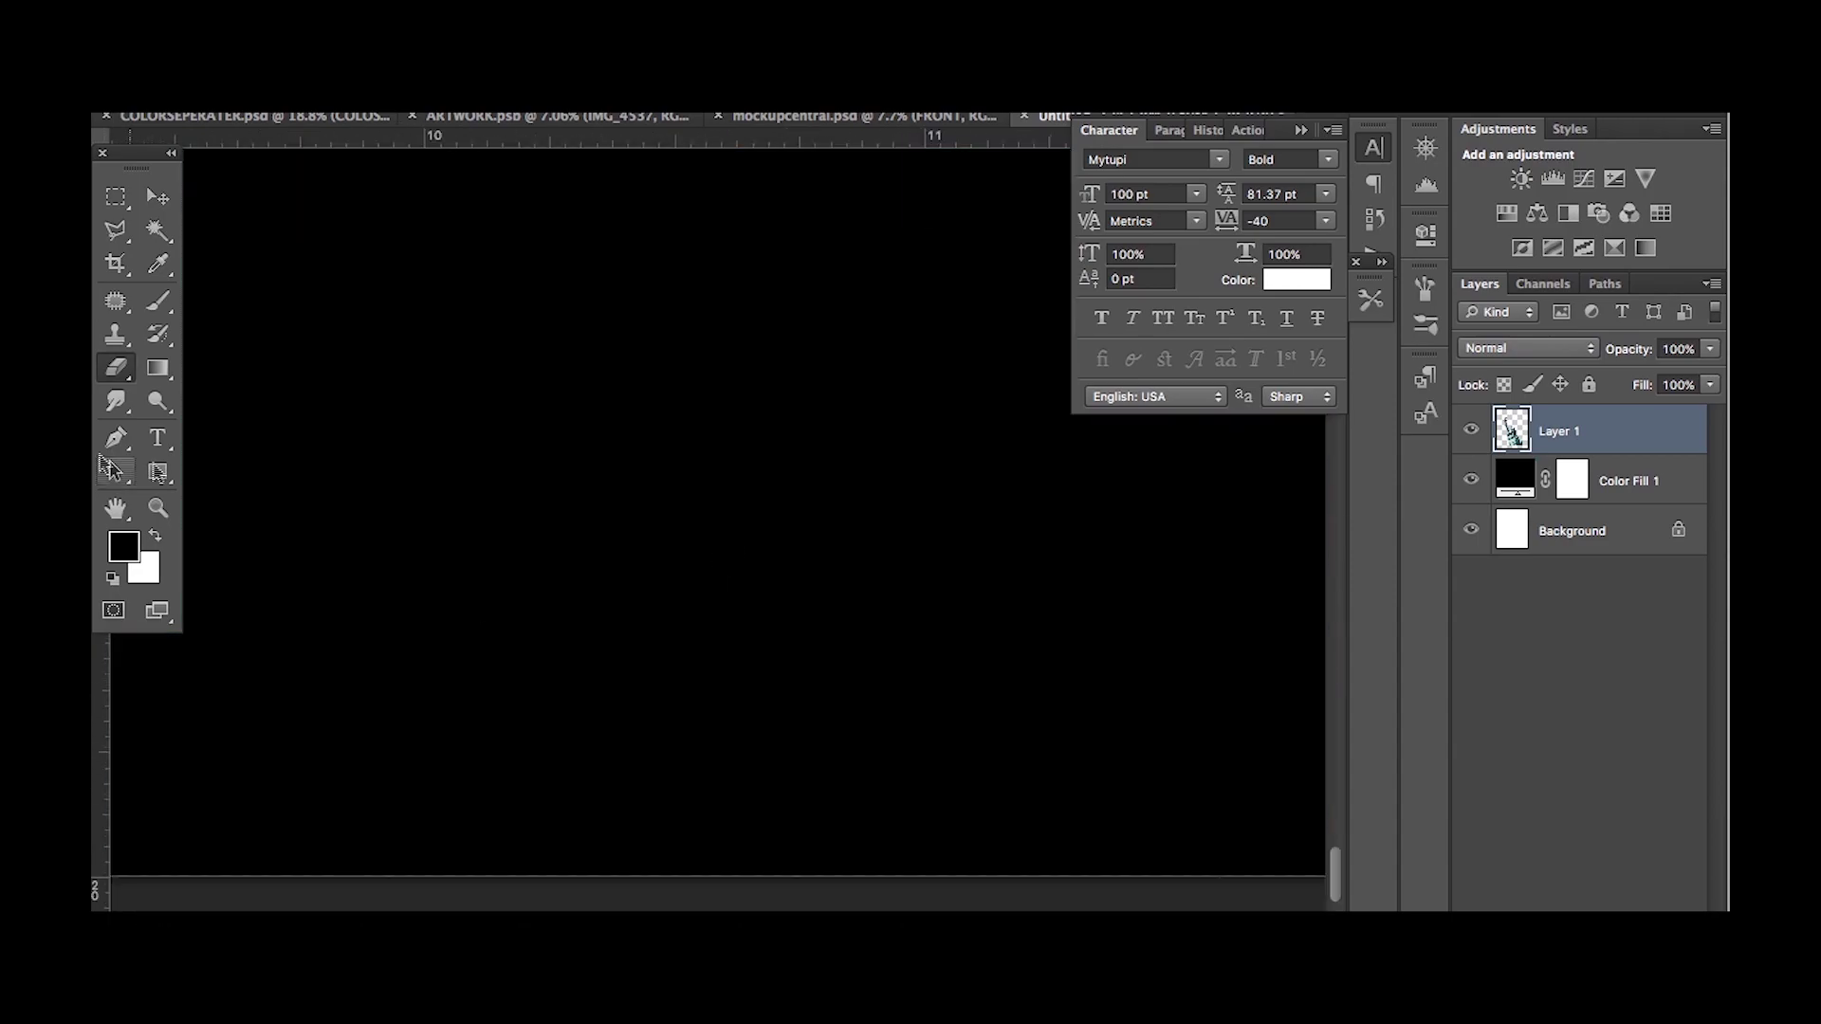
# Paste the rifle picture and delete its white background using a Magic Wand selection.
pyautogui.press('z')
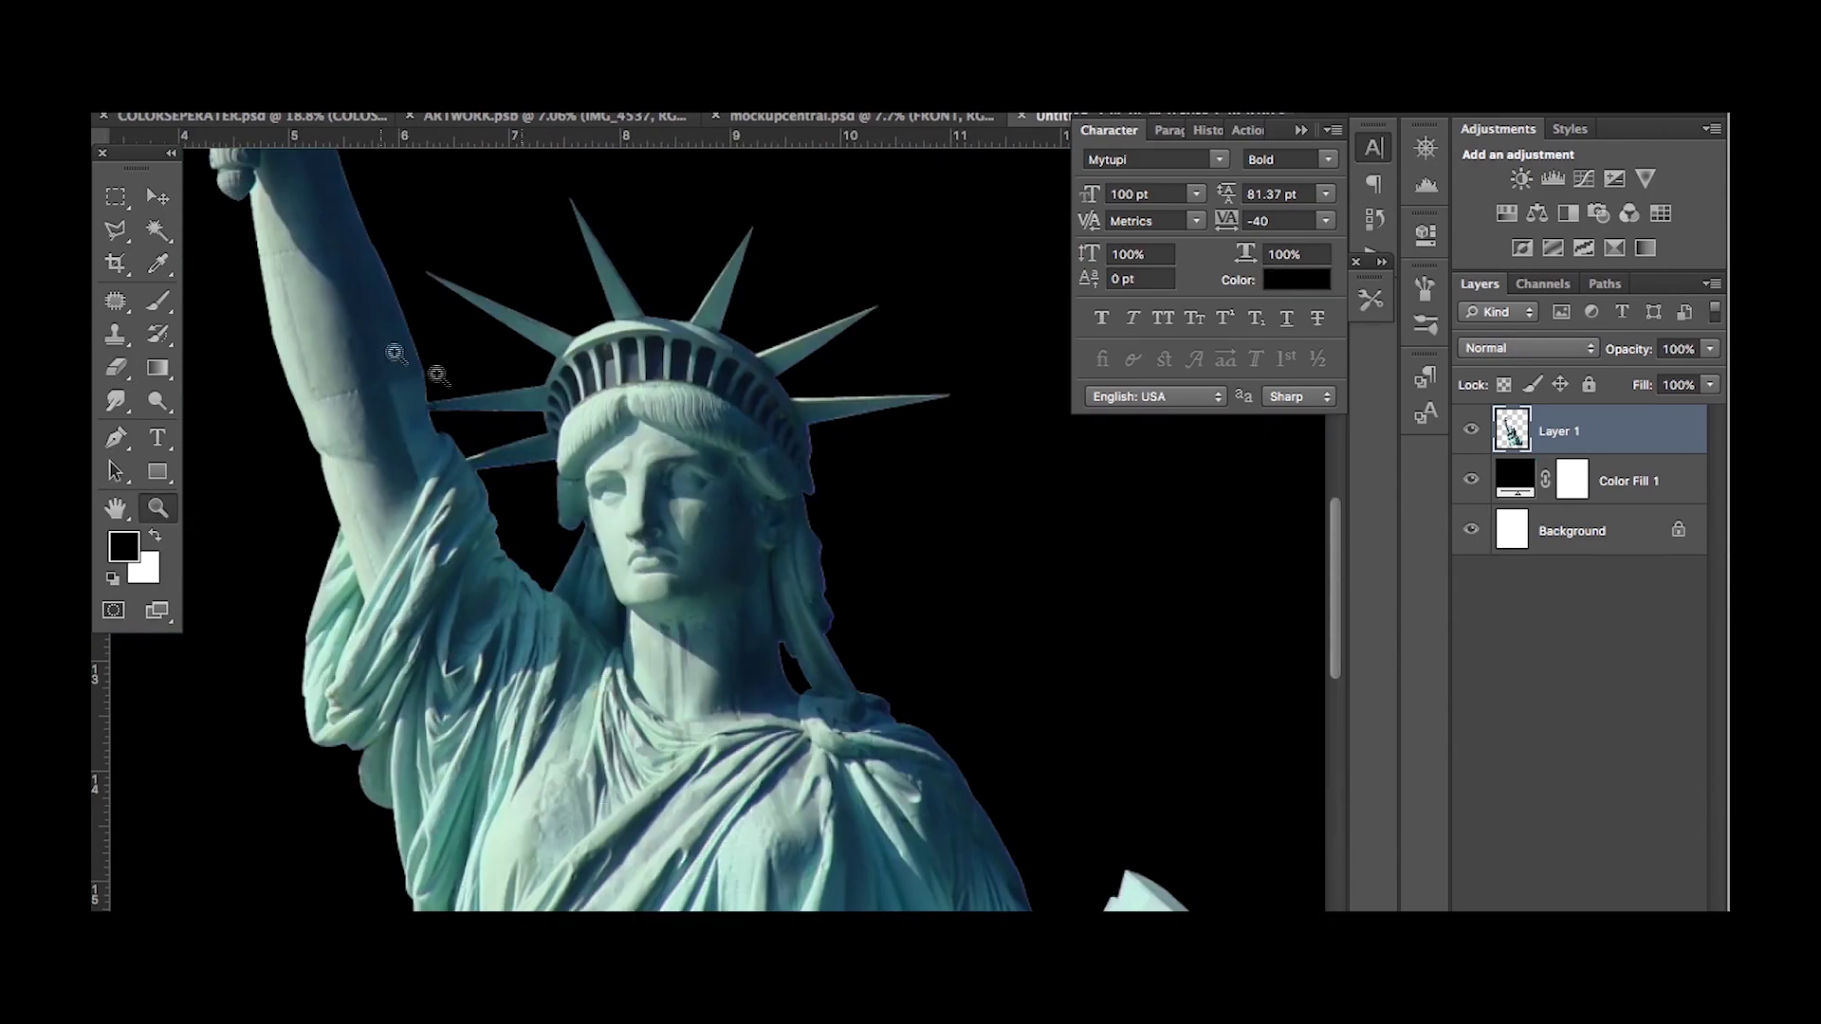
pyautogui.hotkey('ctrl', '0')
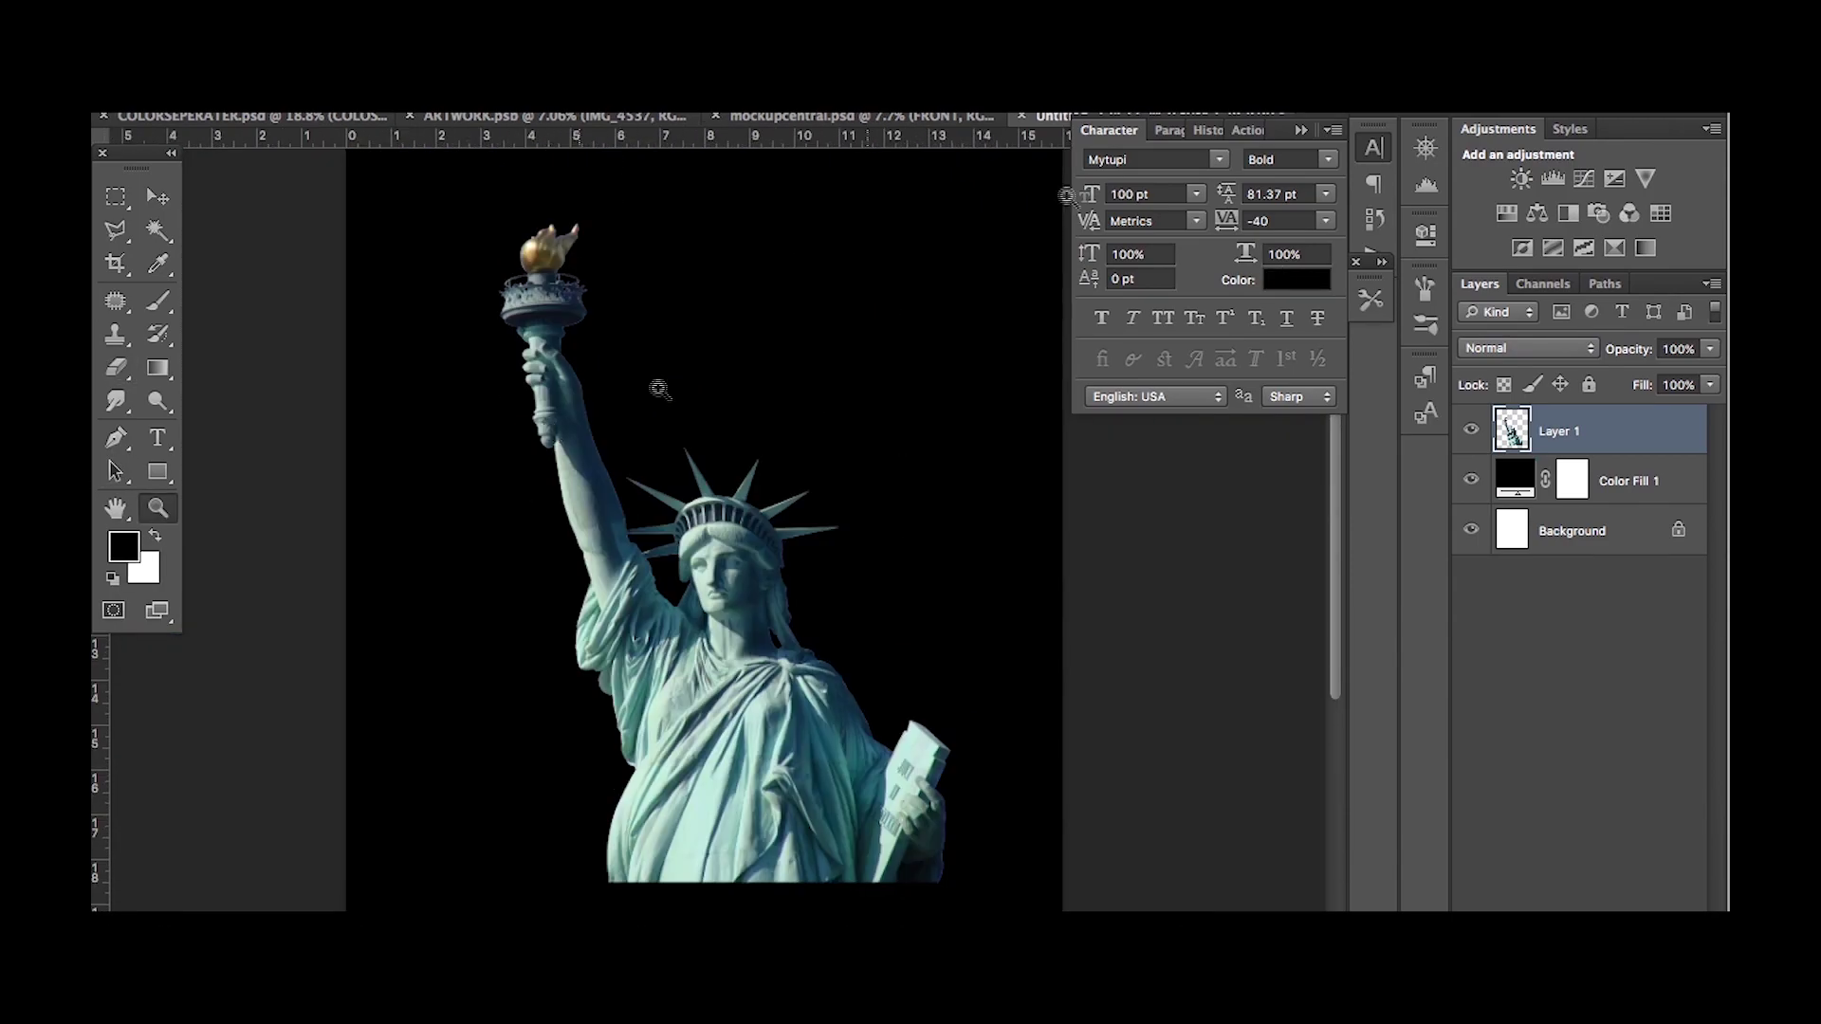
pyautogui.press('super+v')
pyautogui.press('w')
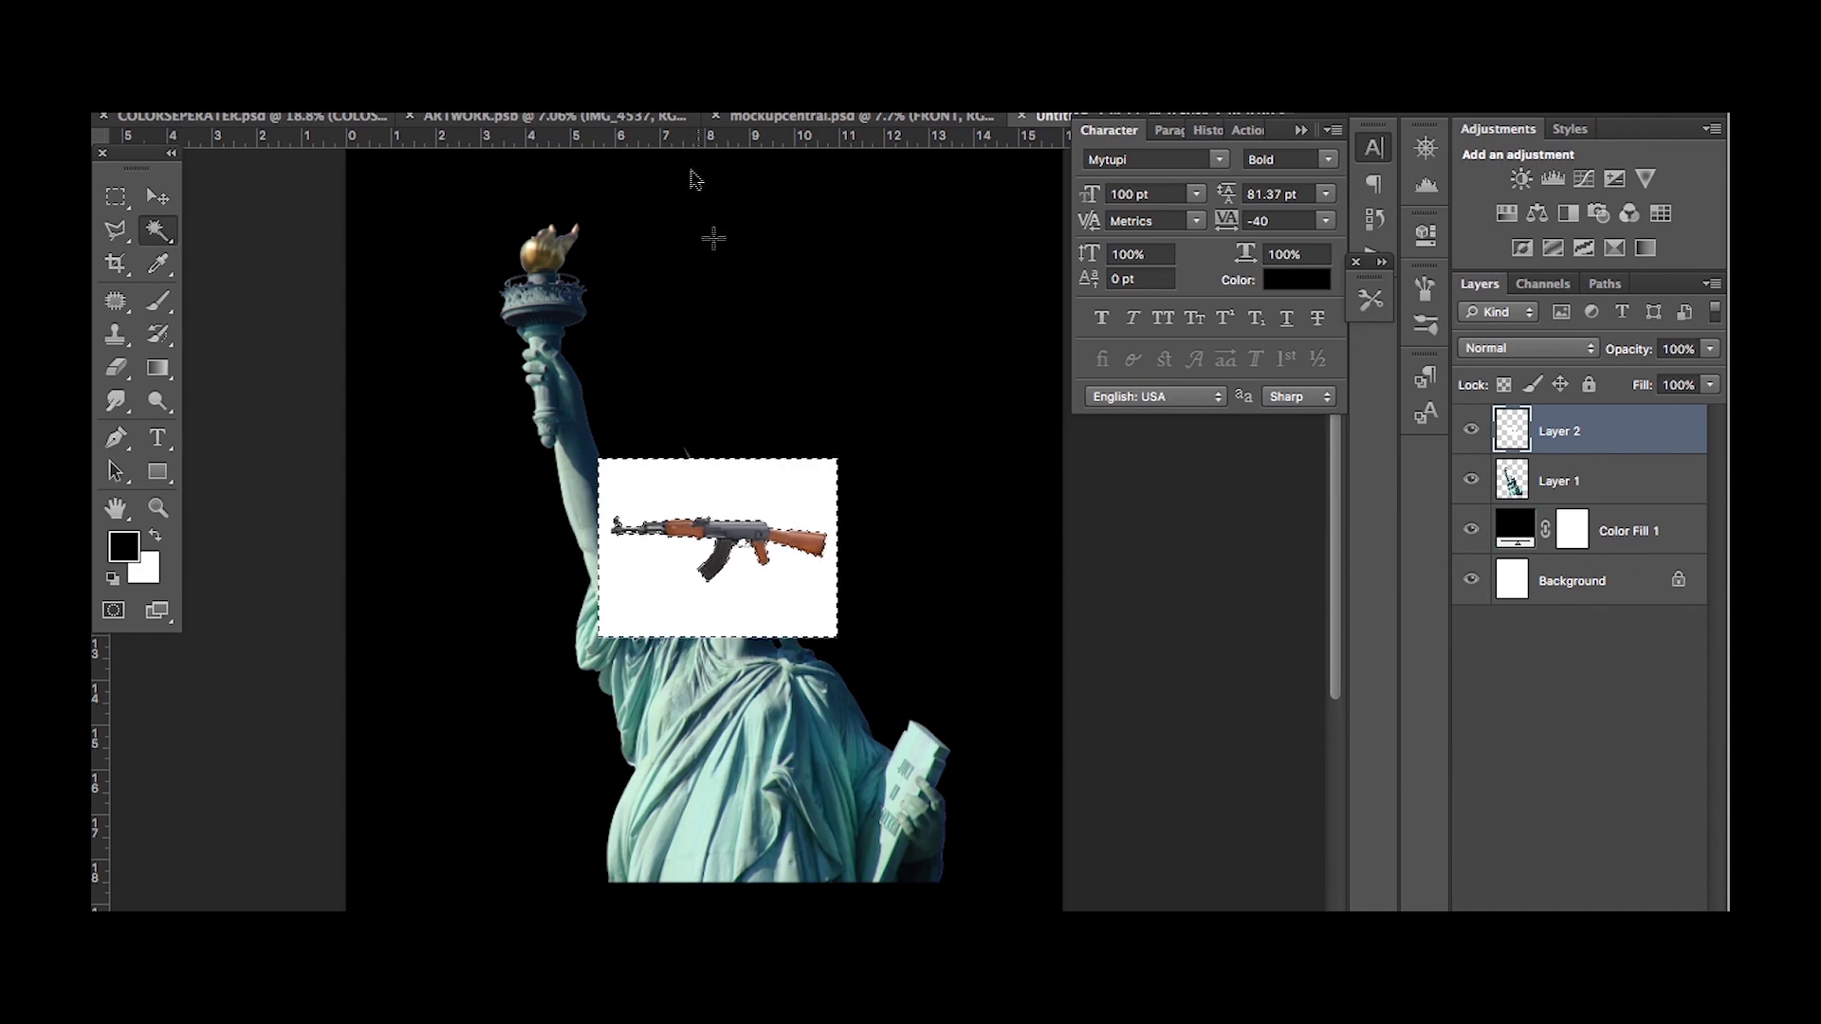
pyautogui.press('Delete')
# Place the rifle layer beneath the statue layer, then enlarge and rotate the rifle diagonally behind the statue's torso.
pyautogui.moveTo(1621, 487); pyautogui.dragTo(1621, 497)
pyautogui.hotkey('ctrl', 't')
pyautogui.moveTo(927, 475); pyautogui.dragTo(1024, 637)
pyautogui.rightClick(927, 580)
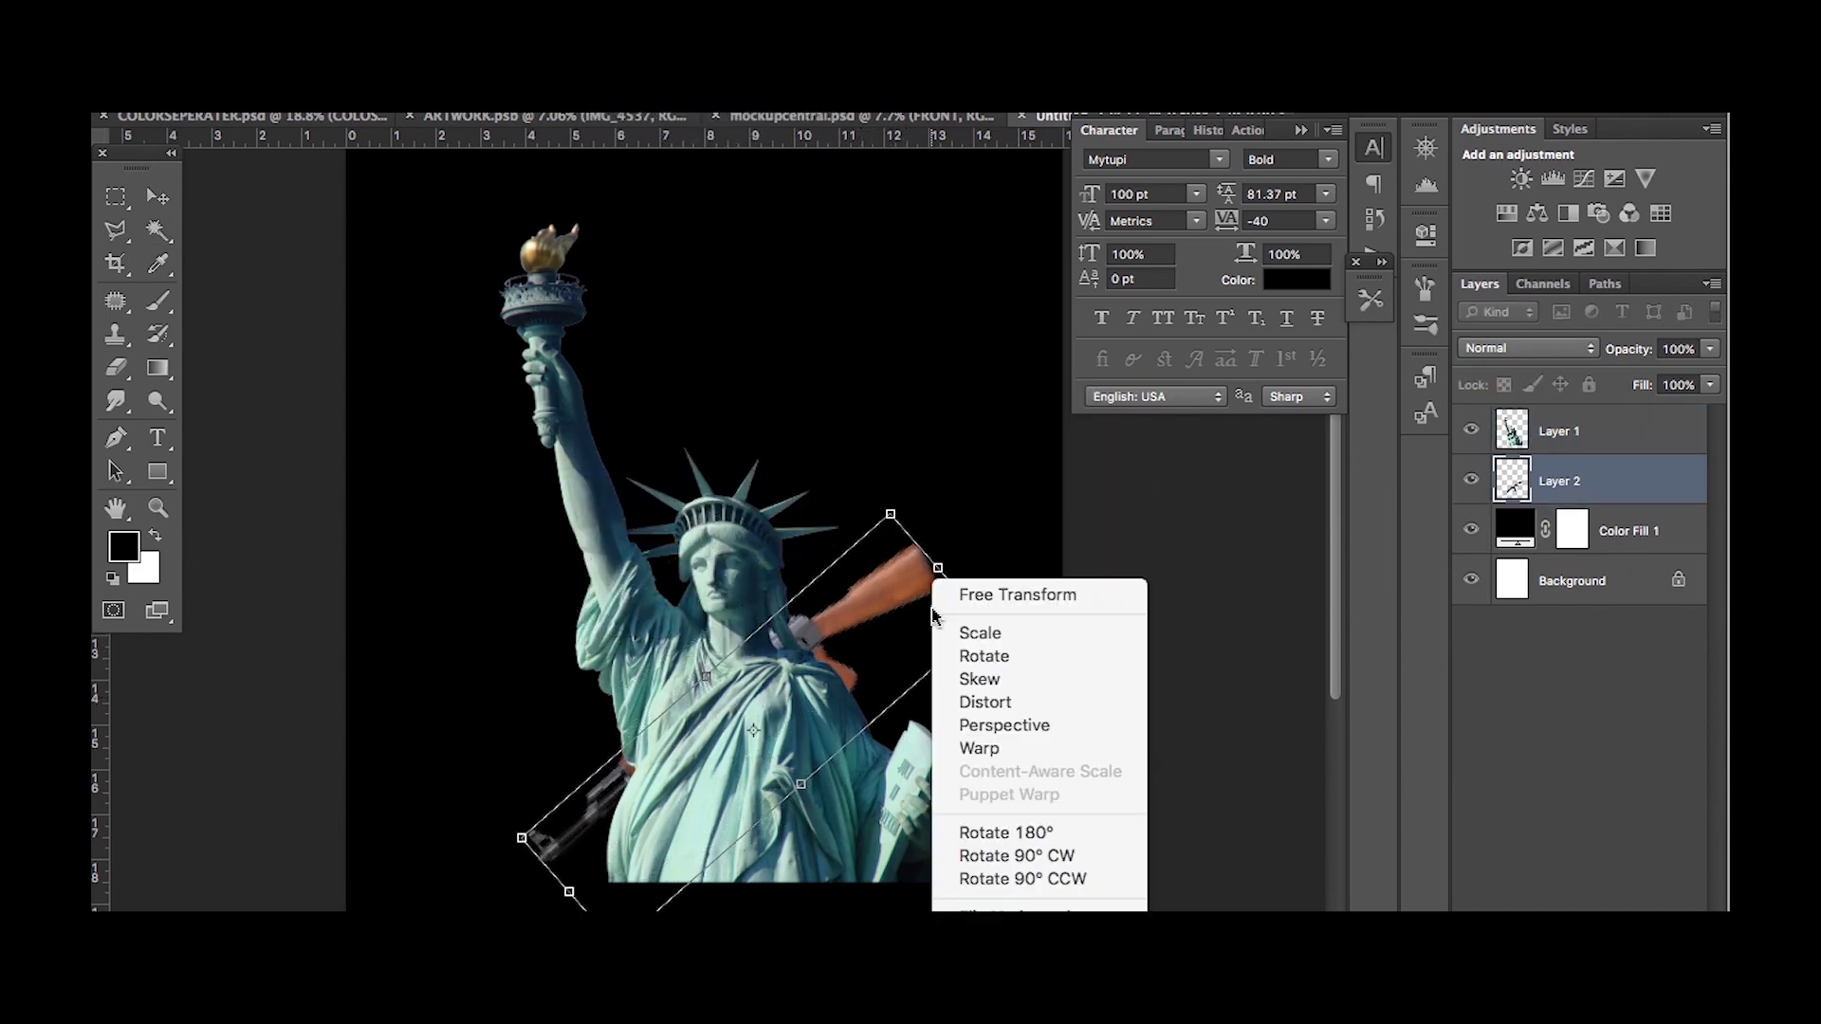
pyautogui.press('Return')
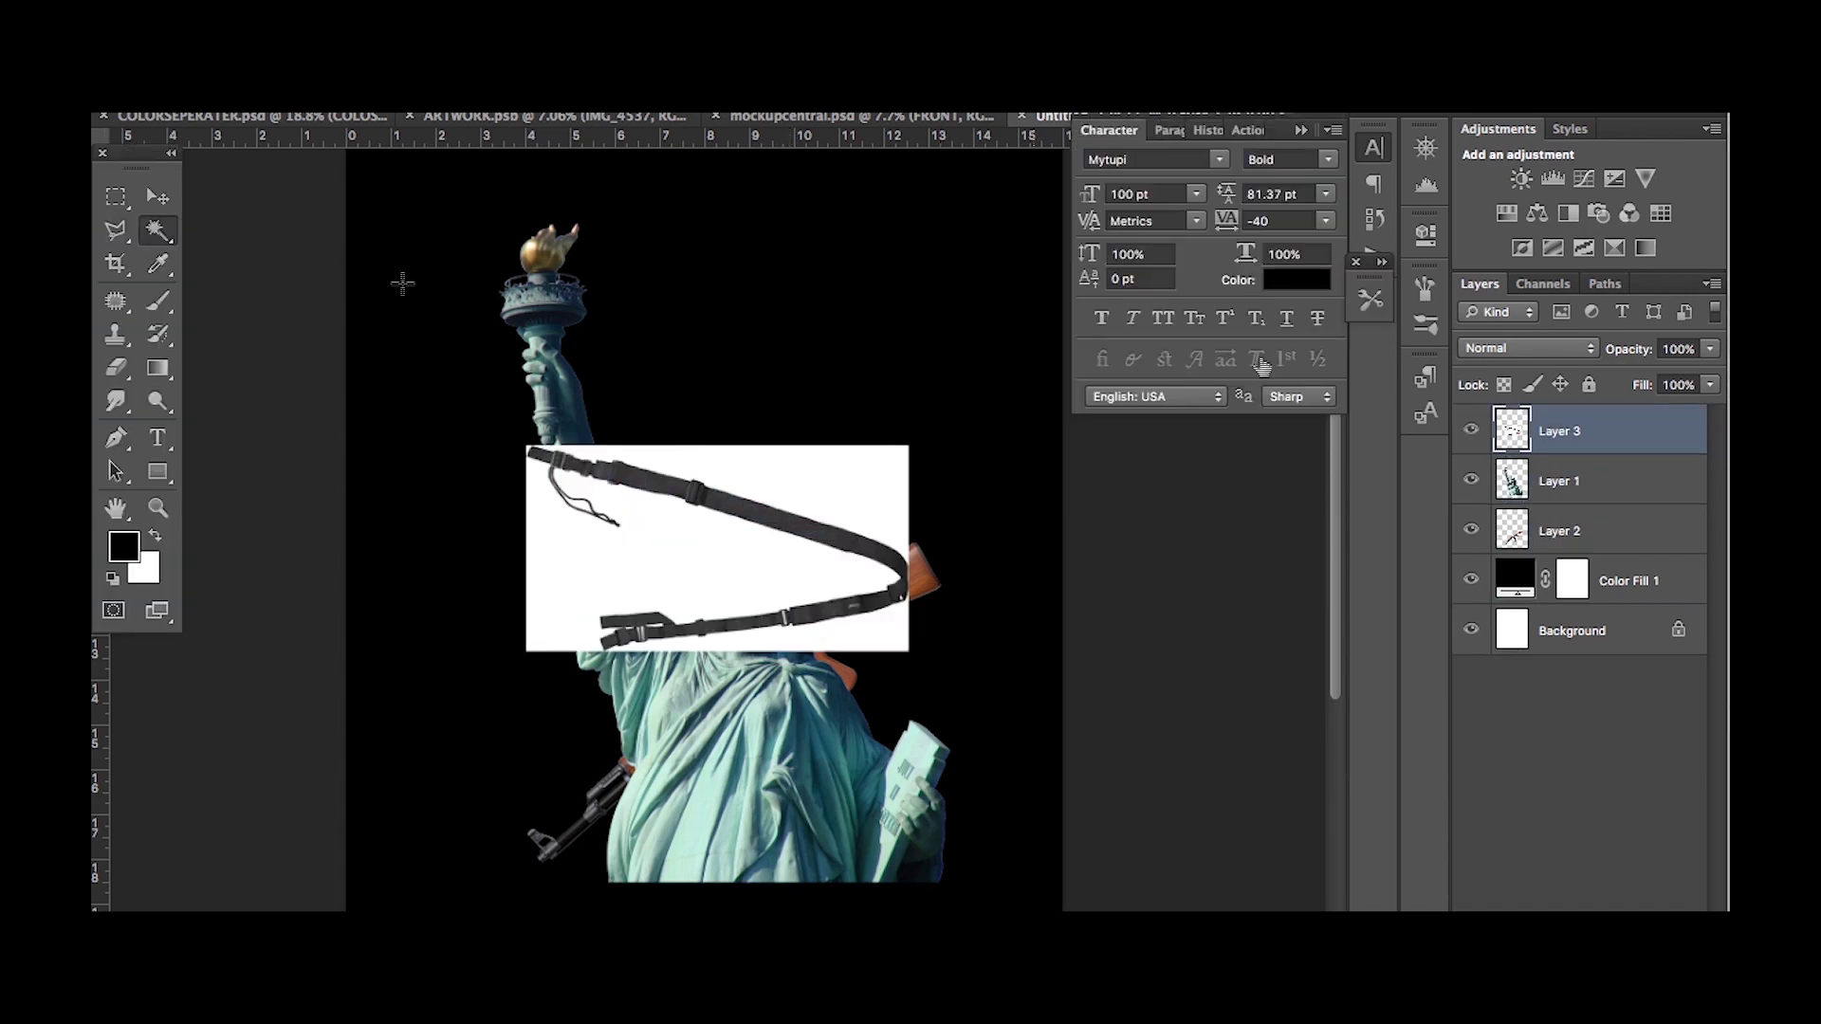
# Remove the white background from the rifle strap picture with the Magic Wand and clear the selection.
pyautogui.click(877, 517)
pyautogui.press('Delete')
pyautogui.hotkey('ctrl', 'd')
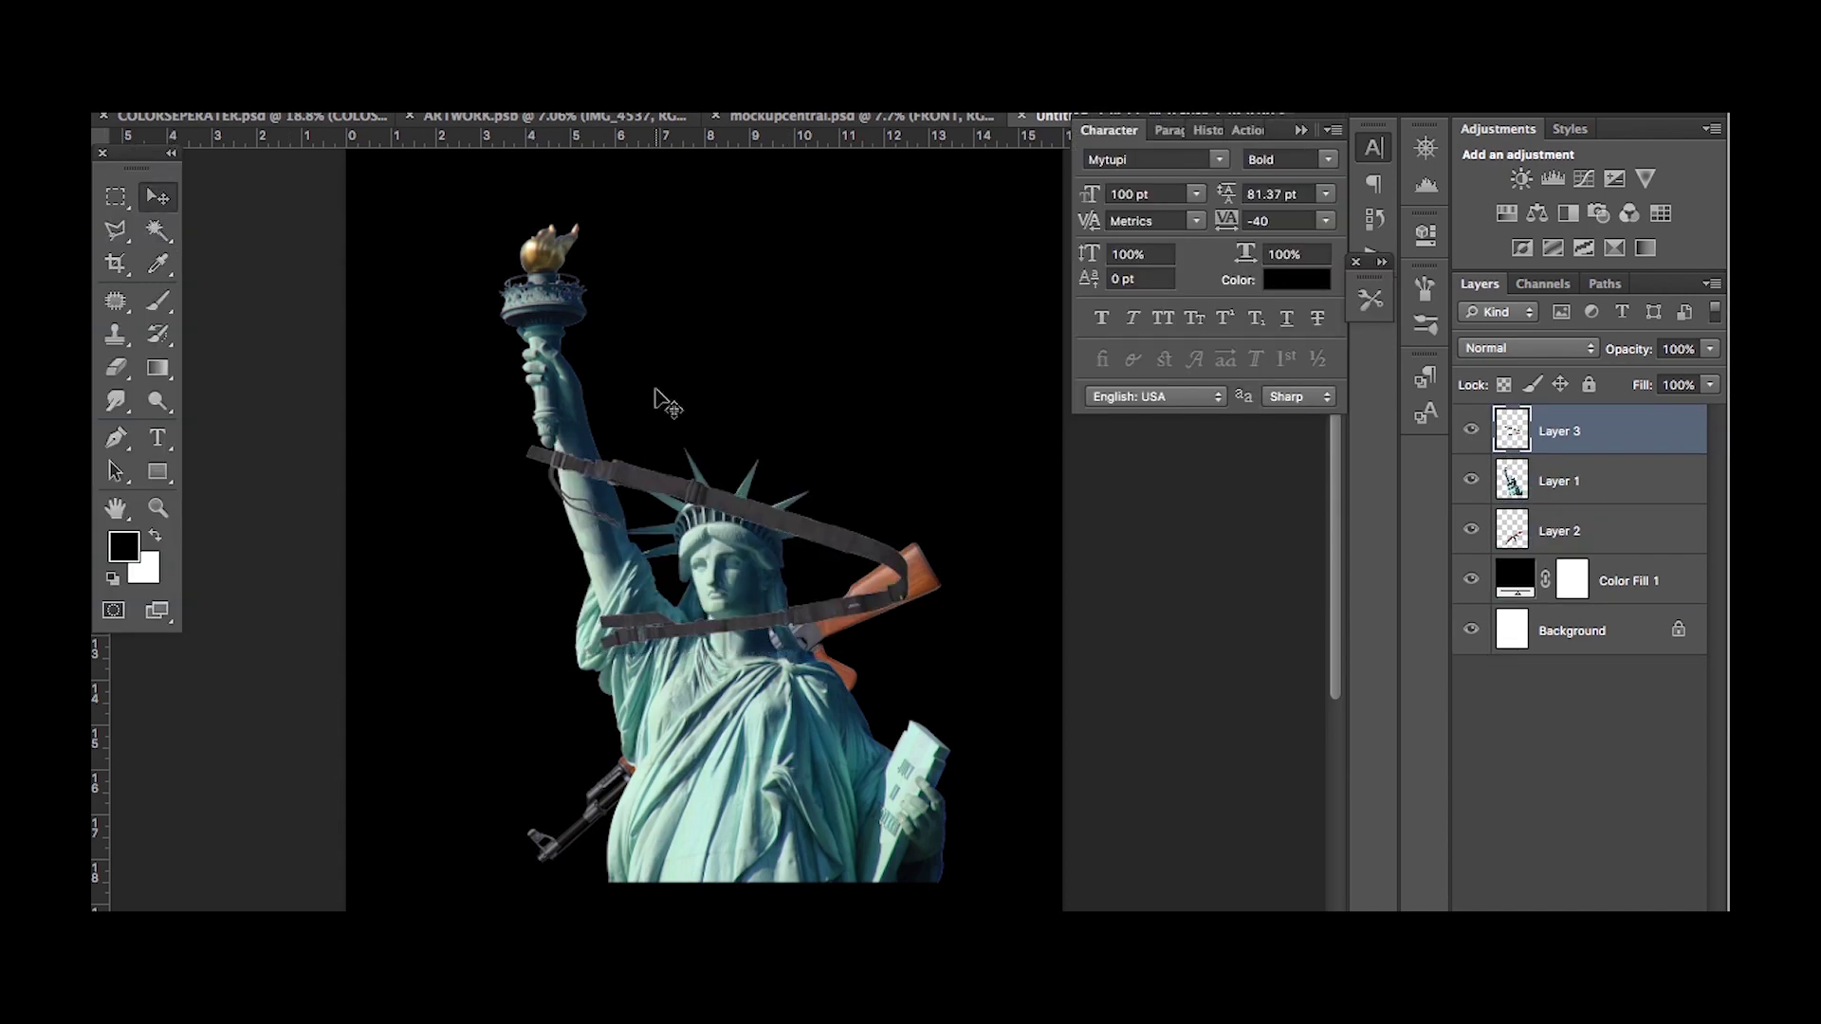
# Rotate and scale the strap and position it diagonally across the statue's chest along the rifle.
pyautogui.hotkey('ctrl', 't')
pyautogui.moveTo(910, 569); pyautogui.dragTo(939, 622)
pyautogui.moveTo(854, 664); pyautogui.dragTo(795, 710)
pyautogui.press('Return')
# Duplicate the strap layer and move the copy beneath the statue layer.
pyautogui.hotkey('ctrl', 'j')
pyautogui.hotkey('ctrl', '[')
pyautogui.hotkey('ctrl', '[')
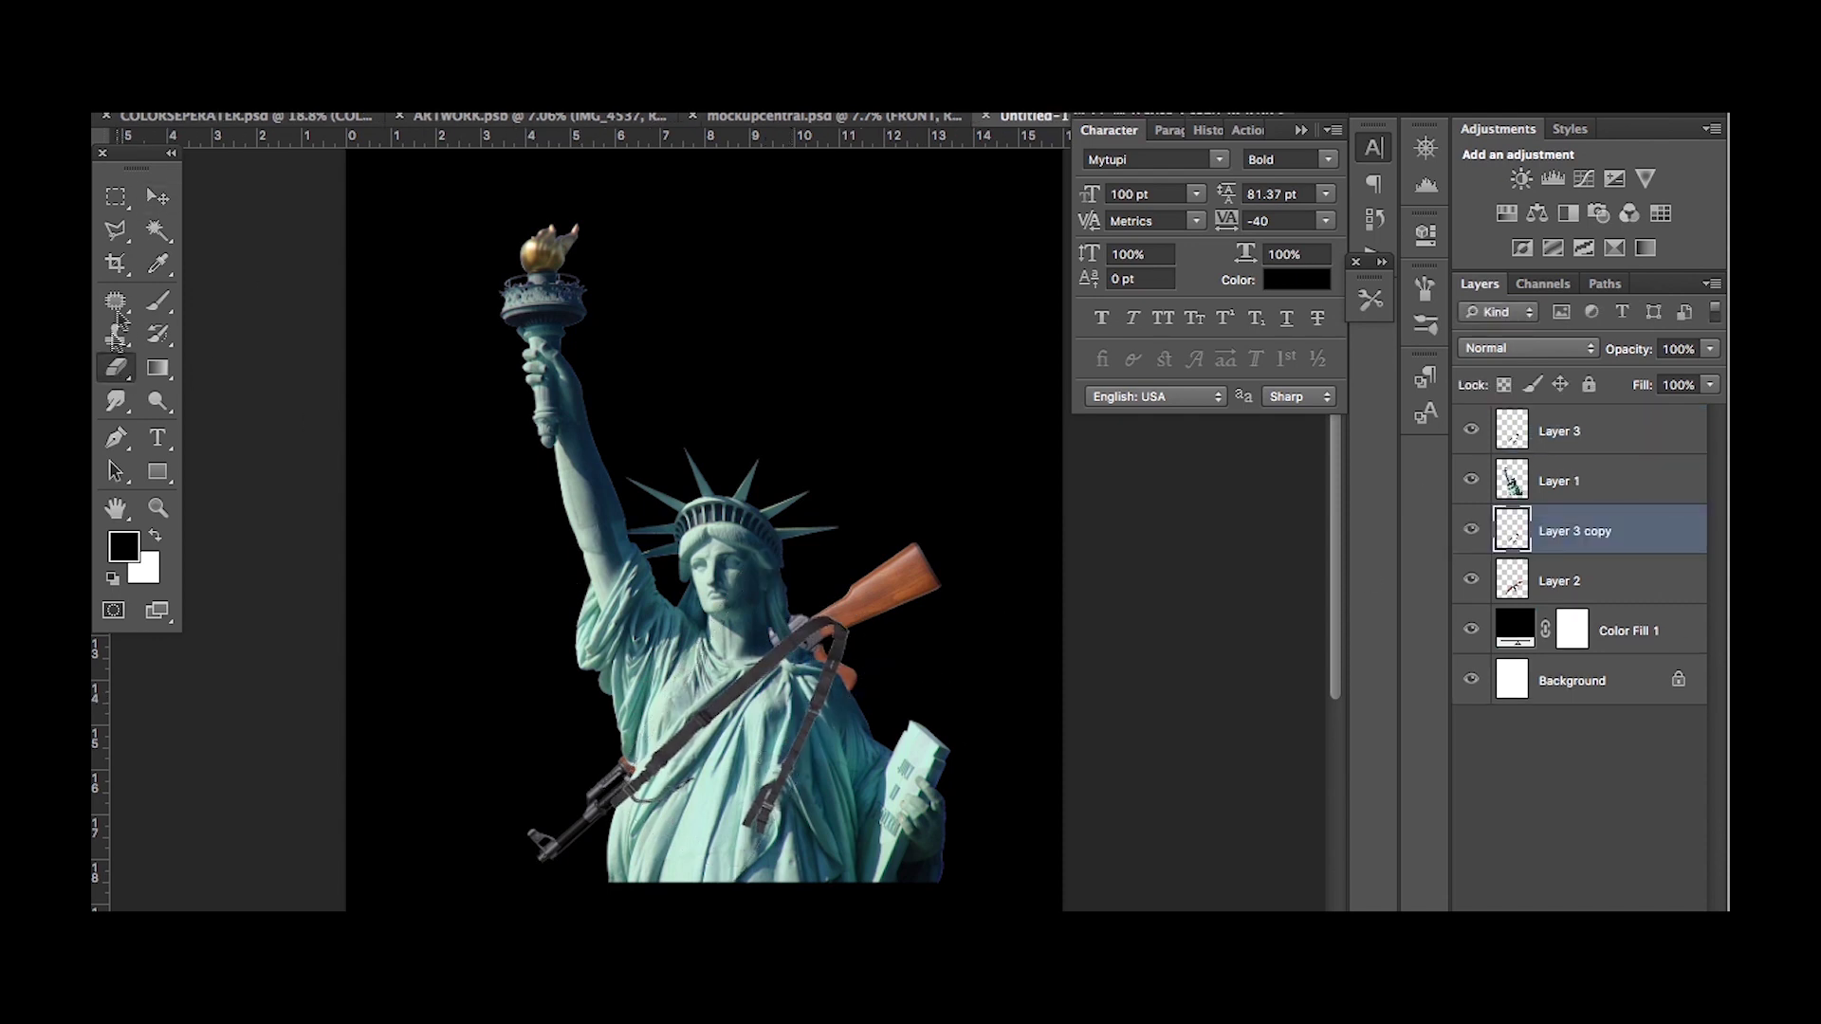
# Erase the strap's loose hanging end on Layer 3 and delete the strap copy beneath the statue.
pyautogui.hotkey('alt', ']')
pyautogui.hotkey('alt', ']')
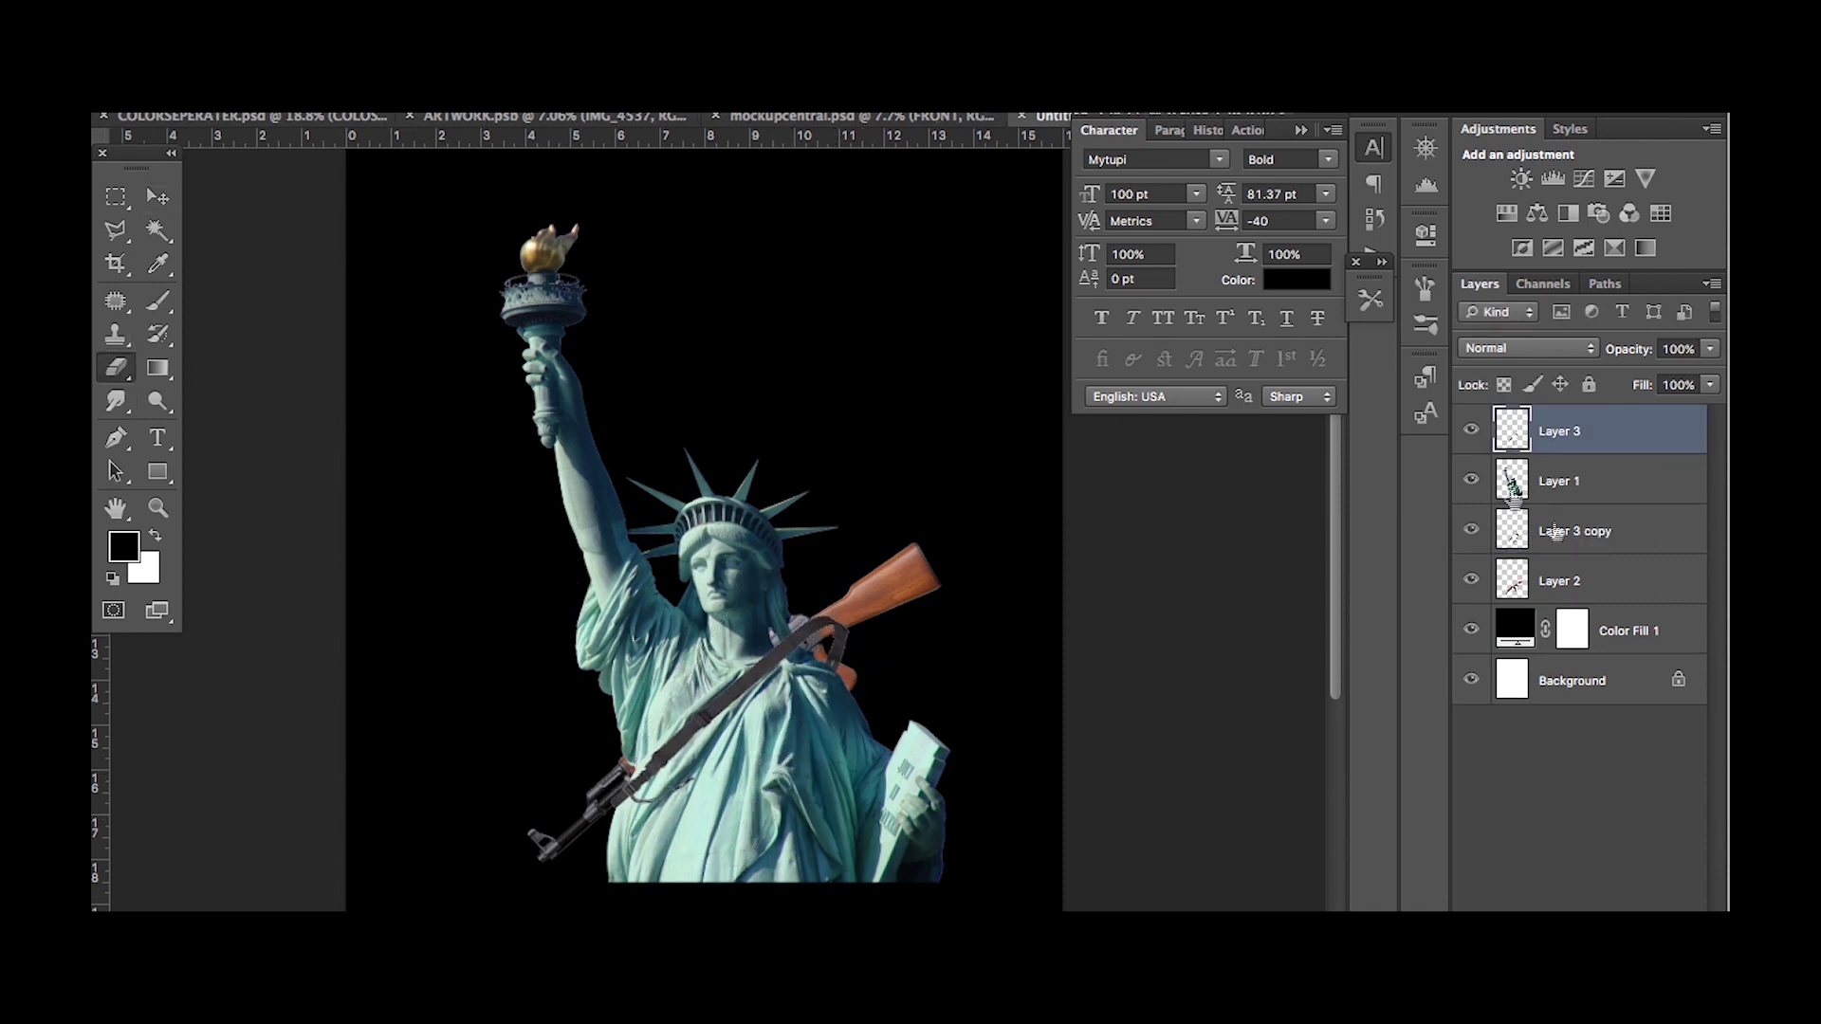
pyautogui.click(1556, 531)
pyautogui.press('Delete')
pyautogui.hotkey('alt', ']')
pyautogui.hotkey('alt', ']')
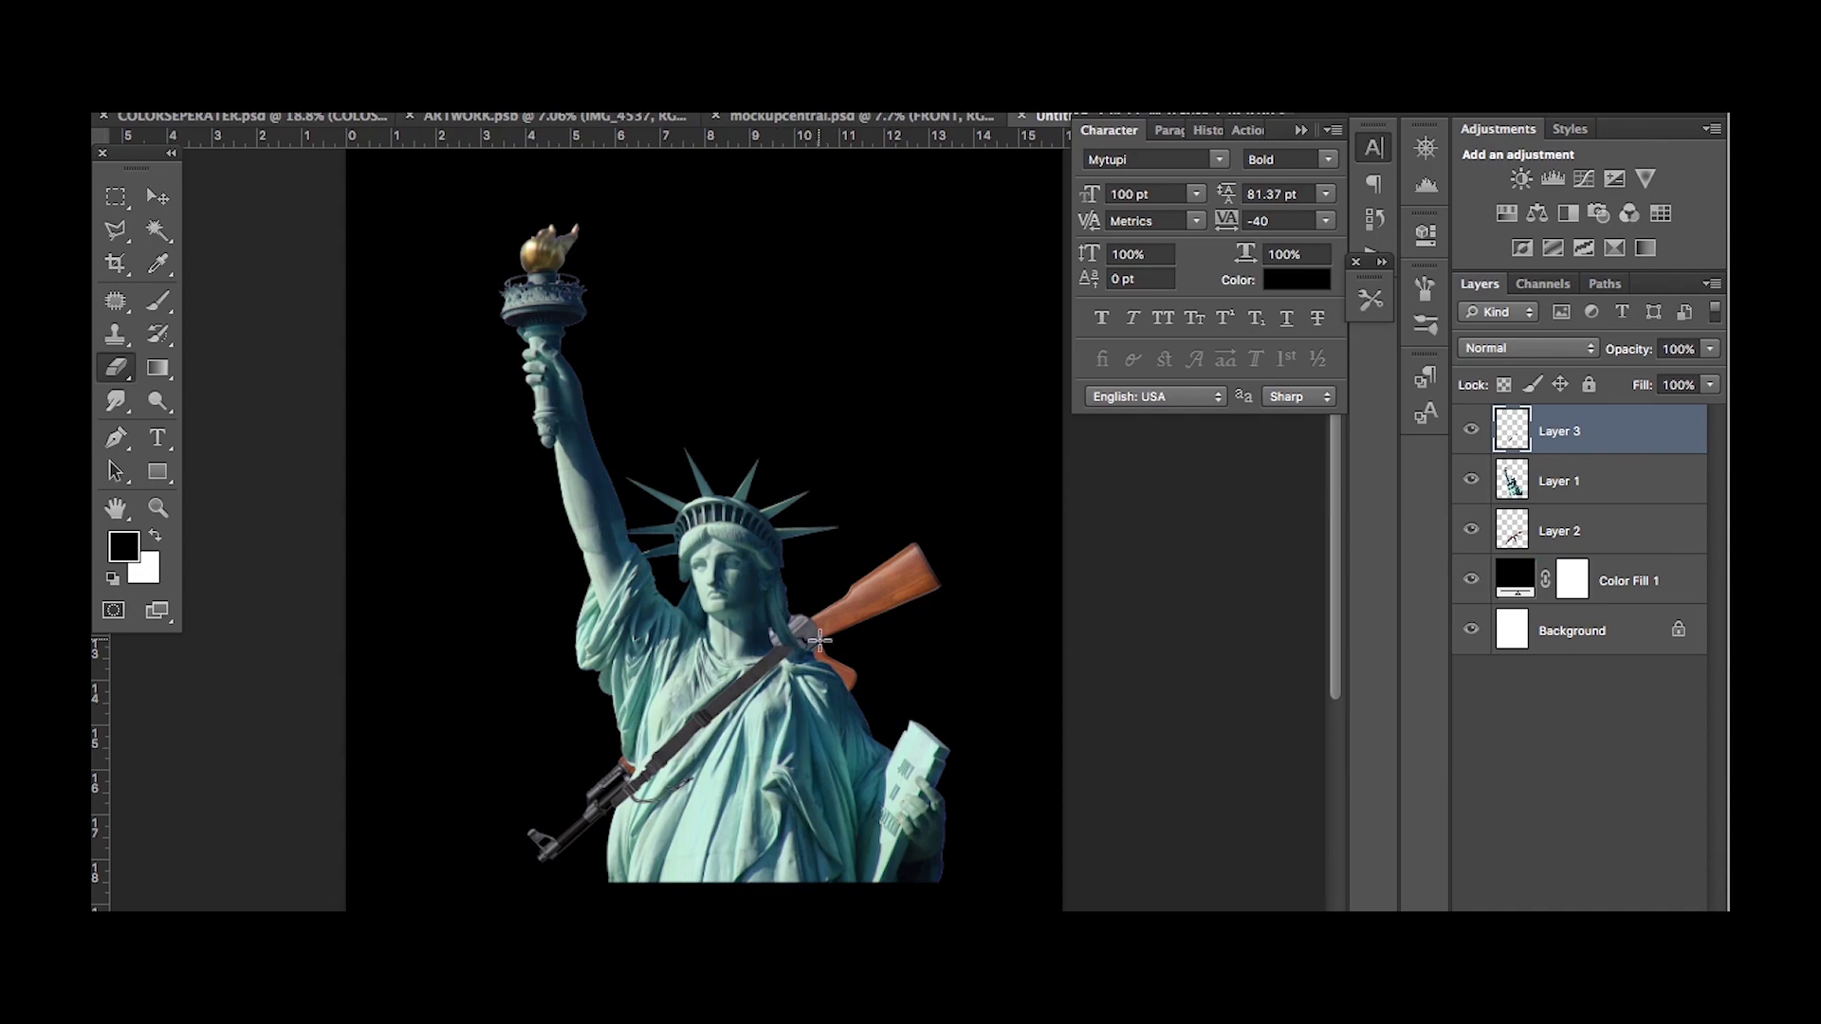
# Lower the strap's opacity to 30%, trim its lower end along the statue's edge with the Polygonal Lasso, and restore 100% opacity.
pyautogui.click(620, 809)
pyautogui.click(664, 564)
pyautogui.press('3')
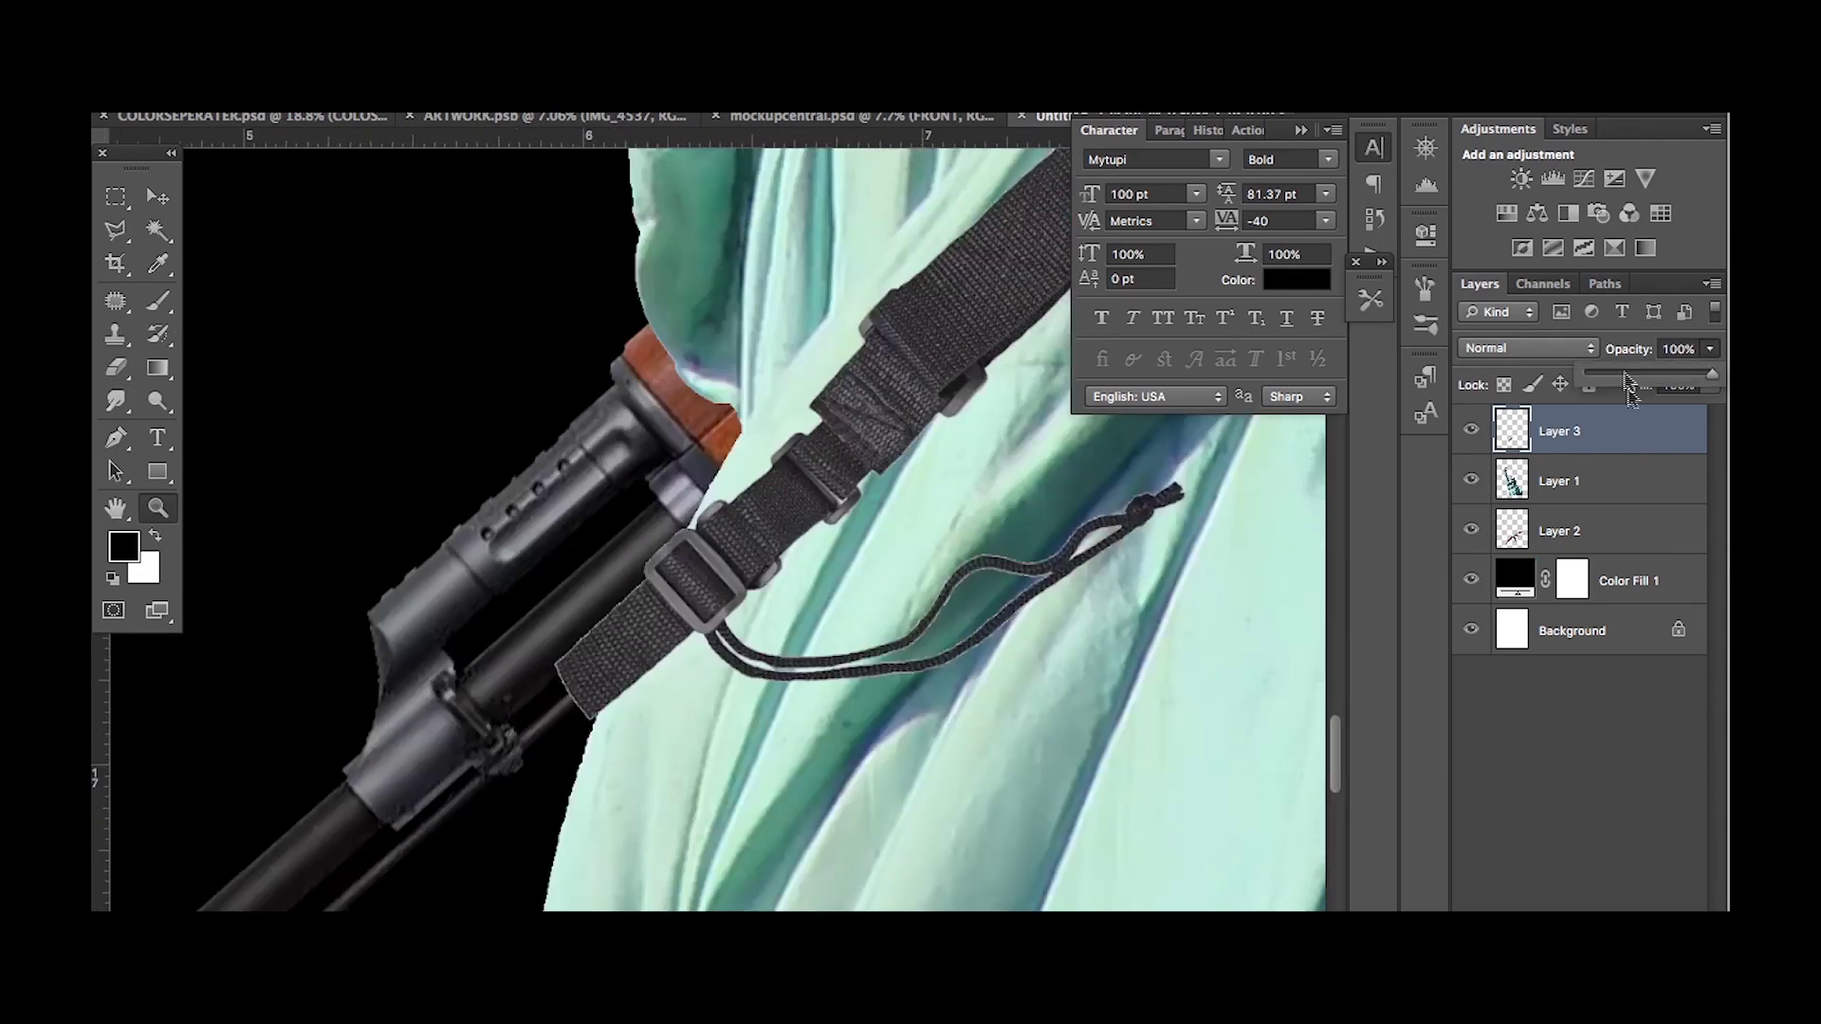
pyautogui.press('l')
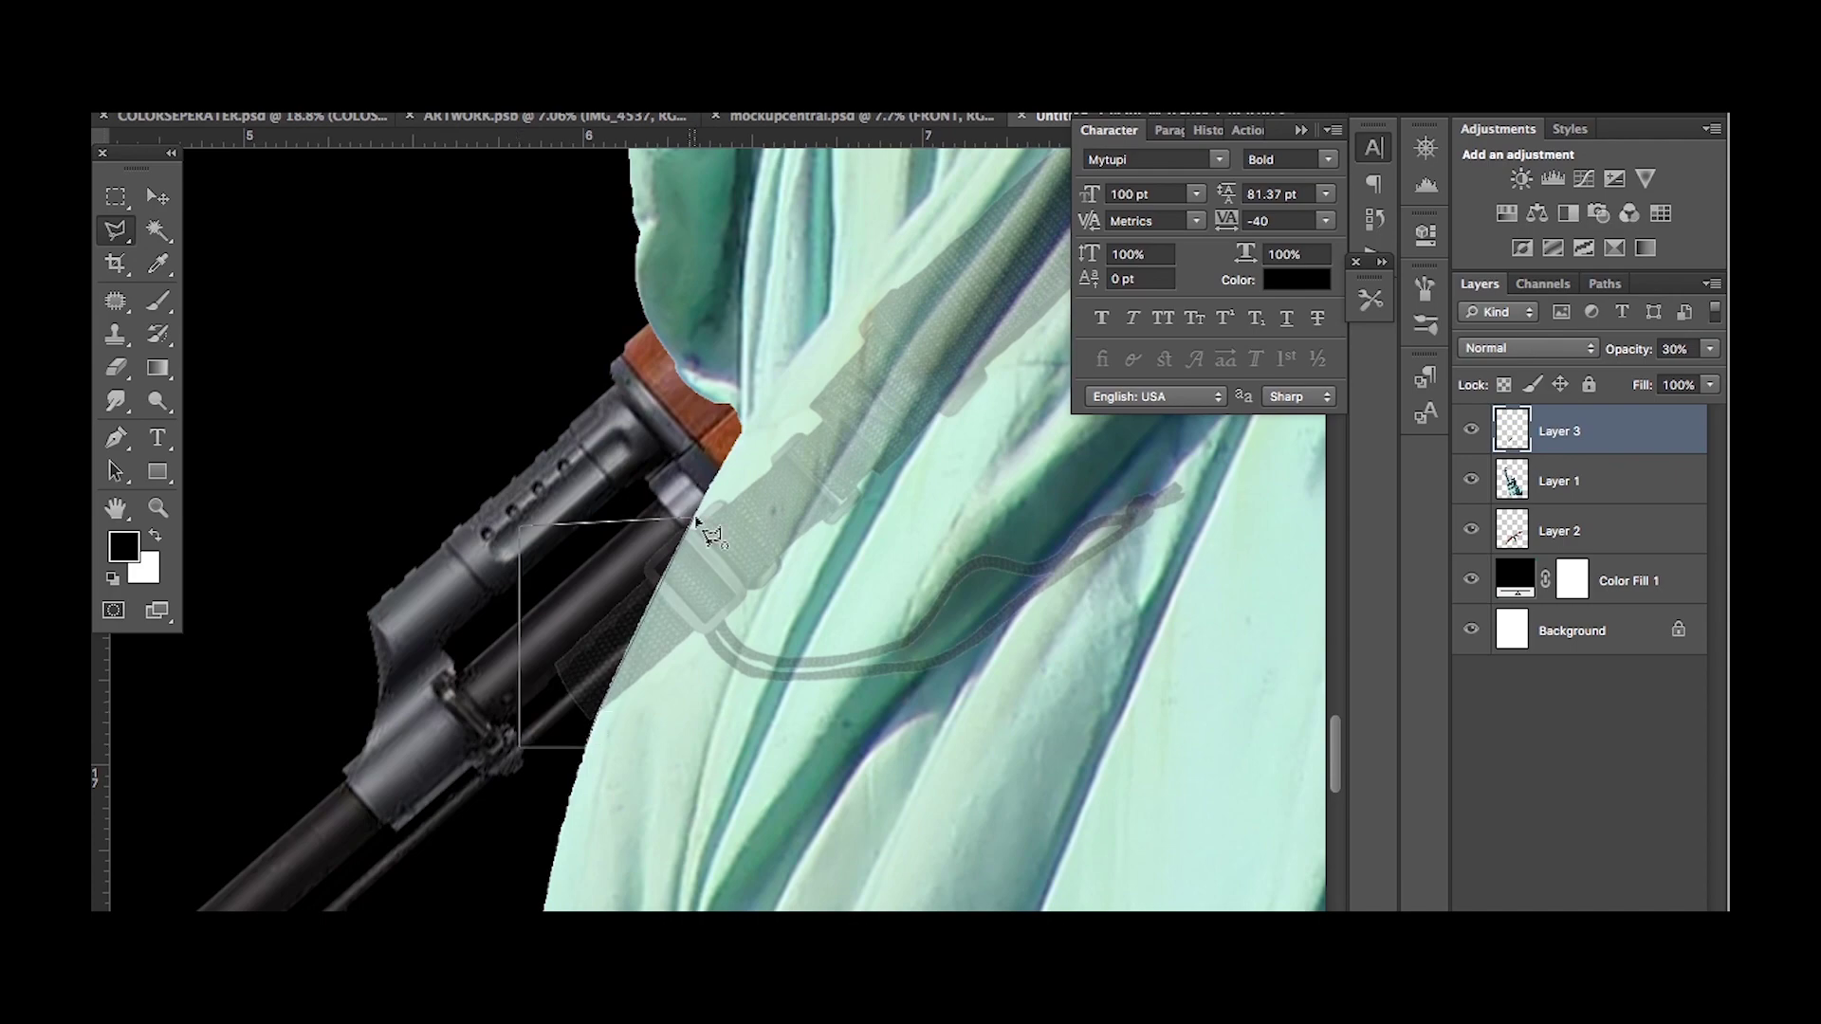
pyautogui.press('0')
pyautogui.press('z')
pyautogui.keyDown('alt'); pyautogui.click(553, 496); pyautogui.keyUp('alt')
pyautogui.click(906, 445)
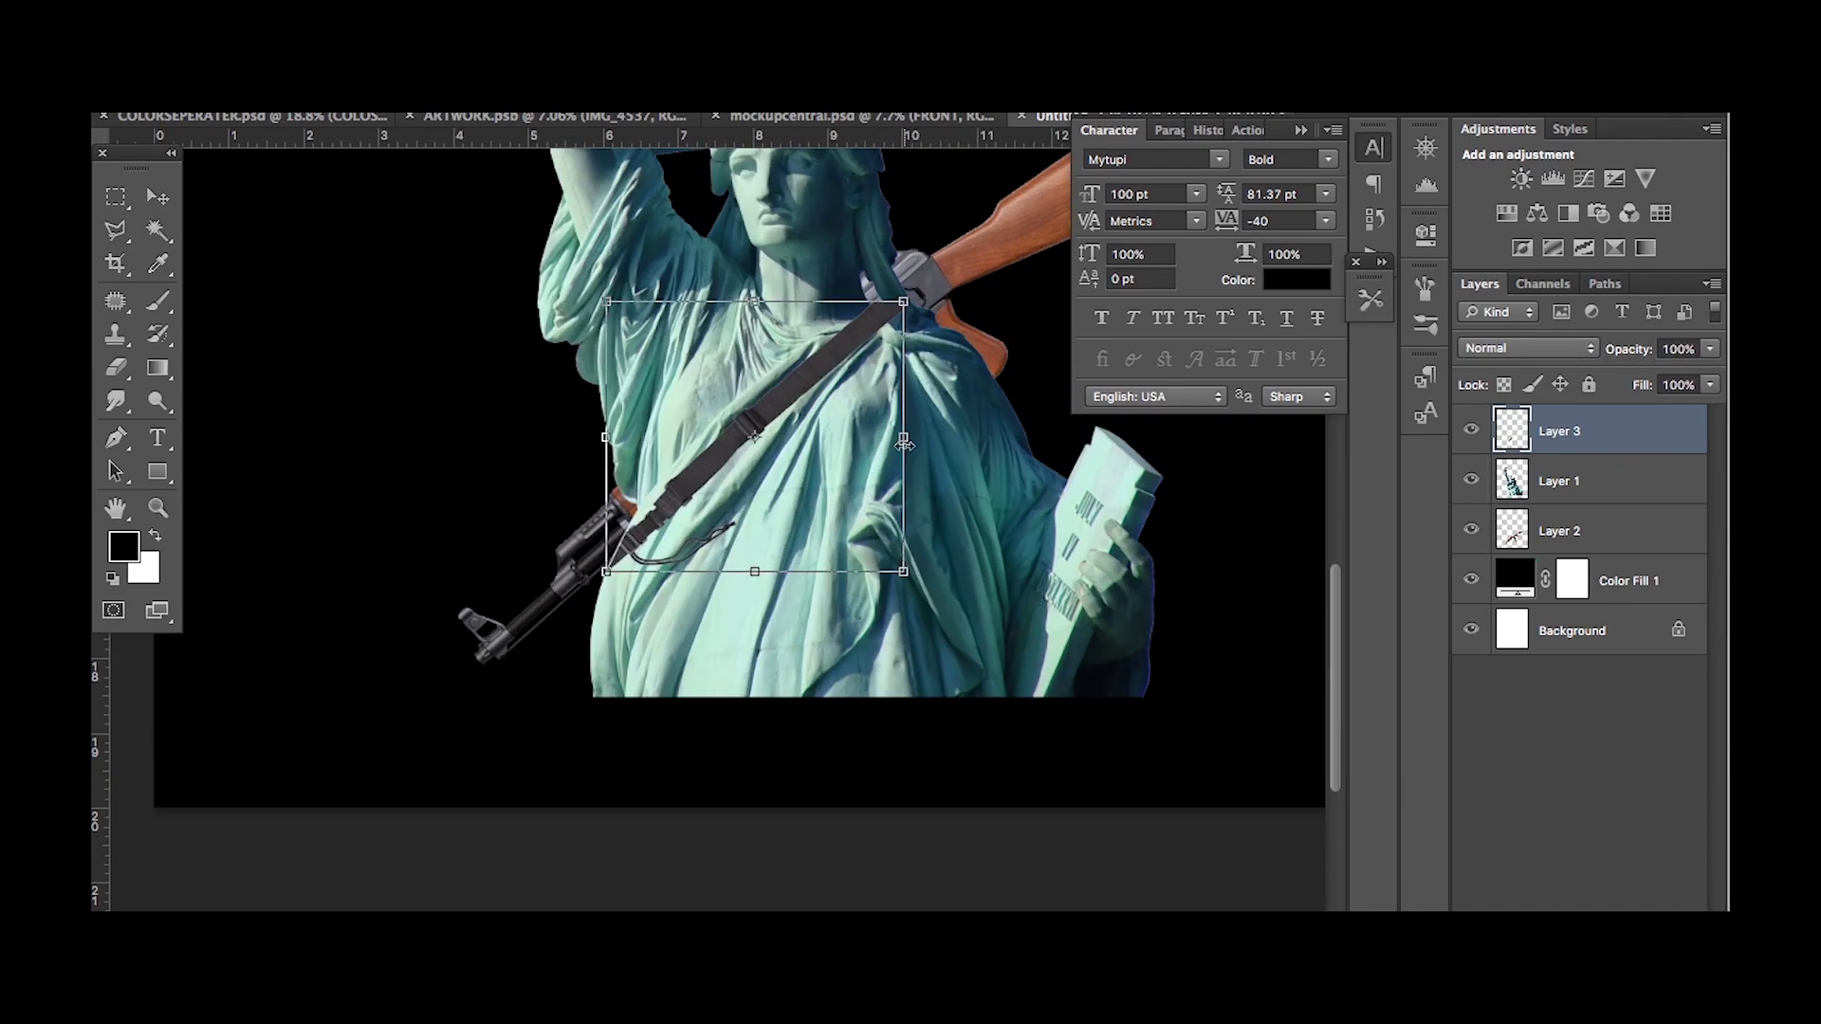
pyautogui.keyDown('alt'); pyautogui.click(906, 446); pyautogui.keyUp('alt')
pyautogui.keyDown('alt'); pyautogui.click(906, 446); pyautogui.keyUp('alt')
pyautogui.click(749, 531)
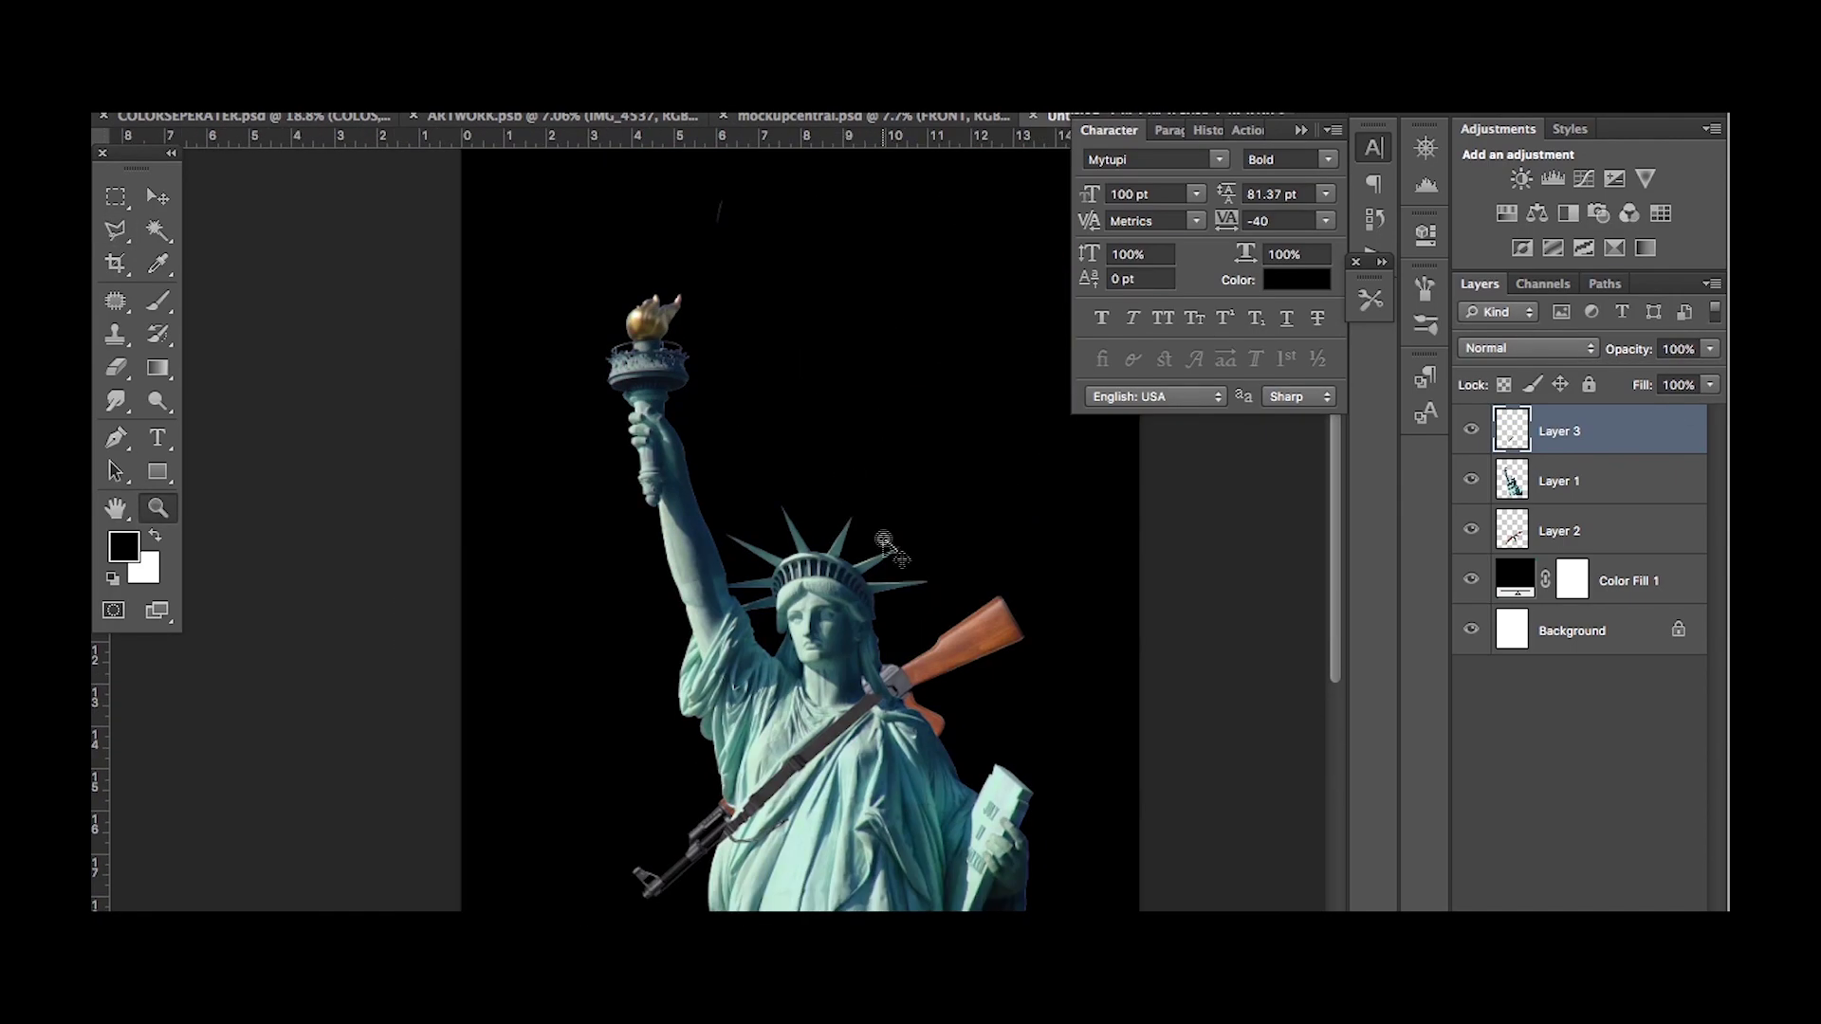
# Paste the checkered scarf picture and erase its white background within a Magic Wand selection.
pyautogui.press('super+v')
pyautogui.click(750, 550)
pyautogui.press('w')
pyautogui.click(736, 344)
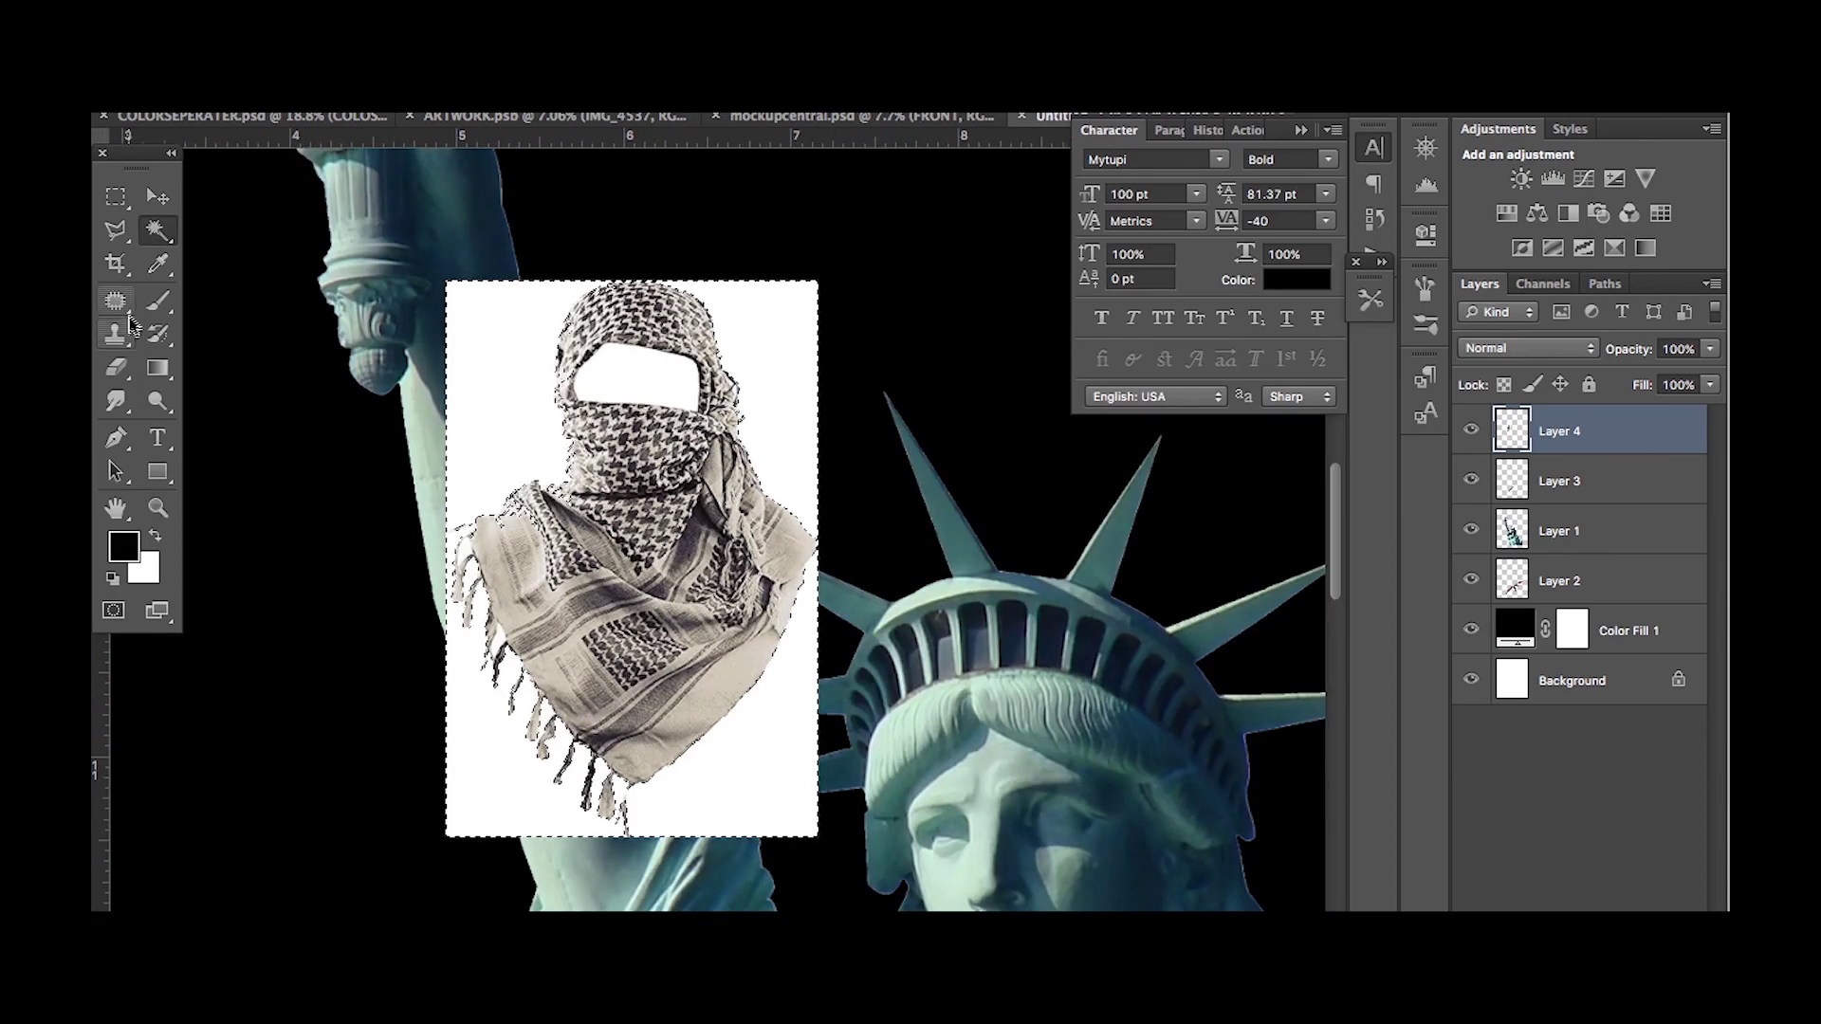
pyautogui.click(115, 370)
pyautogui.moveTo(806, 816)
pyautogui.mouseDown()
pyautogui.moveTo(752, 377)
pyautogui.moveTo(493, 313)
pyautogui.moveTo(641, 837)
pyautogui.moveTo(541, 815)
pyautogui.moveTo(465, 750)
pyautogui.moveTo(413, 572)
pyautogui.moveTo(487, 386)
pyautogui.moveTo(533, 443)
pyautogui.mouseUp()
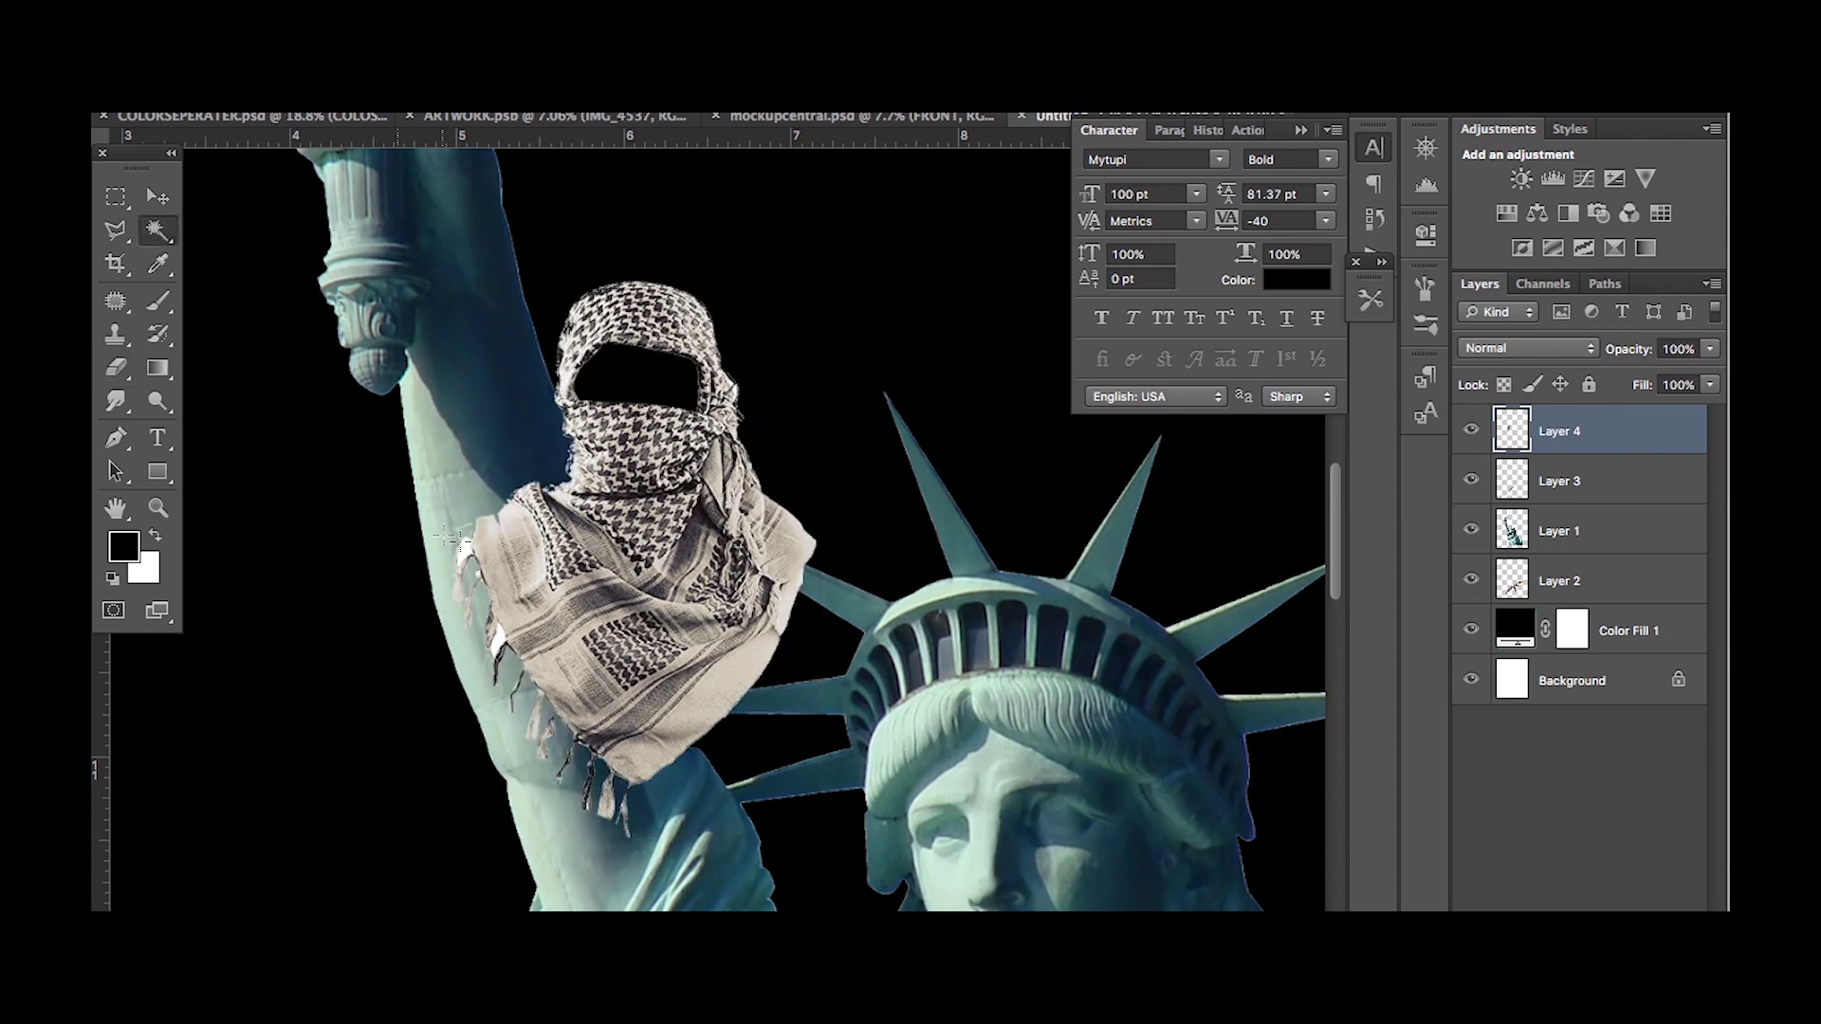
pyautogui.click(115, 368)
# Move and scale the scarf over the statue's head, and place its layer beneath the strap layer.
pyautogui.hotkey('ctrl', '0')
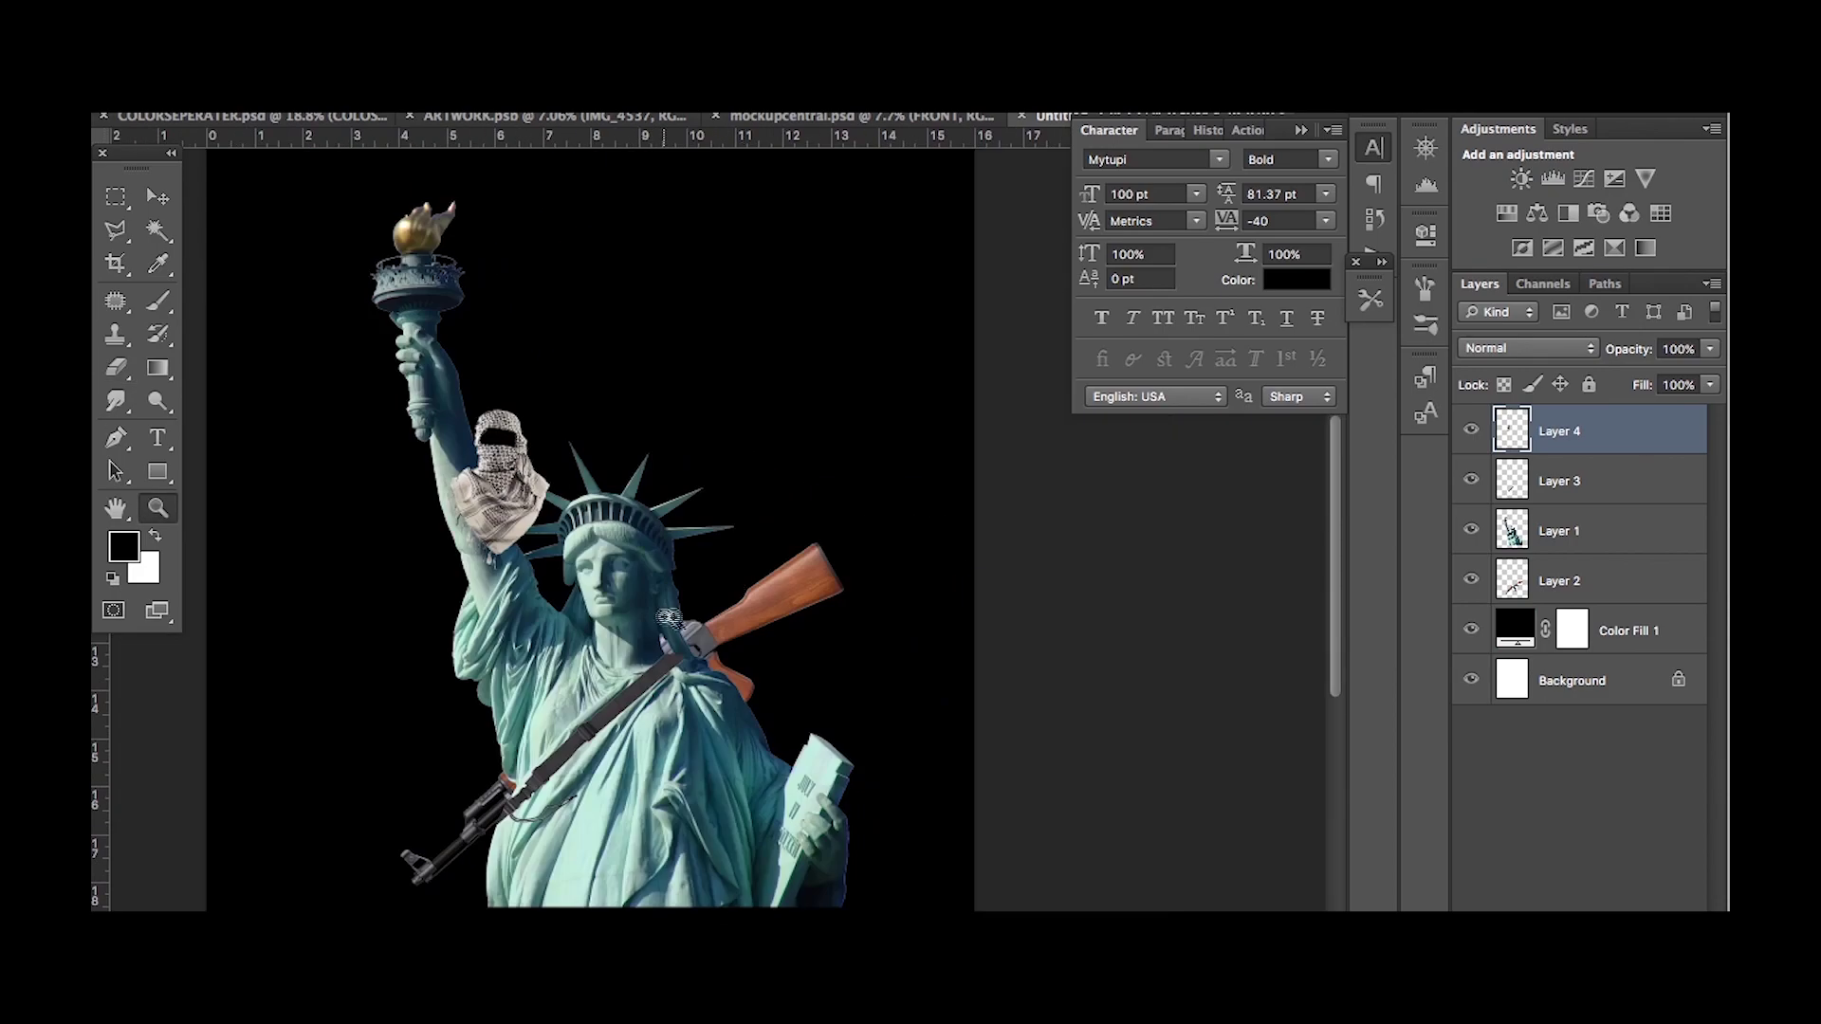
pyautogui.hotkey('ctrl', '+')
pyautogui.hotkey('ctrl', 't')
pyautogui.moveTo(449, 450); pyautogui.dragTo(652, 759)
pyautogui.press('Return')
pyautogui.hotkey('ctrl', '[')
# Enlarge, distort and warp the scarf so it wraps around the statue's head and shoulders.
pyautogui.press('z')
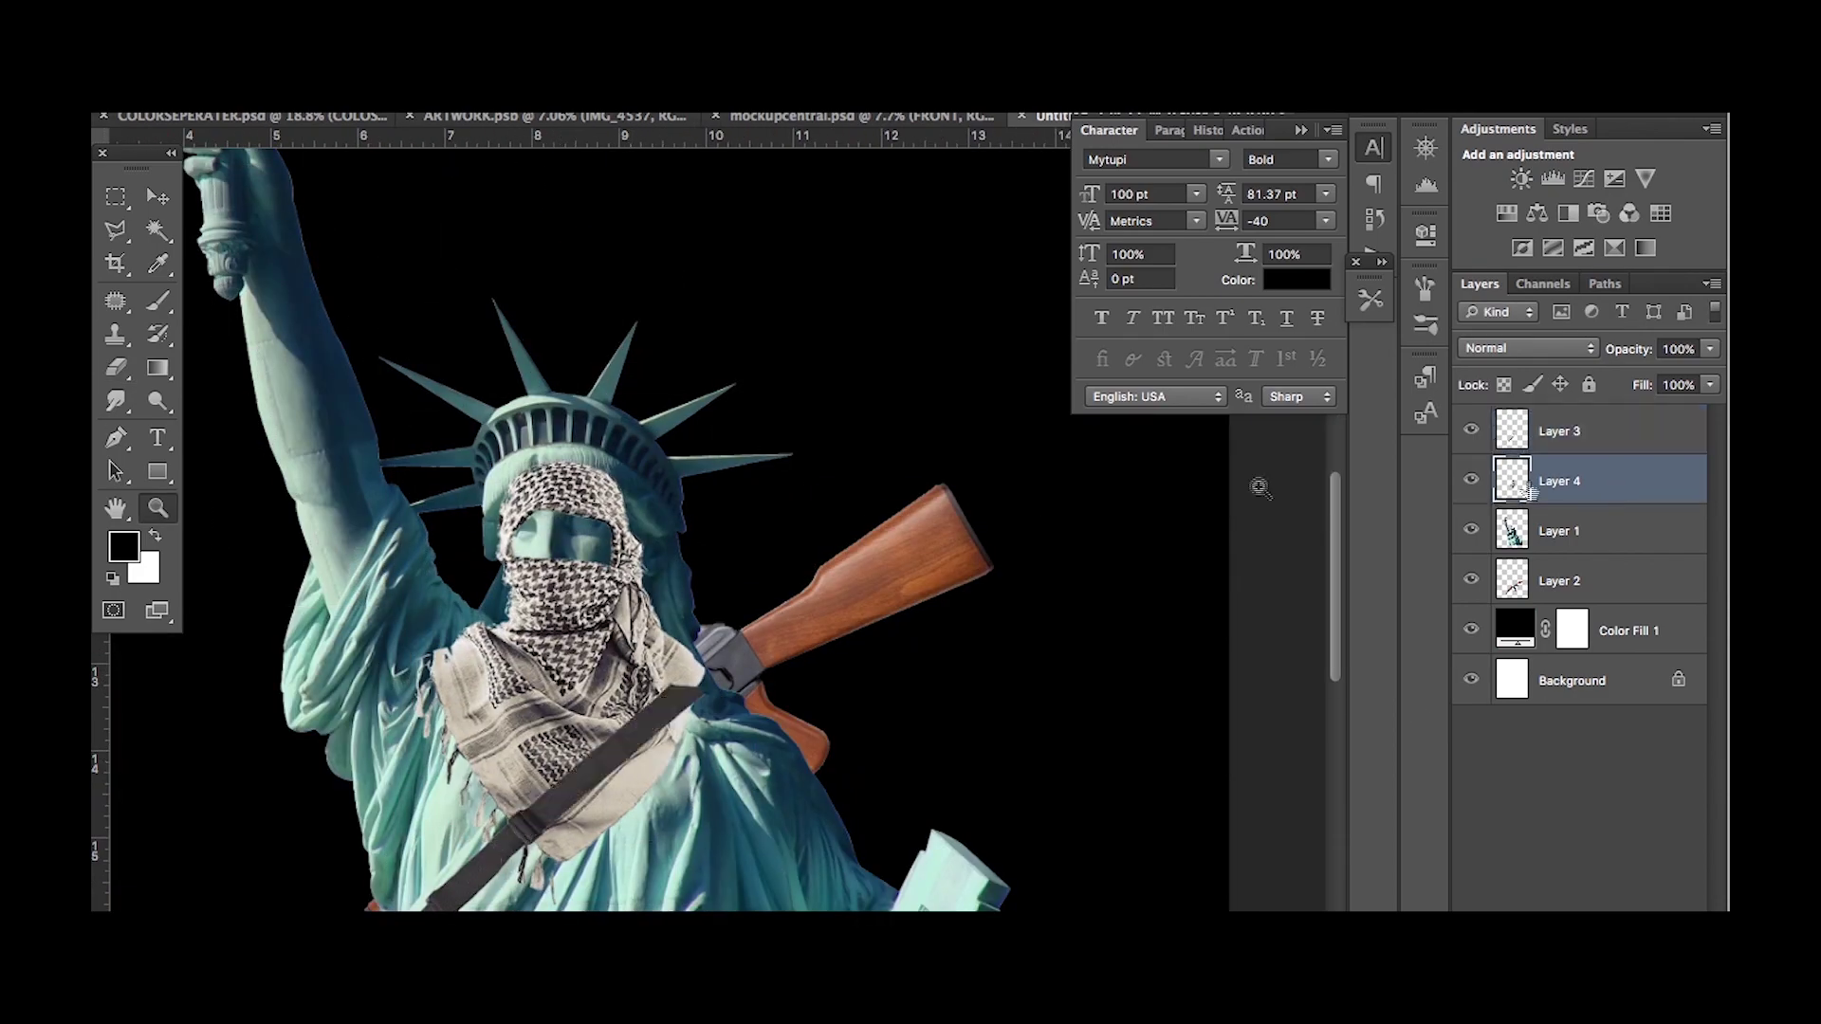
pyautogui.moveTo(707, 465); pyautogui.dragTo(770, 378)
pyautogui.moveTo(371, 379); pyautogui.dragTo(365, 432)
pyautogui.moveTo(762, 683); pyautogui.dragTo(779, 683)
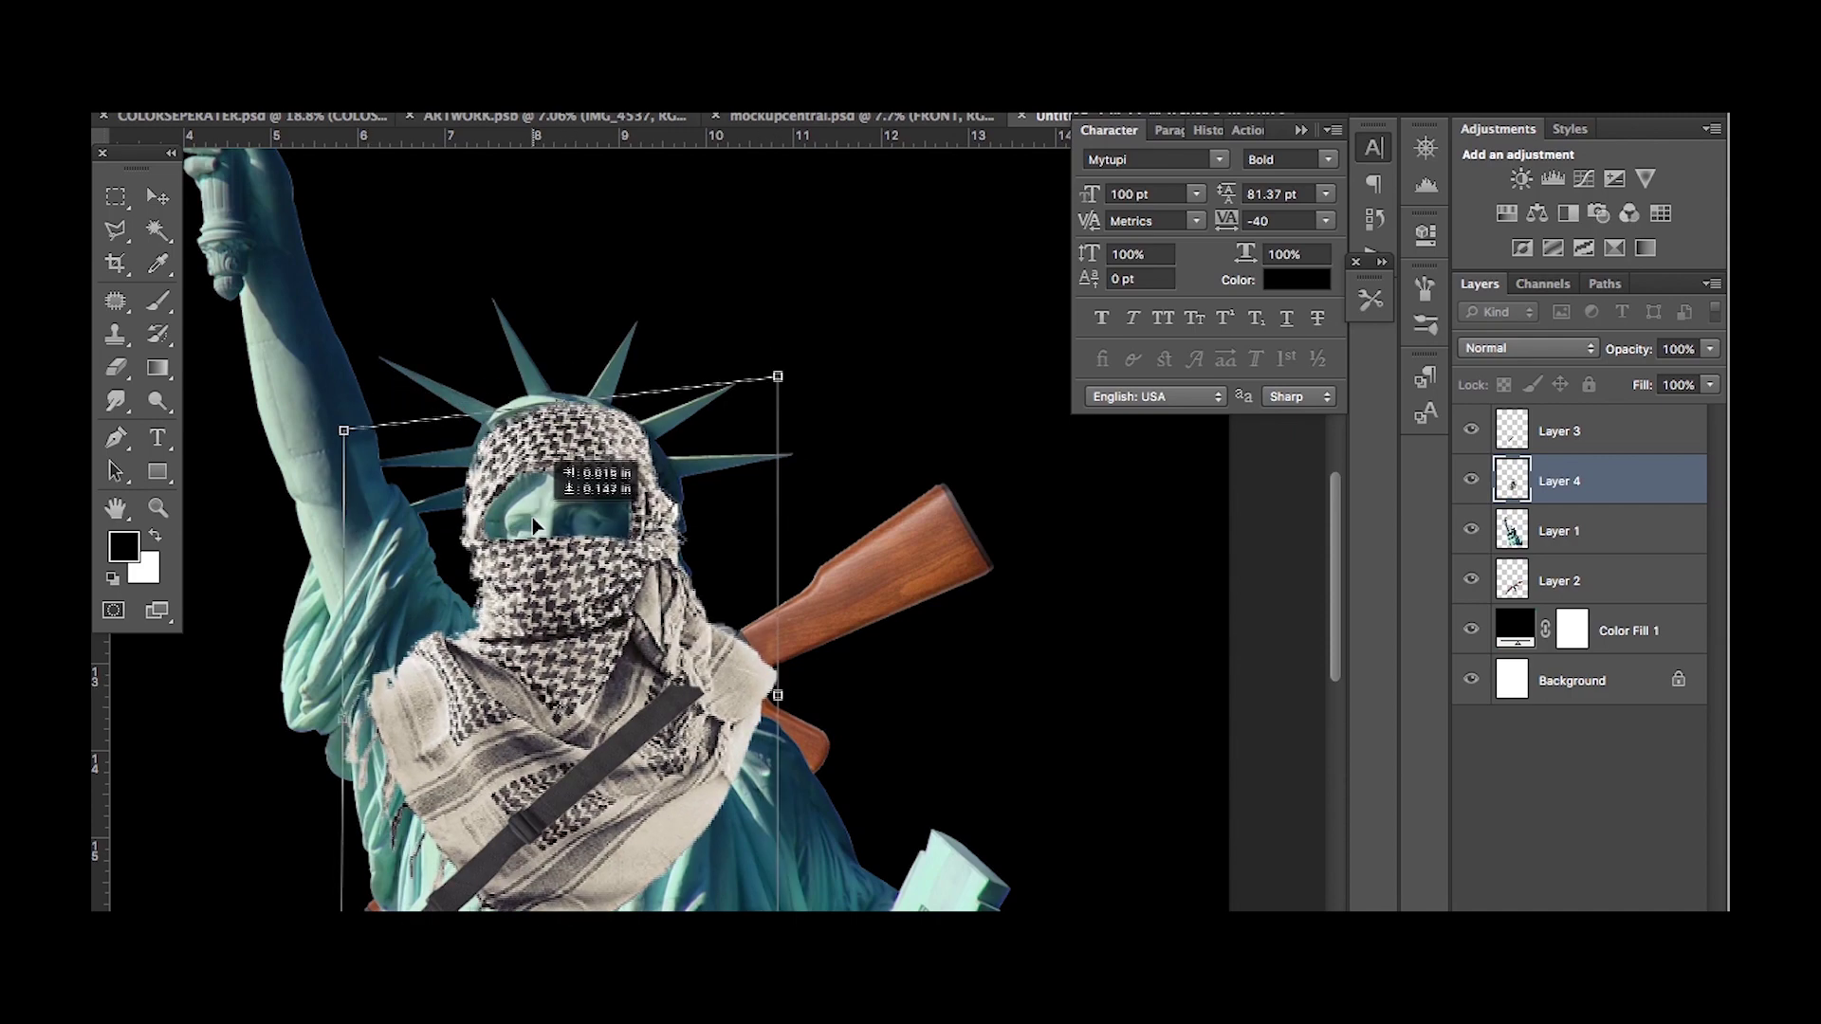
pyautogui.moveTo(683, 399); pyautogui.dragTo(695, 424)
pyautogui.moveTo(780, 372); pyautogui.dragTo(803, 385)
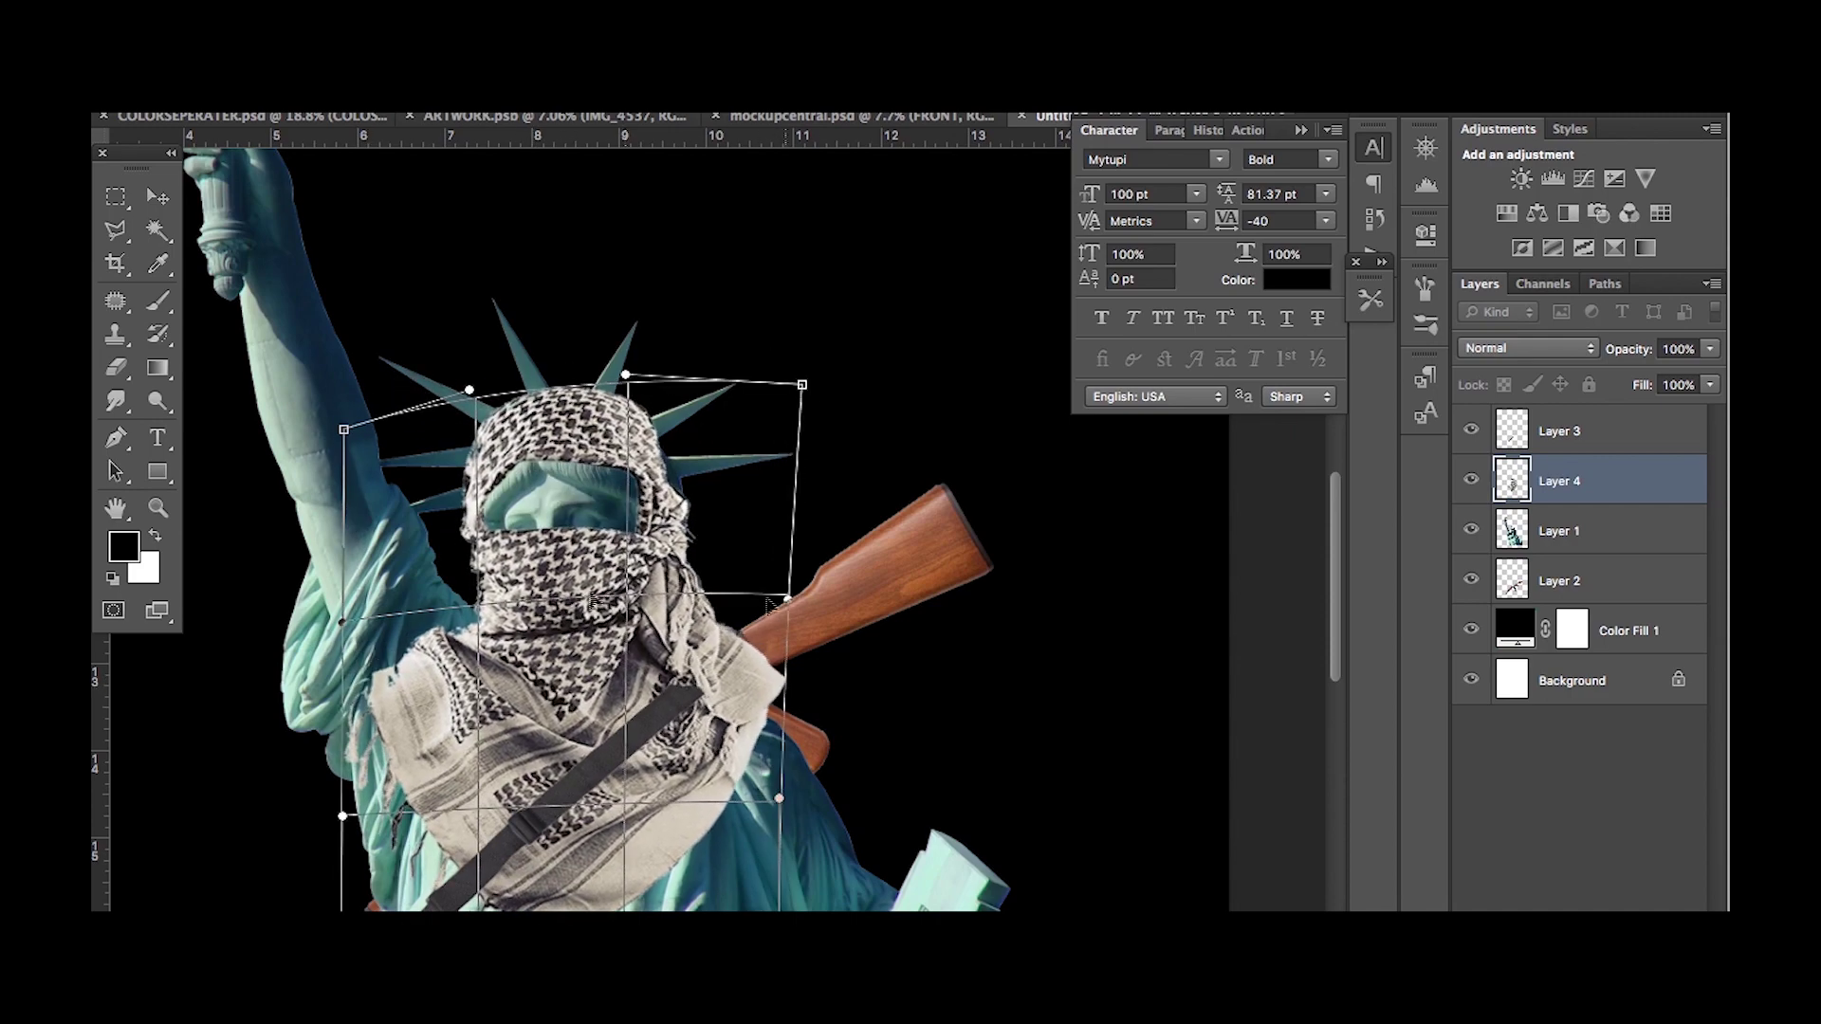
pyautogui.moveTo(469, 390); pyautogui.dragTo(471, 408)
pyautogui.press('Return')
# Transform the scarf again to refine its shape around the top of the head.
pyautogui.scroll(-2, 569, 522)
pyautogui.hotkey('ctrl', 't')
pyautogui.moveTo(342, 269); pyautogui.dragTo(377, 315)
pyautogui.moveTo(621, 364); pyautogui.dragTo(615, 344)
pyautogui.press('Return')
# Duplicate the strap on Layer 3 and shift the copy up the shoulder so it reaches the rifle stock.
pyautogui.click(1646, 443)
pyautogui.hotkey('ctrl', 'j')
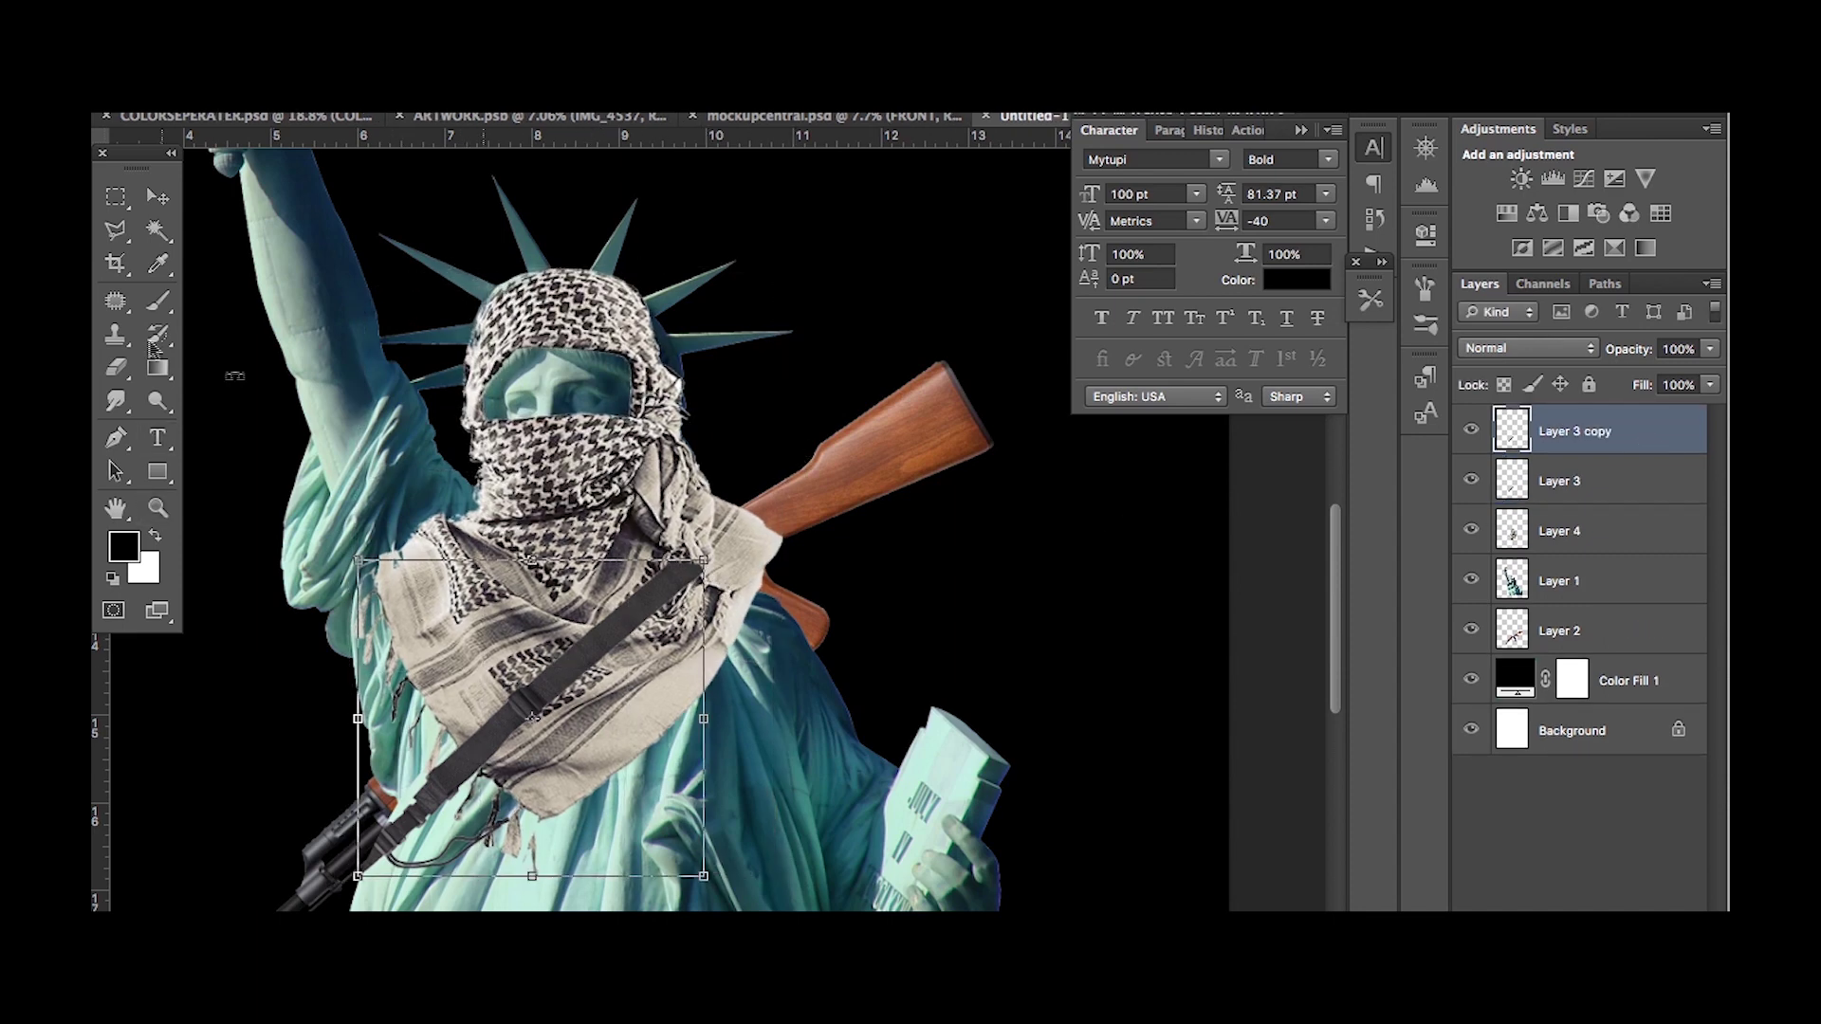
pyautogui.moveTo(703, 560); pyautogui.dragTo(758, 510)
pyautogui.press('Return')
# Erase part of the strap copy where it overlaps the original so both read as one strap.
pyautogui.press('e')
pyautogui.moveTo(431, 697); pyautogui.dragTo(556, 666)
pyautogui.moveTo(1574, 432)
pyautogui.mouseDown()
pyautogui.moveTo(1574, 504)
pyautogui.moveTo(1561, 422)
pyautogui.mouseUp()
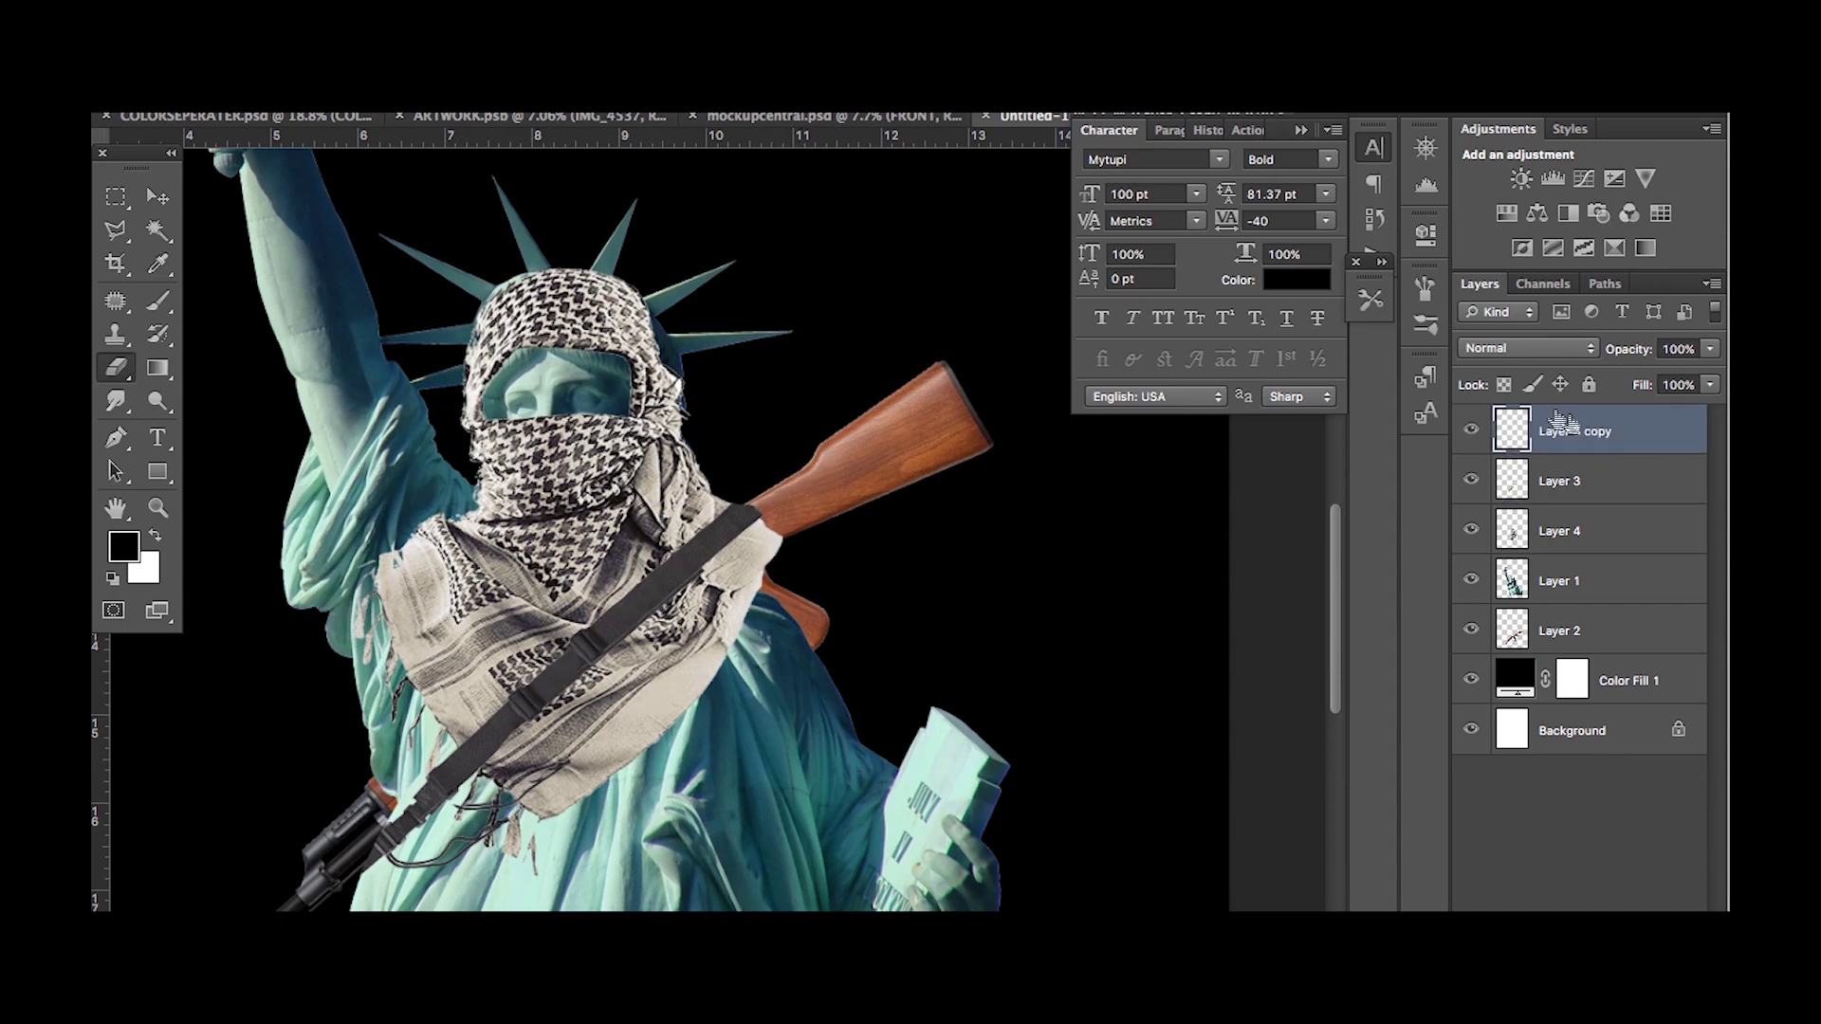
pyautogui.click(158, 230)
pyautogui.press('z')
pyautogui.keyDown('alt'); pyautogui.click(764, 489); pyautogui.keyUp('alt')
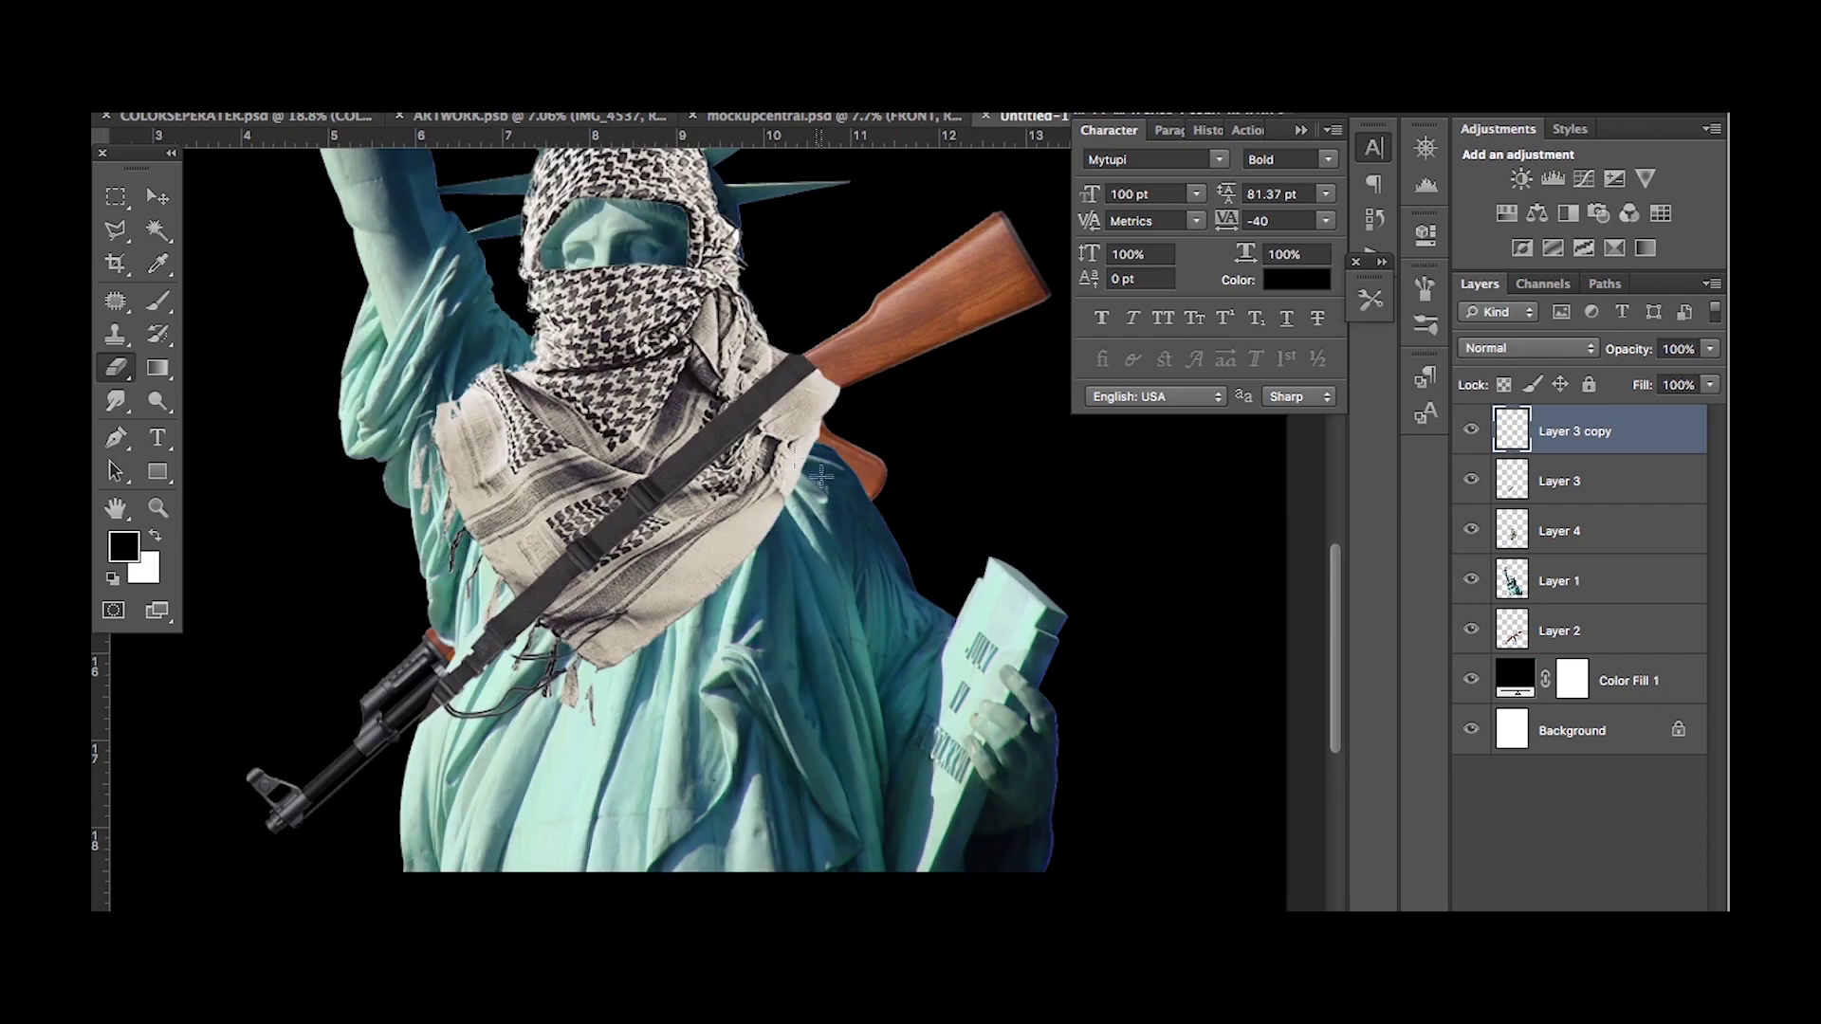
# Match the scarf's color on Layer 4 to Layer 1 of Untitled-1 with luminance 150, color intensity 53 and fade 31.
pyautogui.click(1575, 531)
pyautogui.click(399, 102)
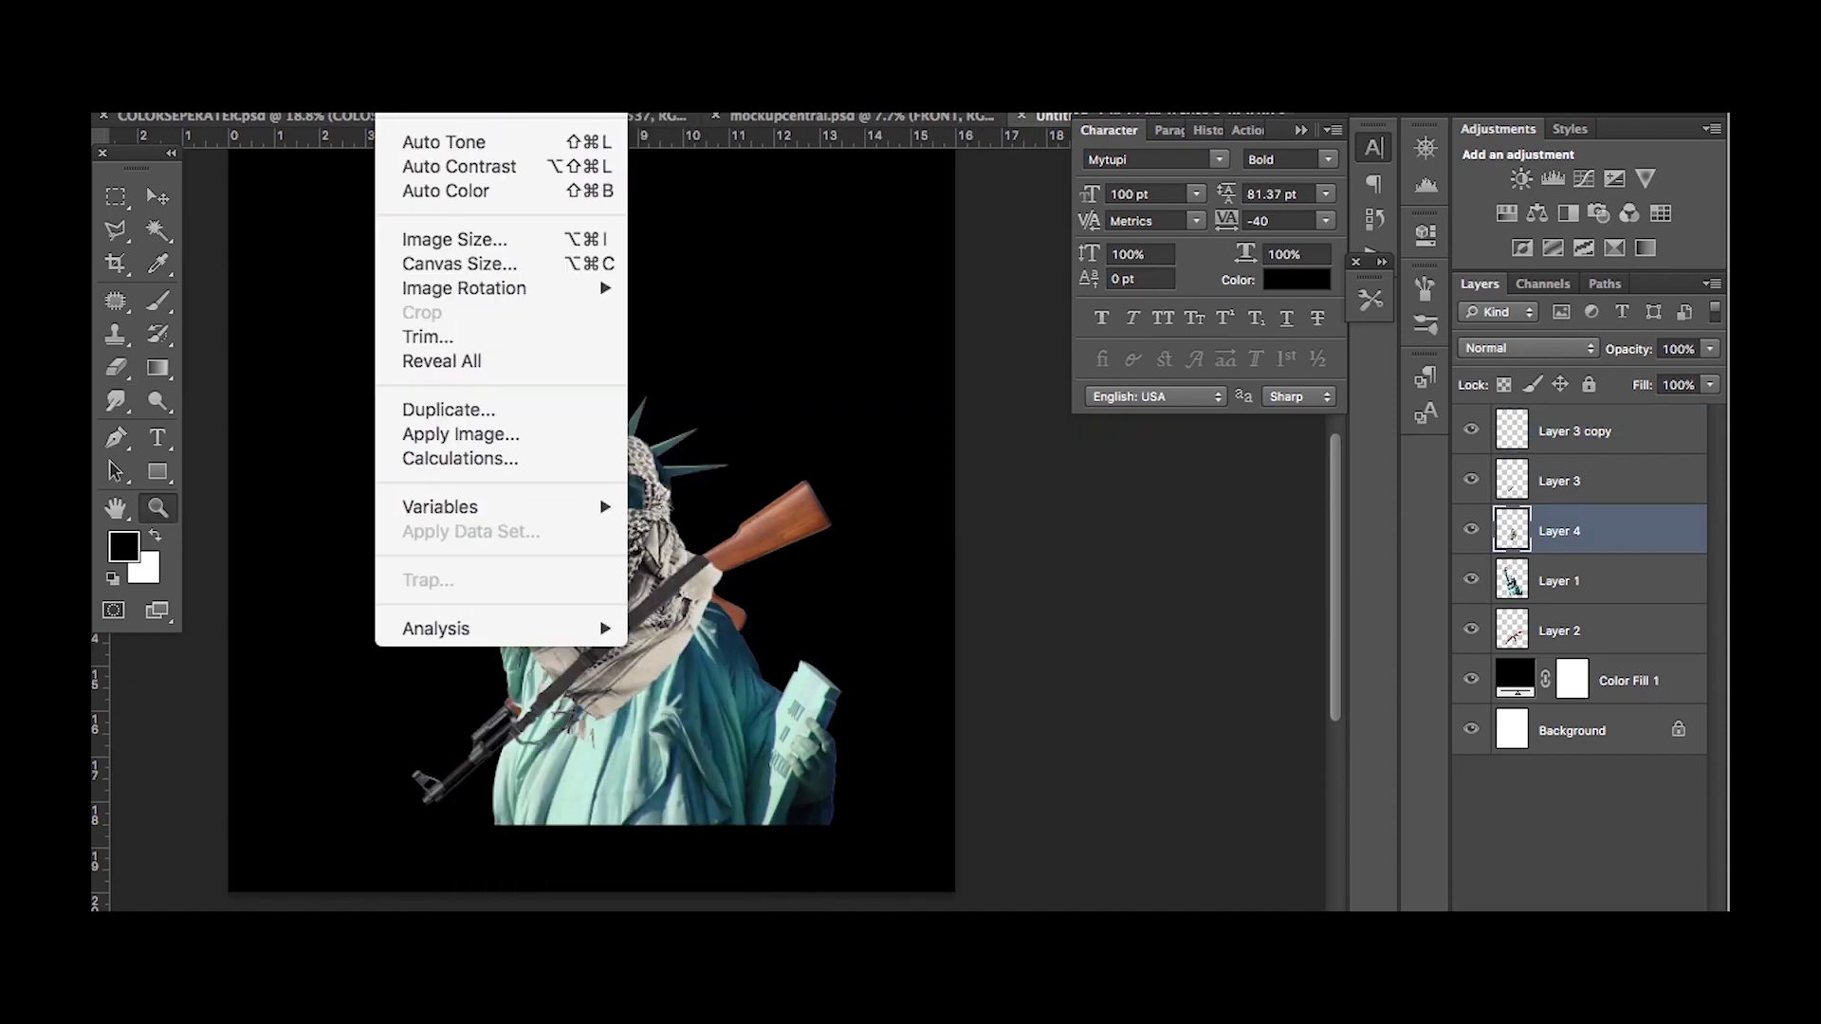
pyautogui.click(759, 642)
pyautogui.click(1262, 685)
pyautogui.click(1242, 768)
pyautogui.click(1262, 727)
pyautogui.click(1291, 749)
pyautogui.moveTo(1316, 345); pyautogui.dragTo(1386, 340)
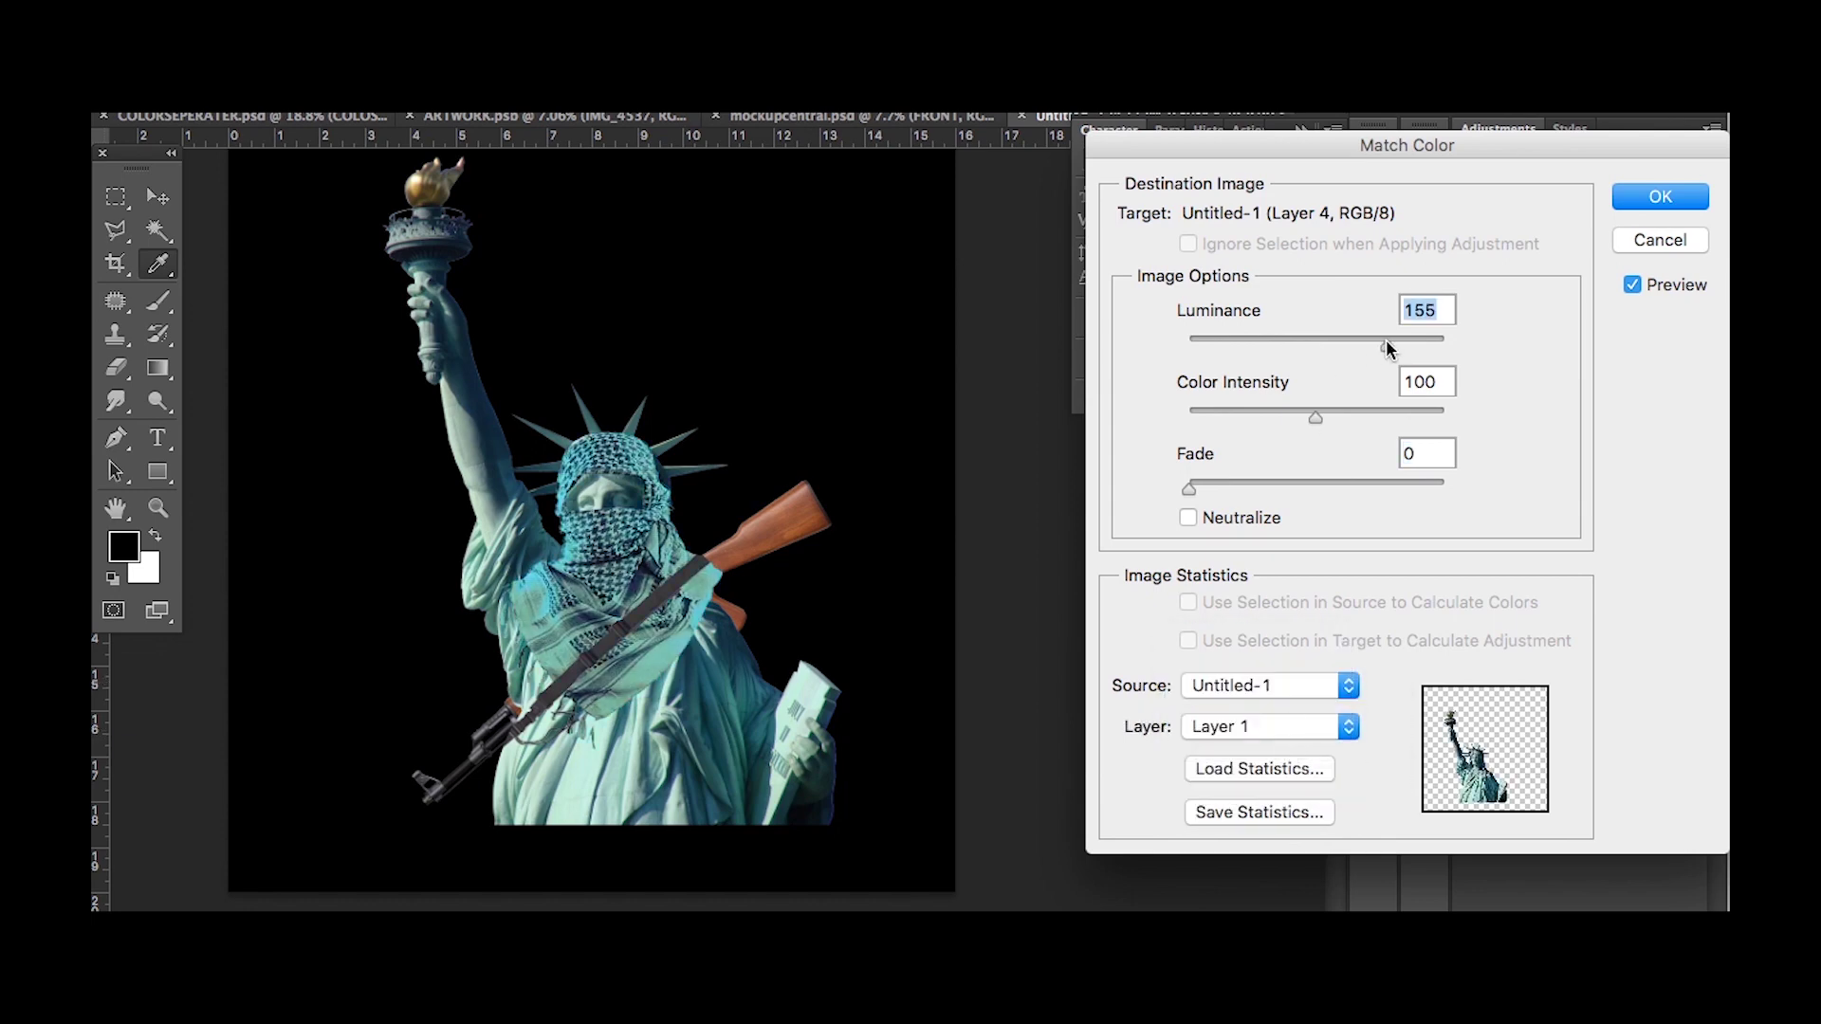
pyautogui.moveTo(1316, 418); pyautogui.dragTo(1255, 417)
pyautogui.moveTo(1189, 489); pyautogui.dragTo(1320, 493)
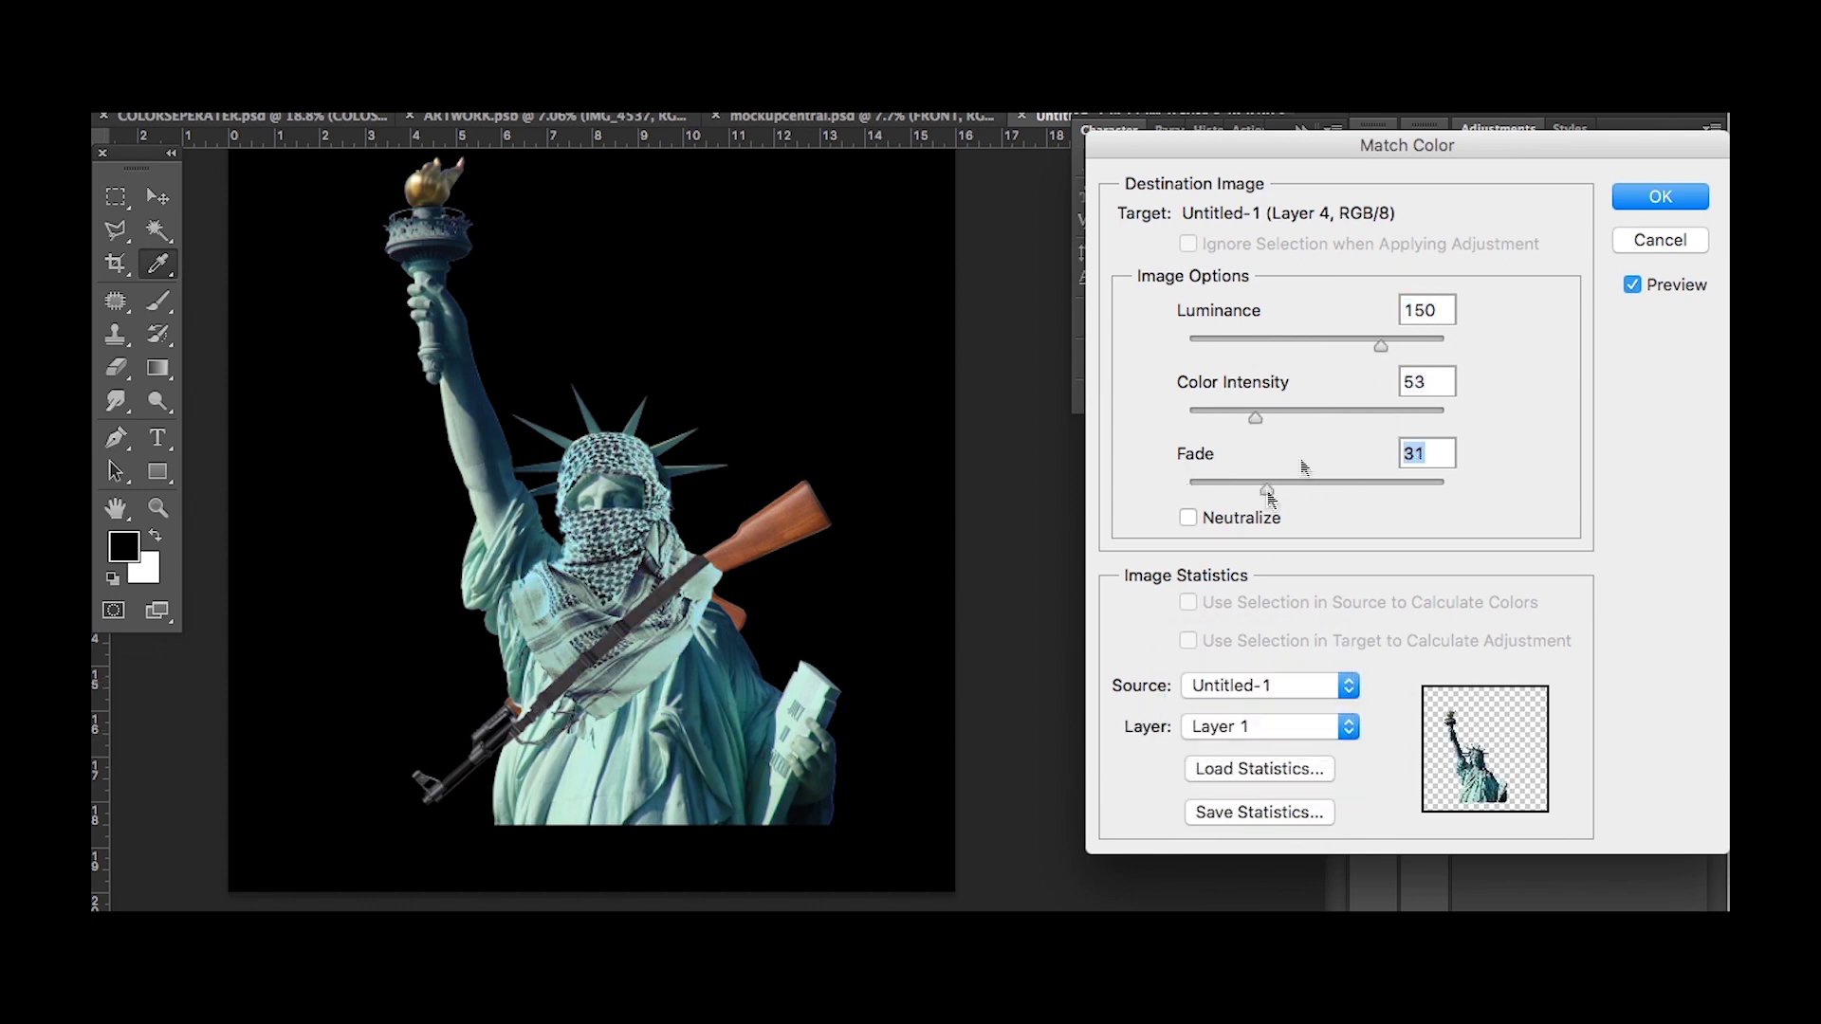
pyautogui.click(1701, 188)
# Apply a Curves adjustment to the scarf on Layer 4 by reshaping its tone curve.
pyautogui.click(398, 102)
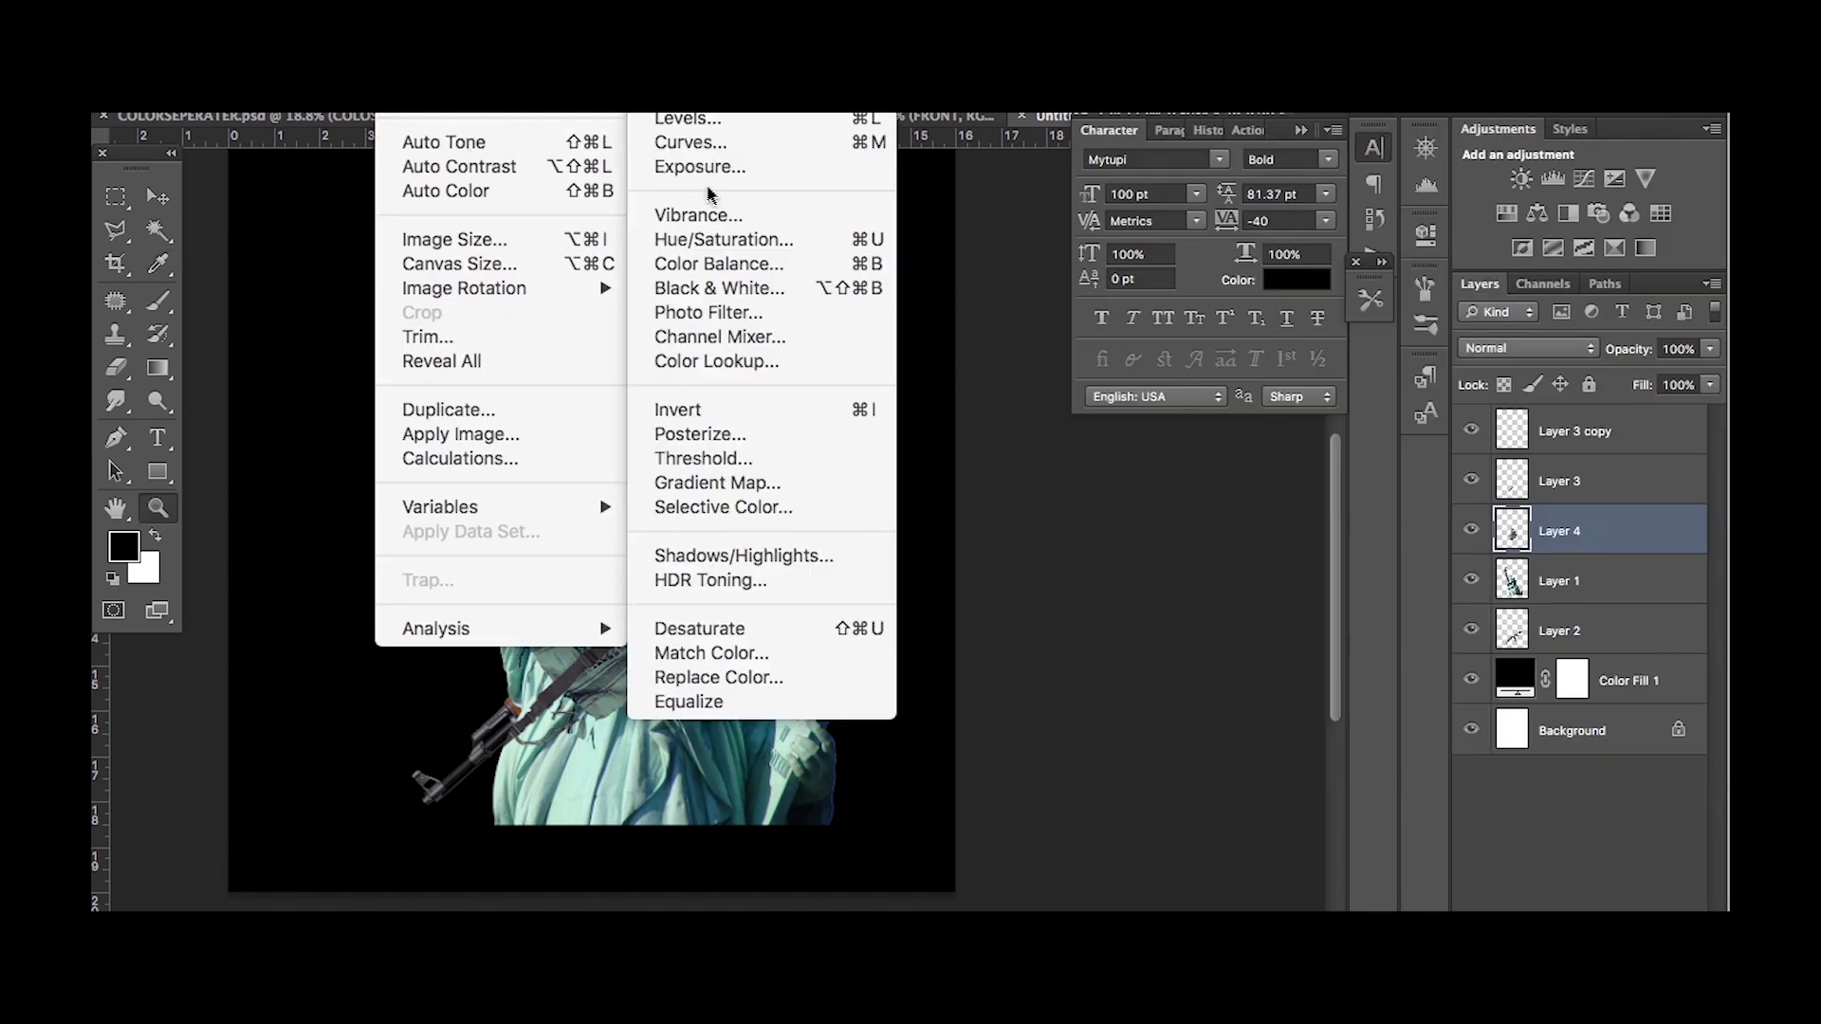
pyautogui.click(706, 142)
pyautogui.moveTo(1231, 379); pyautogui.dragTo(1253, 304)
pyautogui.click(1476, 160)
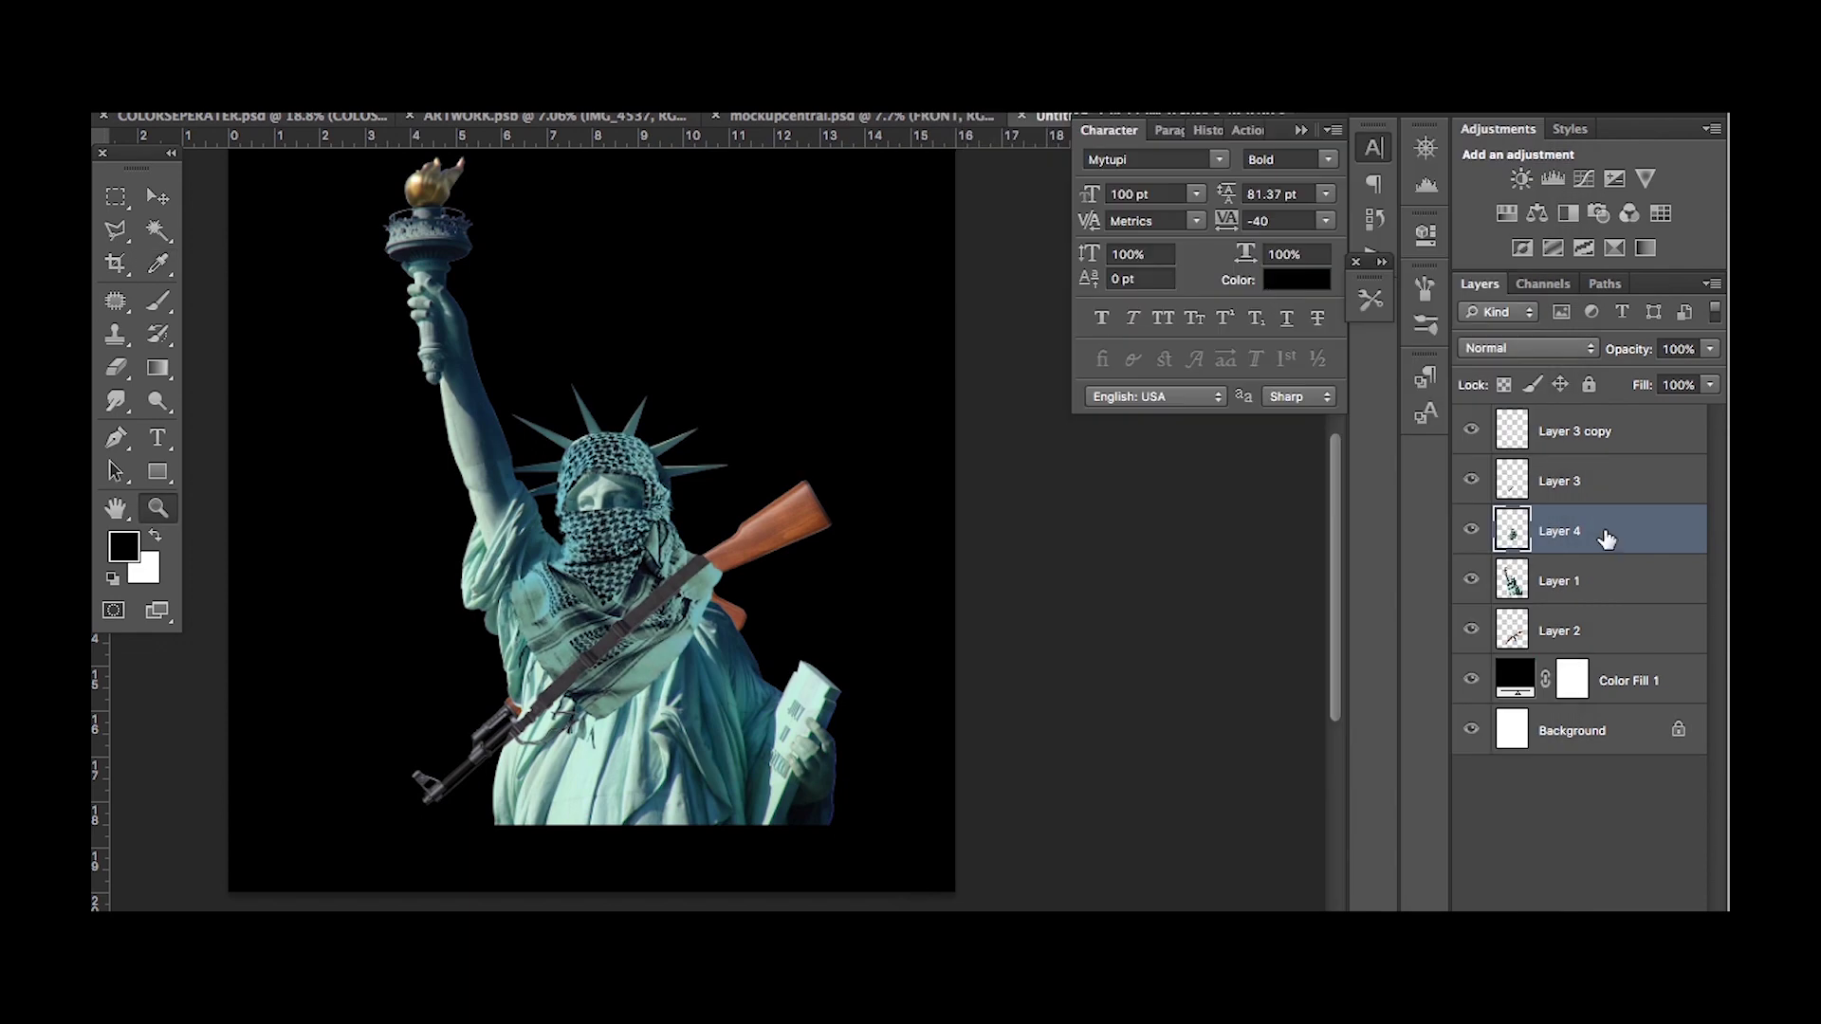
# Transform the scarf on Layer 4 slightly so it fits closer to the statue's head.
pyautogui.rightClick(180, 218)
pyautogui.press('Escape')
pyautogui.hotkey('ctrl', 't')
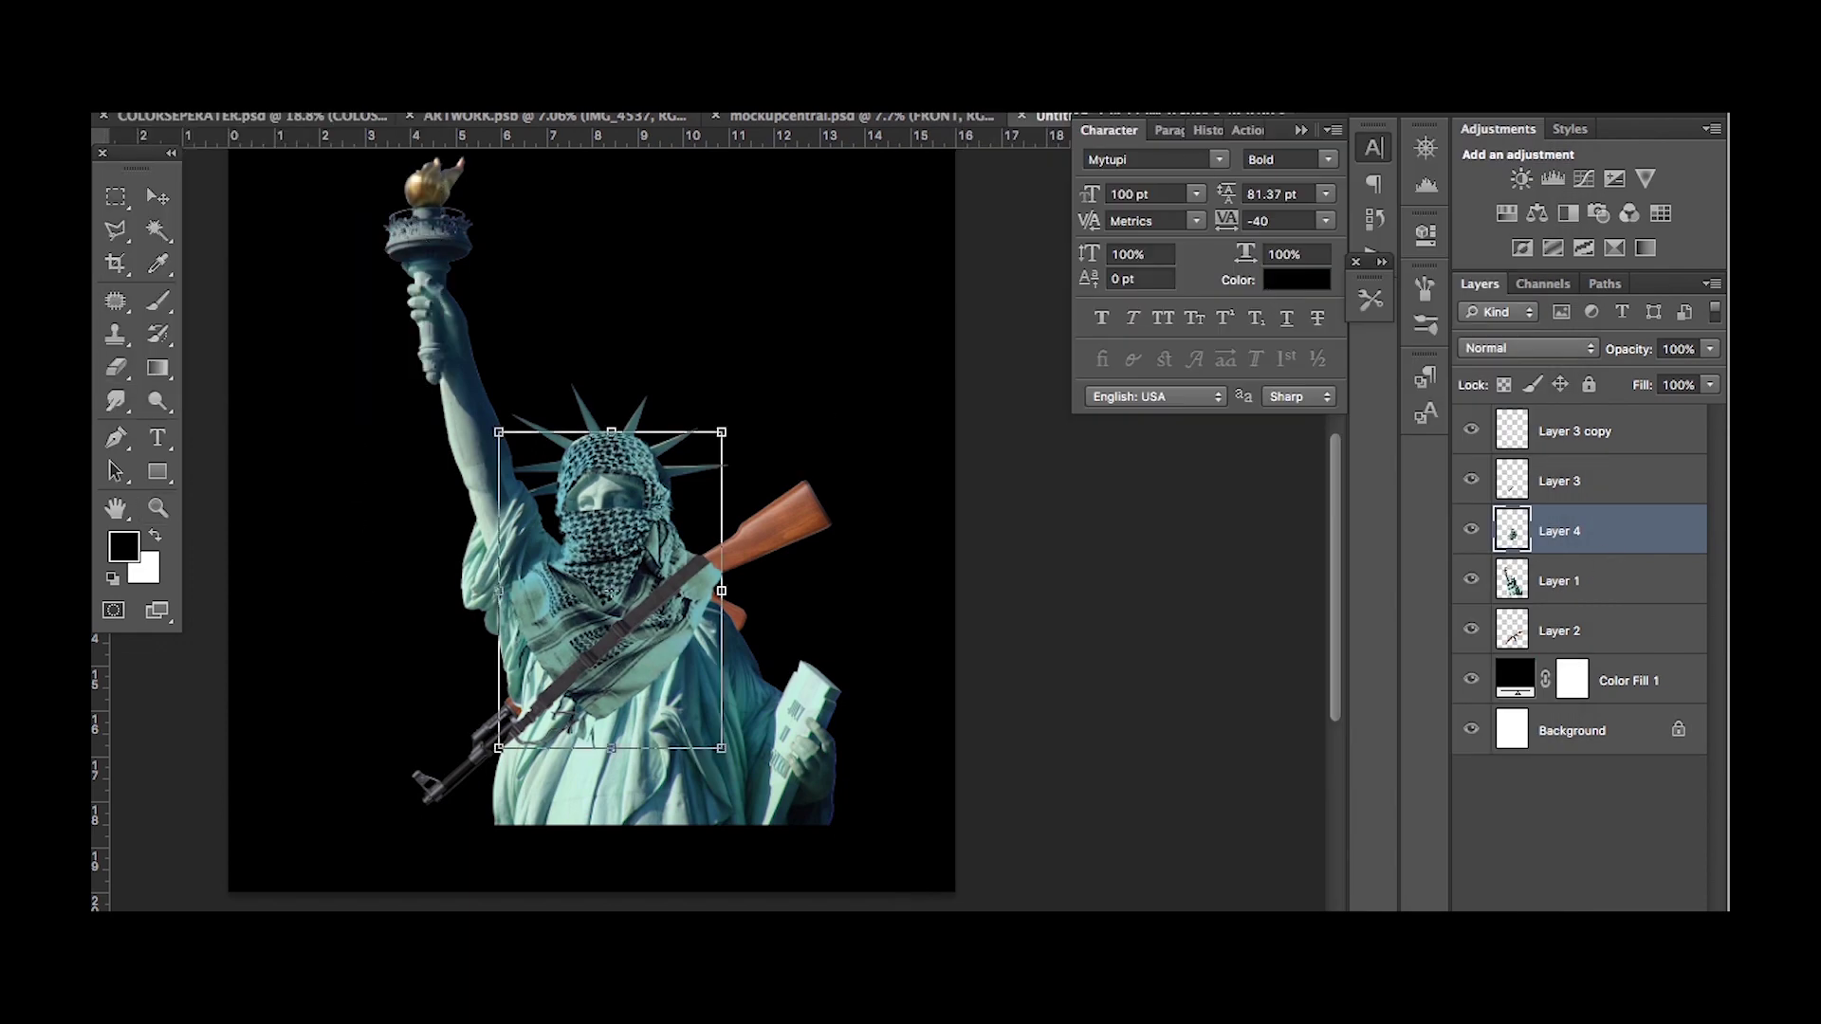
pyautogui.moveTo(654, 436); pyautogui.dragTo(619, 468)
pyautogui.moveTo(604, 533); pyautogui.dragTo(599, 536)
pyautogui.press('Return')
# Select all layers from Layer 3 copy through Layer 2 and scale the whole figure up together.
pyautogui.click(158, 507)
pyautogui.click(649, 512)
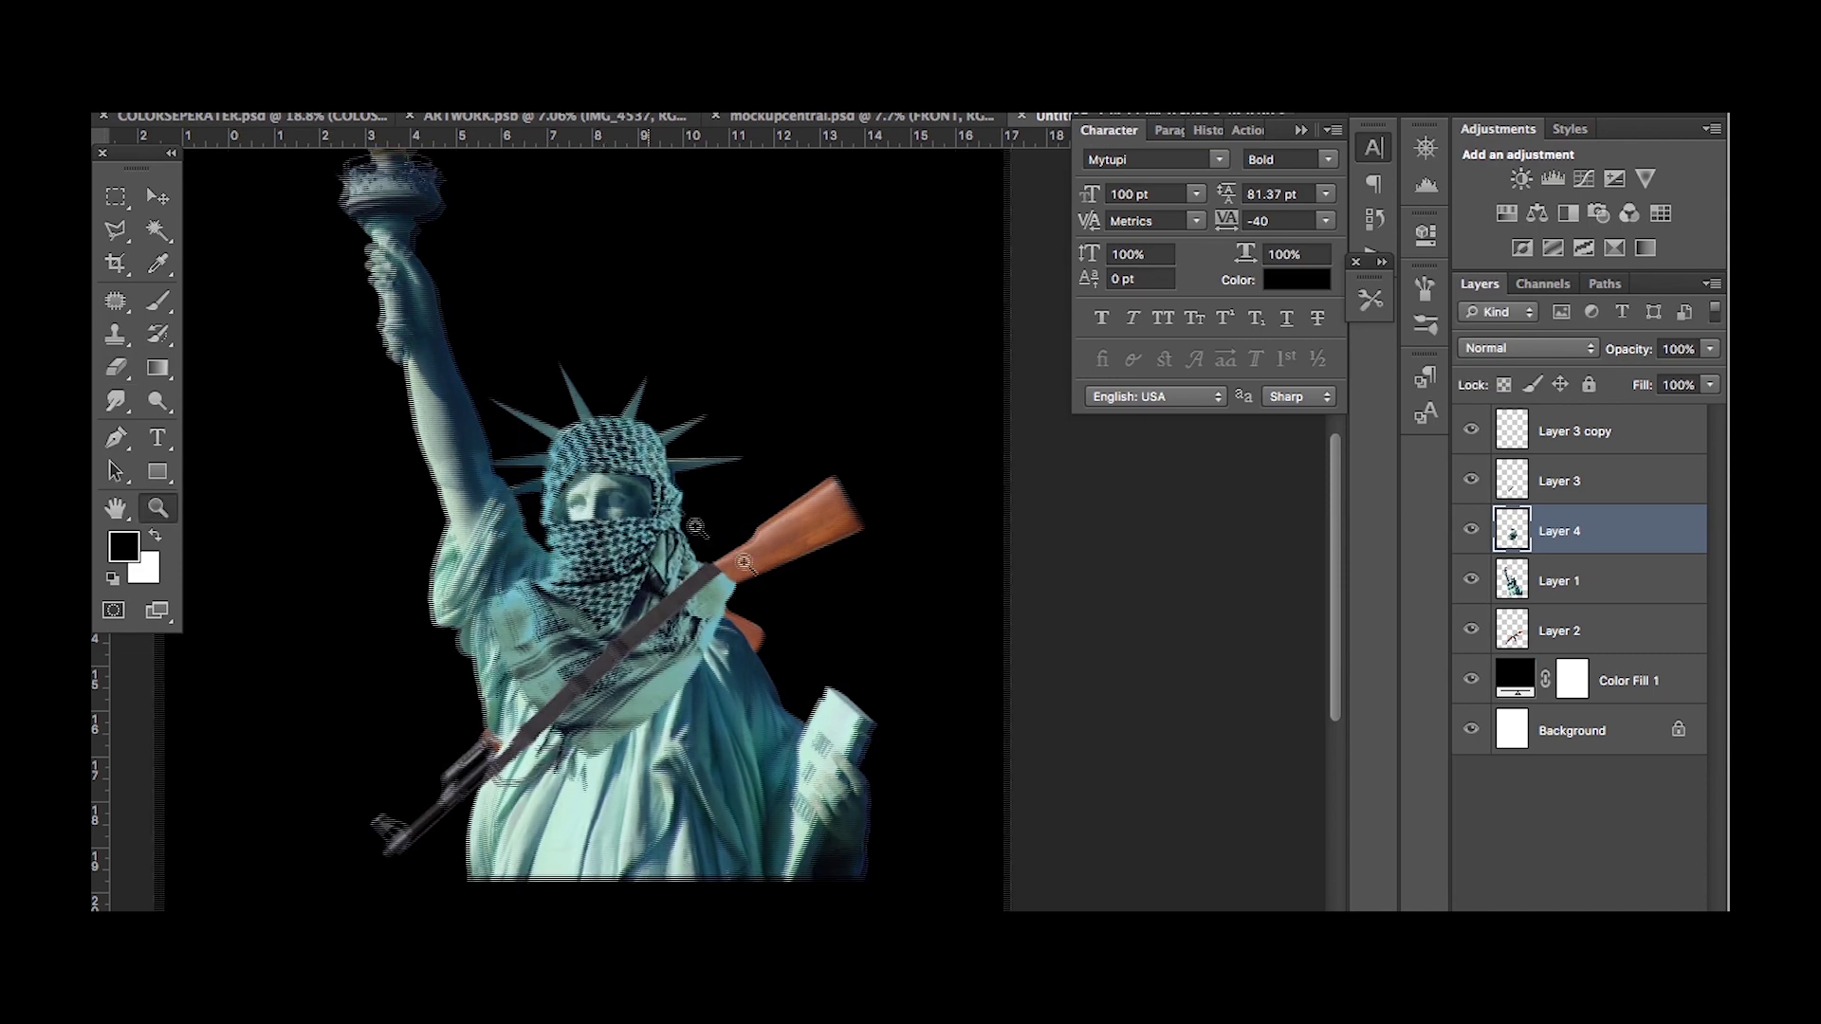
pyautogui.keyDown('alt'); pyautogui.click(657, 551); pyautogui.keyUp('alt')
pyautogui.keyDown('alt'); pyautogui.click(658, 550); pyautogui.keyUp('alt')
pyautogui.click(1575, 432)
pyautogui.keyDown('shift'); pyautogui.click(1560, 631); pyautogui.keyUp('shift')
pyautogui.hotkey('ctrl', 't')
pyautogui.moveTo(877, 285); pyautogui.dragTo(940, 233)
pyautogui.press('Return')
# Reselect Layer 2 through Layer 3 copy and transform the combined figure again to fill more of the canvas.
pyautogui.click(1560, 581)
pyautogui.press('e')
pyautogui.click(1559, 630)
pyautogui.keyDown('shift'); pyautogui.click(1575, 431); pyautogui.keyUp('shift')
pyautogui.hotkey('ctrl', 't')
pyautogui.moveTo(920, 309); pyautogui.dragTo(936, 254)
pyautogui.press('Return')
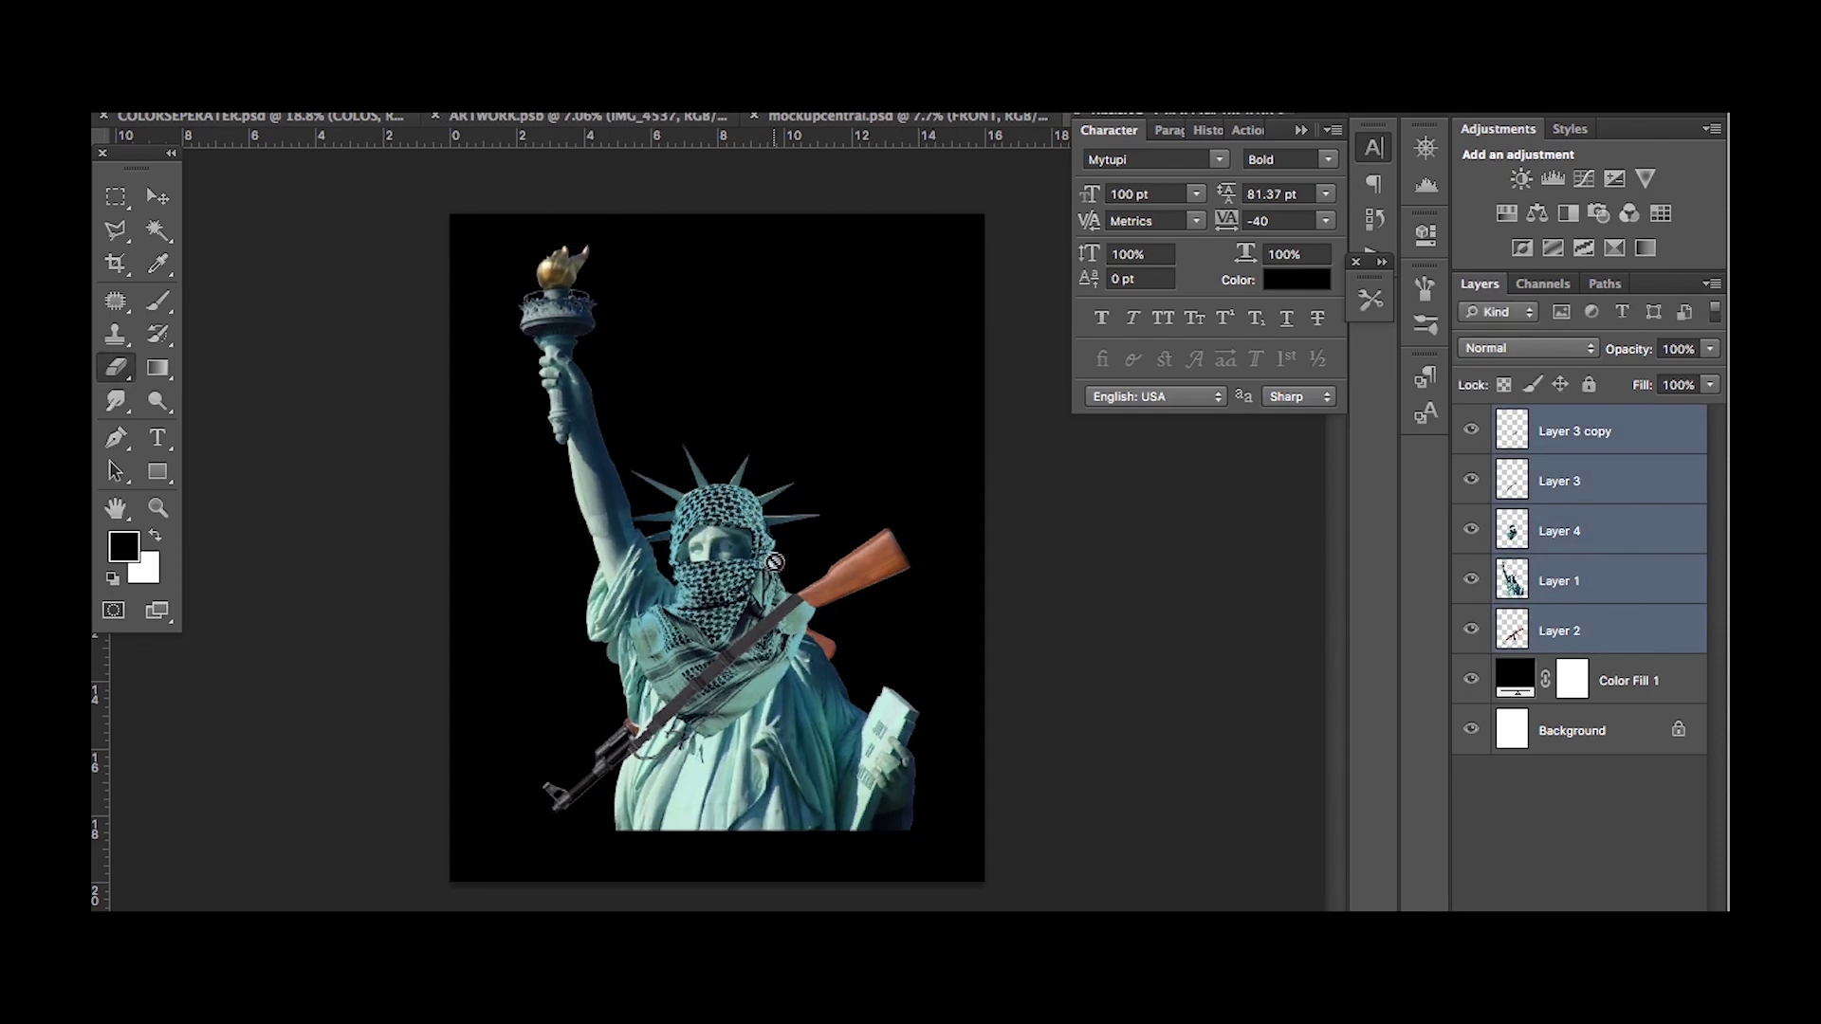
# Erase the statue's lower edge on Layer 1 into a soft fade using a 737 px eraser with 0% hardness.
pyautogui.click(1627, 601)
pyautogui.click(133, 100)
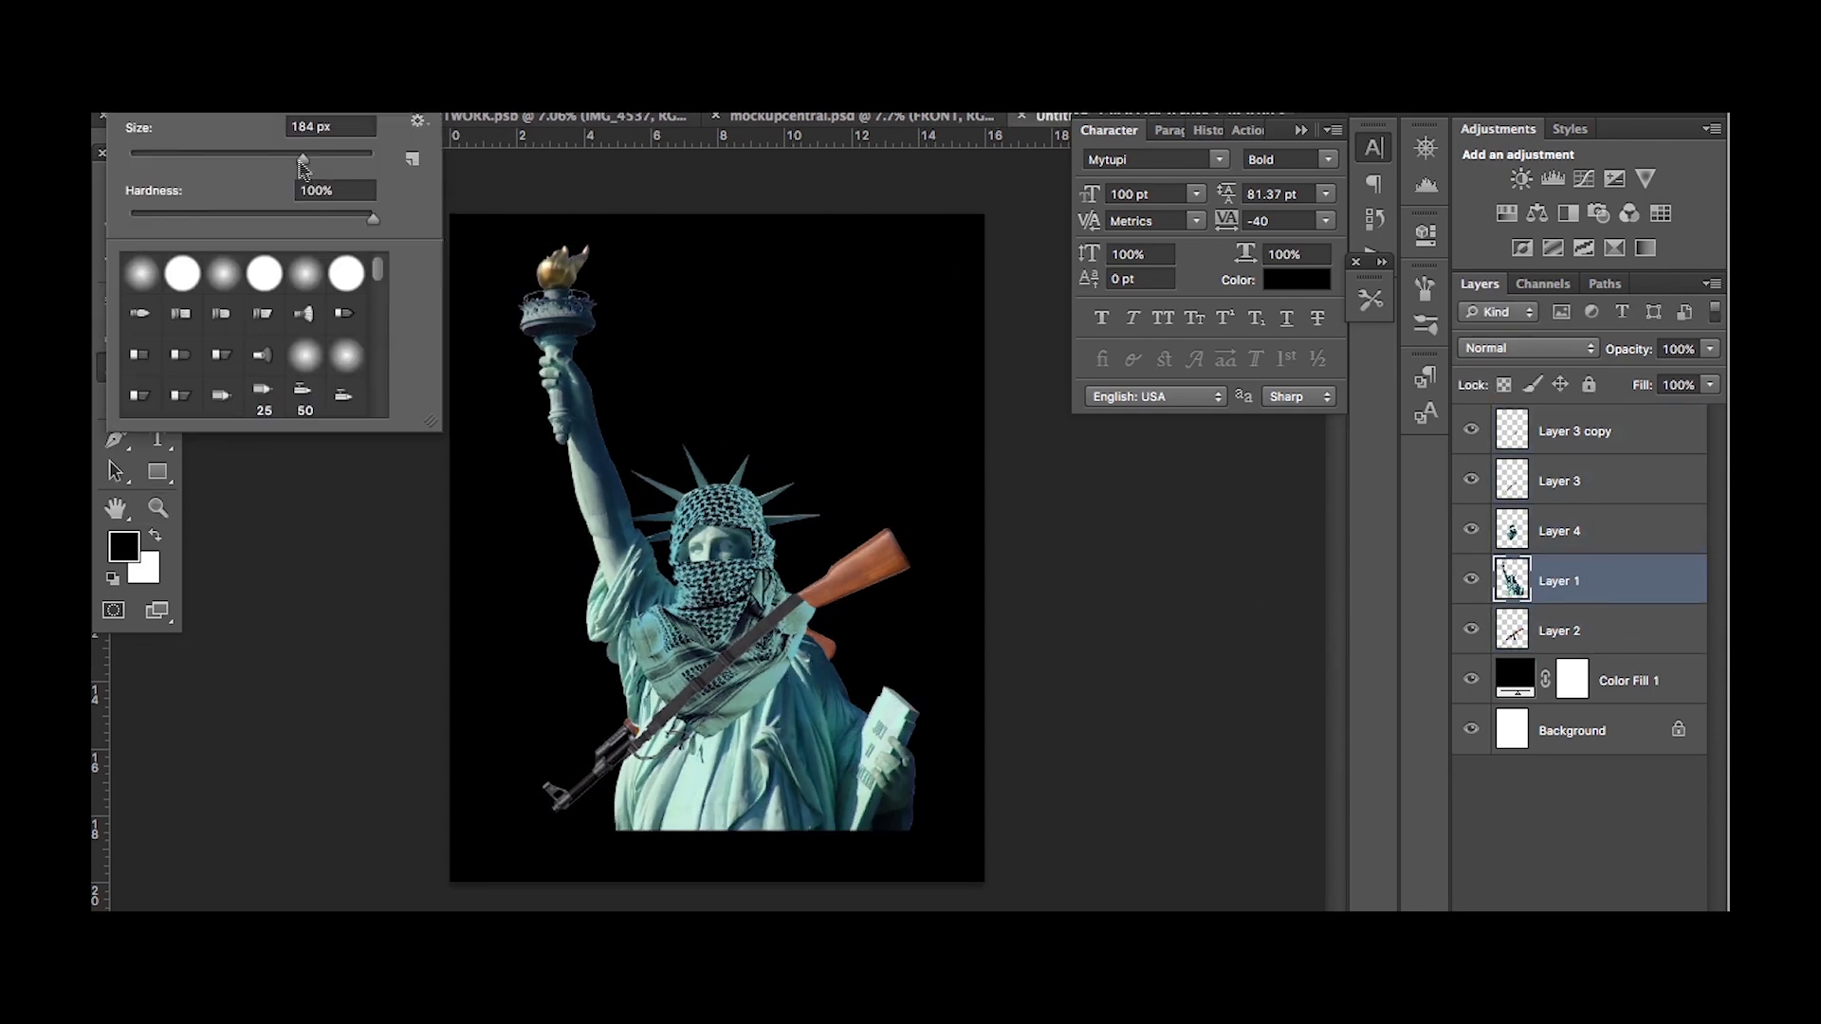
pyautogui.press('Return')
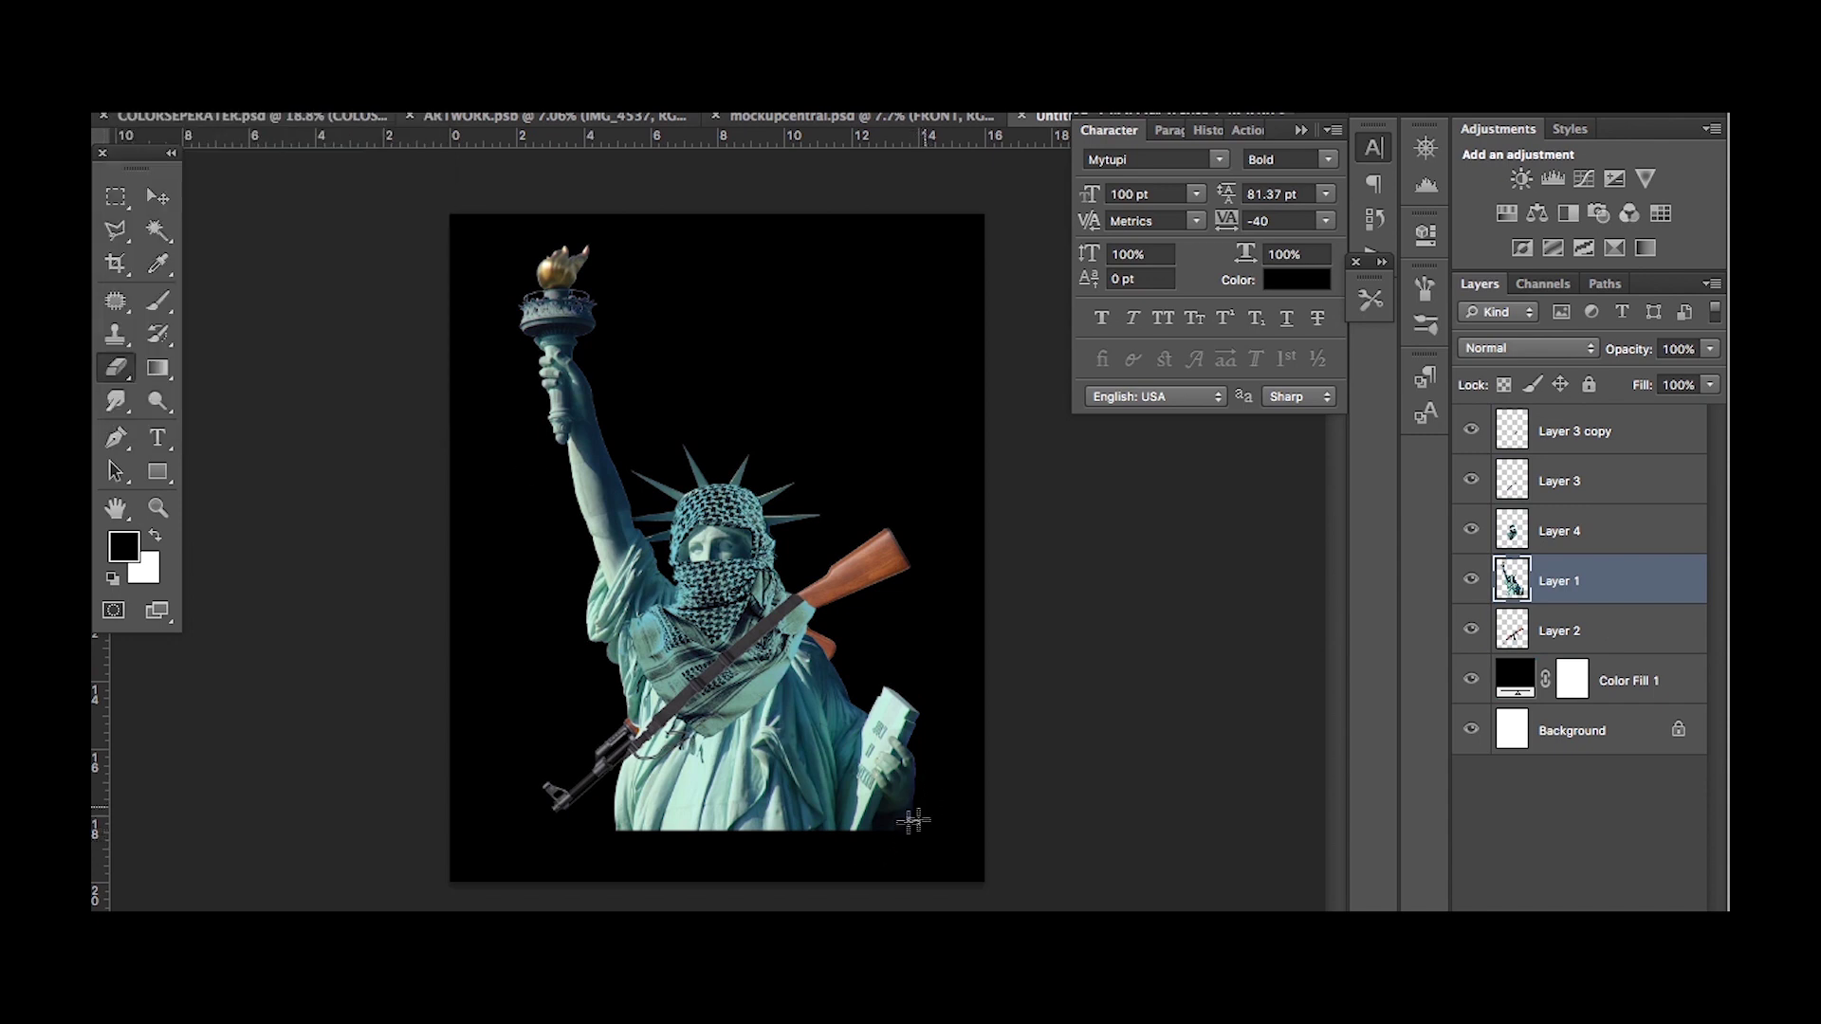
pyautogui.click(133, 100)
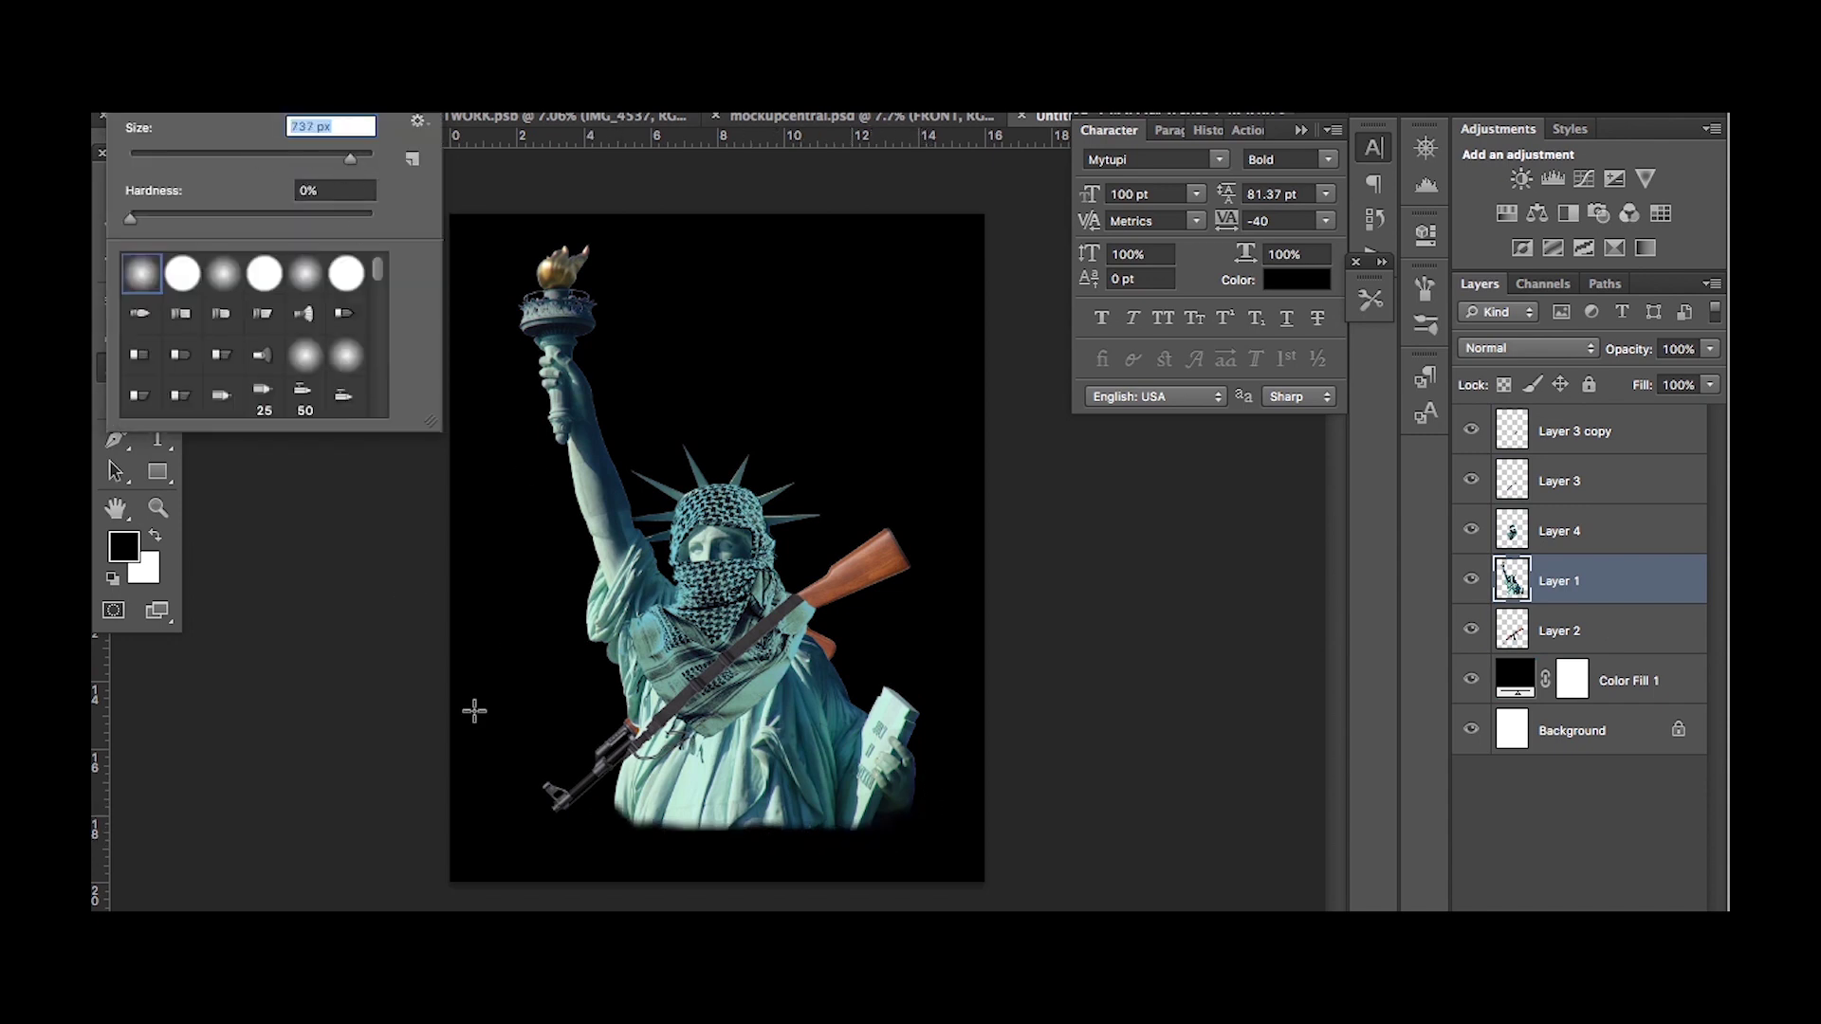
pyautogui.press('Return')
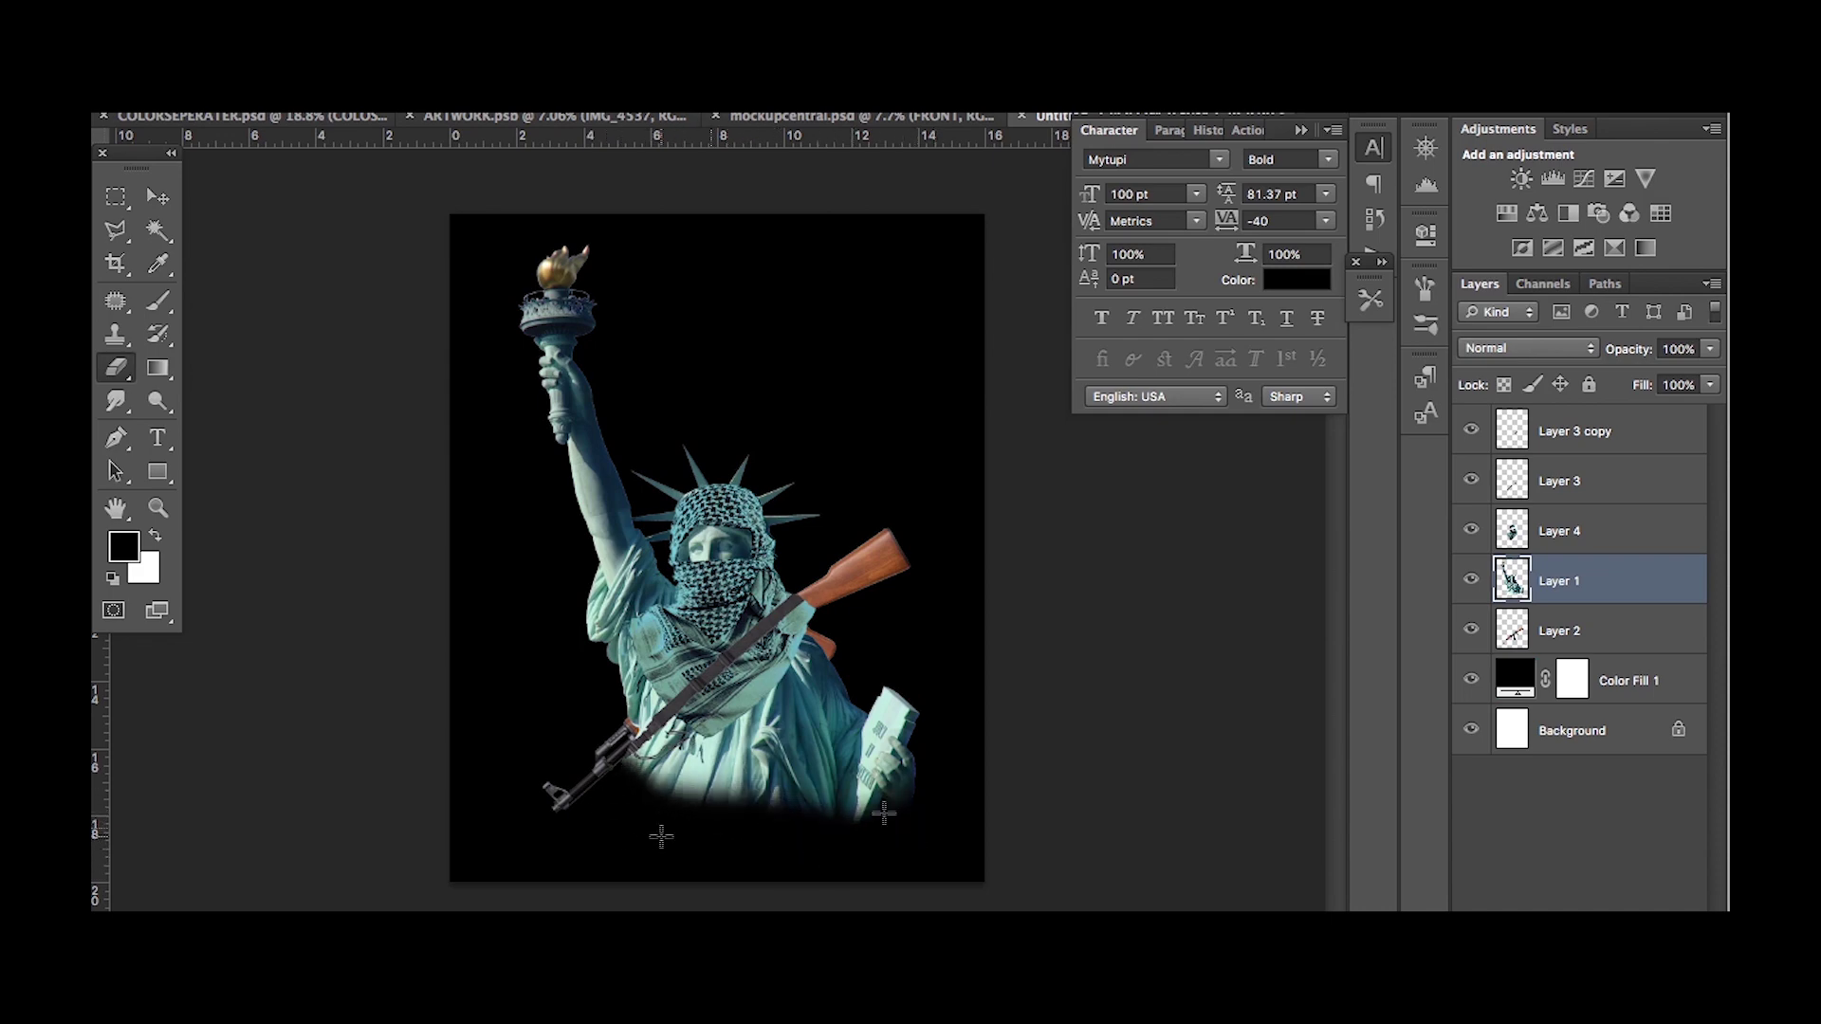
# Scale down all the figure layers together and centre them on a vertical guide at 8 in.
pyautogui.keyDown('shift'); pyautogui.click(1625, 635); pyautogui.keyUp('shift')
pyautogui.moveTo(922, 826); pyautogui.dragTo(819, 741)
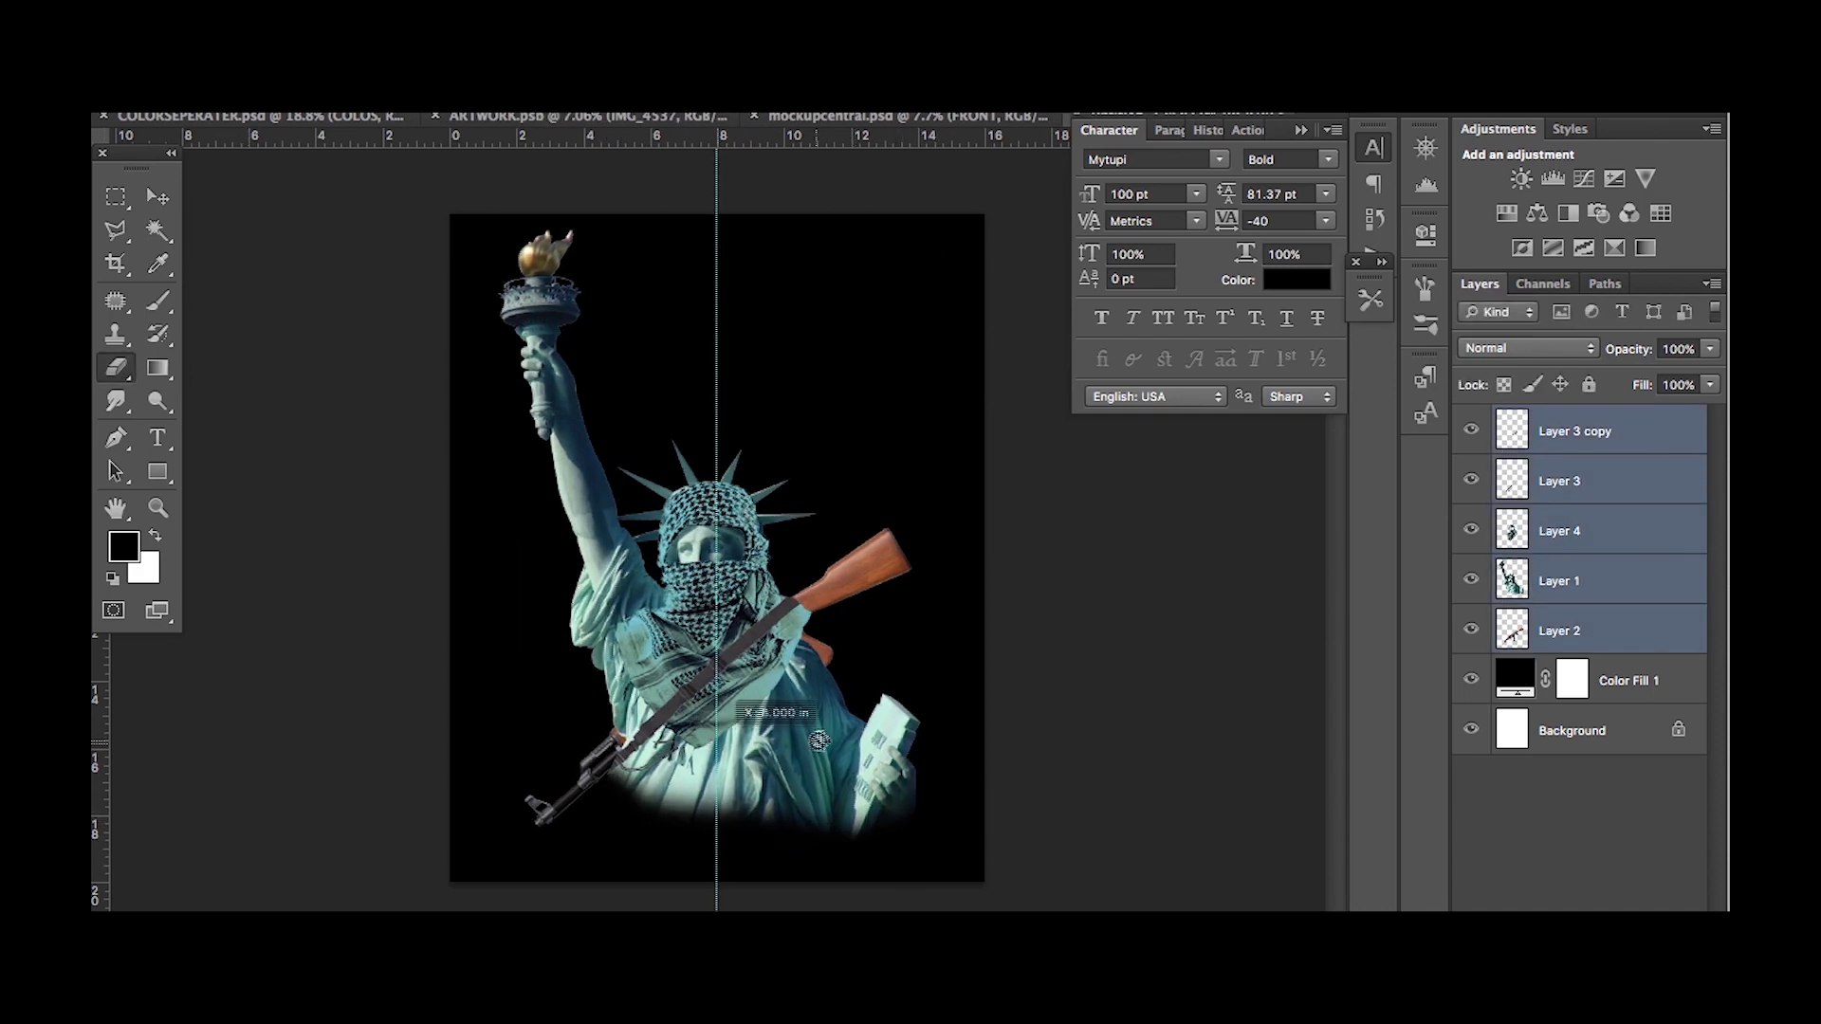
pyautogui.moveTo(925, 723); pyautogui.dragTo(825, 655)
pyautogui.moveTo(936, 228); pyautogui.dragTo(896, 279)
pyautogui.click(873, 607)
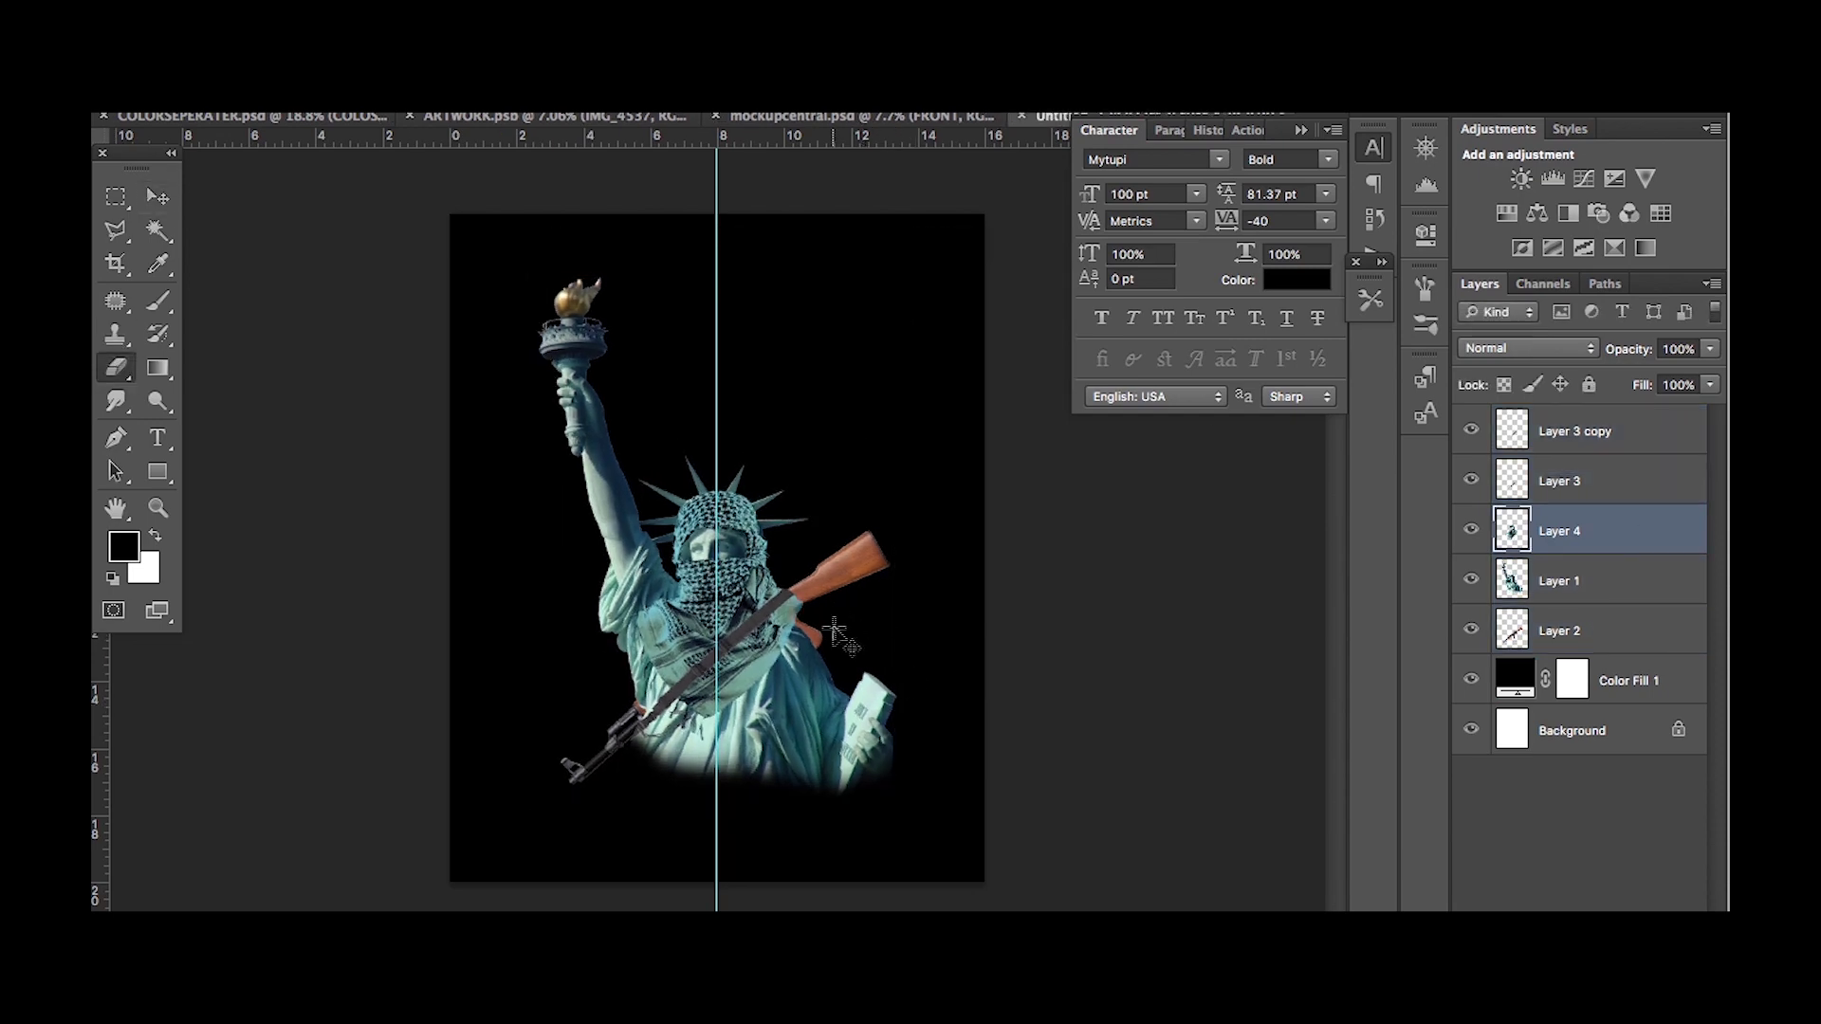
# Paste the city skyline above Color Fill 1 and transform it to sit lower behind the statue.
pyautogui.click(1613, 680)
pyautogui.hotkey('ctrl', 'v')
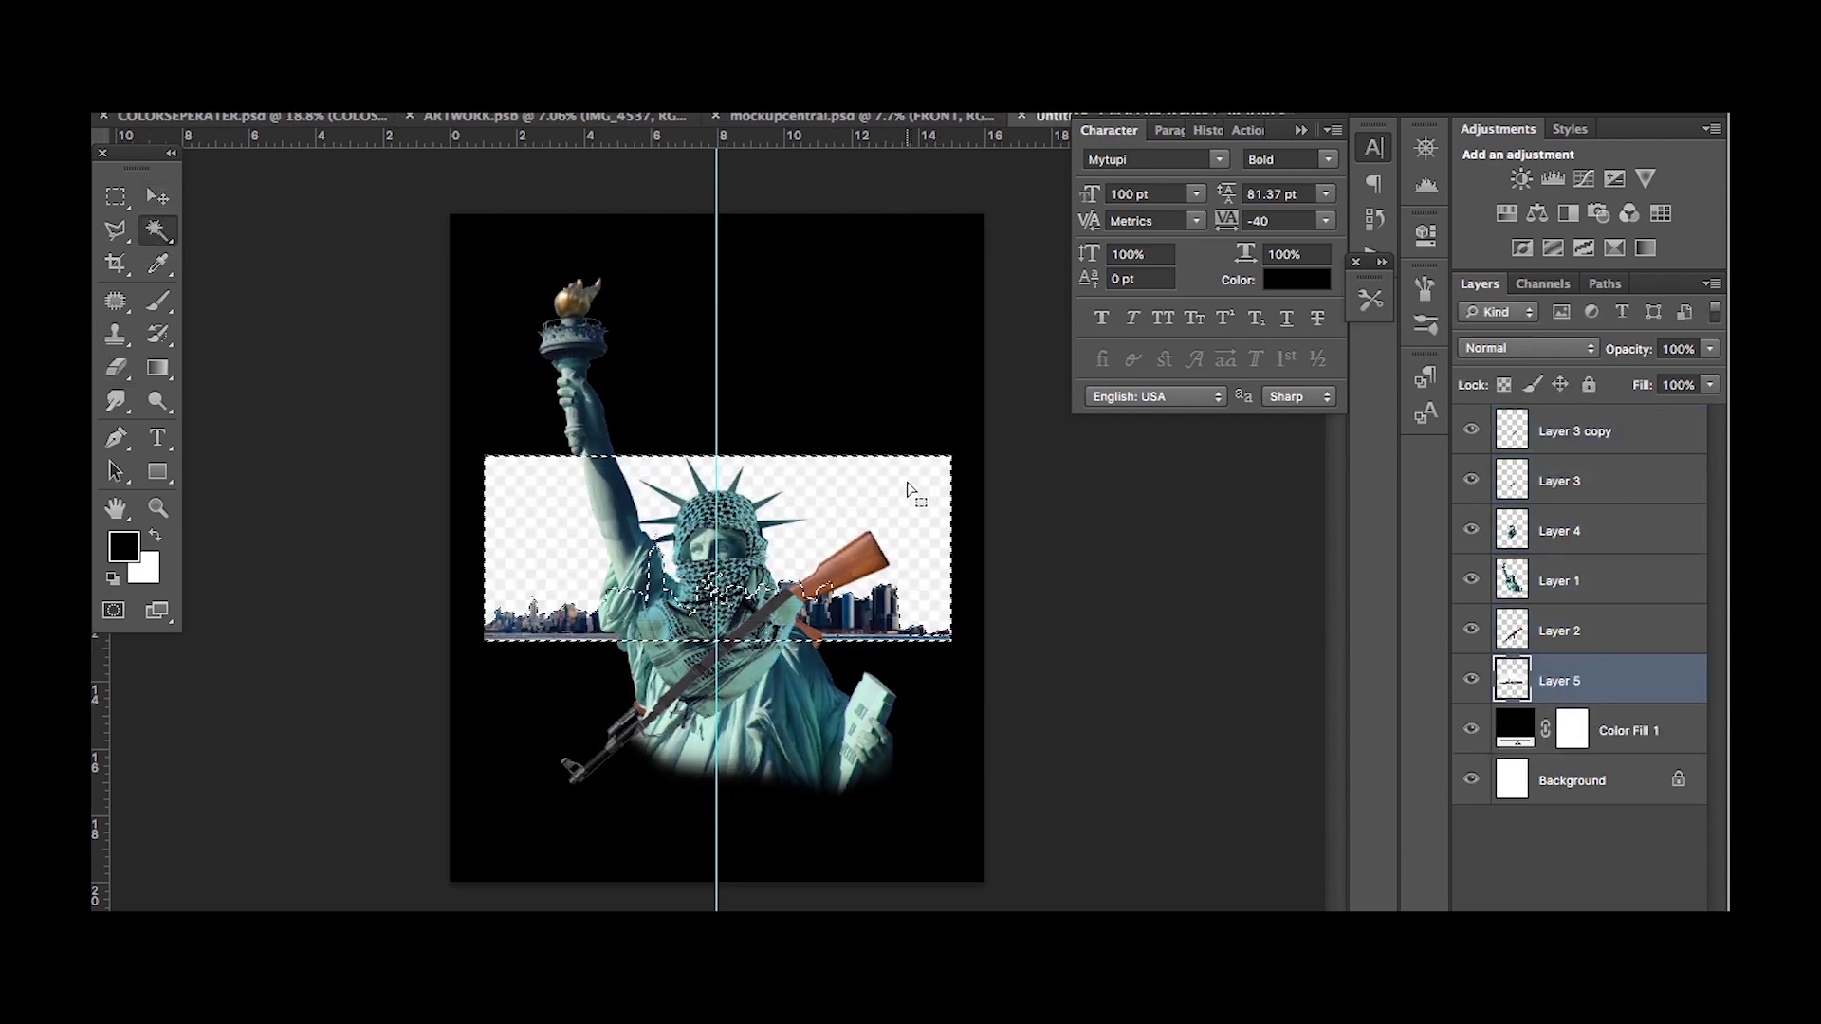
pyautogui.hotkey('ctrl', 'd')
pyautogui.hotkey('ctrl', 't')
pyautogui.moveTo(937, 710); pyautogui.dragTo(977, 726)
pyautogui.press('Return')
# Marquee-select sections of the skyline on Layer 5 and transform it to span more of the canvas width.
pyautogui.press('m')
pyautogui.moveTo(984, 562); pyautogui.dragTo(961, 776)
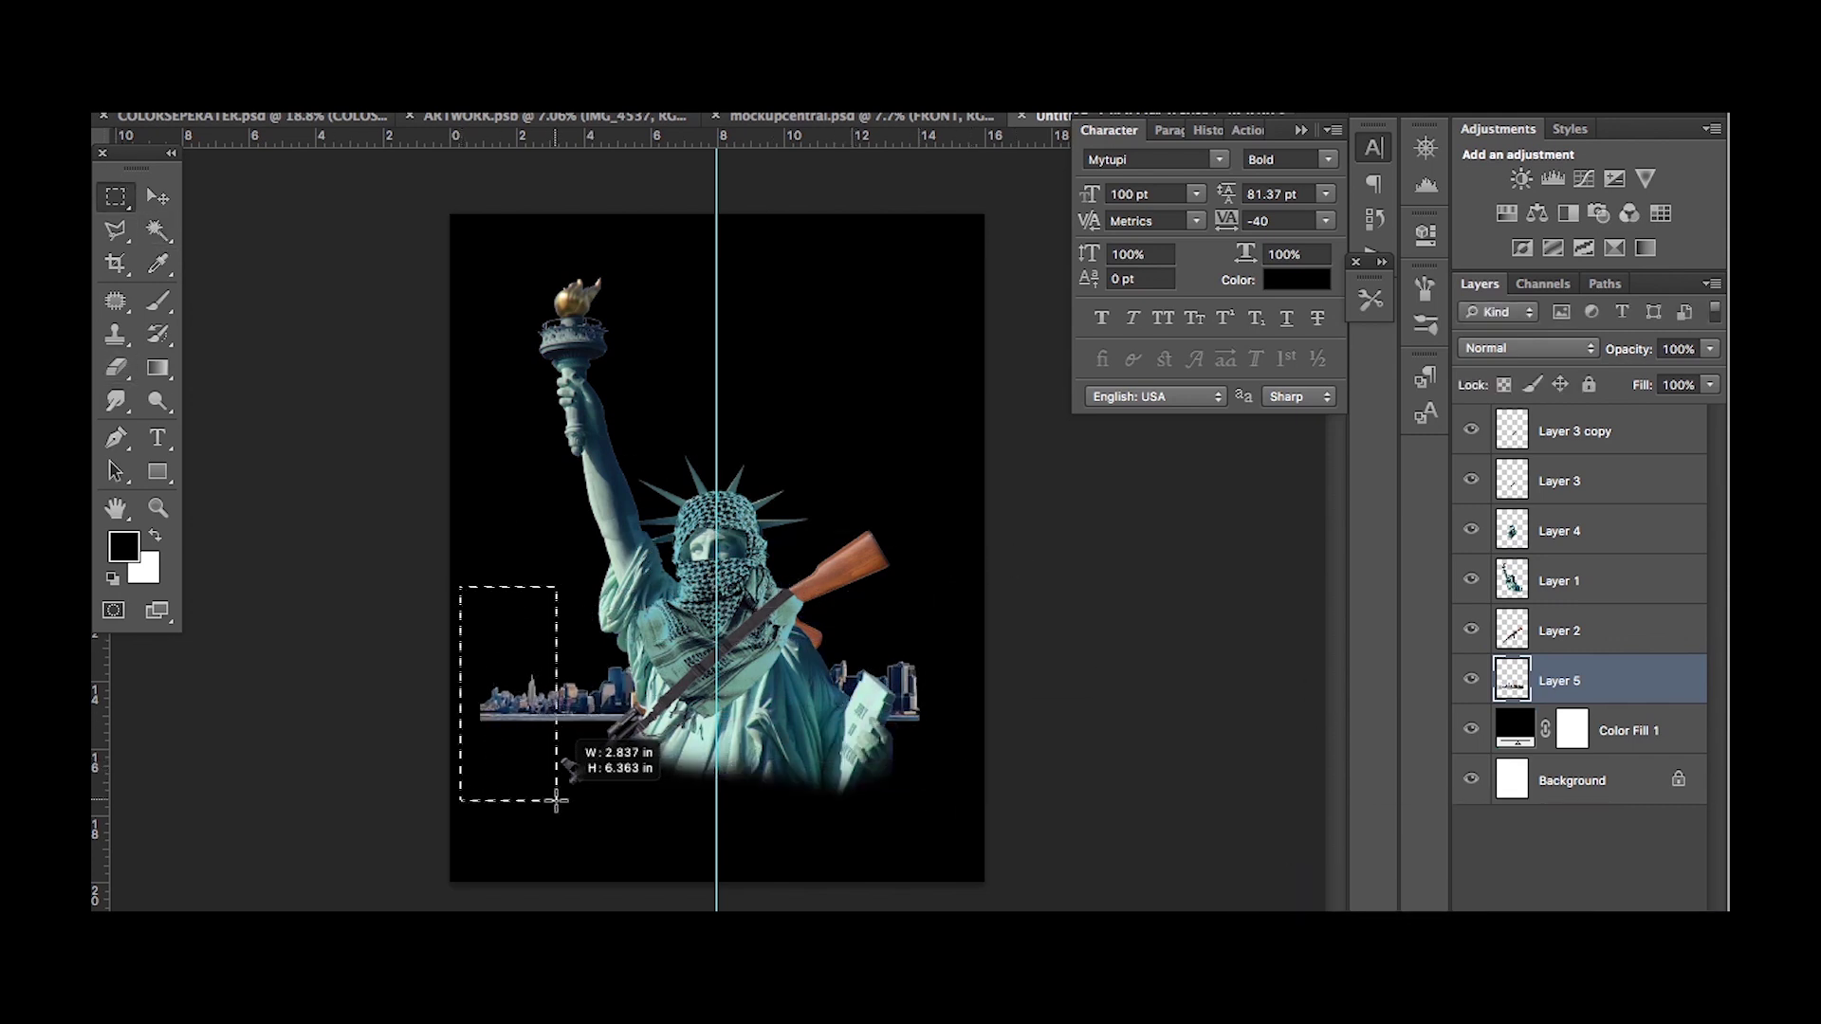
pyautogui.moveTo(884, 698); pyautogui.dragTo(977, 754)
pyautogui.press('Return')
pyautogui.click(418, 105)
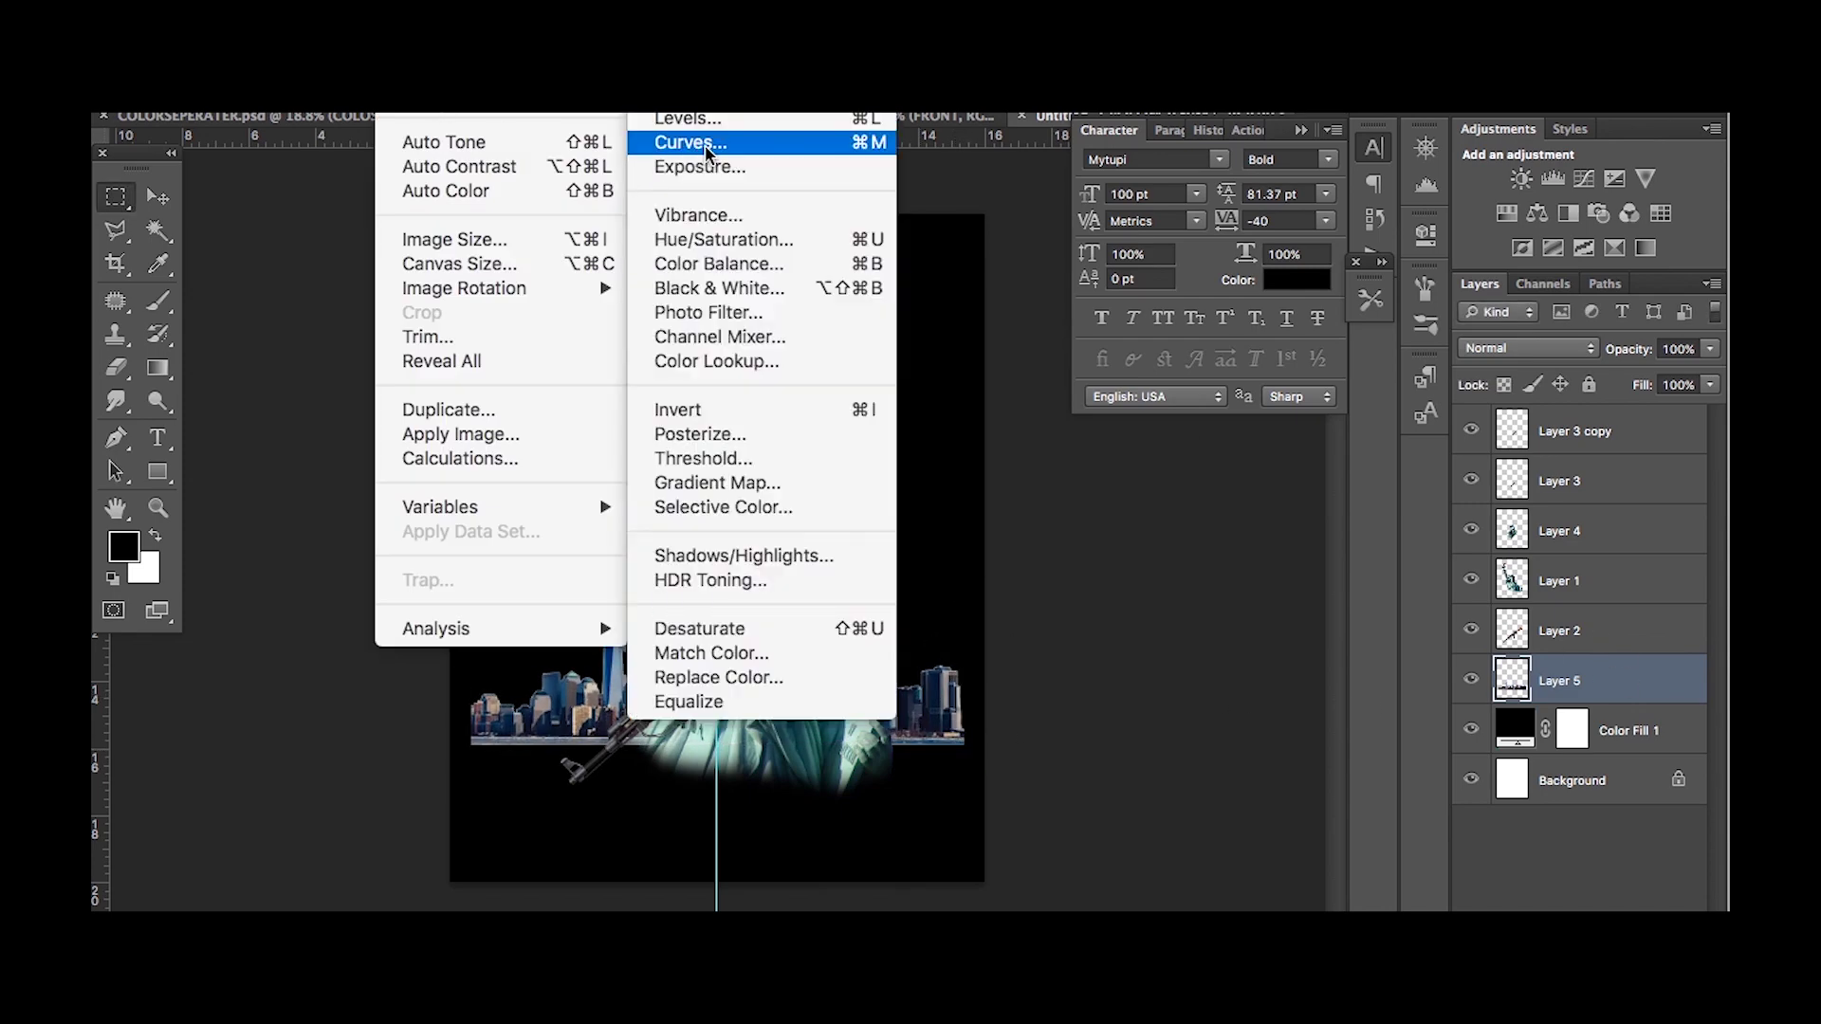
pyautogui.click(683, 138)
pyautogui.moveTo(1081, 519); pyautogui.dragTo(1037, 505)
pyautogui.press('Escape')
# Apply Levels to the skyline on Layer 5 with black input 60 and midtones 1.77.
pyautogui.press('super+l')
pyautogui.moveTo(1172, 504); pyautogui.dragTo(1119, 503)
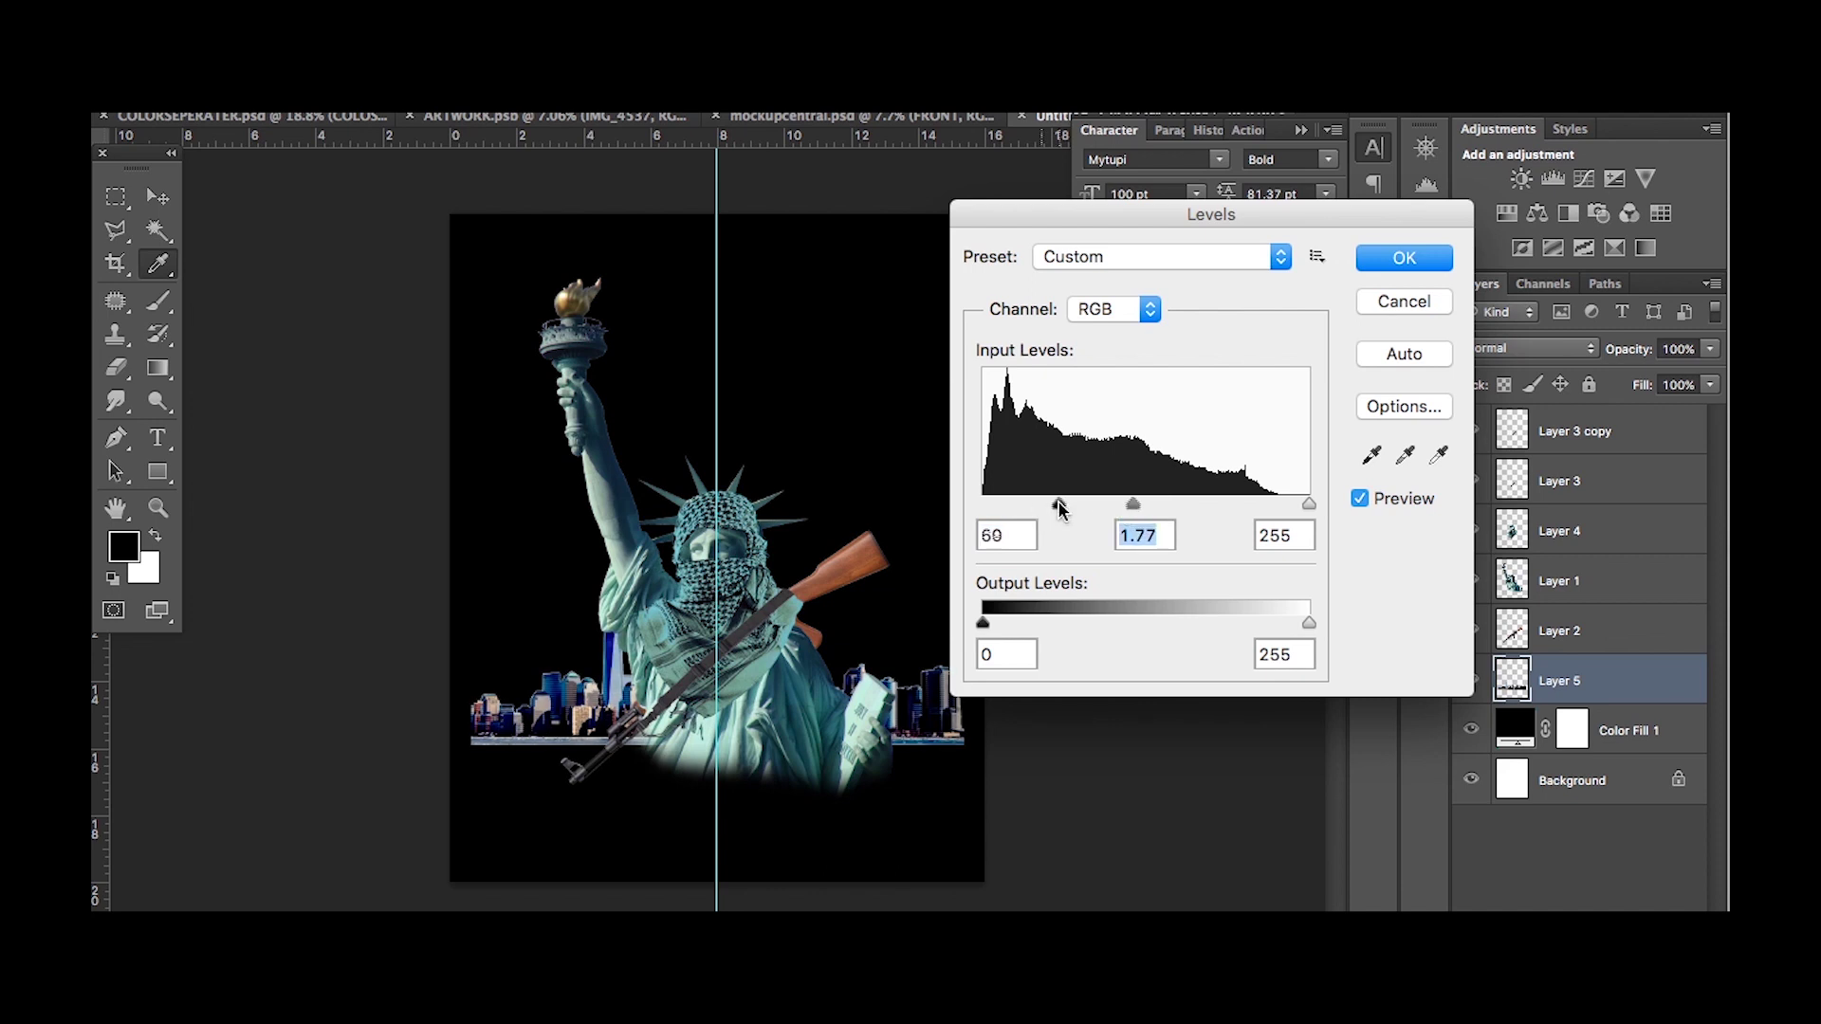
pyautogui.click(1405, 259)
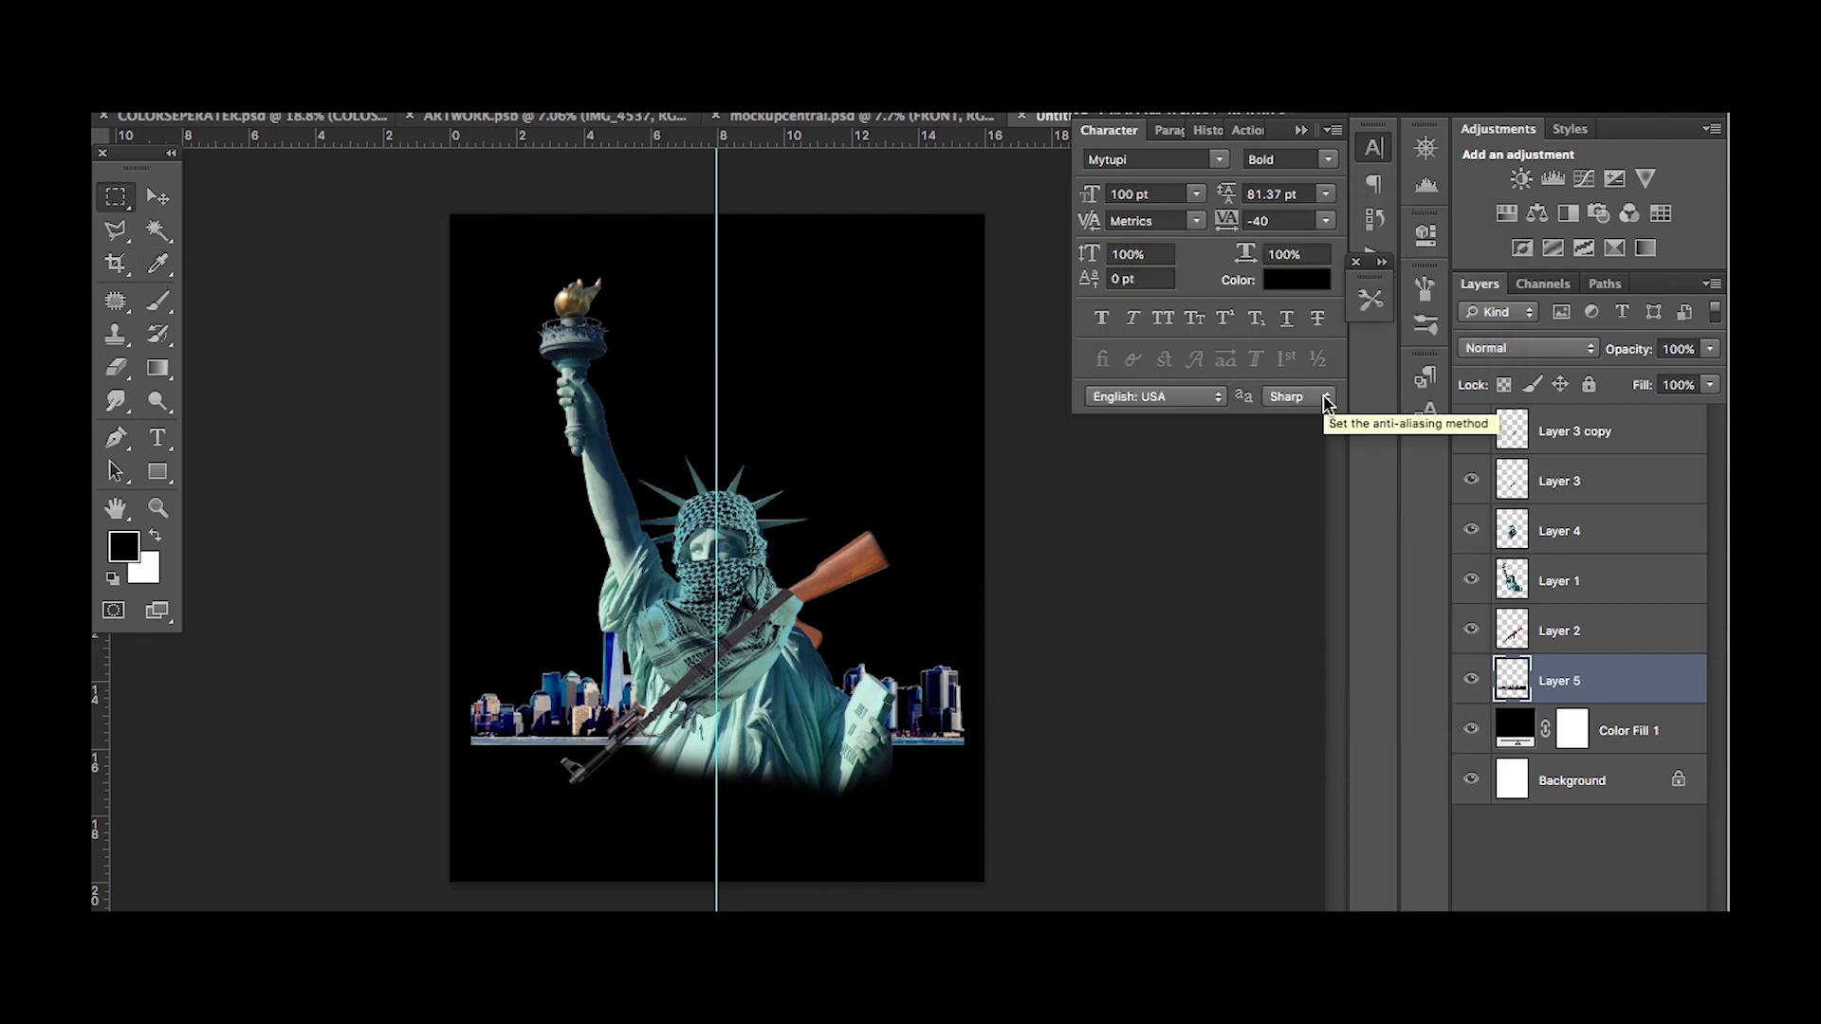
# Paste the red cloudy sky image on a layer directly beneath the skyline.
pyautogui.hotkey('alt', '[')
pyautogui.hotkey('ctrl', 'shift', 'alt', 'n')
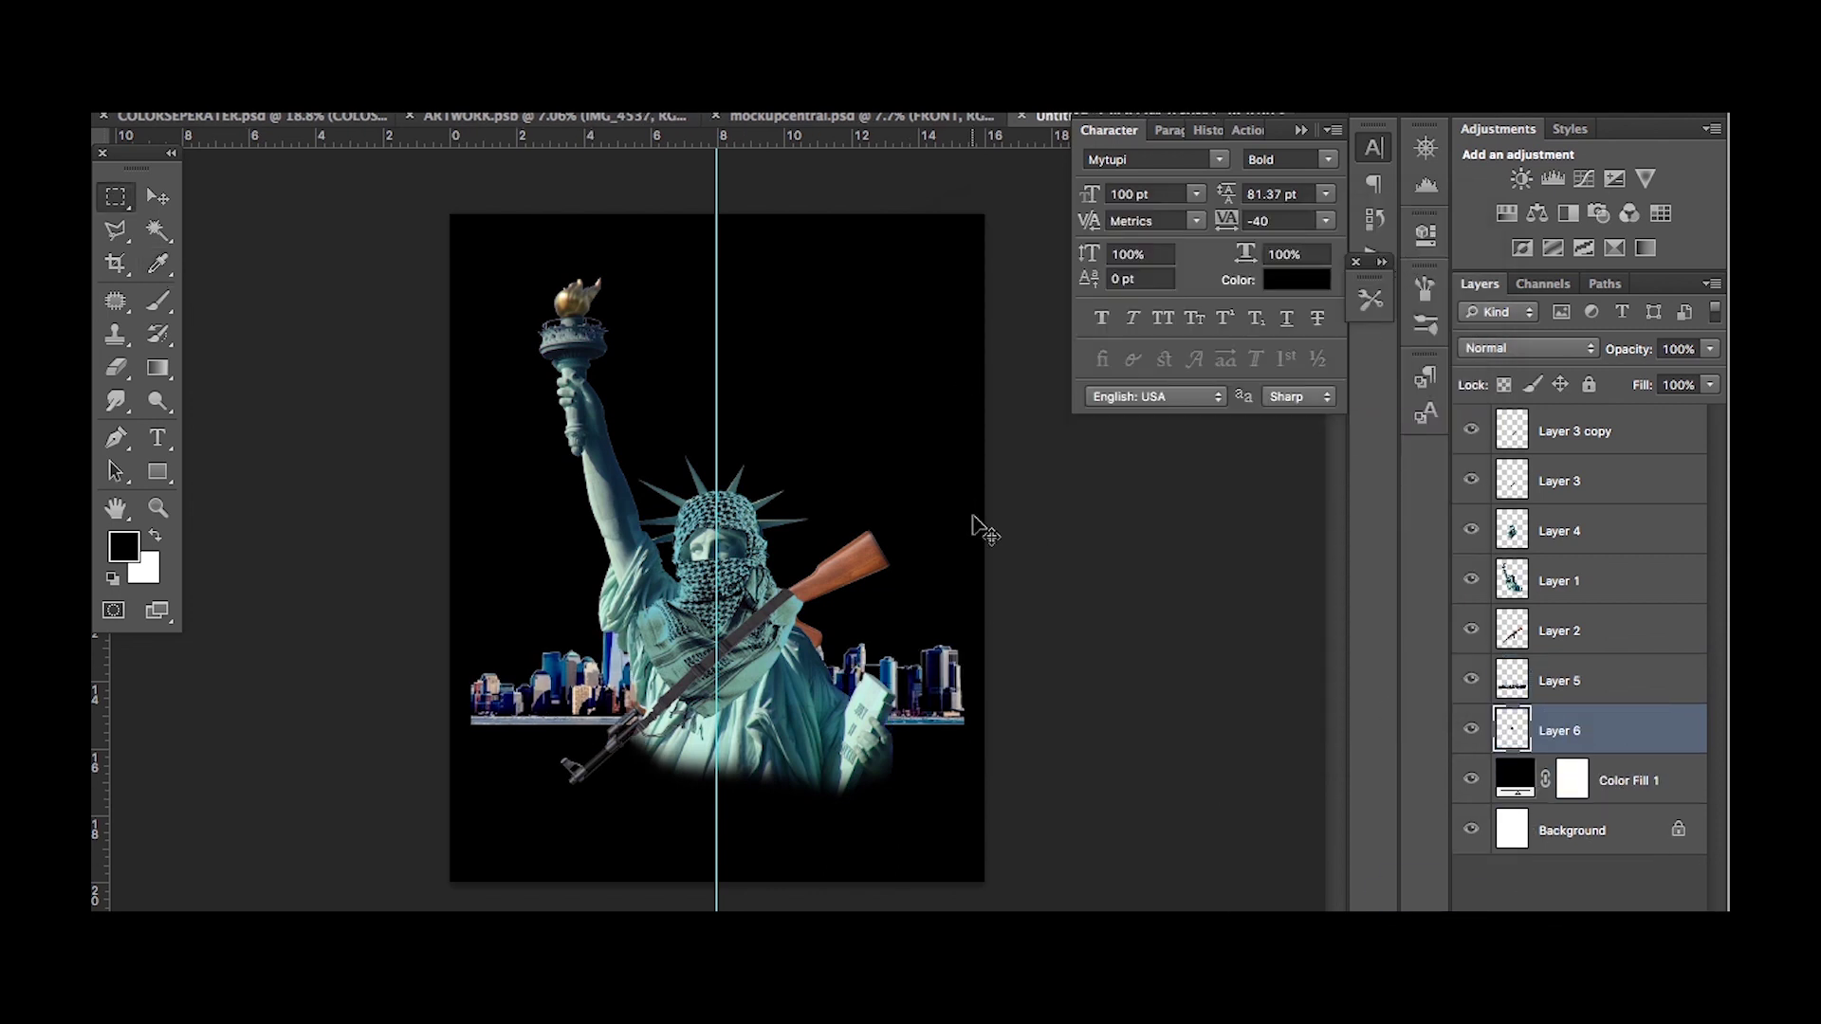
pyautogui.hotkey('ctrl', 'v')
pyautogui.press('e')
pyautogui.rightClick(330, 386)
pyautogui.press('Return')
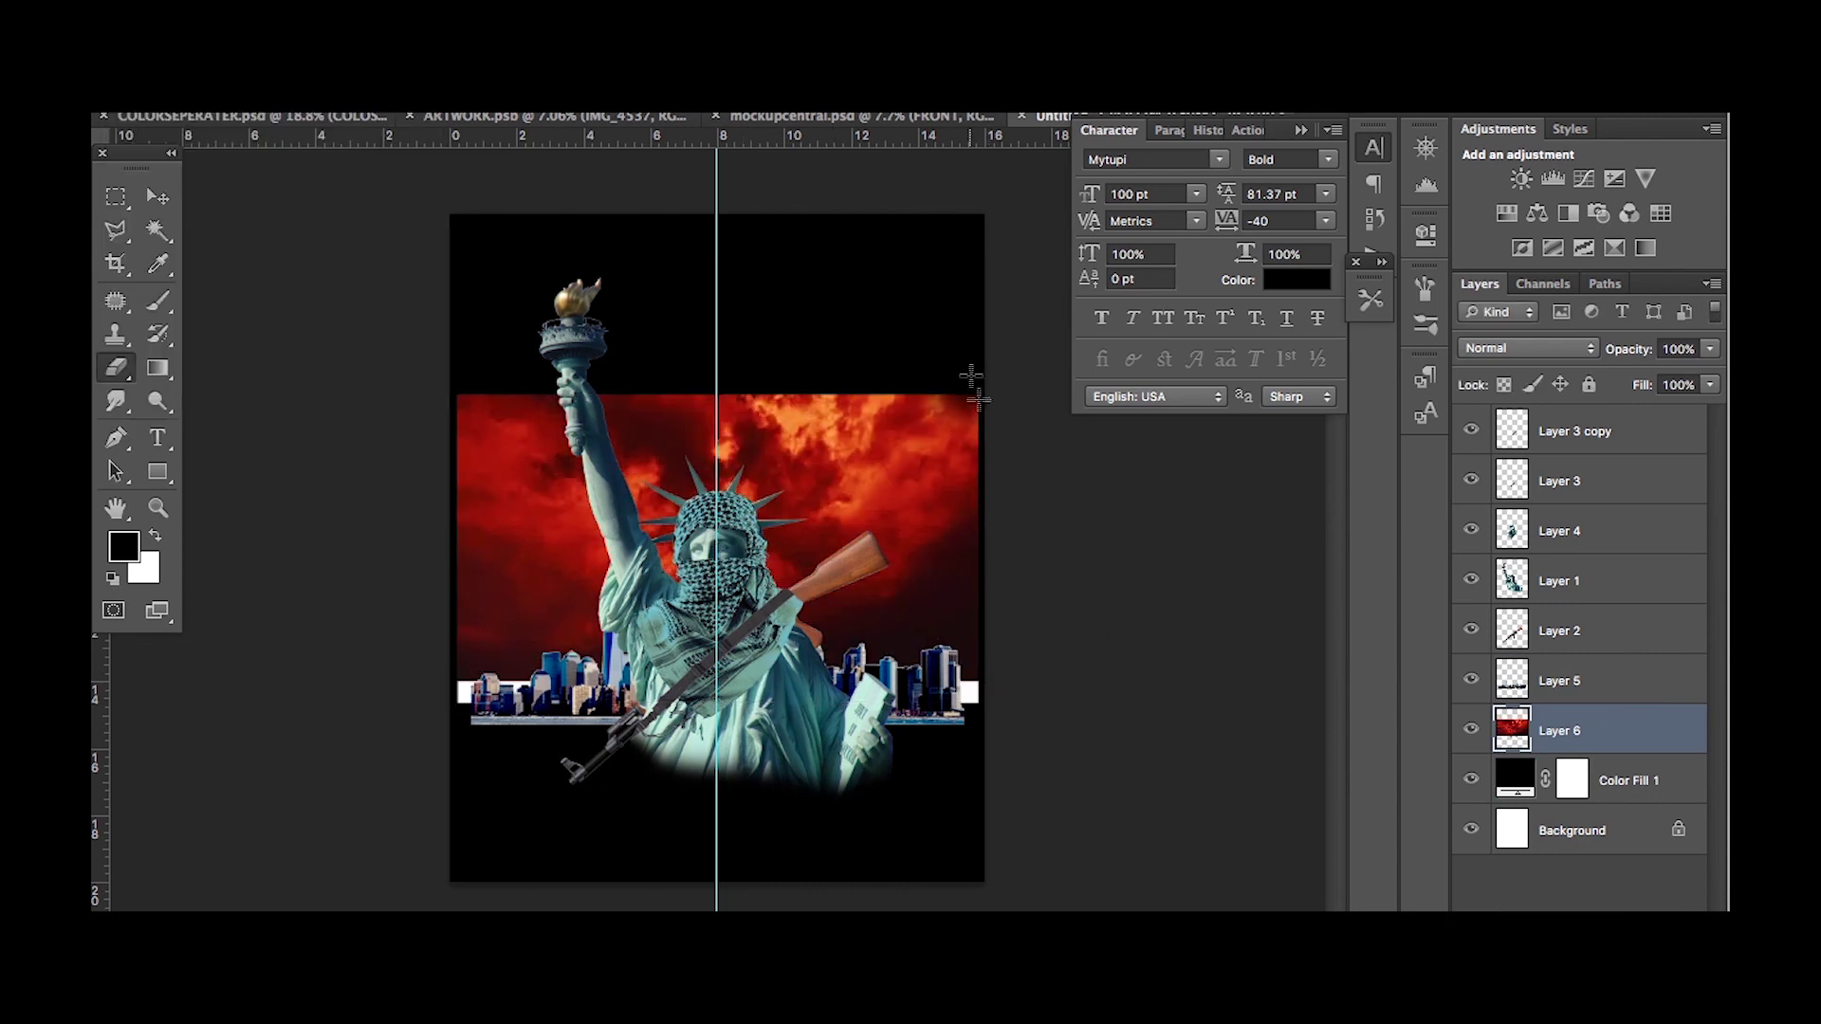
pyautogui.hotkey('ctrl', 'z')
# Draw a dark red circle behind the statue with the Ellipse tool and clip the red sky layer to it.
pyautogui.rightClick(157, 368)
pyautogui.click(237, 517)
pyautogui.moveTo(640, 346)
pyautogui.mouseDown()
pyautogui.moveTo(843, 565)
pyautogui.moveTo(949, 616)
pyautogui.moveTo(713, 474)
pyautogui.moveTo(728, 503)
pyautogui.mouseUp()
pyautogui.click(158, 196)
pyautogui.rightClick(1603, 730)
pyautogui.click(1524, 449)
# Enlarge the clipped red sky on Layer 6 and reposition it so it fills the circle.
pyautogui.hotkey('ctrl', 't')
pyautogui.moveTo(977, 395); pyautogui.dragTo(1167, 175)
pyautogui.moveTo(929, 559); pyautogui.dragTo(925, 600)
pyautogui.press('Return')
# Group the red sky with its Ellipse 1 circle and merge them into one layer.
pyautogui.keyDown('shift'); pyautogui.click(1574, 780); pyautogui.keyUp('shift')
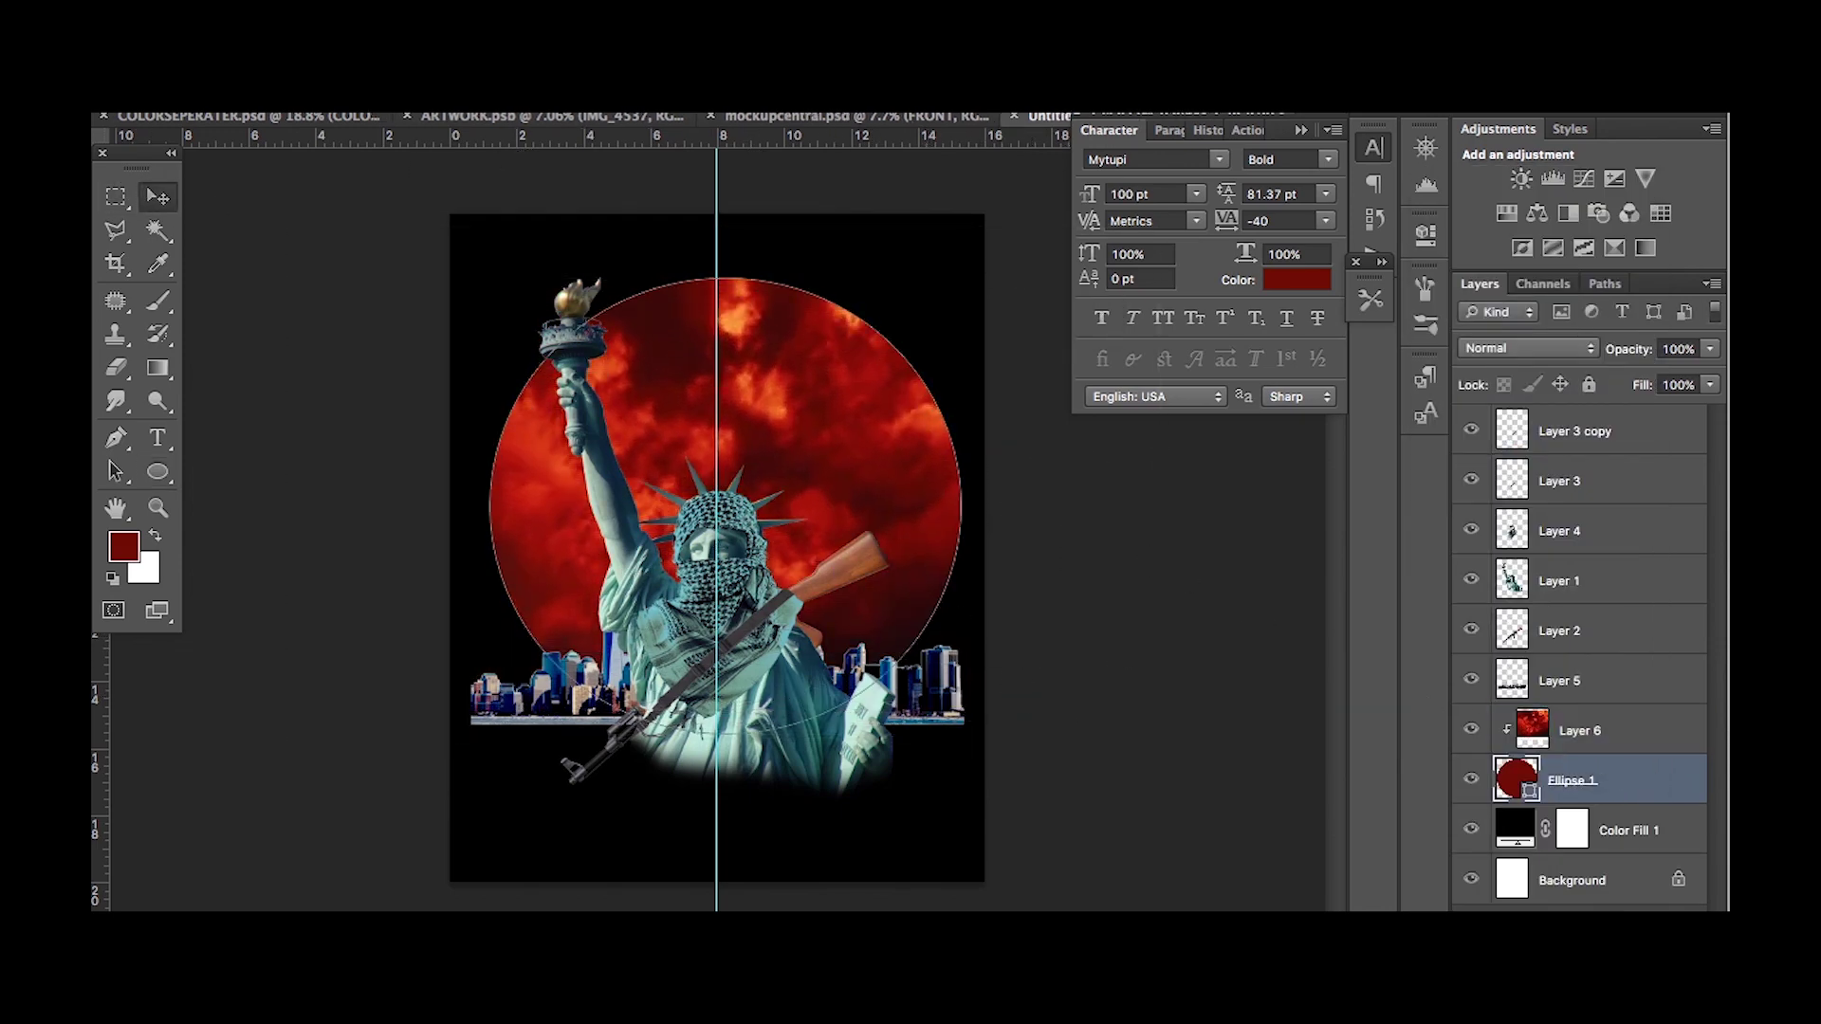
pyautogui.hotkey('ctrl', 'g')
pyautogui.click(607, 95)
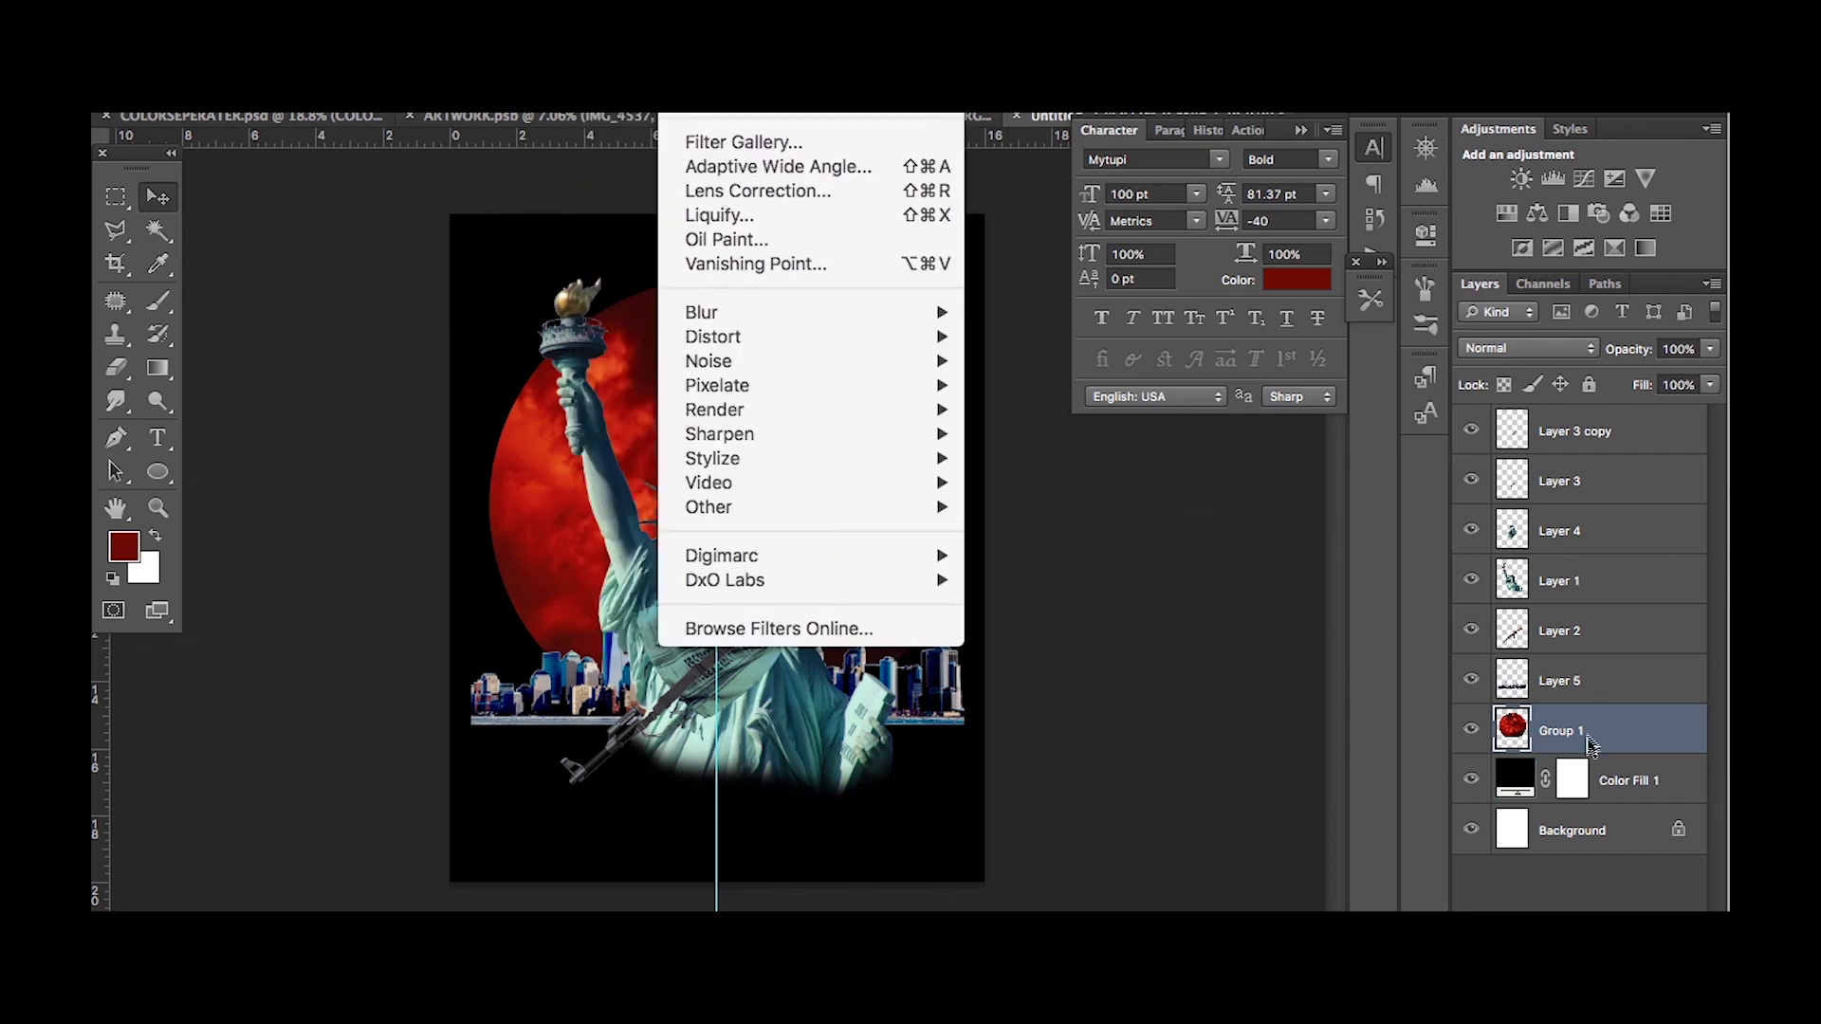
pyautogui.press('Escape')
# Softly erase the outer edge of the red sky circle and scale it up slightly.
pyautogui.press('e')
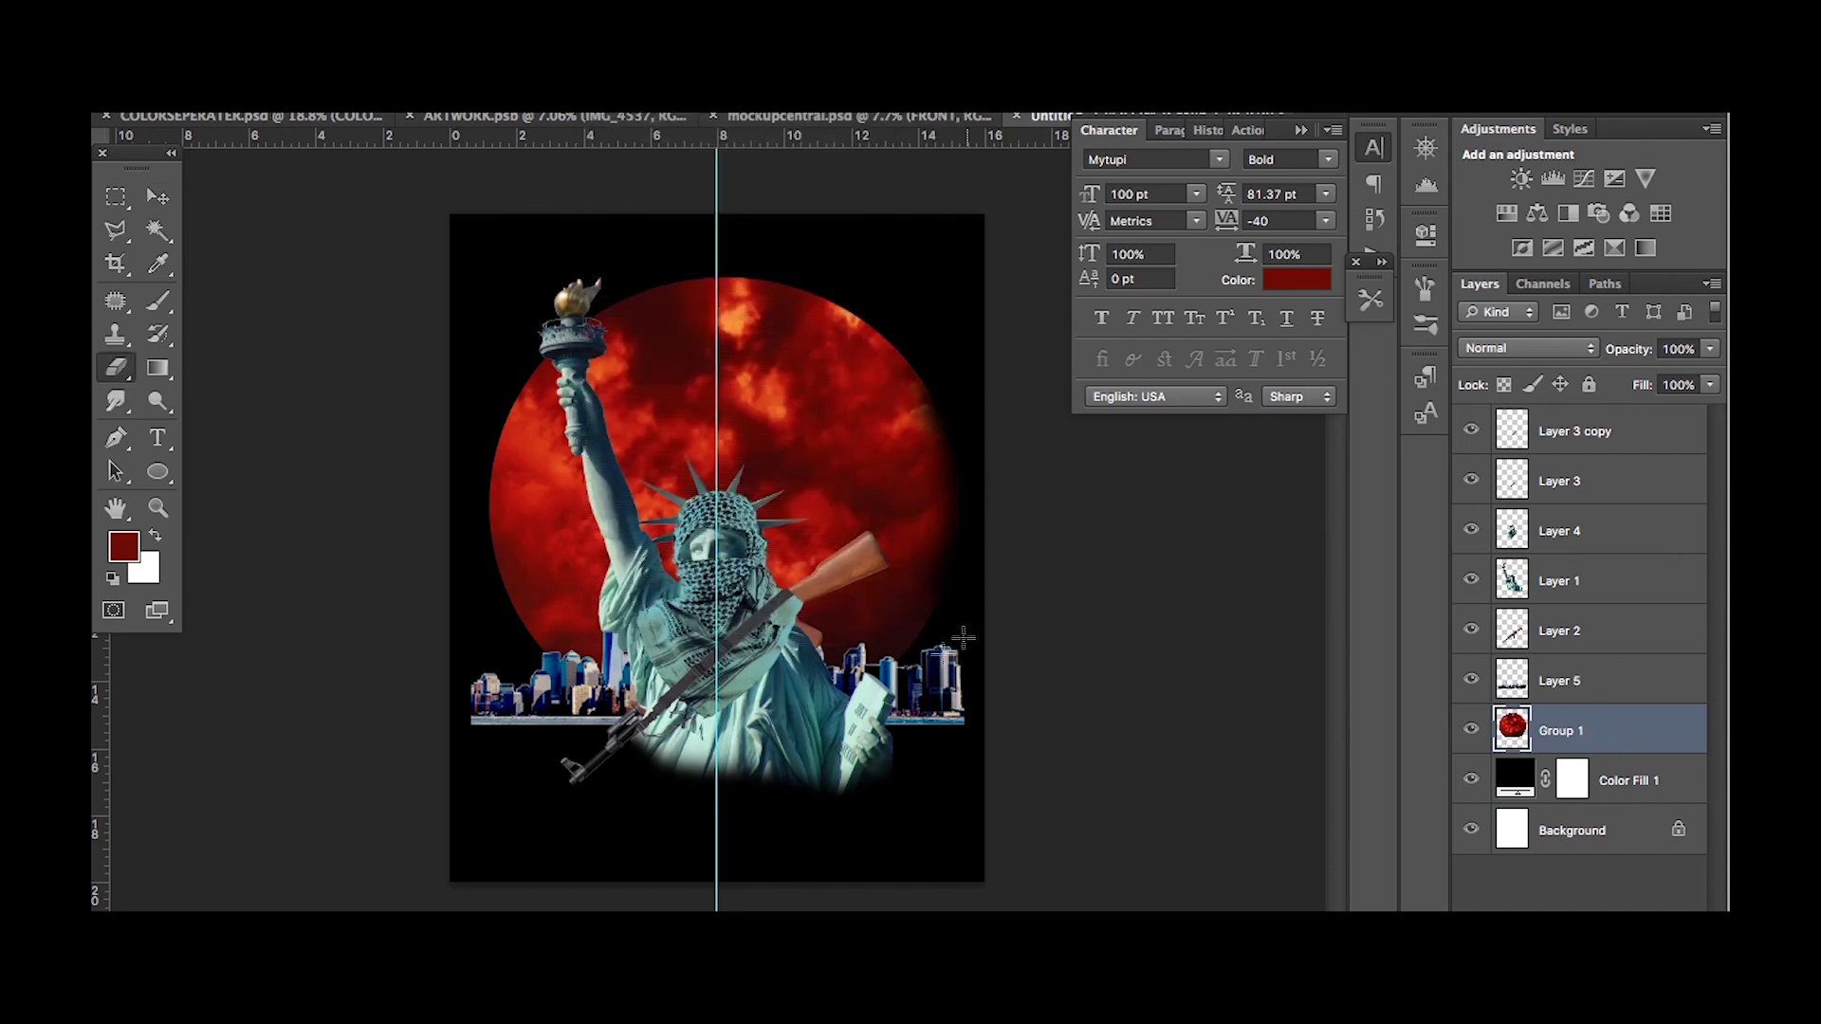
pyautogui.moveTo(548, 678)
pyautogui.mouseDown()
pyautogui.moveTo(692, 264)
pyautogui.moveTo(522, 370)
pyautogui.mouseUp()
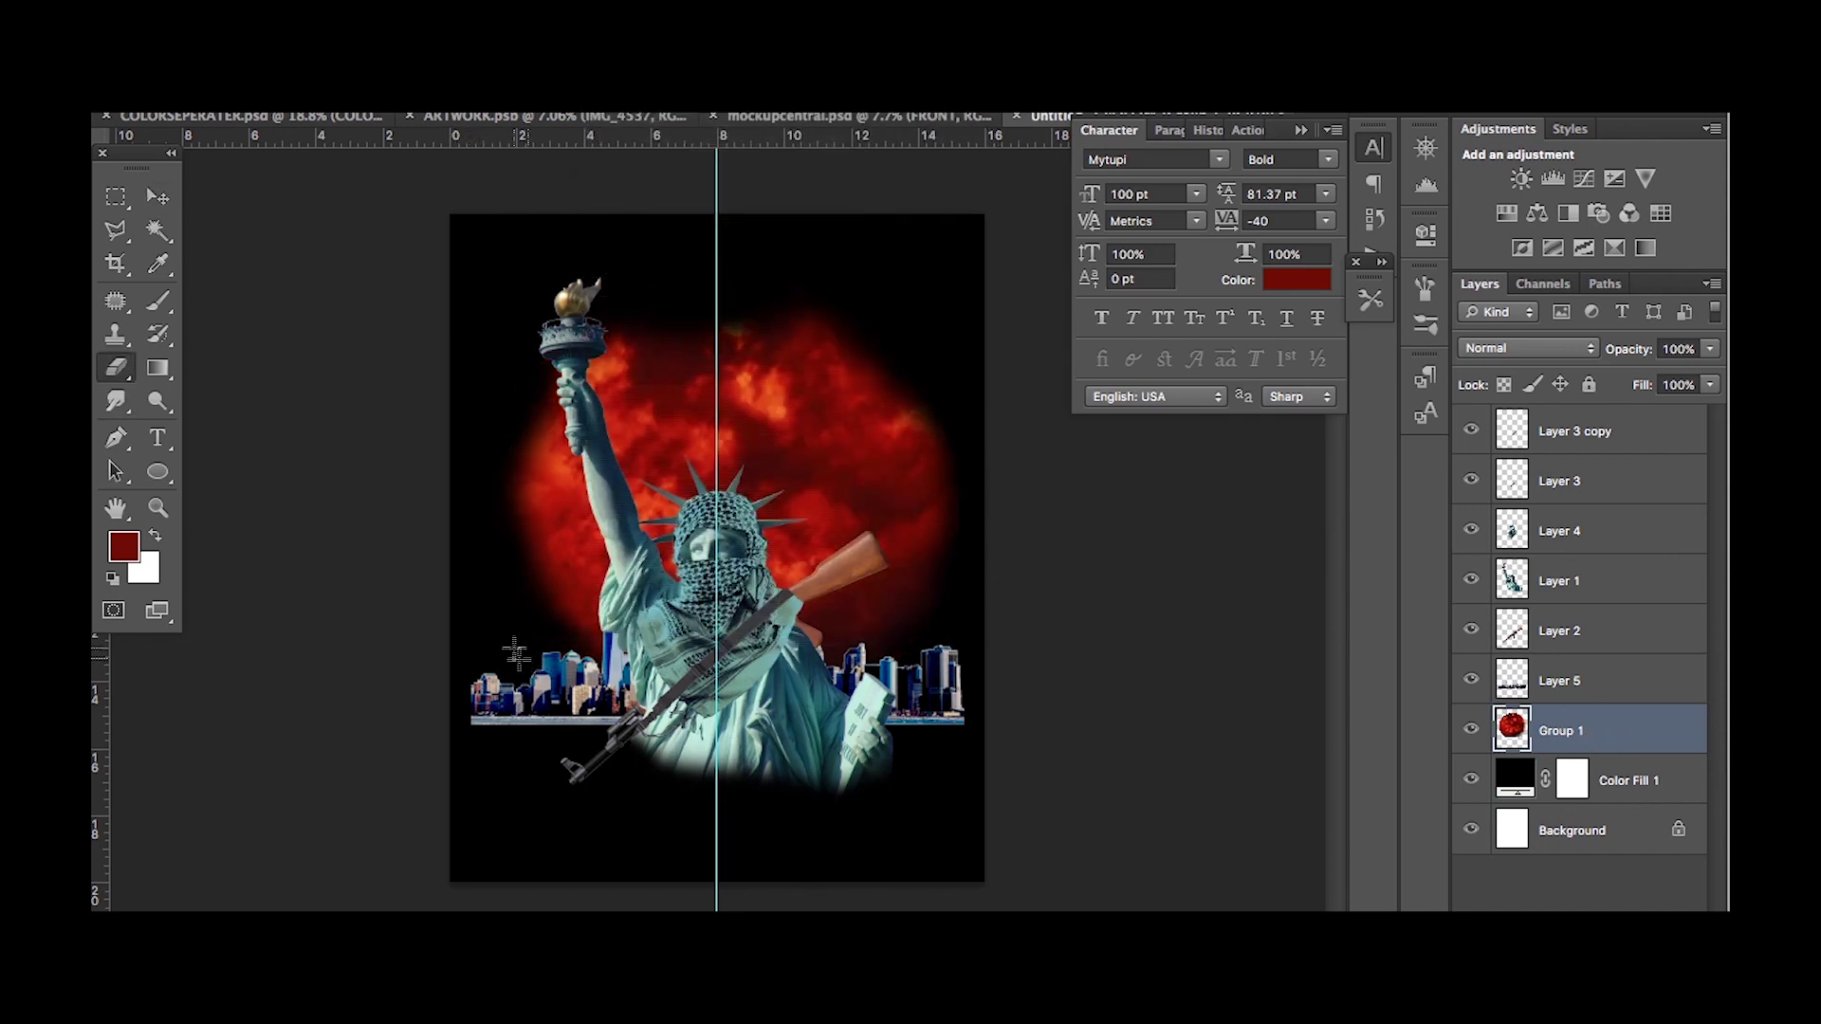
pyautogui.moveTo(967, 738); pyautogui.dragTo(1031, 716)
pyautogui.press('Return')
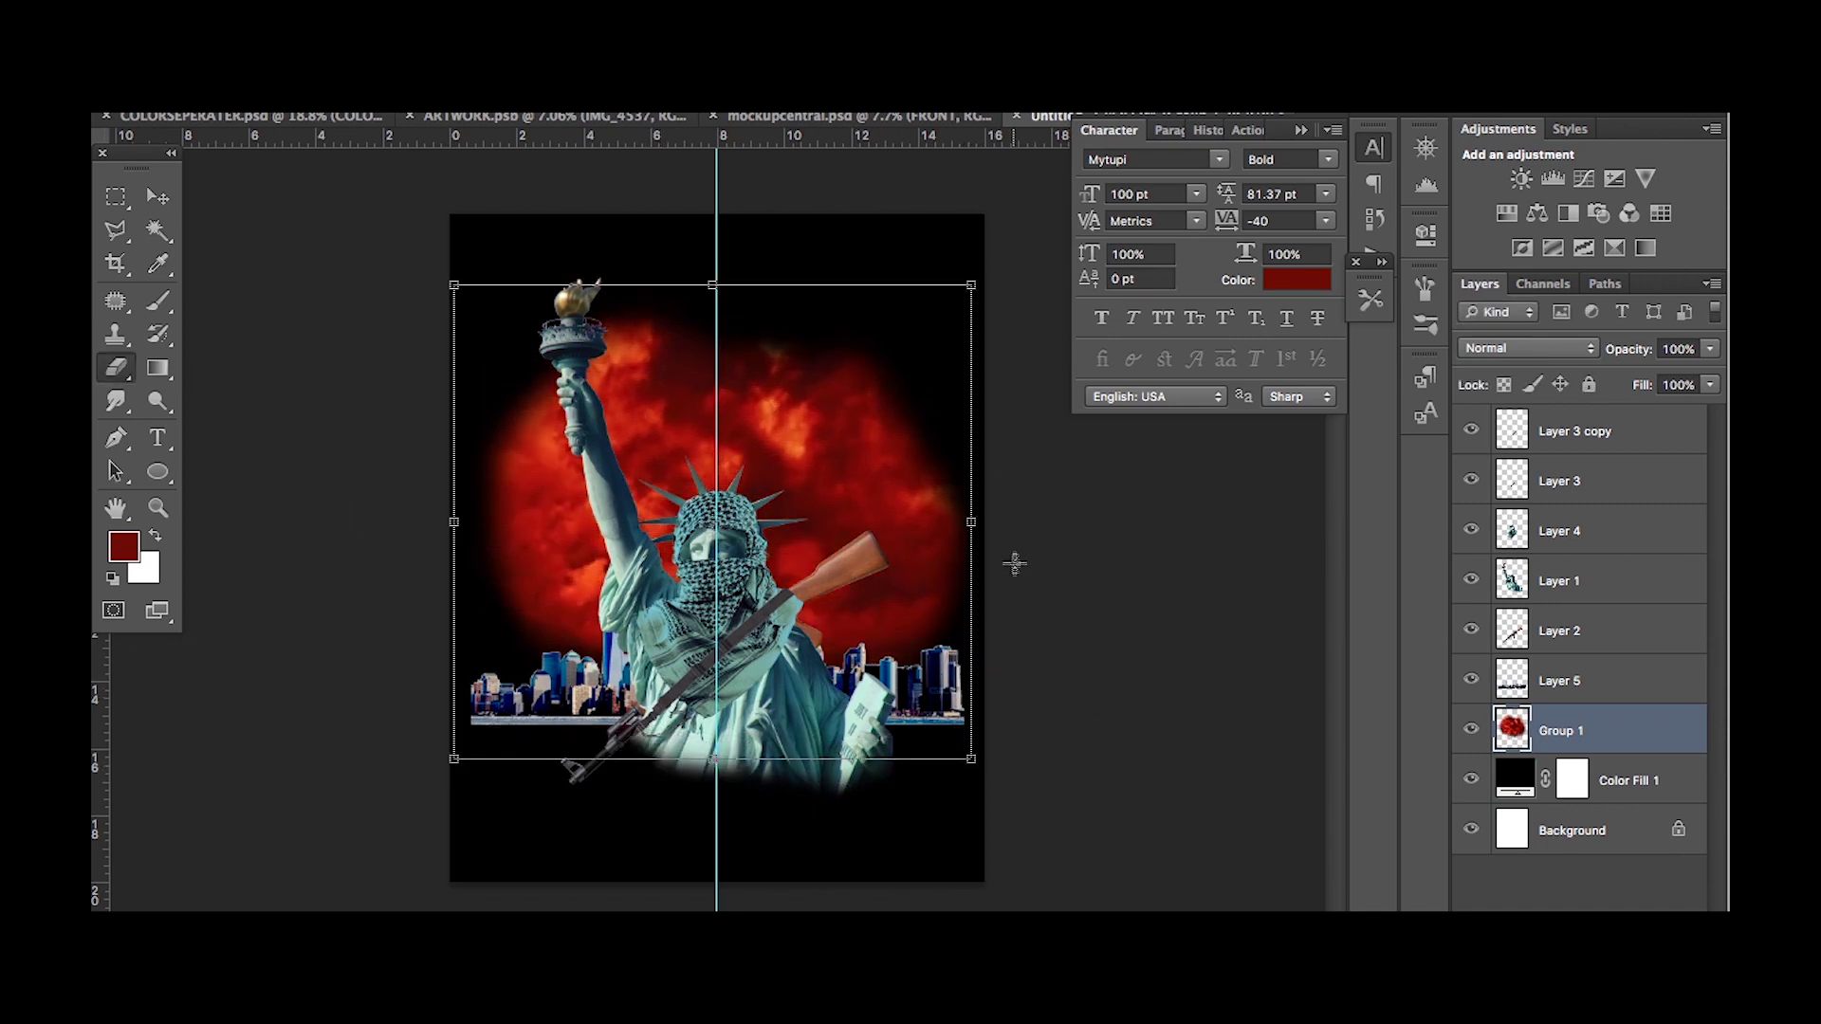
# Select the skyline on Layer 5 and scale it down slightly.
pyautogui.hotkey('alt', ']')
pyautogui.moveTo(970, 654); pyautogui.dragTo(958, 664)
pyautogui.press('Return')
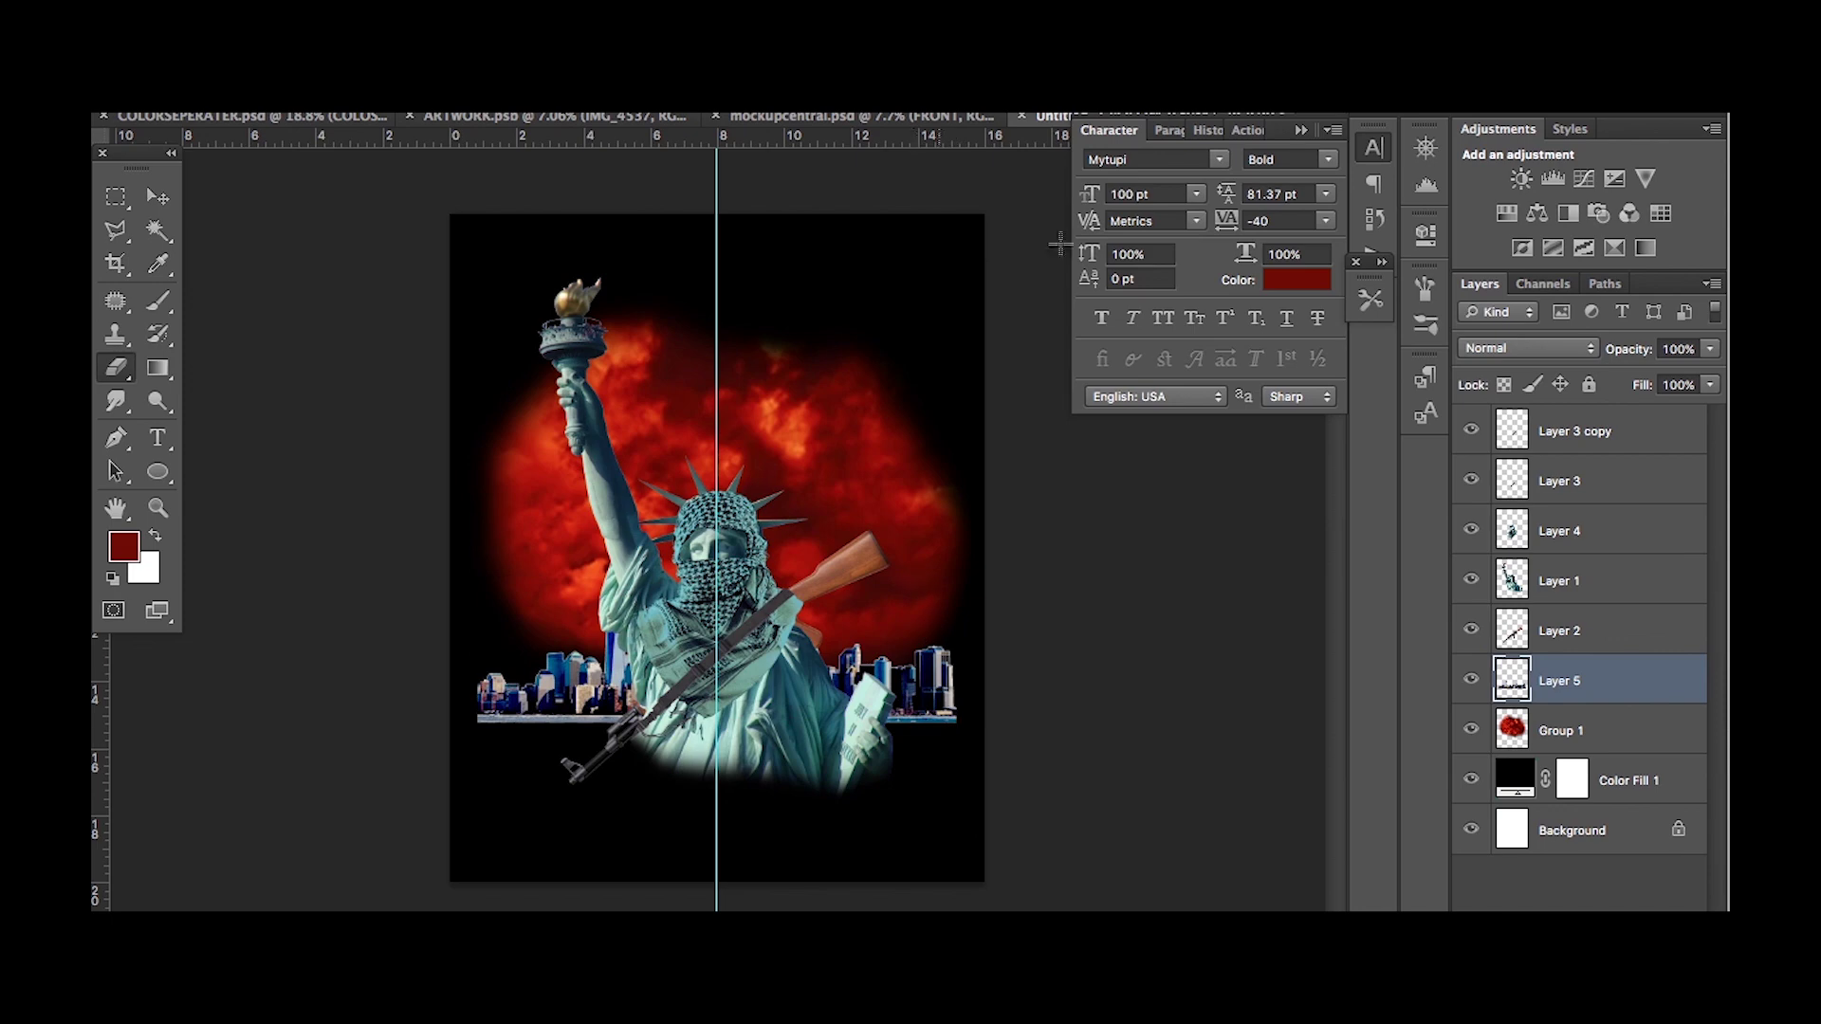
# Paste the rocky landscape with the red sun and move its layer above Layer 4.
pyautogui.press('d')
pyautogui.hotkey('ctrl', 'v')
pyautogui.press('Return')
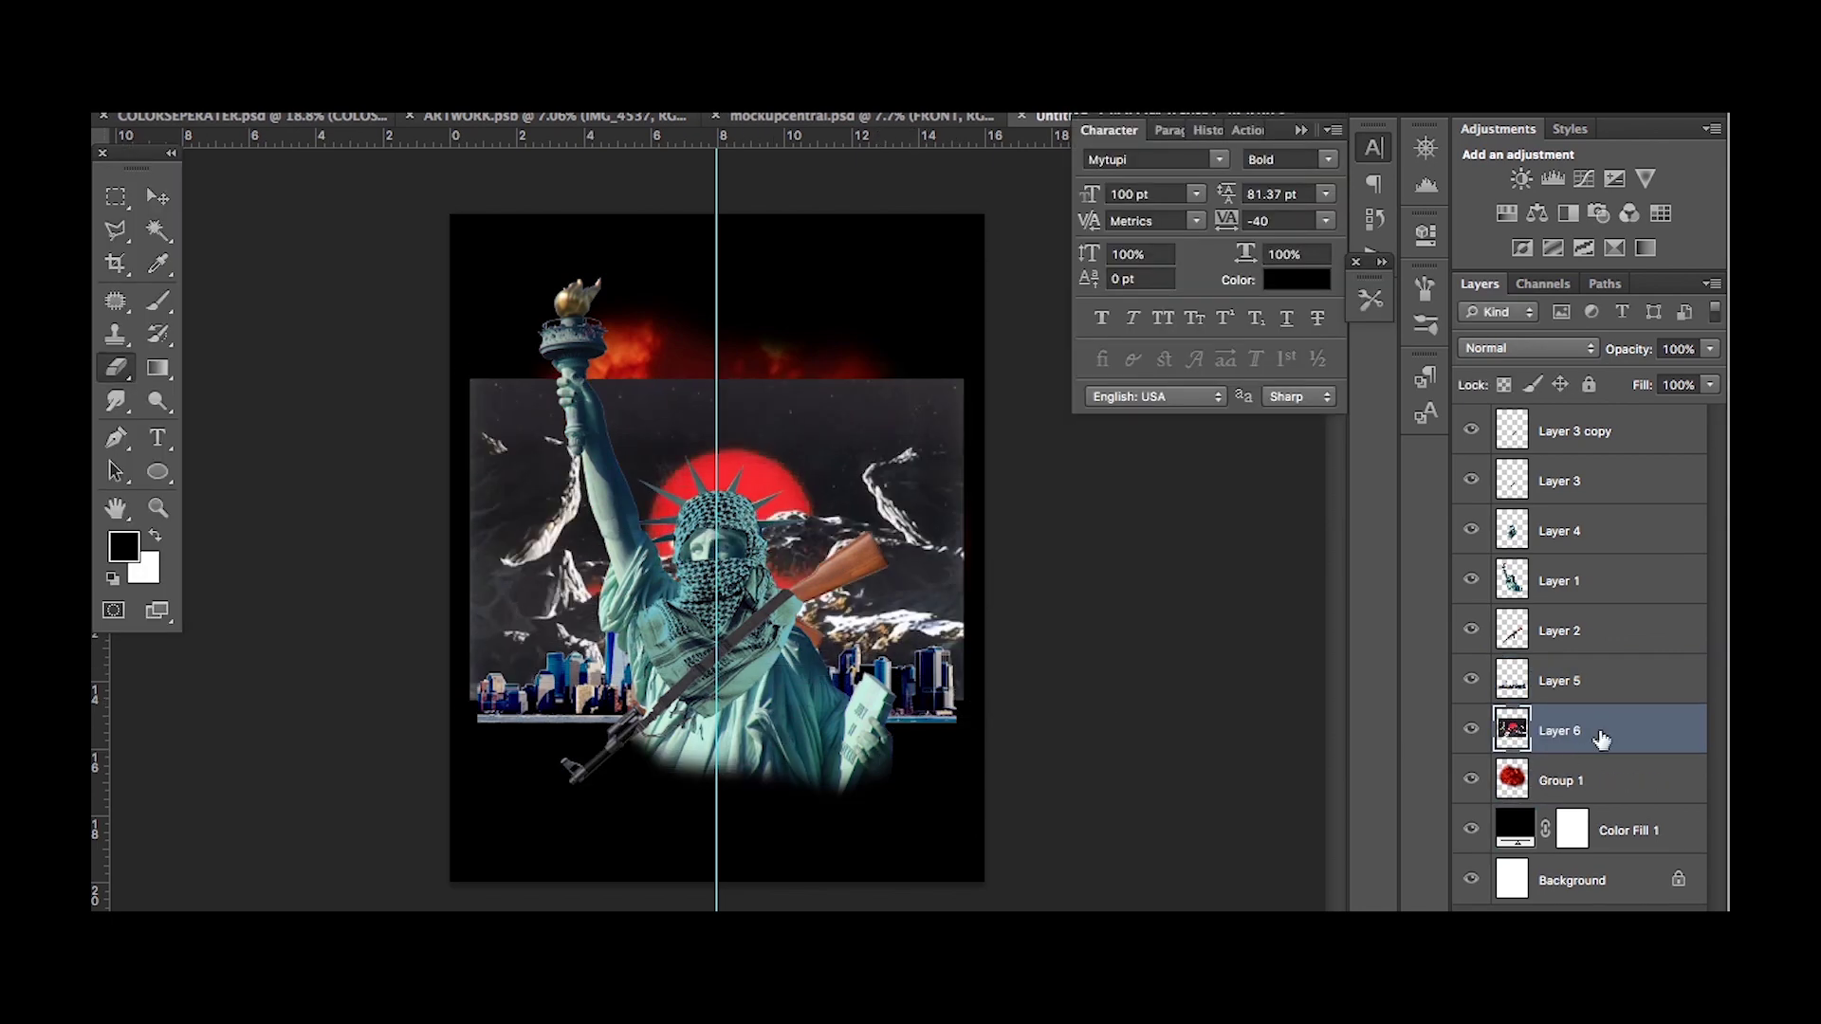
pyautogui.moveTo(1601, 739); pyautogui.dragTo(1601, 532)
# Darken the rocky landscape with a Levels adjustment using black input 39.
pyautogui.click(399, 102)
pyautogui.click(670, 118)
pyautogui.moveTo(983, 504); pyautogui.dragTo(1018, 504)
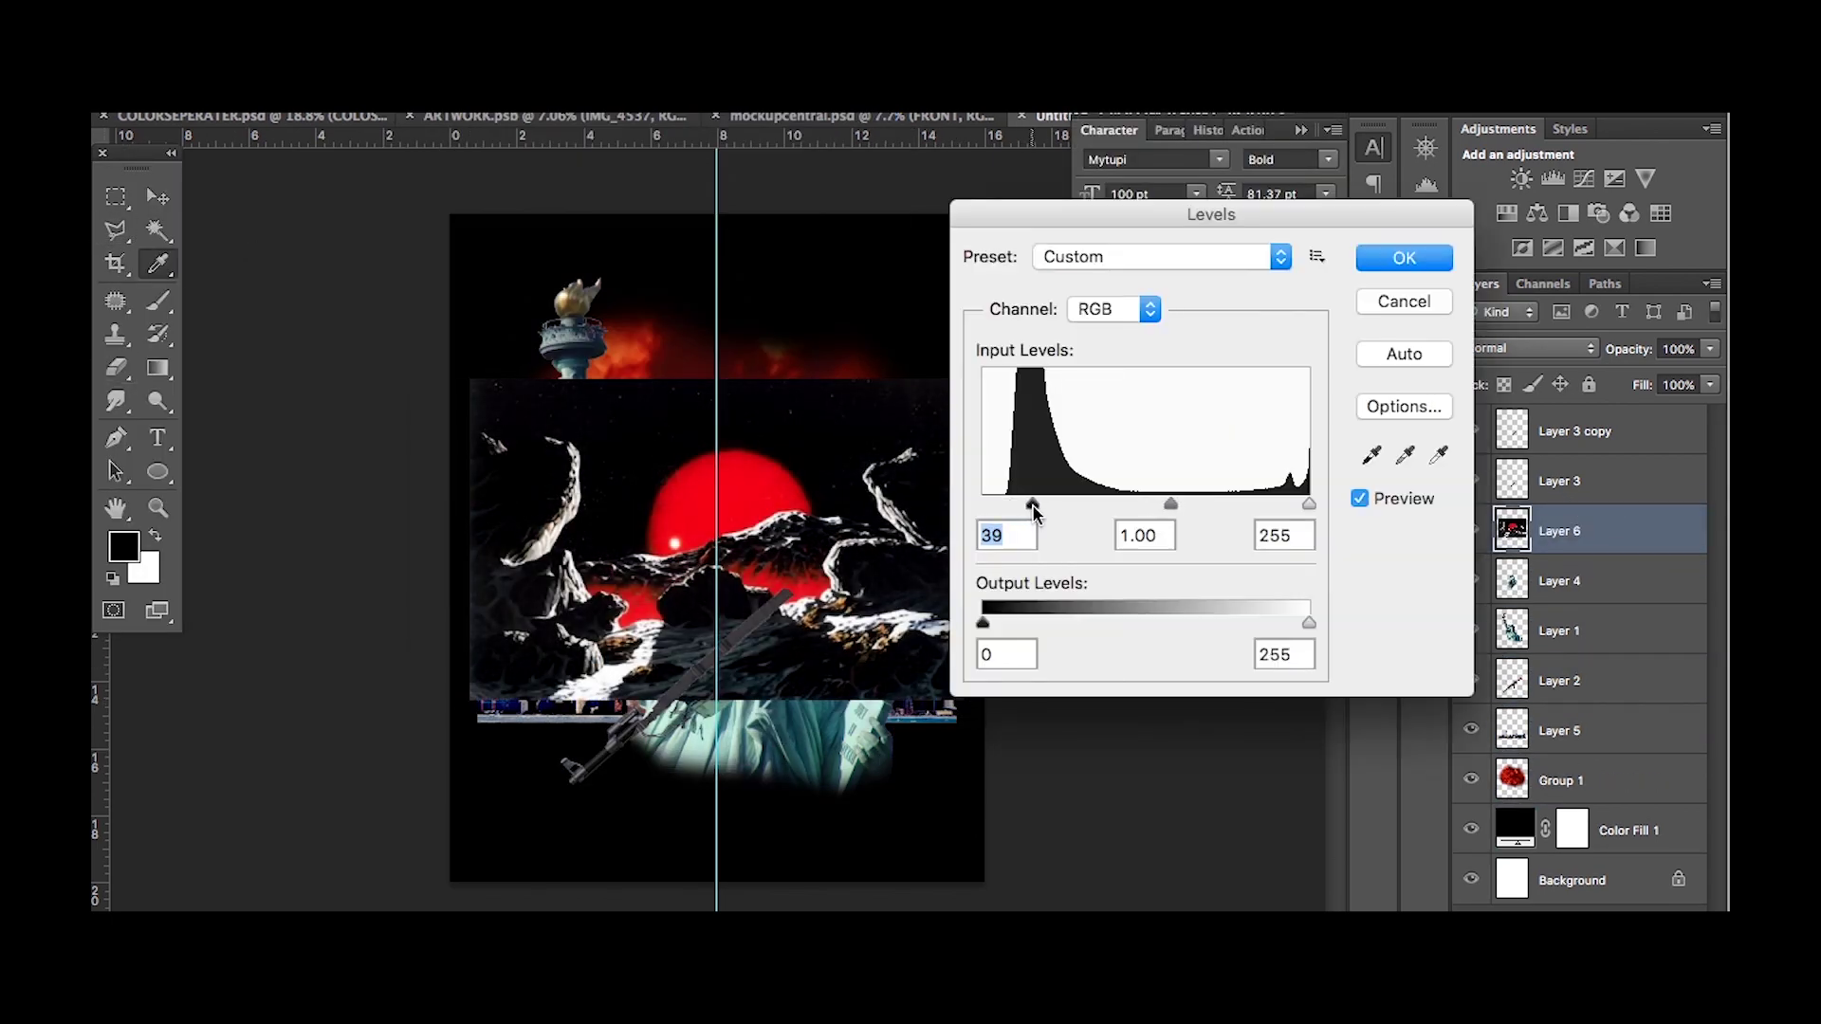
pyautogui.press('Return')
# Move the rocky landscape lower on the canvas and bring its layer to the front of the stack.
pyautogui.press('e')
pyautogui.moveTo(380, 321); pyautogui.dragTo(388, 421)
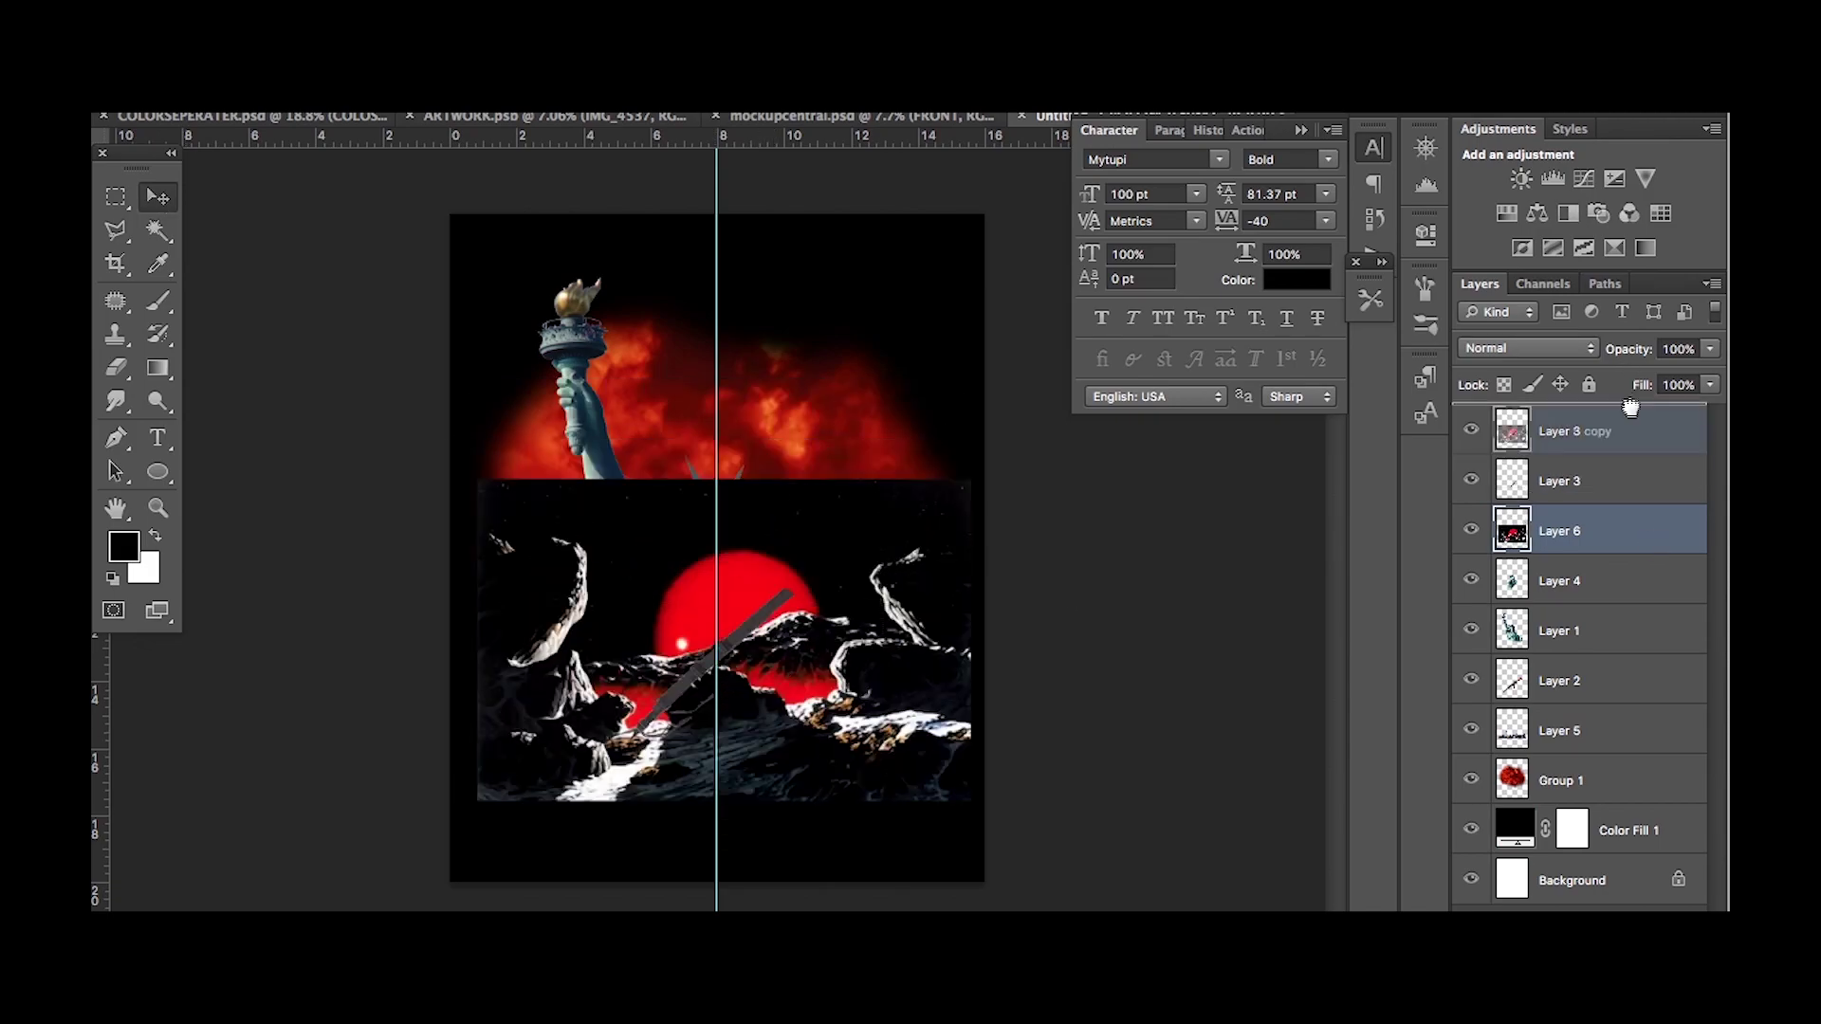
pyautogui.hotkey('ctrl', 'shift', ']')
# Erase the landscape's upper sky area on Layer 6 to uncover the statue.
pyautogui.press('e')
pyautogui.moveTo(636, 365)
pyautogui.mouseDown()
pyautogui.moveTo(834, 521)
pyautogui.moveTo(711, 512)
pyautogui.moveTo(767, 565)
pyautogui.mouseUp()
pyautogui.hotkey('ctrl', 'd')
# Transform the rocky landscape to fit the lower canvas and erase its parts that still cover the figure.
pyautogui.hotkey('ctrl', 't')
pyautogui.moveTo(972, 721); pyautogui.dragTo(977, 721)
pyautogui.moveTo(971, 881); pyautogui.dragTo(982, 849)
pyautogui.press('Return')
pyautogui.press('e')
pyautogui.moveTo(721, 664); pyautogui.dragTo(664, 697)
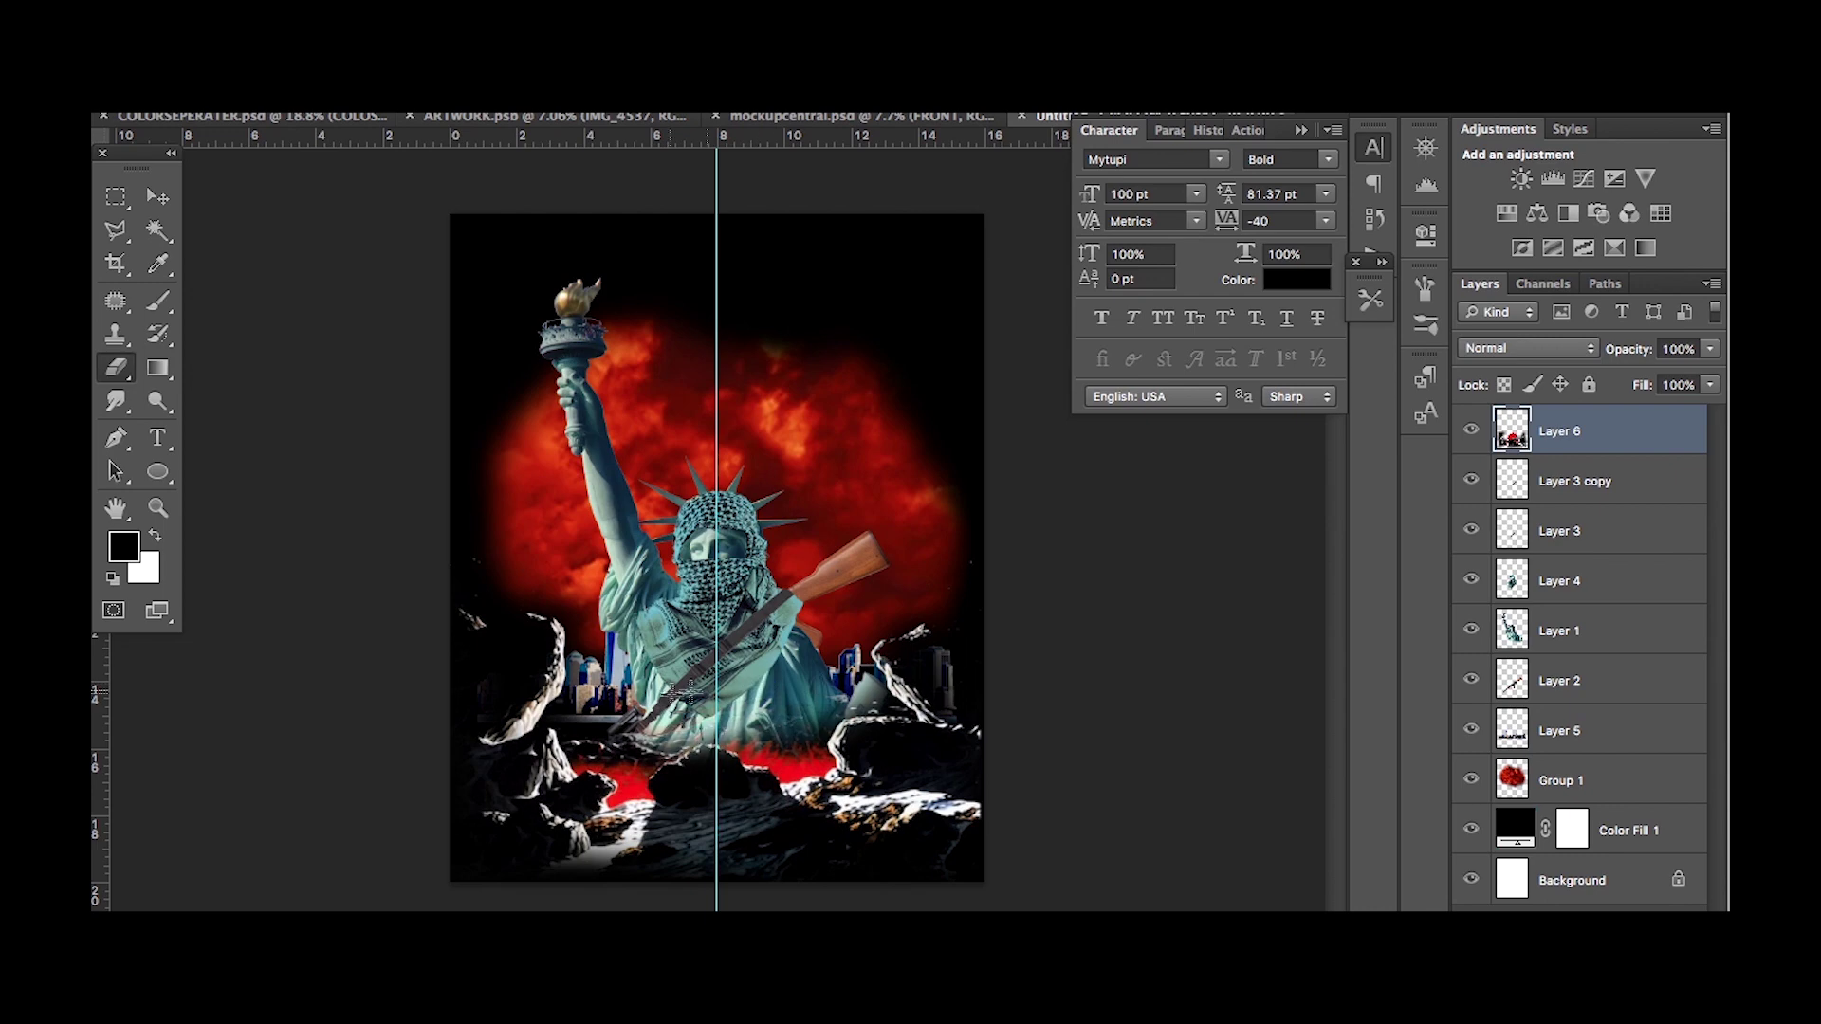
# Select Layer 6 through Group 1 and scale the whole composition down slightly.
pyautogui.keyDown('shift'); pyautogui.click(1575, 780); pyautogui.keyUp('shift')
pyautogui.hotkey('ctrl', 't')
pyautogui.moveTo(988, 273); pyautogui.dragTo(960, 304)
pyautogui.press('Return')
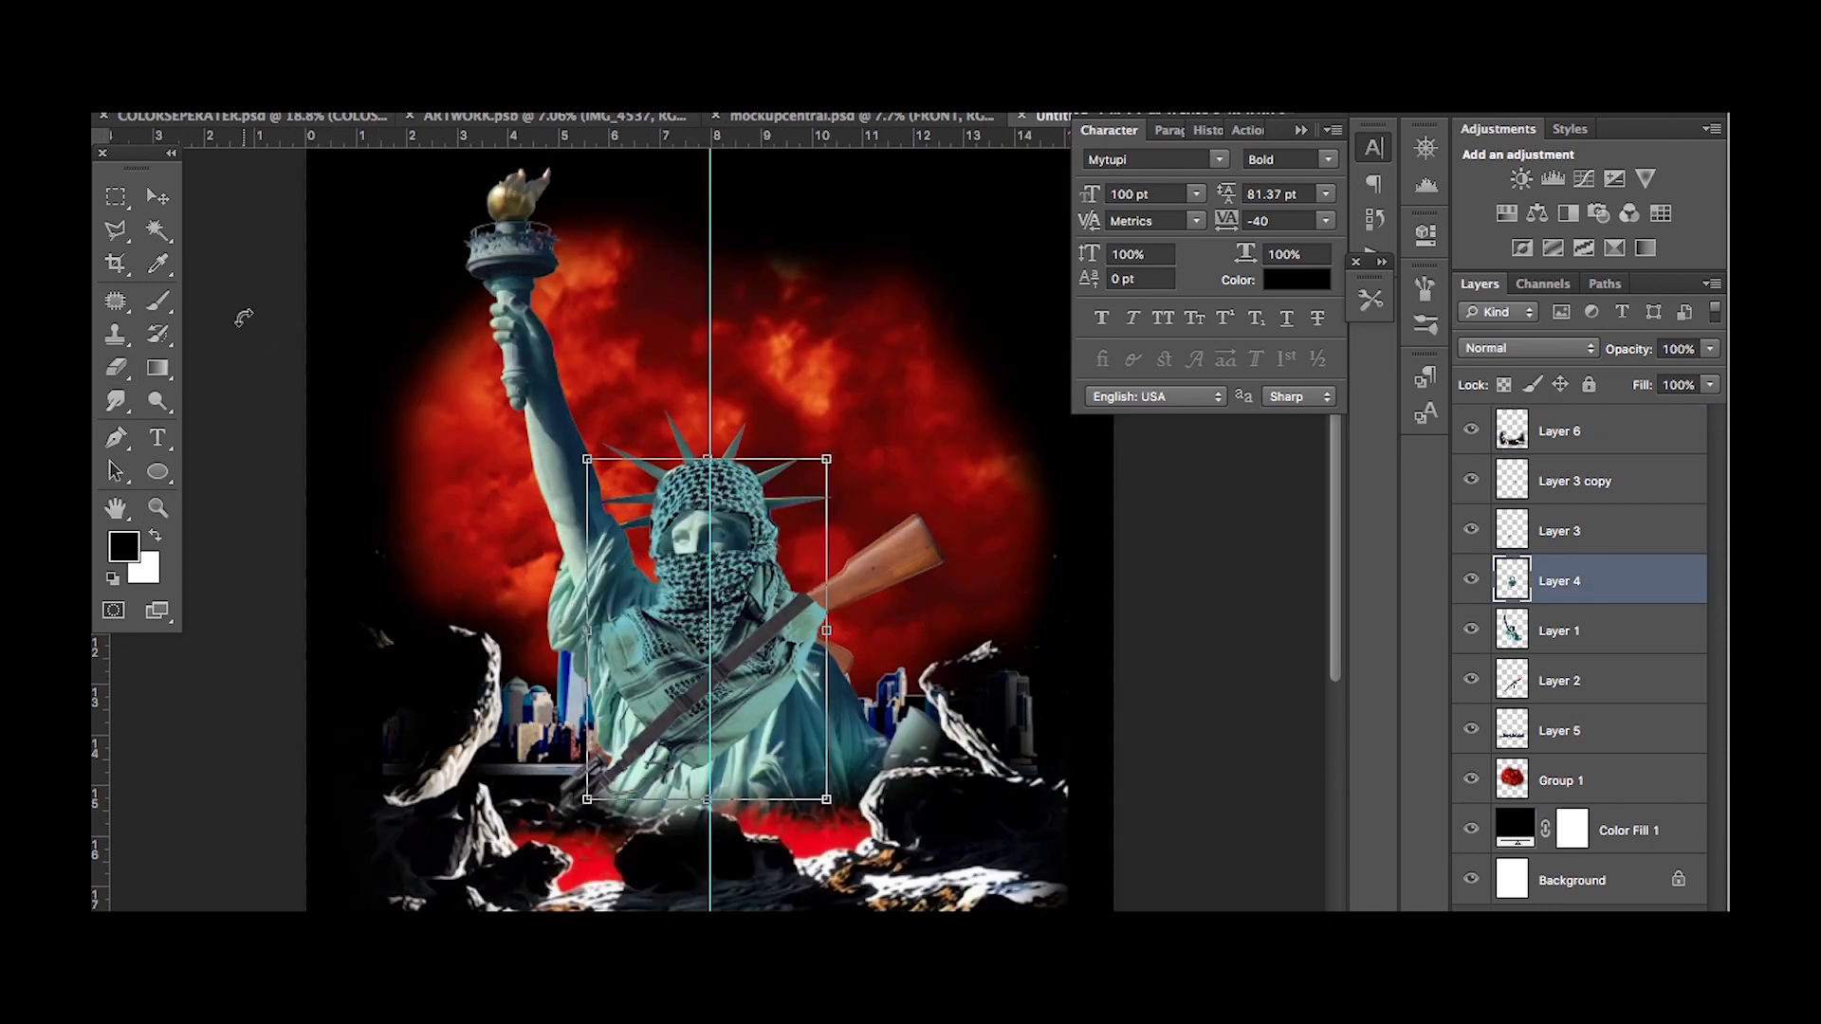
# Warp the scarf on Layer 4 to shape it around the statue's head and shoulders.
pyautogui.press('Return')
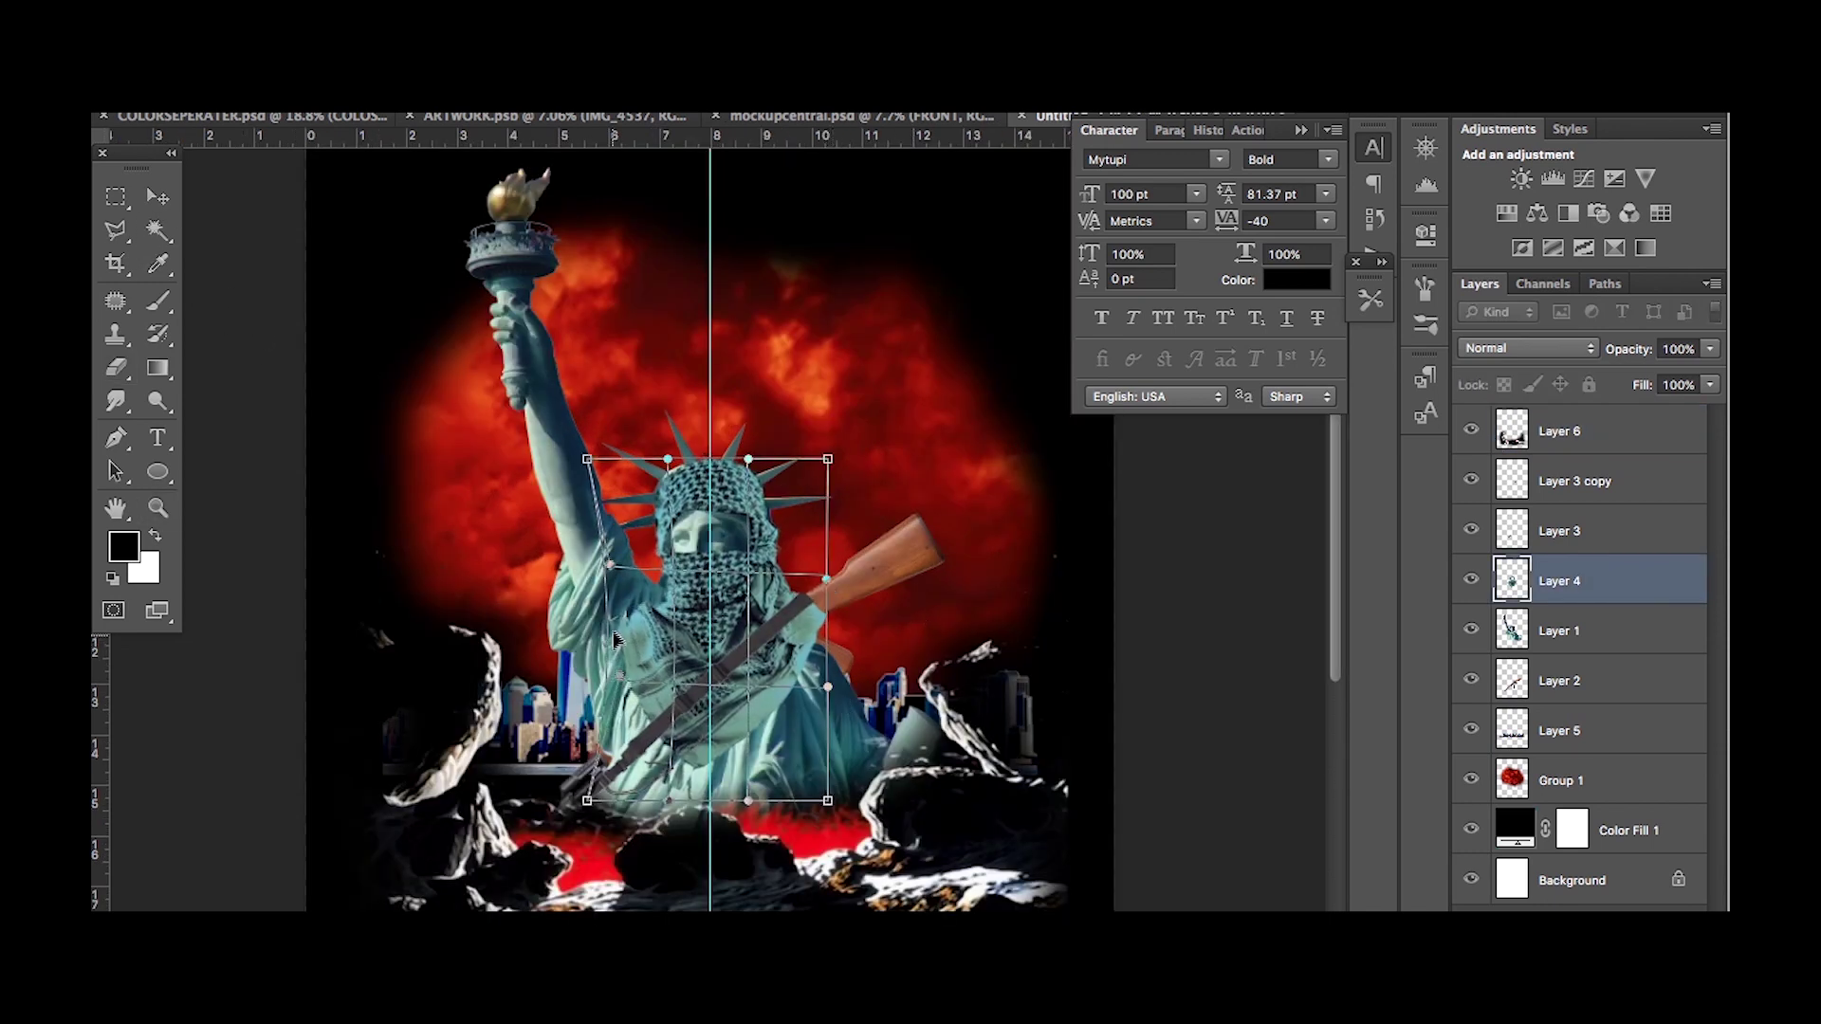
pyautogui.press('z')
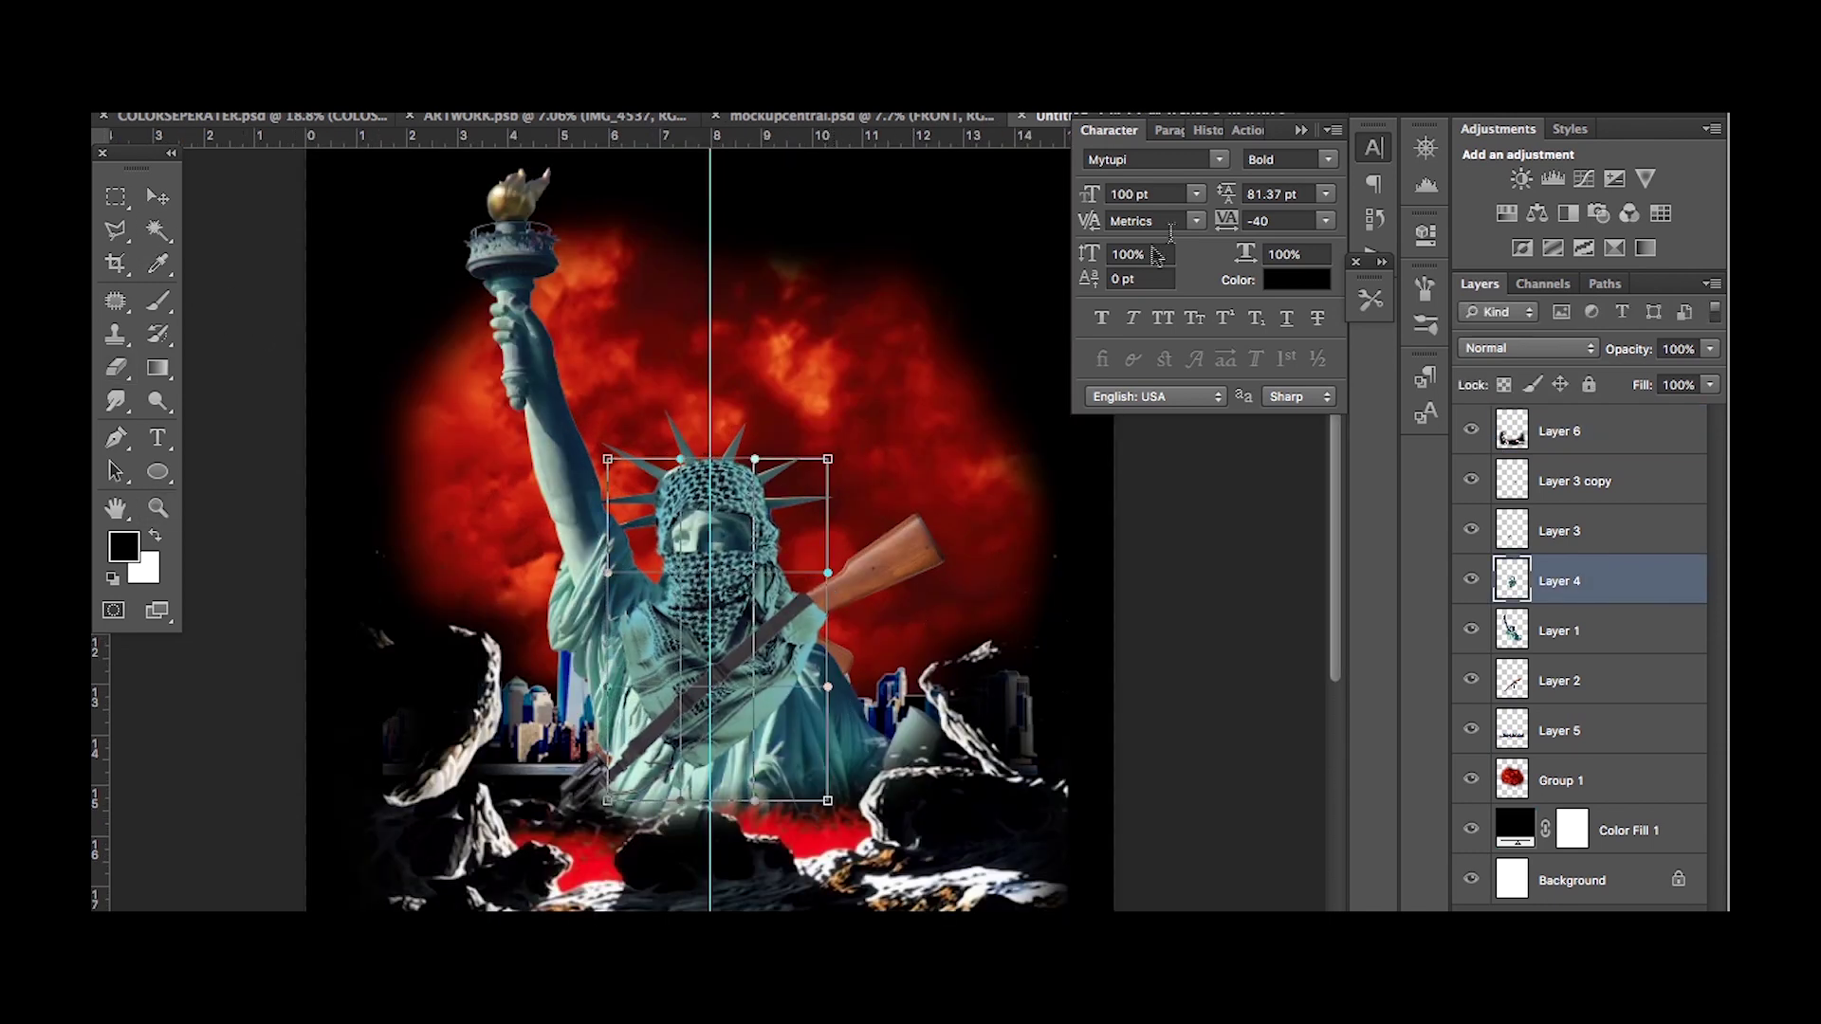
pyautogui.moveTo(830, 588); pyautogui.dragTo(817, 622)
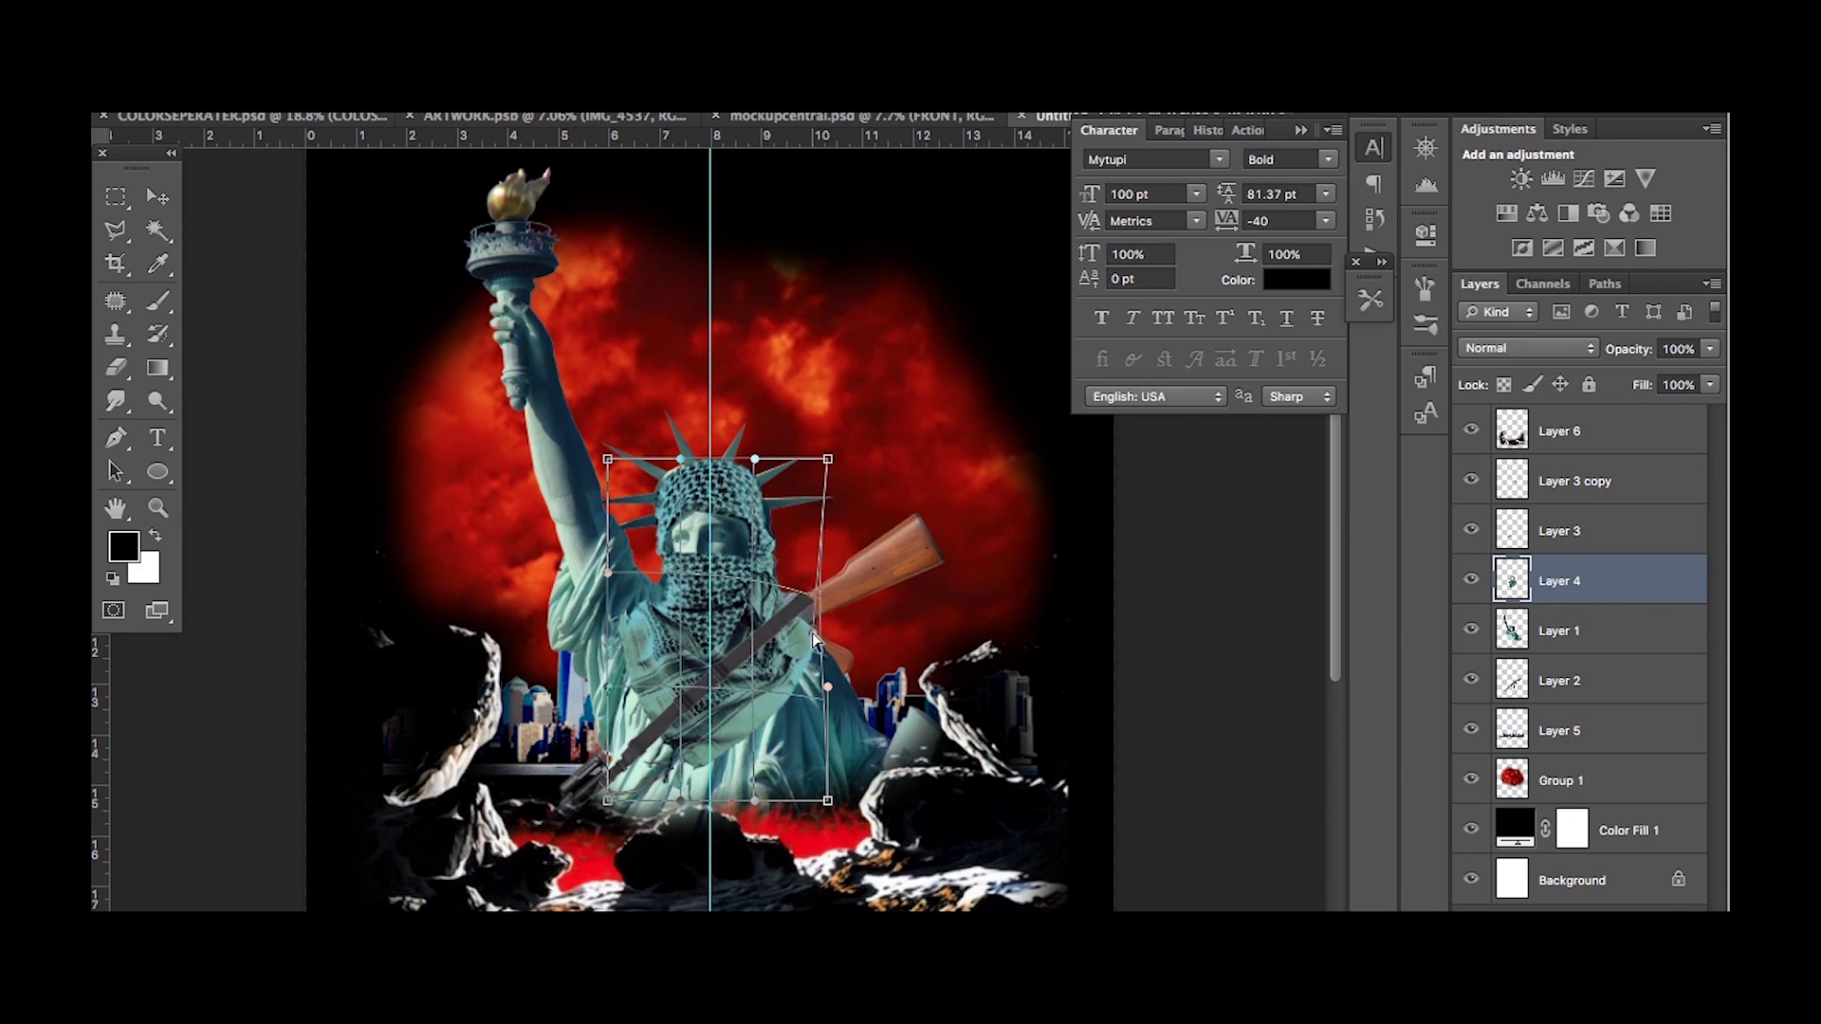
pyautogui.moveTo(828, 459); pyautogui.dragTo(869, 453)
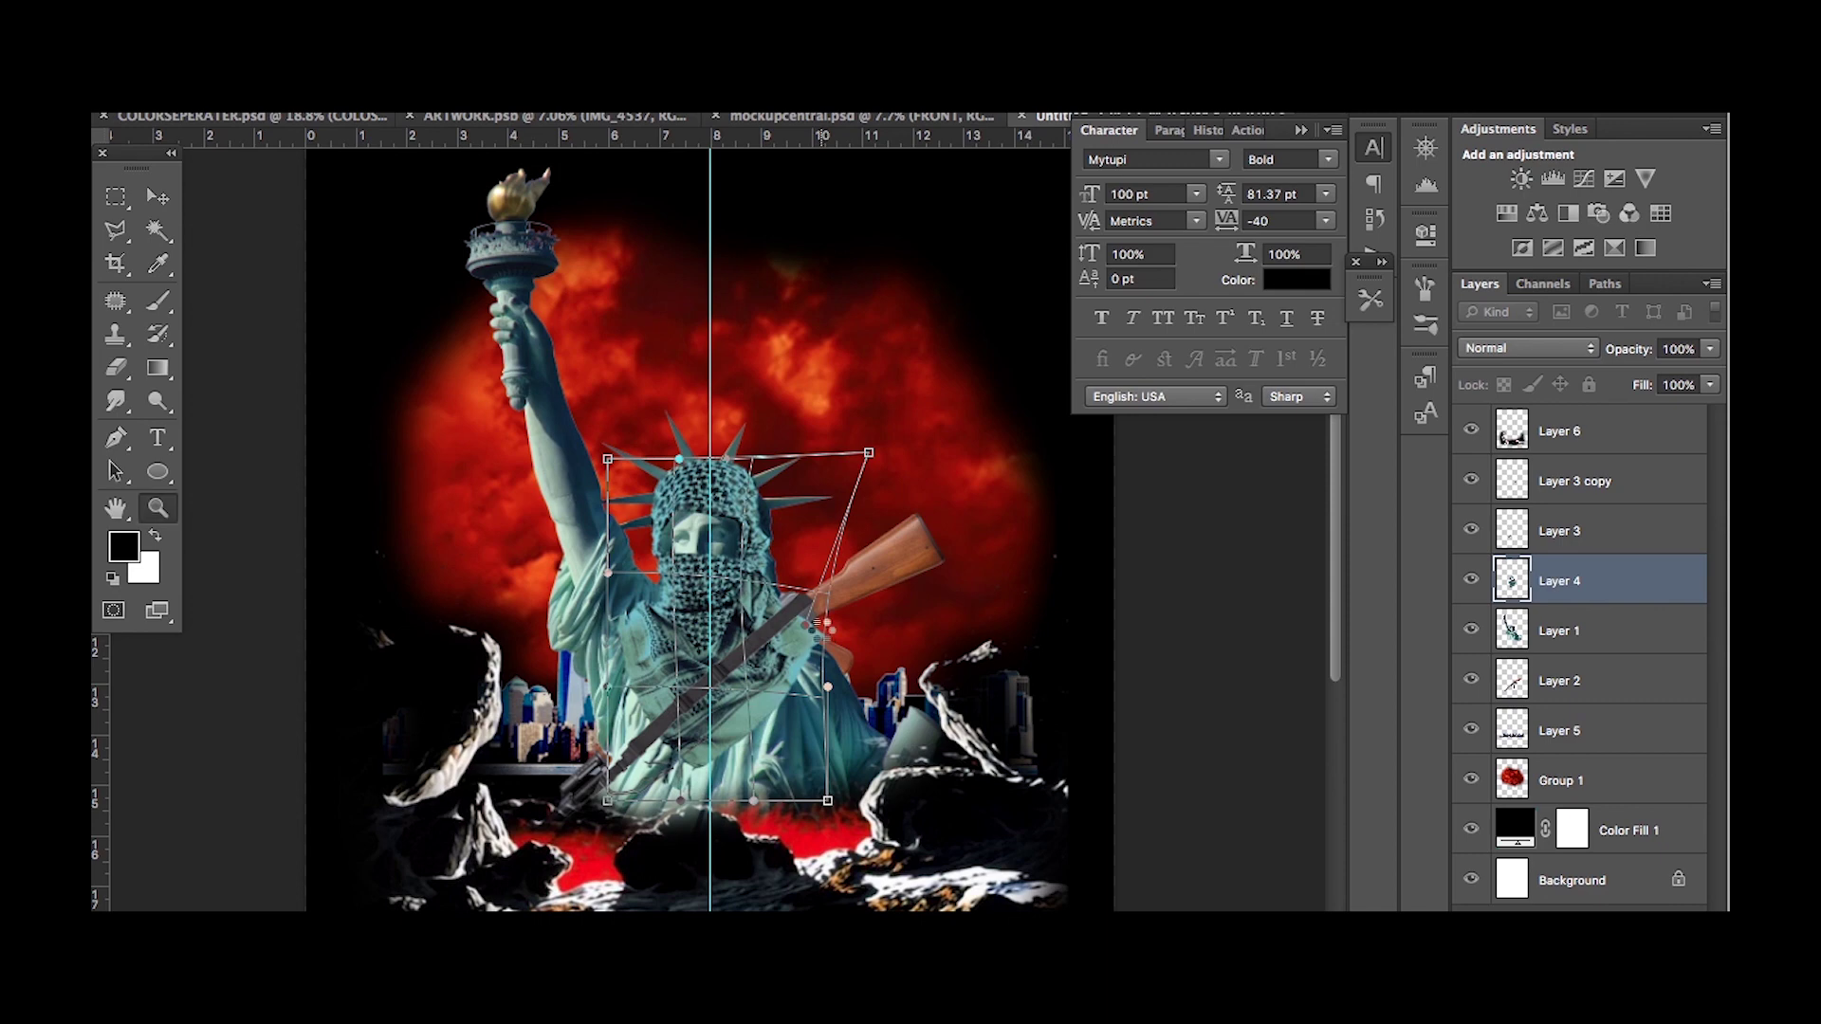
pyautogui.hotkey('ctrl', 'z')
pyautogui.moveTo(825, 459); pyautogui.dragTo(884, 446)
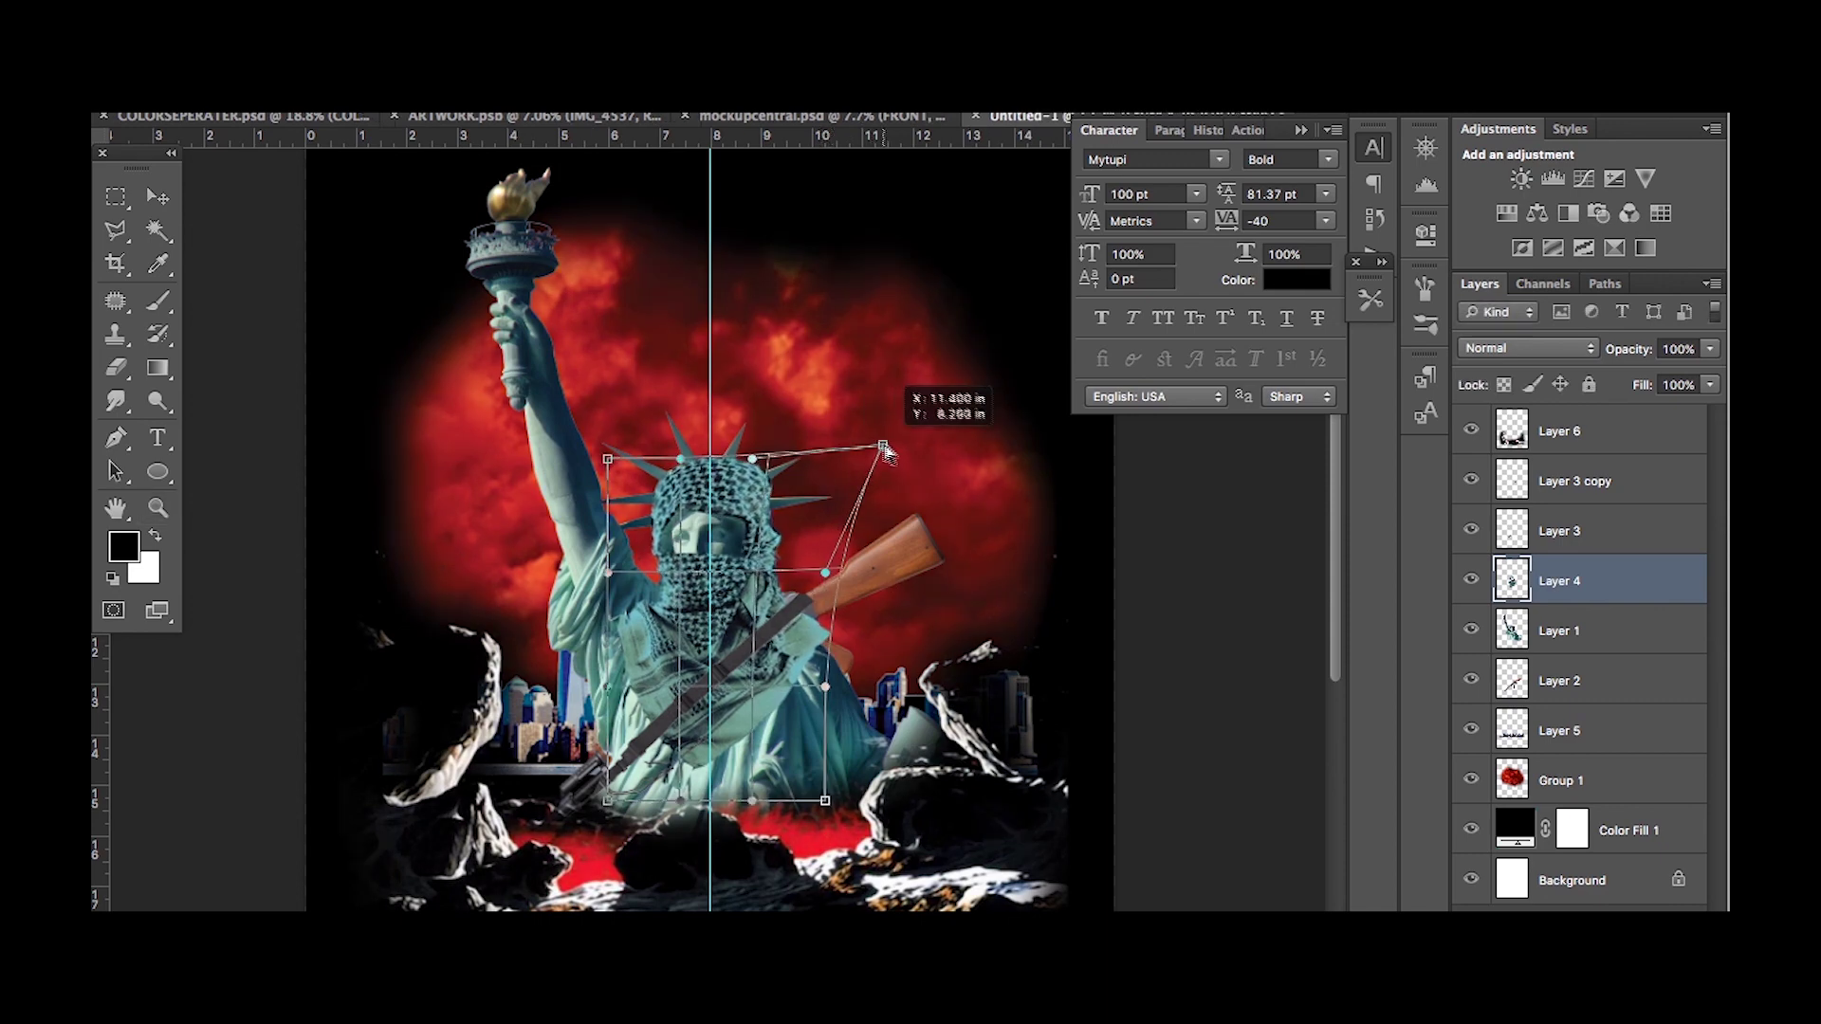
pyautogui.press('Escape')
# Paste the tribal tattoo artwork, fit one design onto the raised arm, and clip it to Layer 1.
pyautogui.hotkey('ctrl', 'v')
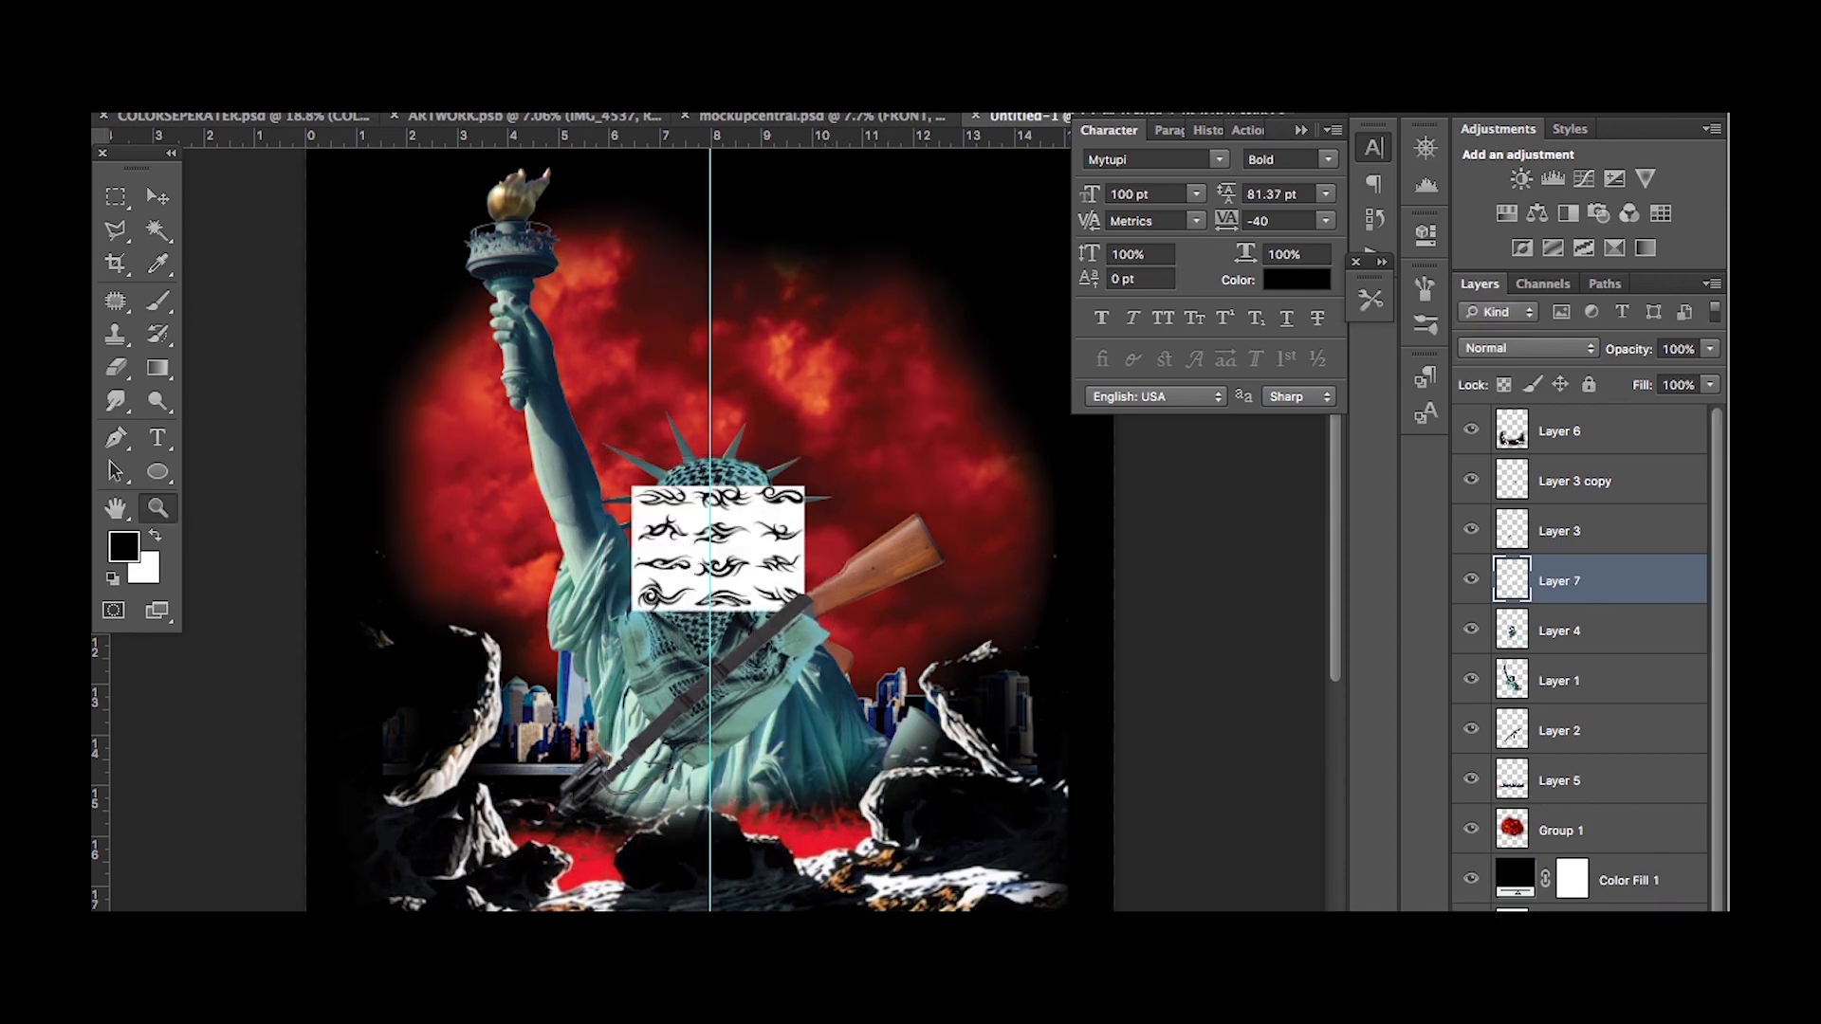
pyautogui.press('Return')
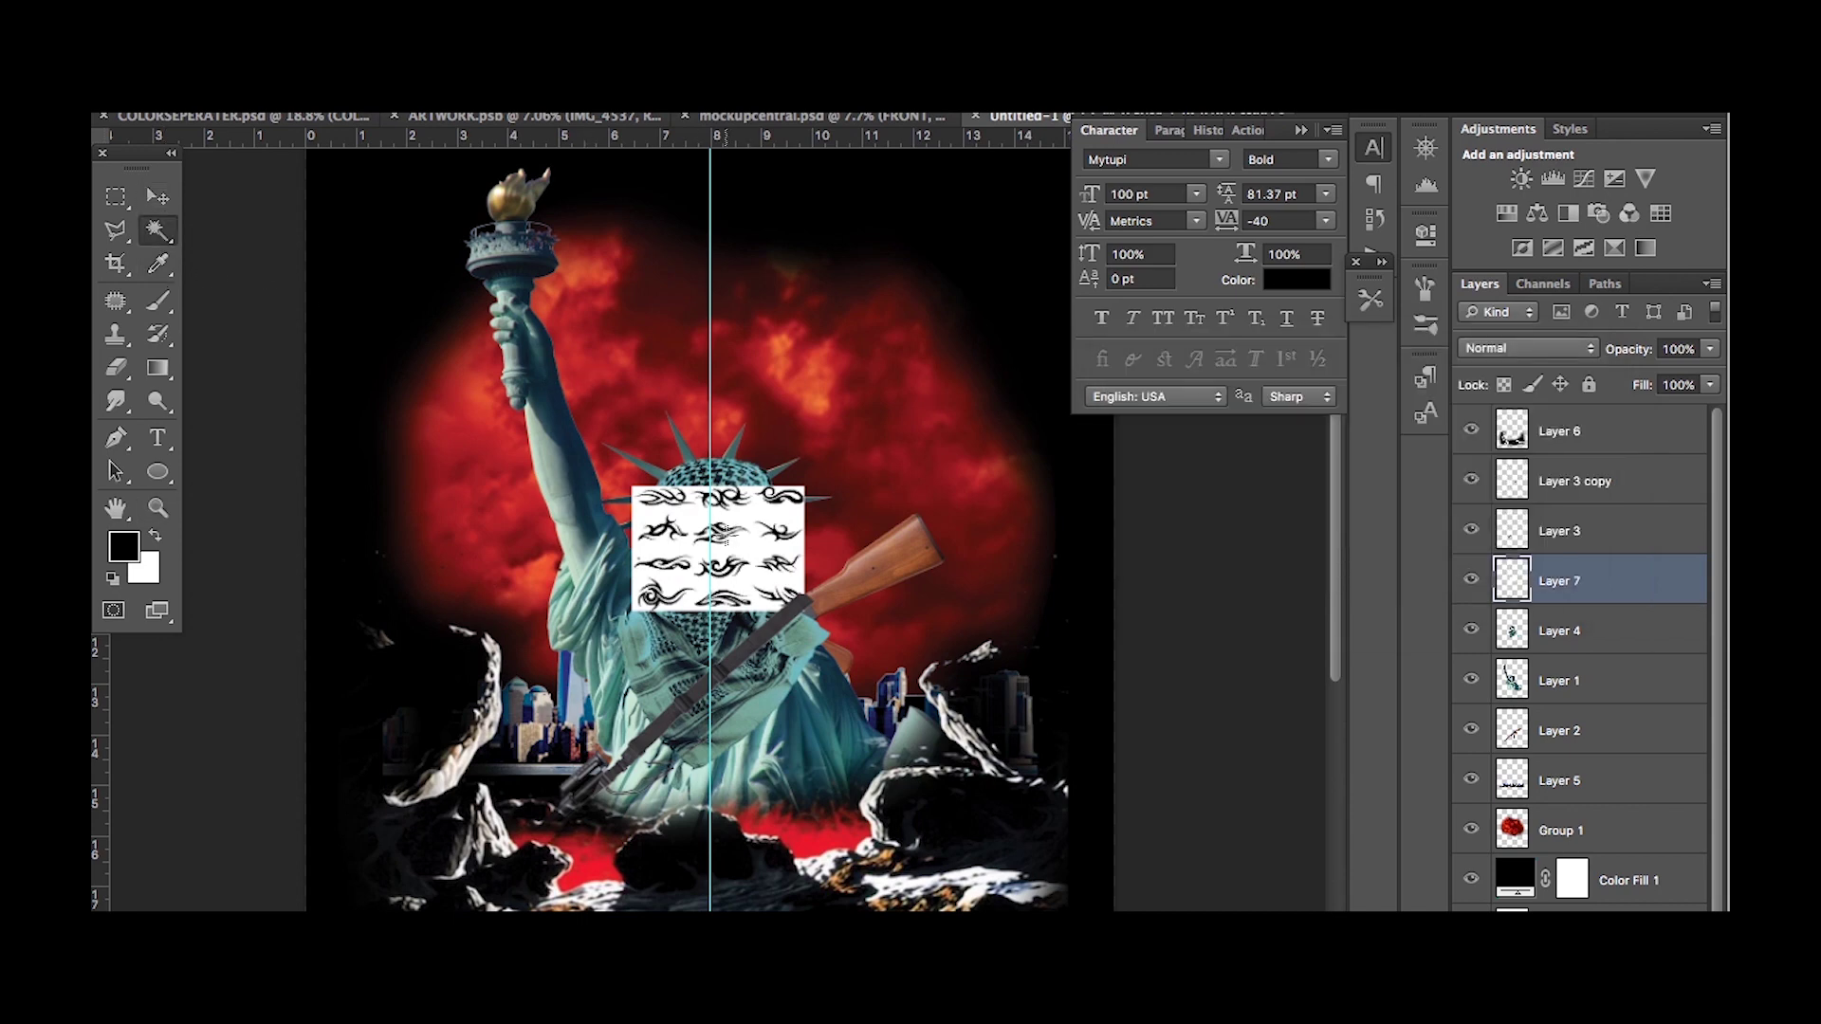
pyautogui.moveTo(828, 515); pyautogui.dragTo(676, 431)
pyautogui.moveTo(1603, 580); pyautogui.dragTo(1608, 648)
pyautogui.hotkey('ctrl', 'alt', 'g')
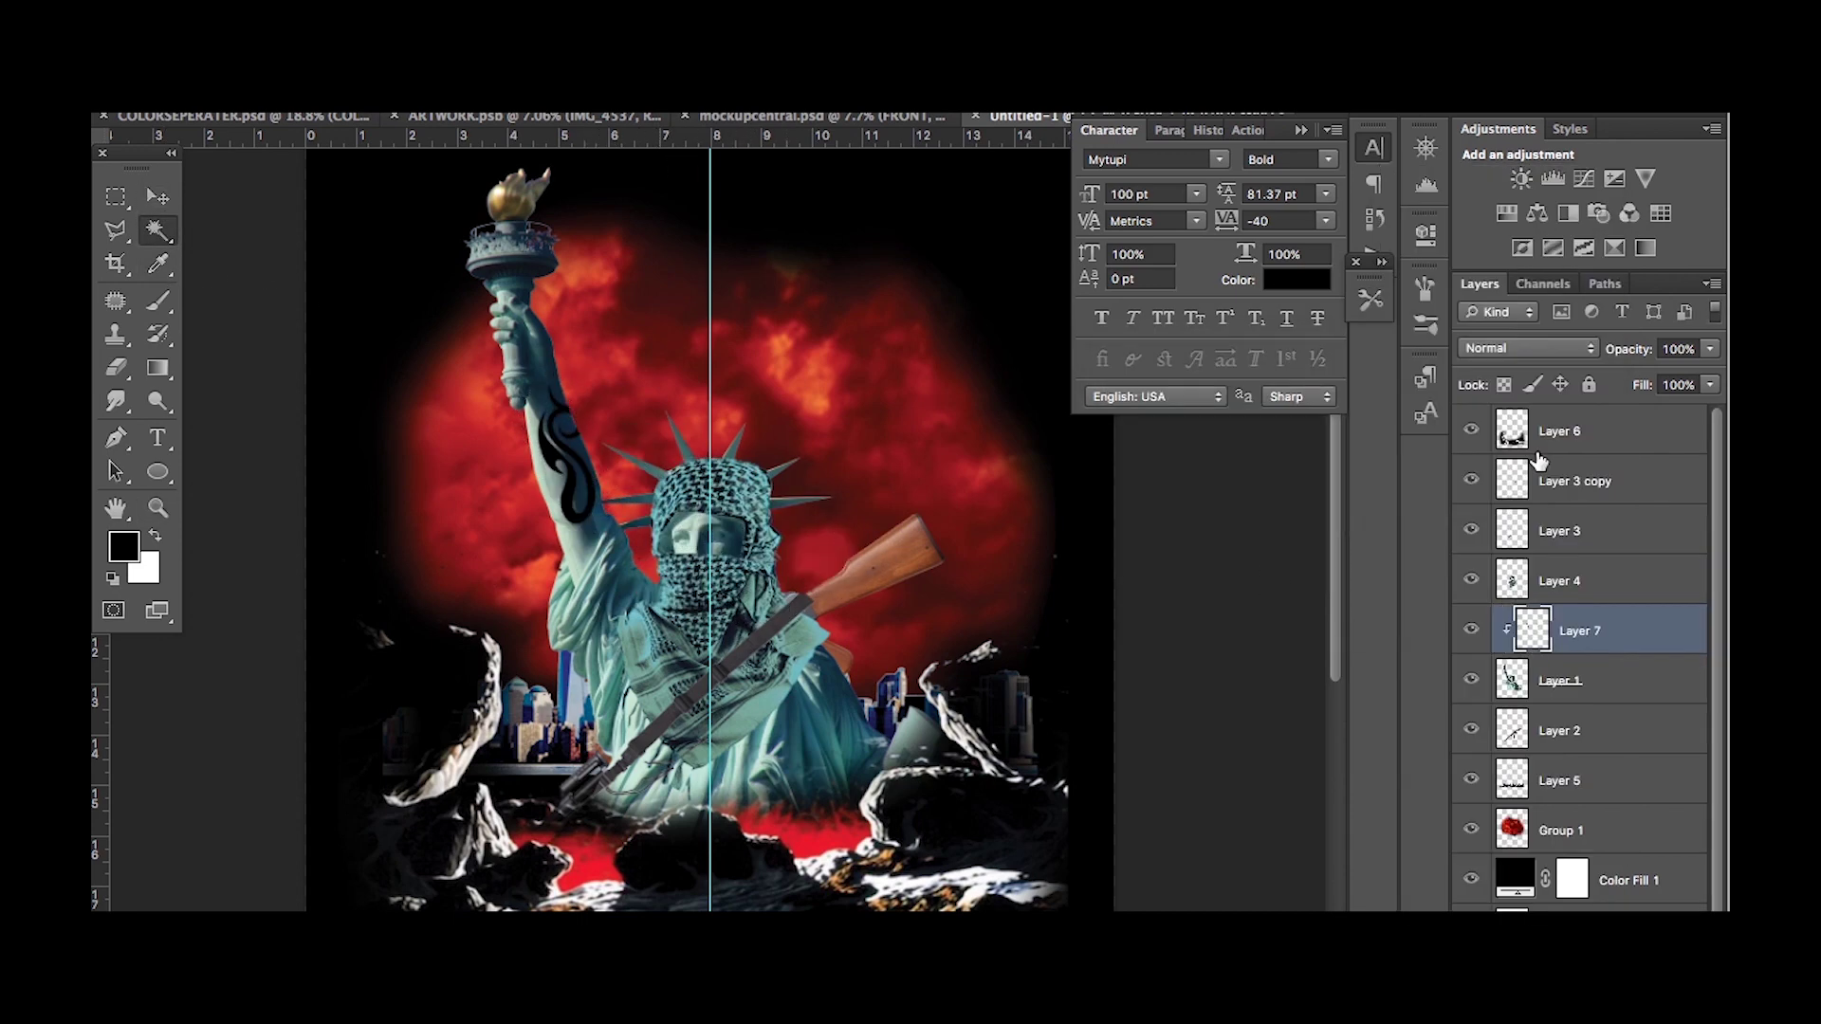
pyautogui.press('Return')
# Set the tattoo layer to Multiply and split its This Layer Blend If black slider to 0 / 2.
pyautogui.click(1527, 348)
pyautogui.click(1518, 408)
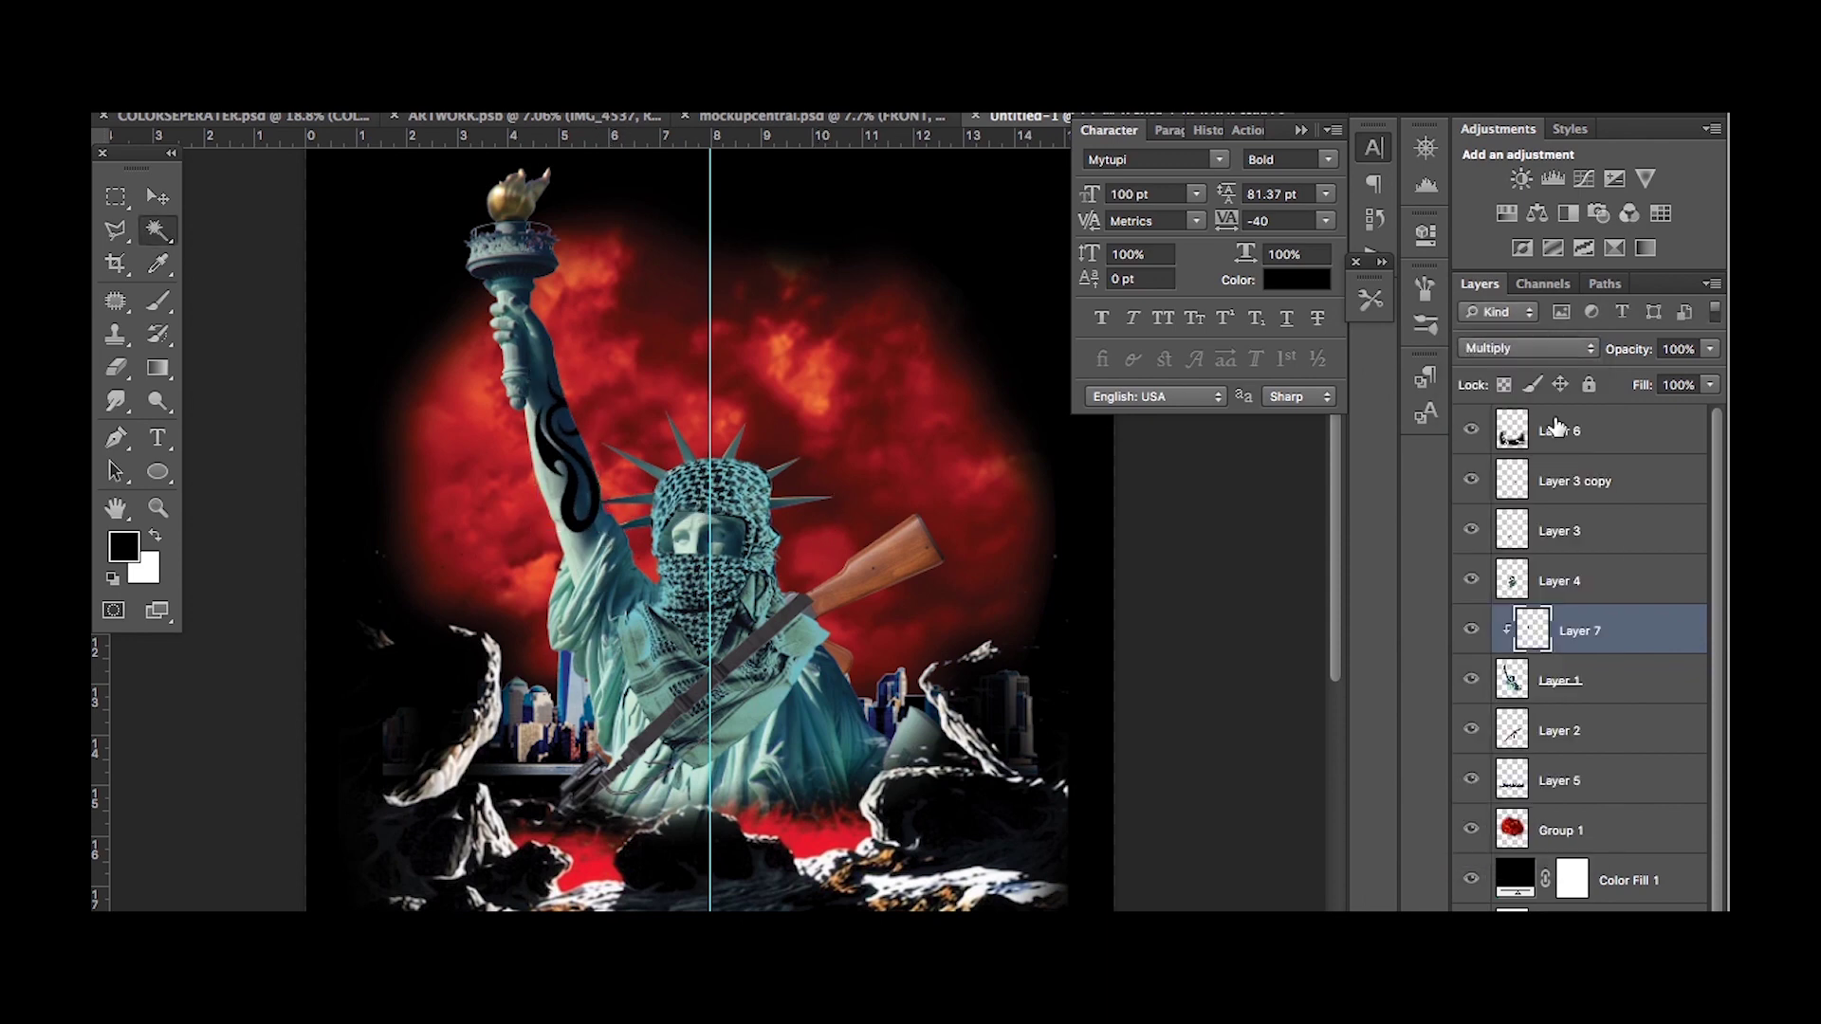
pyautogui.doubleClick(1651, 631)
pyautogui.press('alt')
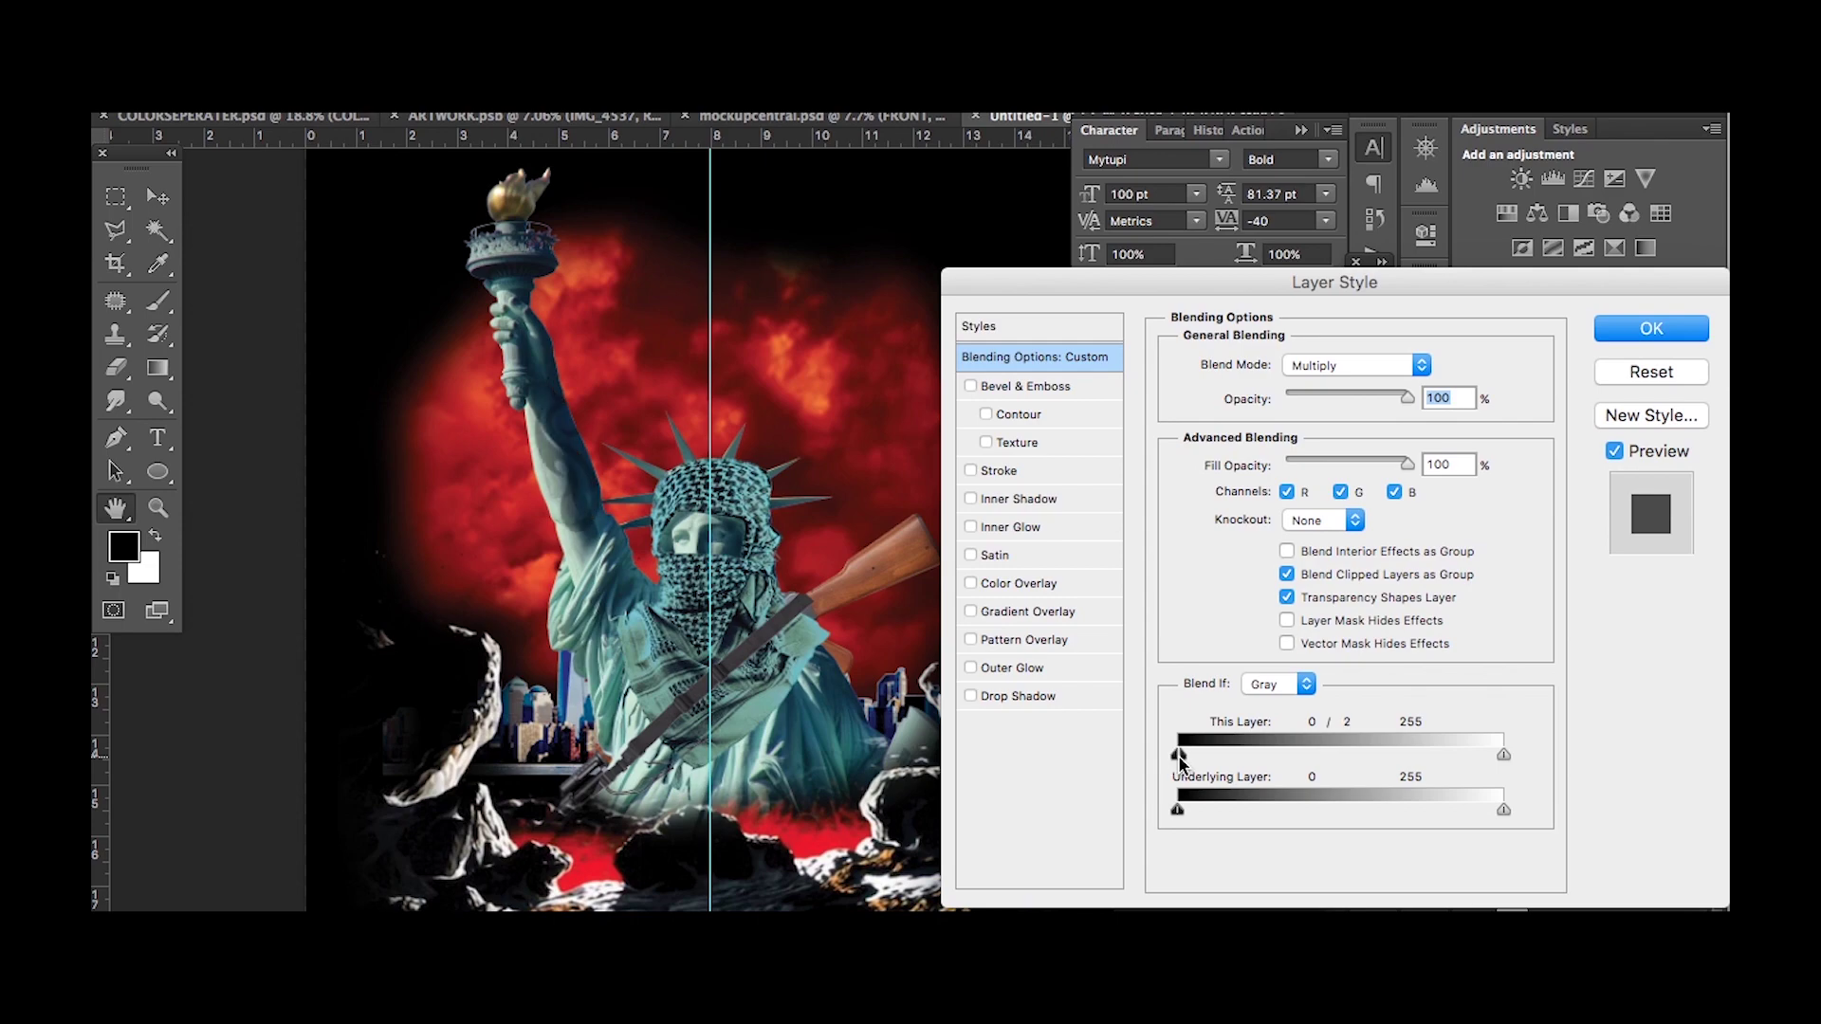
pyautogui.click(1651, 329)
# Try a Curves adjustment and a Levels adjustment on the tattoo in Layer 7.
pyautogui.click(417, 9)
pyautogui.click(797, 150)
pyautogui.press('Return')
pyautogui.hotkey('ctrl', 'l')
pyautogui.press('Escape')
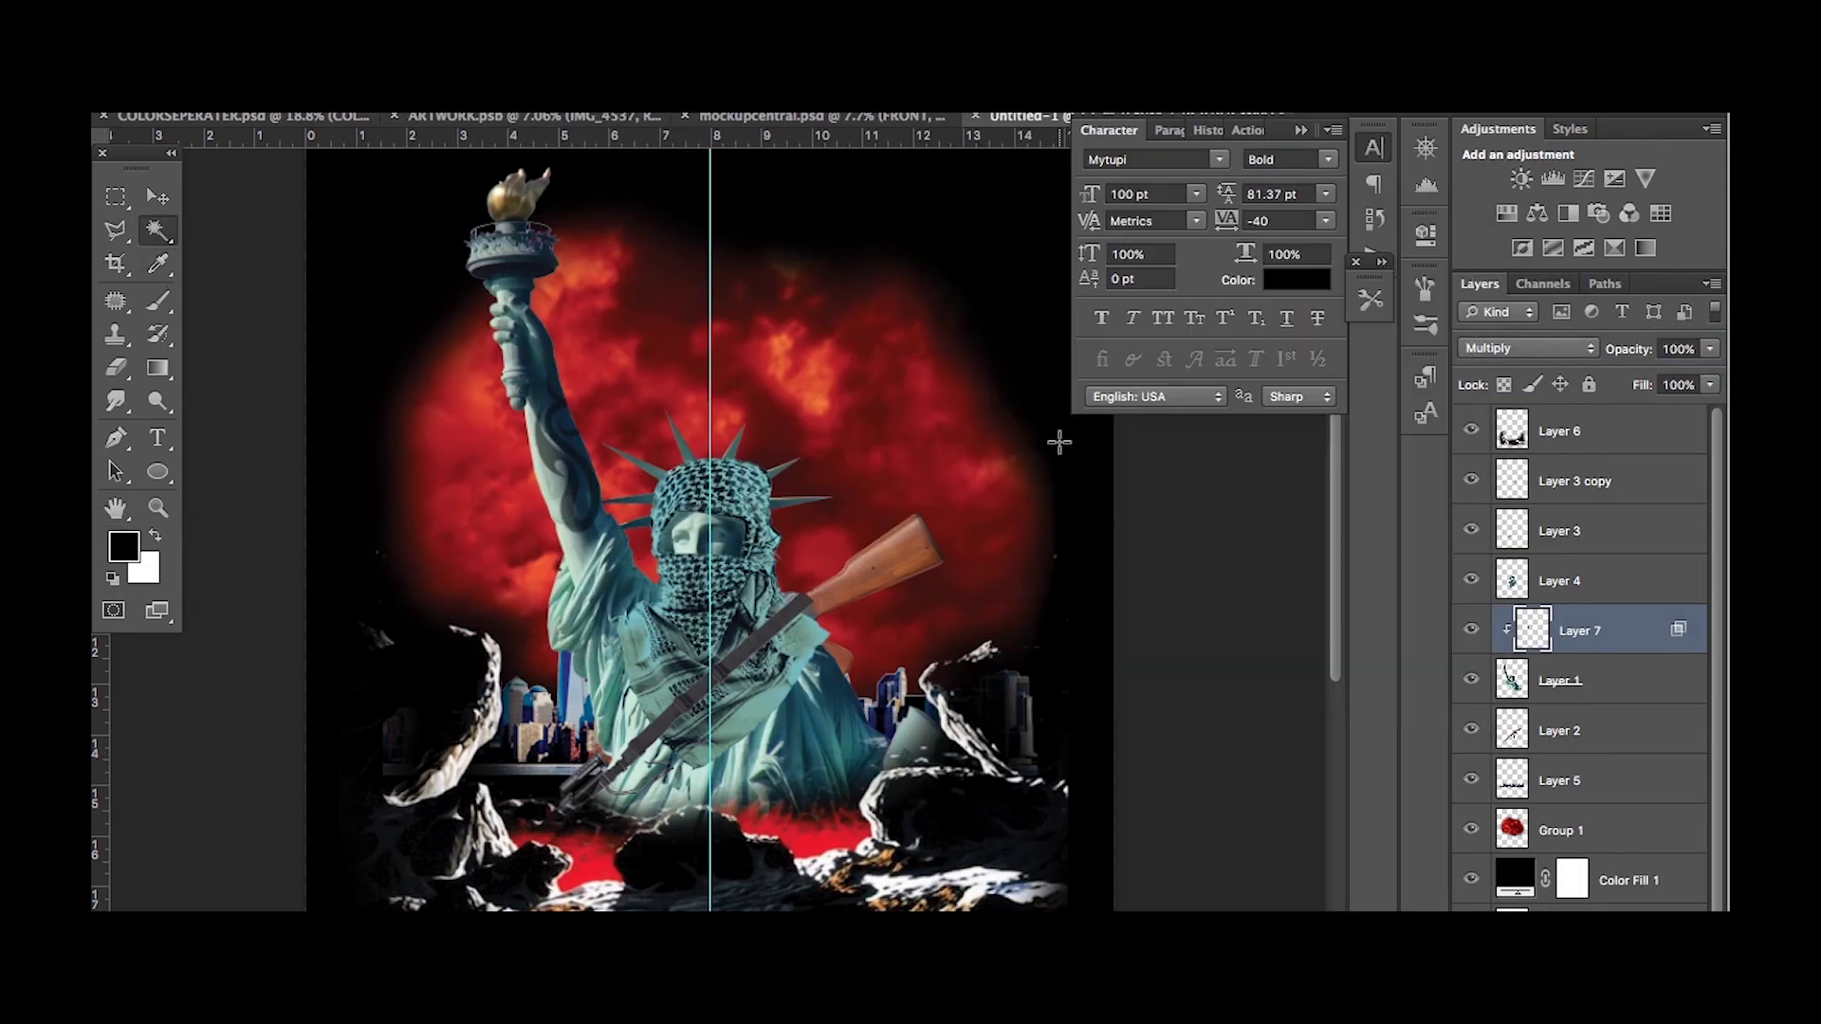
# Split the Underlying Layer black Blend If slider on the Layer 7 tattoo so it blends into the arm's shading.
pyautogui.doubleClick(1687, 635)
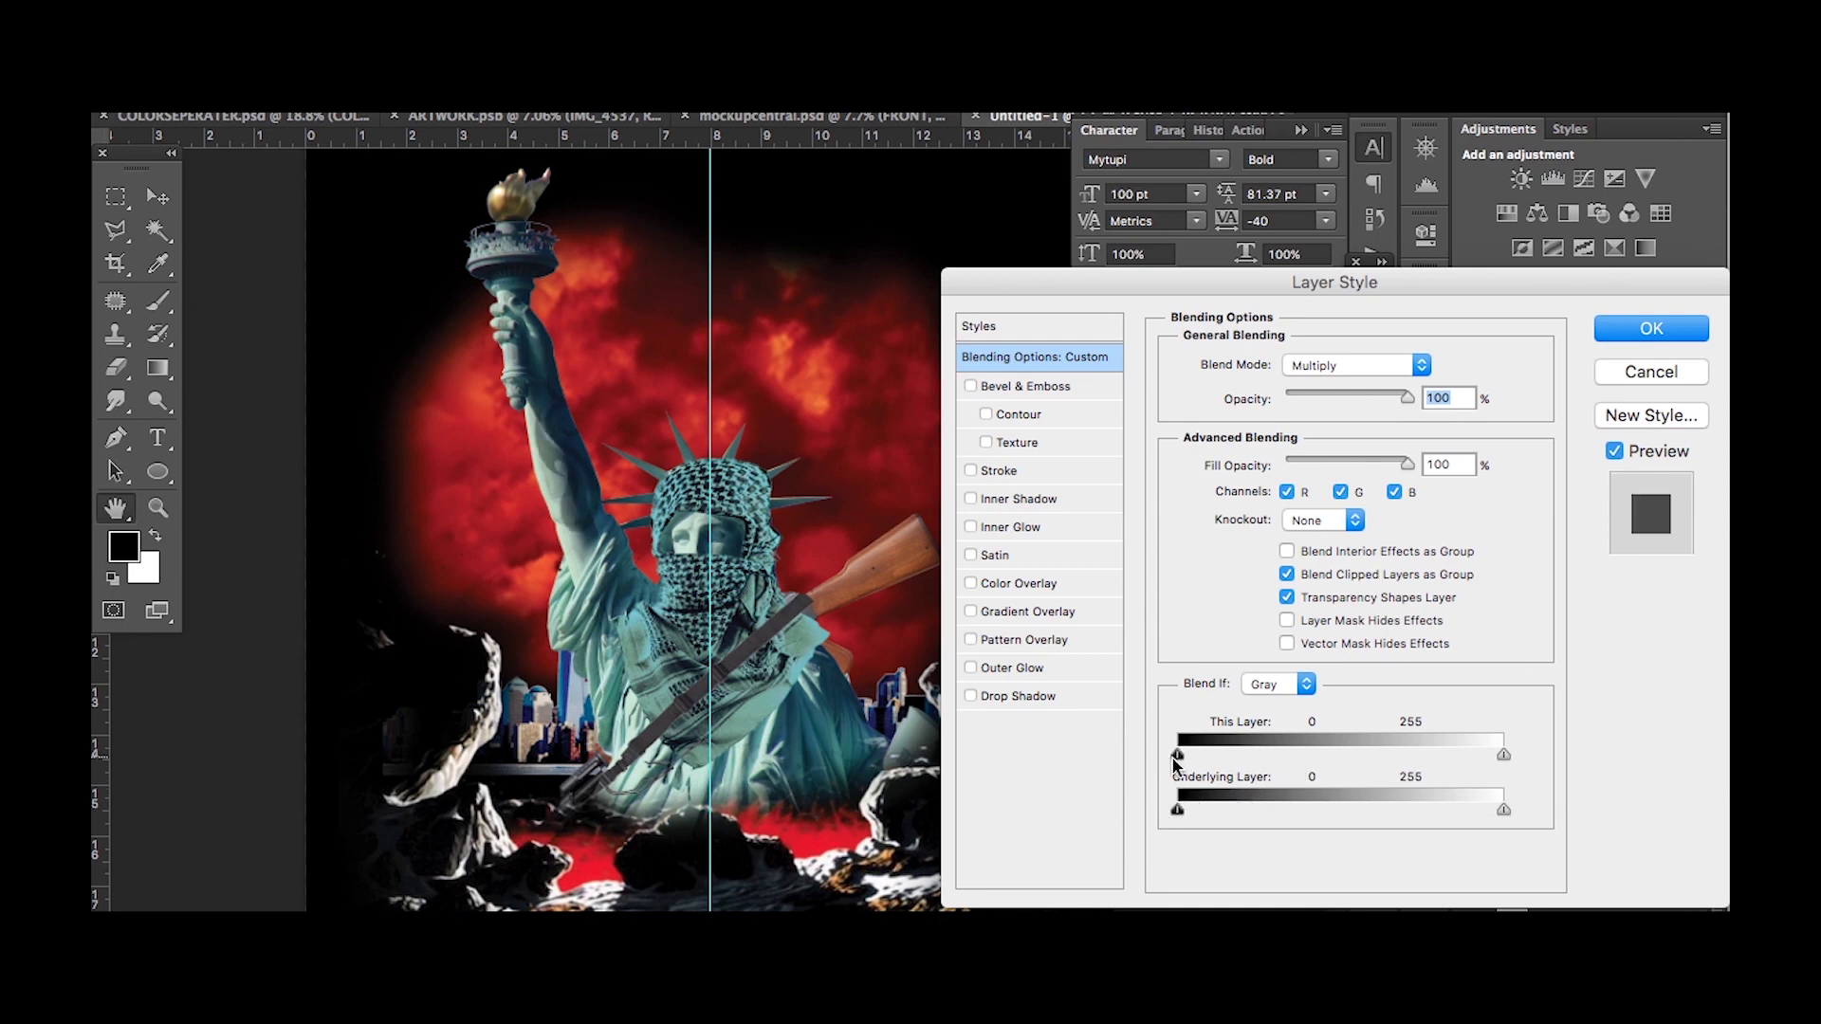
pyautogui.moveTo(1177, 810); pyautogui.dragTo(1180, 809)
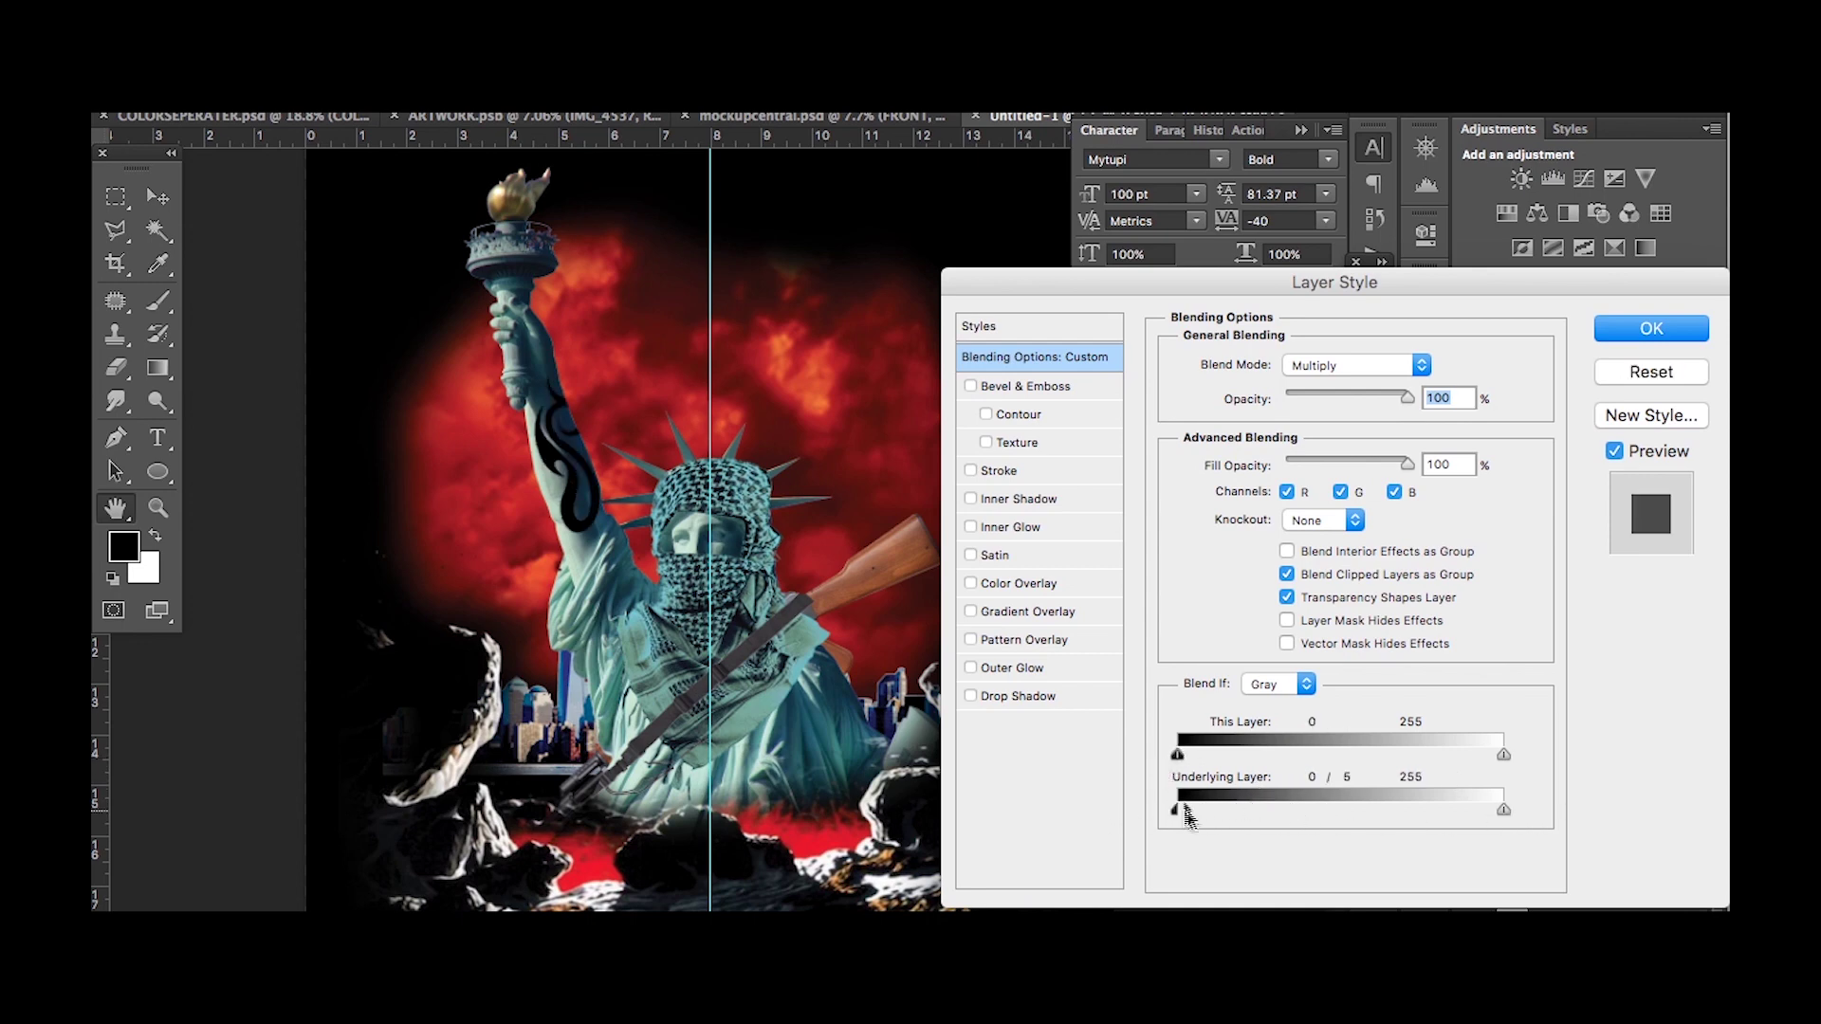
pyautogui.click(1694, 341)
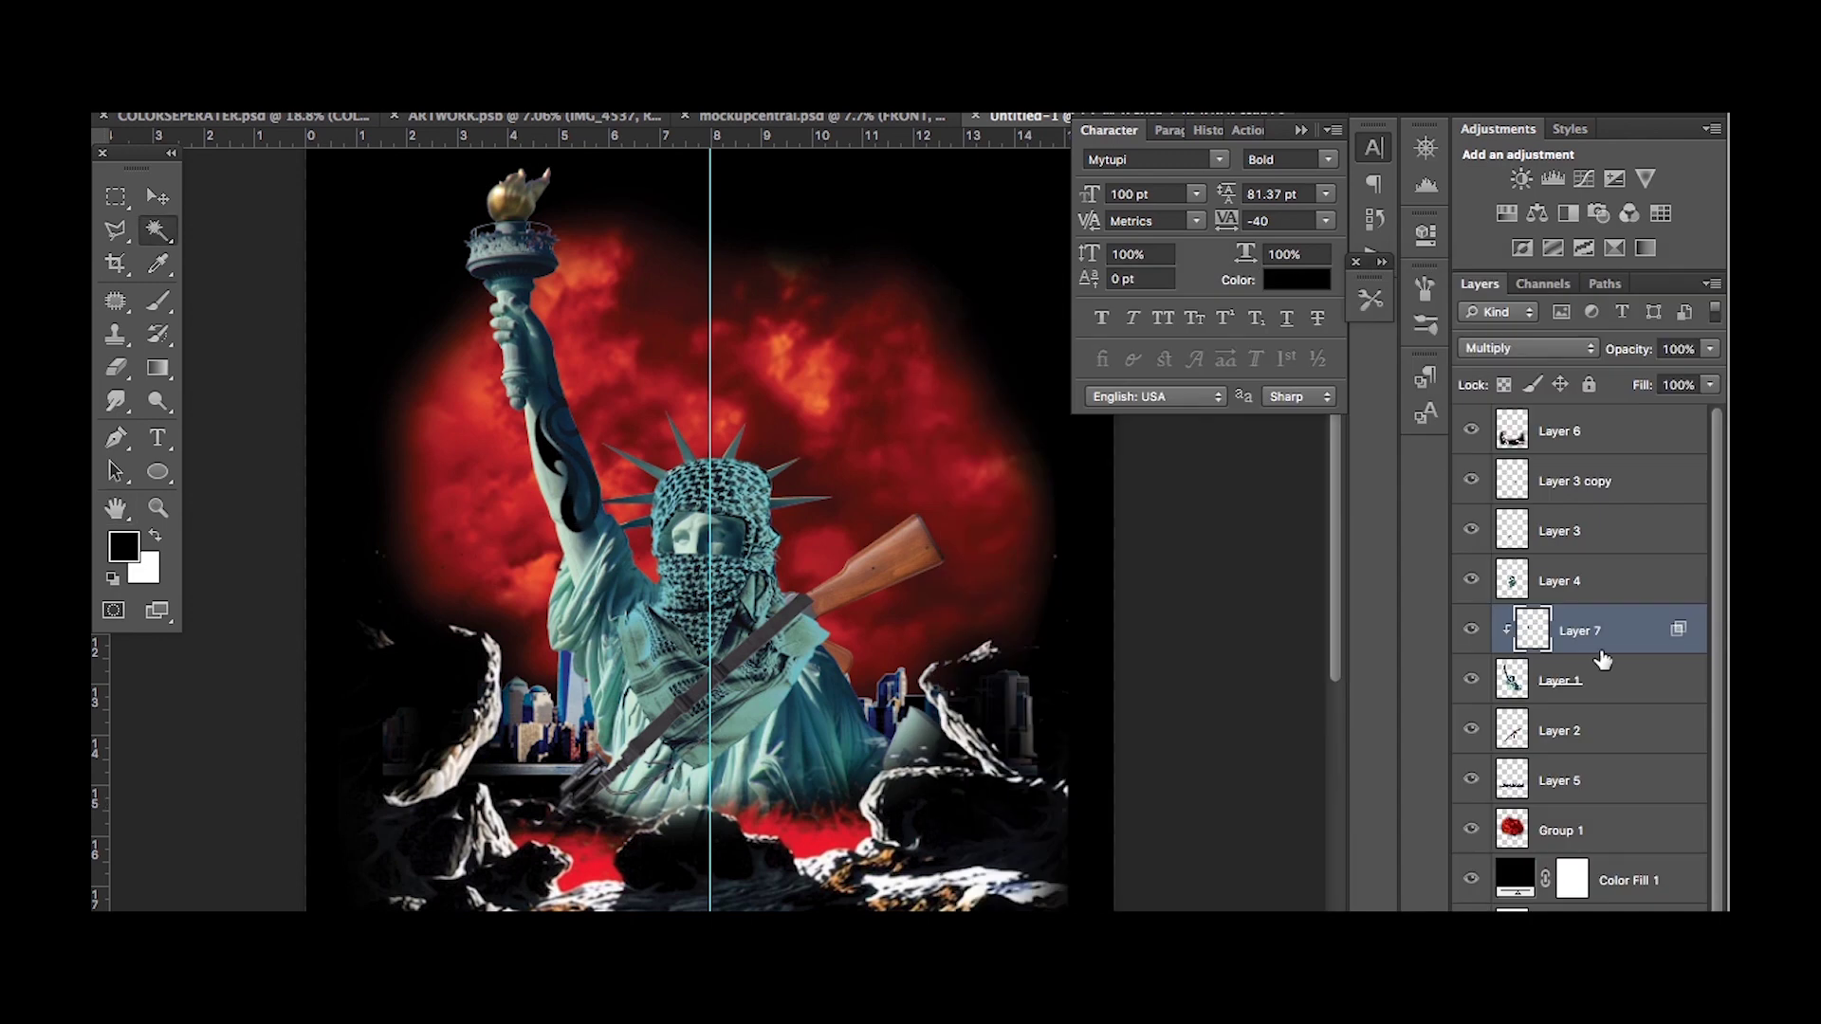
# Combine the Layer 7 tattoo and the Layer 1 statue into Group 2, and duplicate the result.
pyautogui.click(1606, 677)
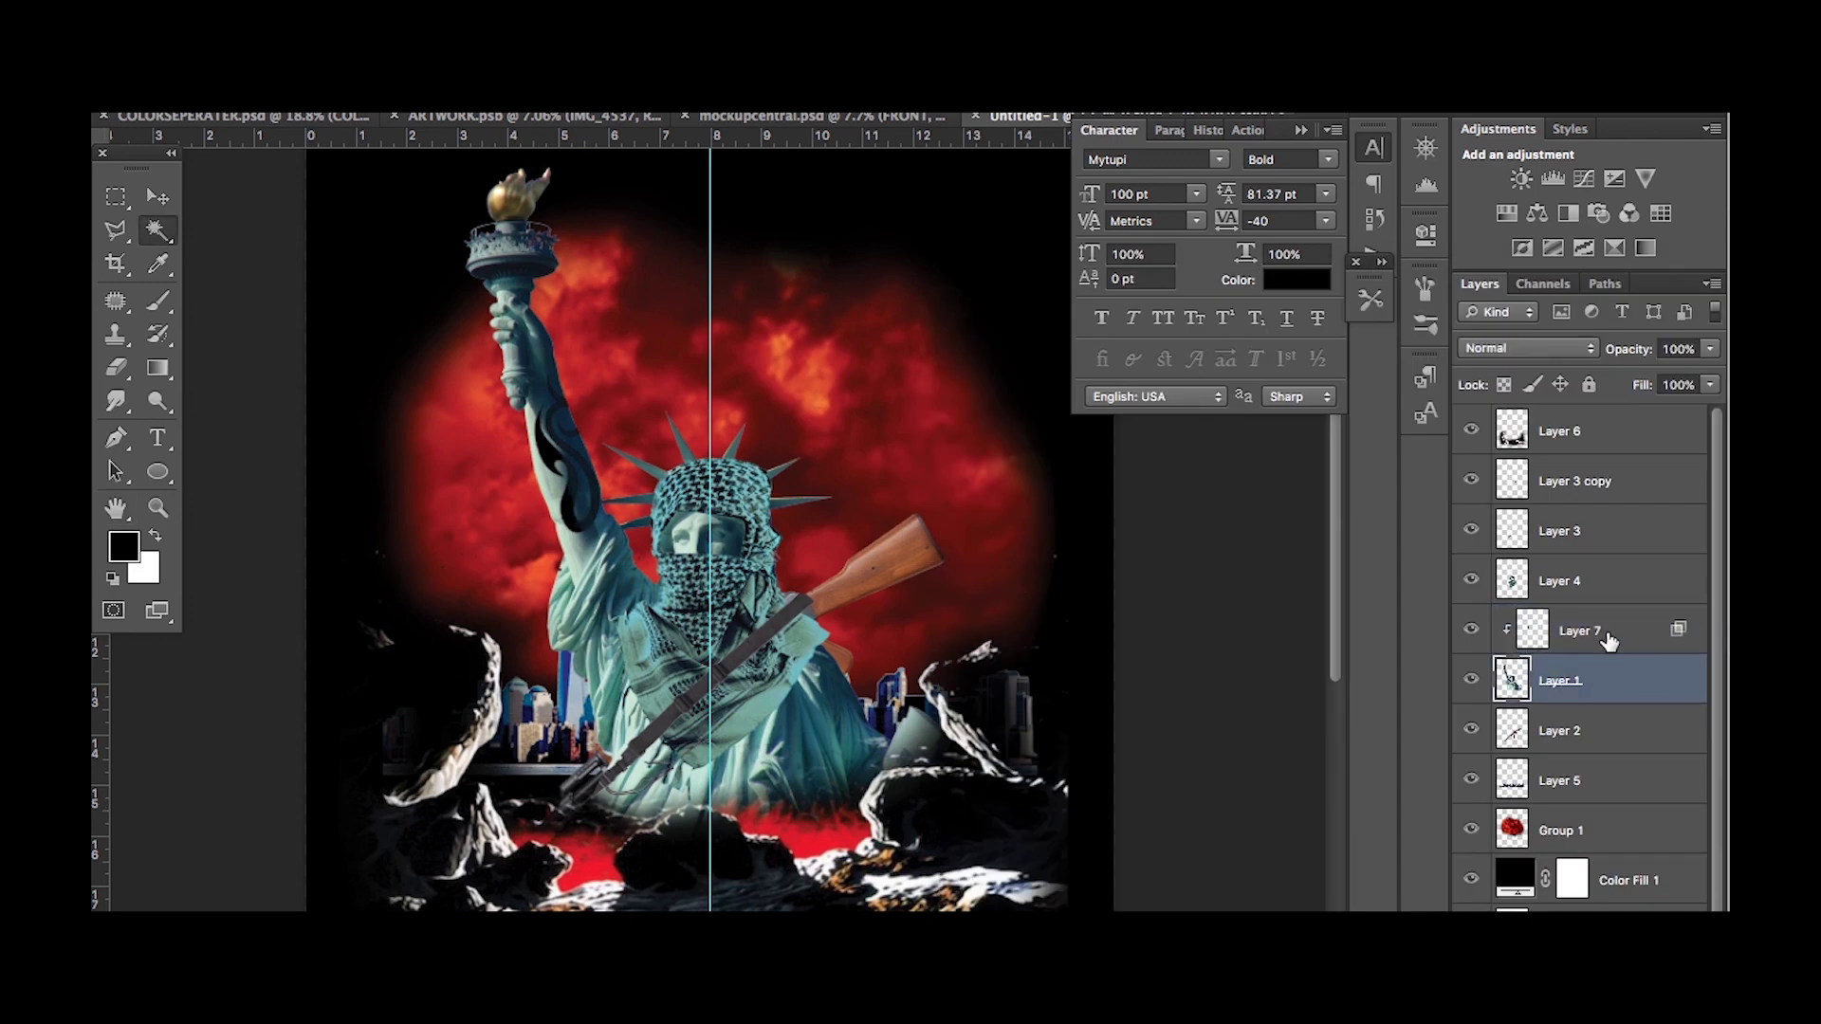
pyautogui.keyDown('shift'); pyautogui.click(1610, 638); pyautogui.keyUp('shift')
pyautogui.hotkey('ctrl', 'g')
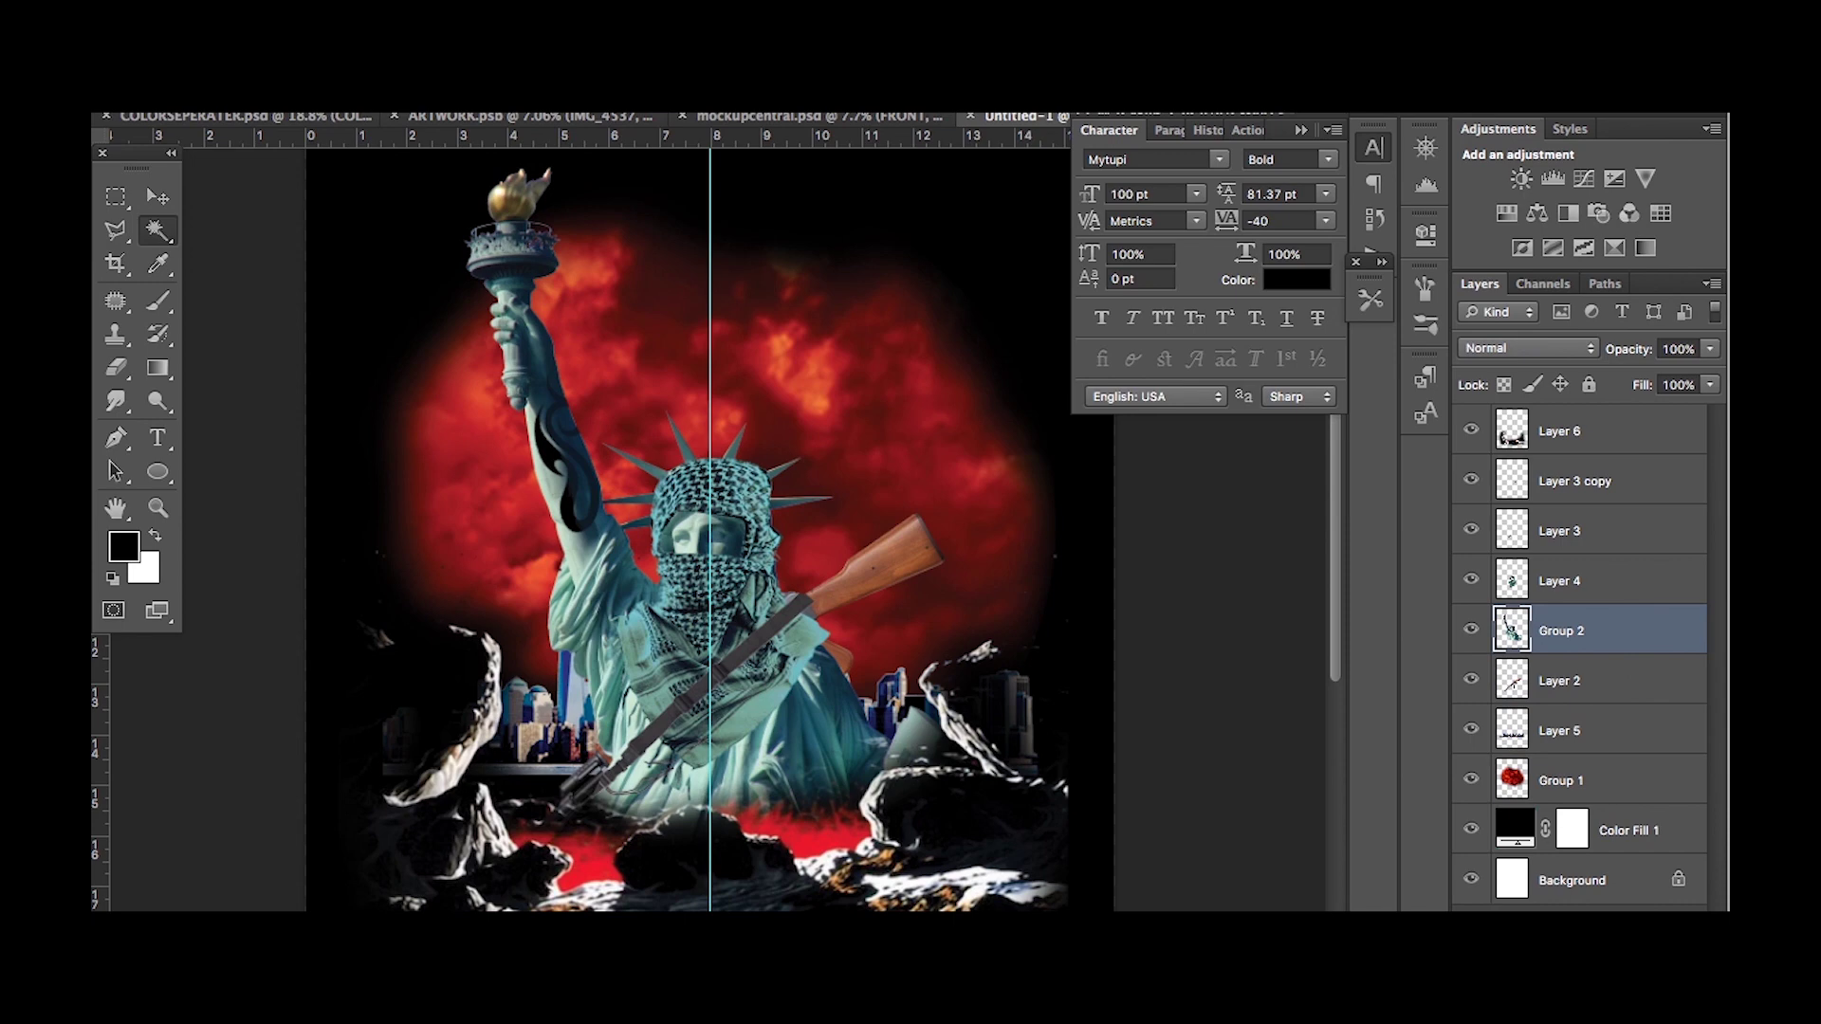
pyautogui.hotkey('ctrl', 'j')
# Apply Match Color to the Group 2 copy, using Untitled-1 as source, to tint the statue with the sky's red.
pyautogui.click(403, 95)
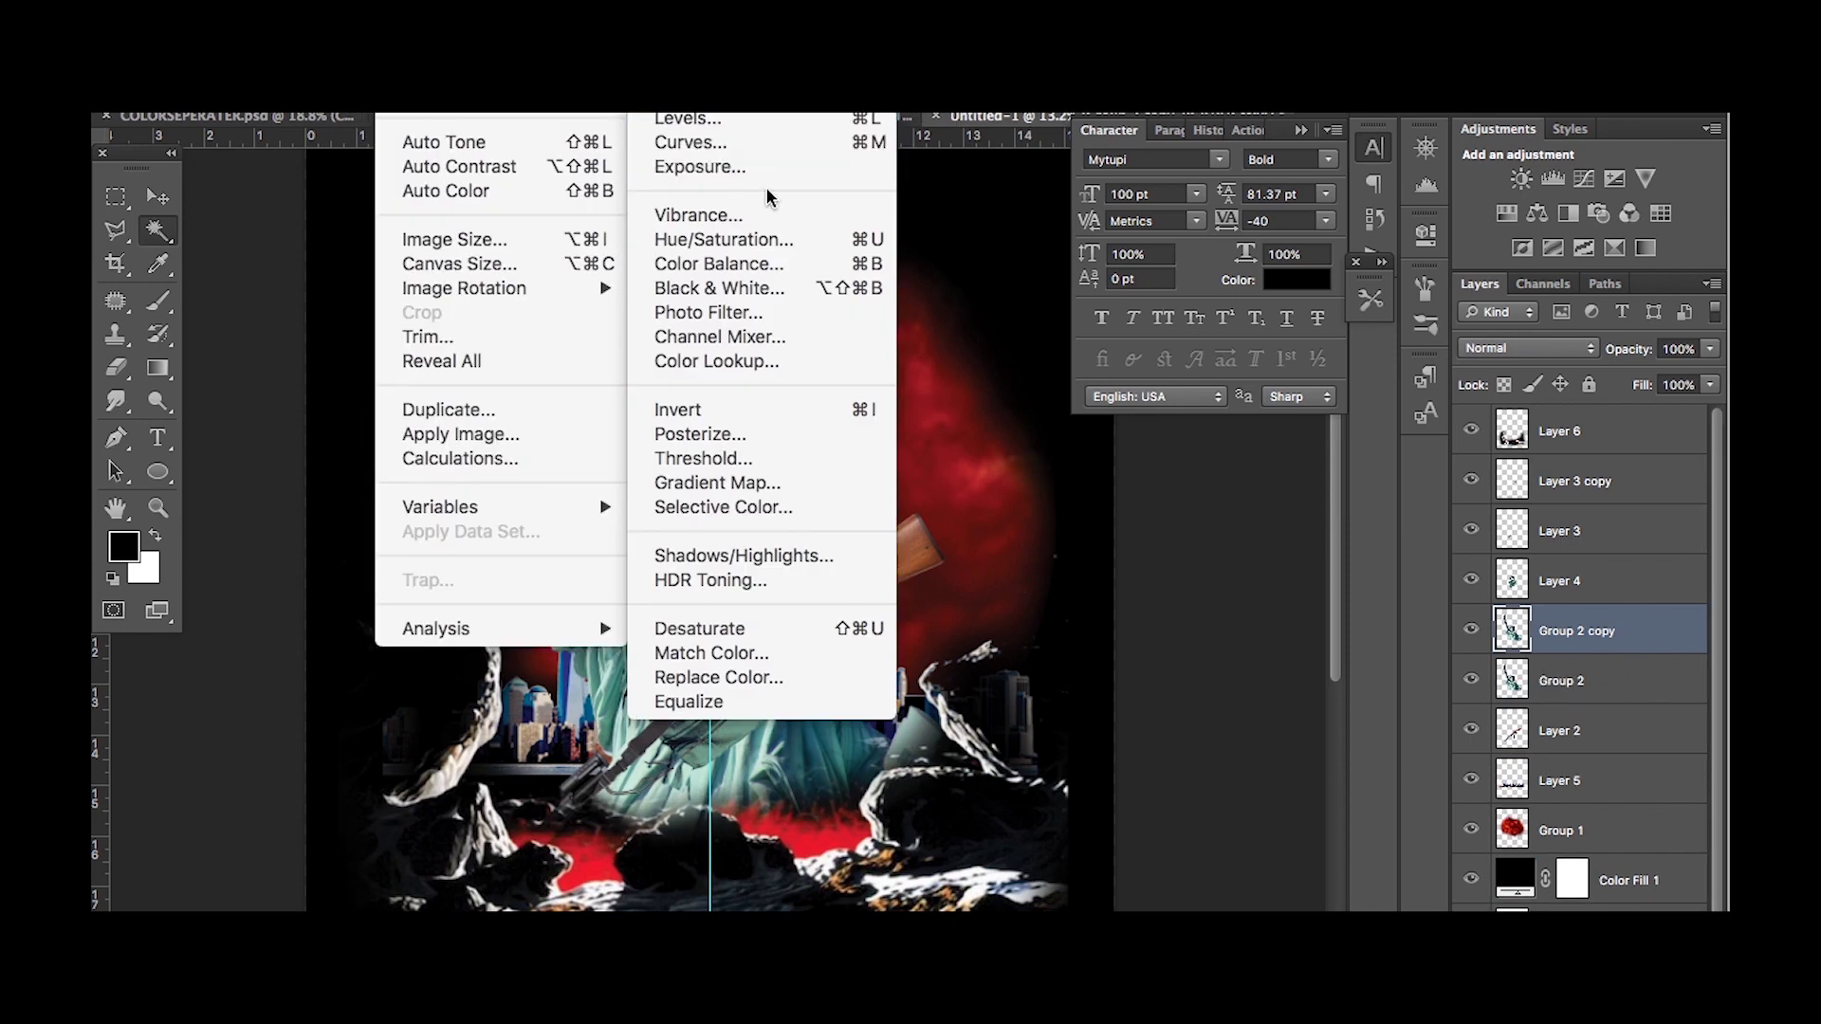
pyautogui.click(711, 653)
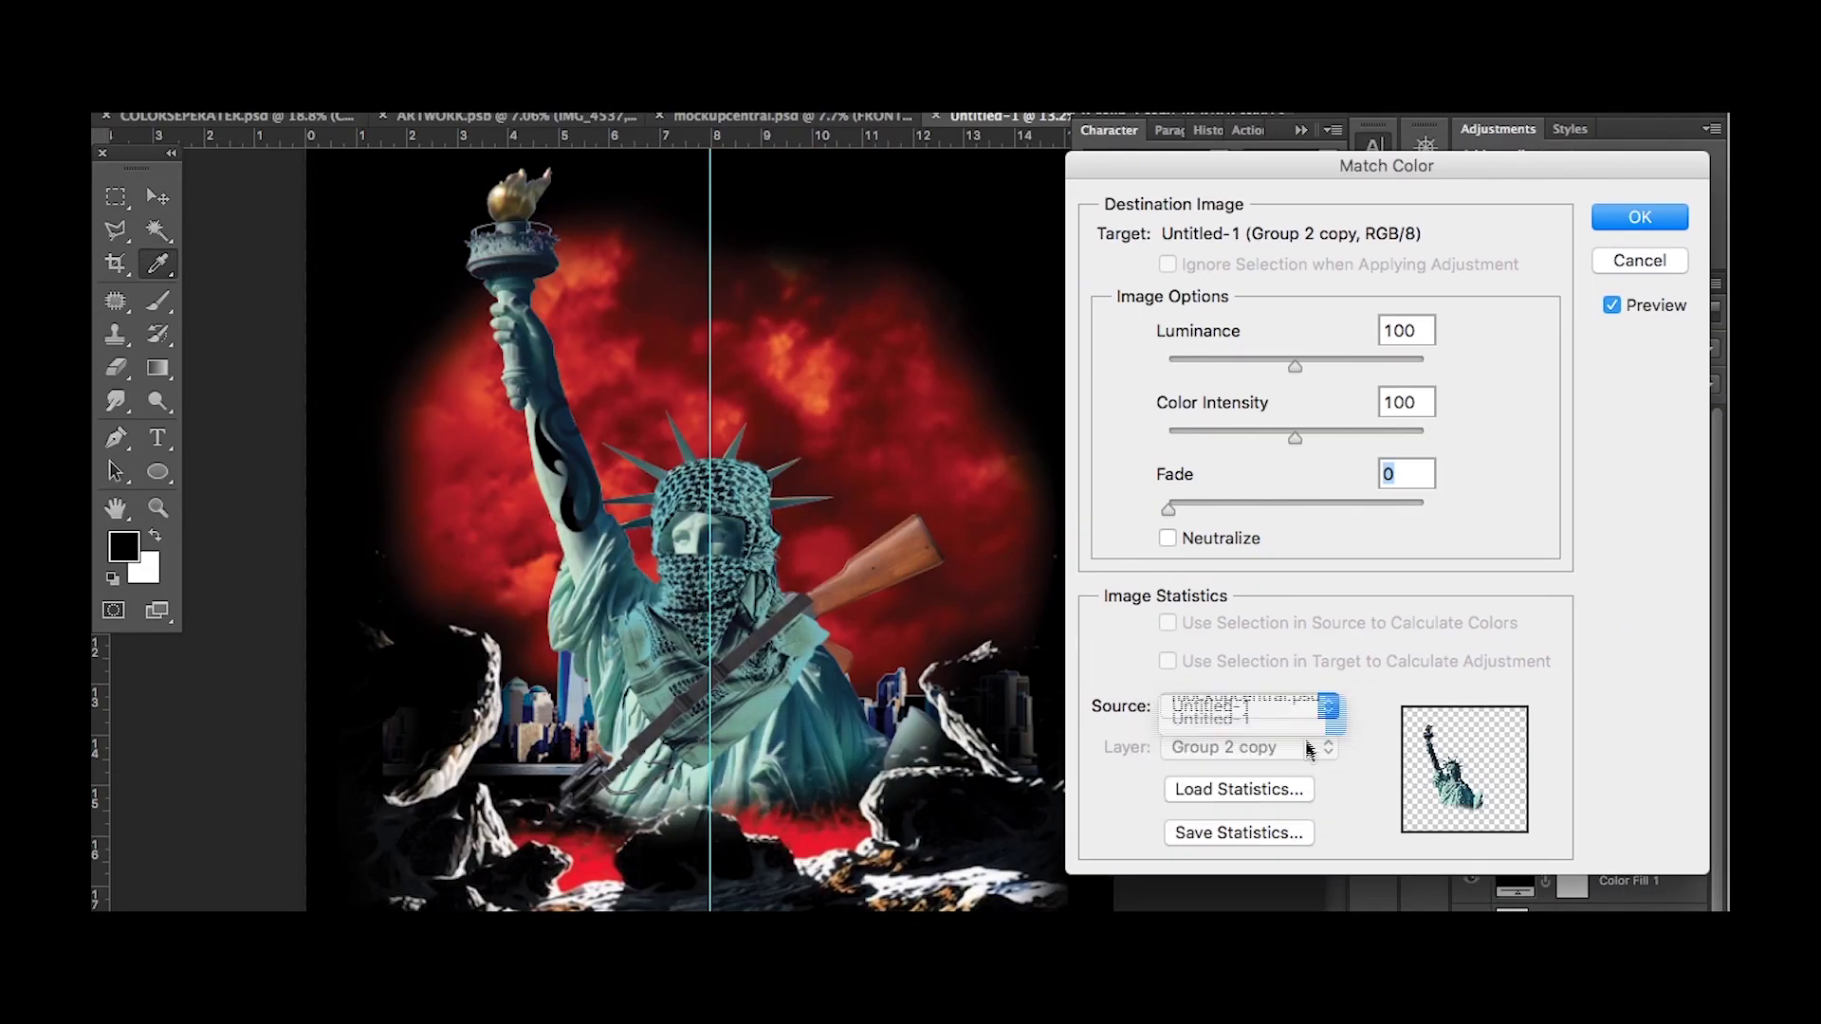
pyautogui.click(1631, 220)
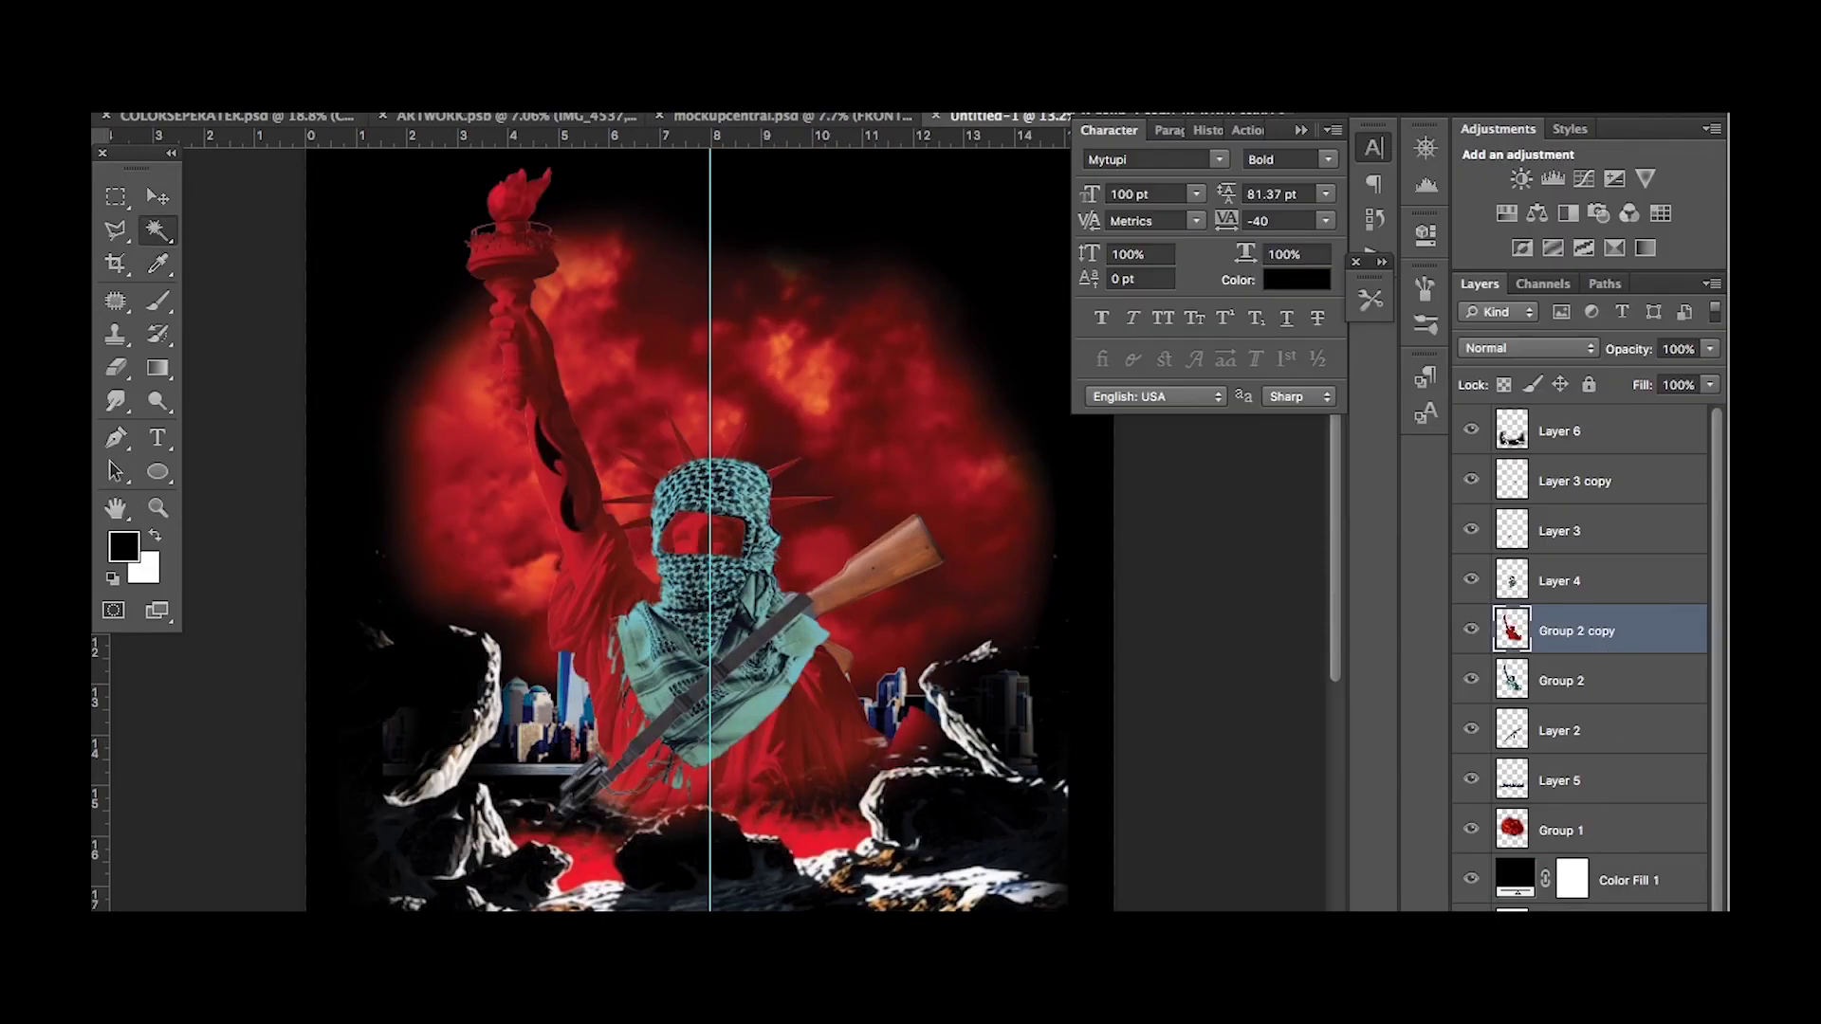
# Hide the red statue copy with a black mask and reveal its red rim light along the torch and raised arm.
pyautogui.press('x')
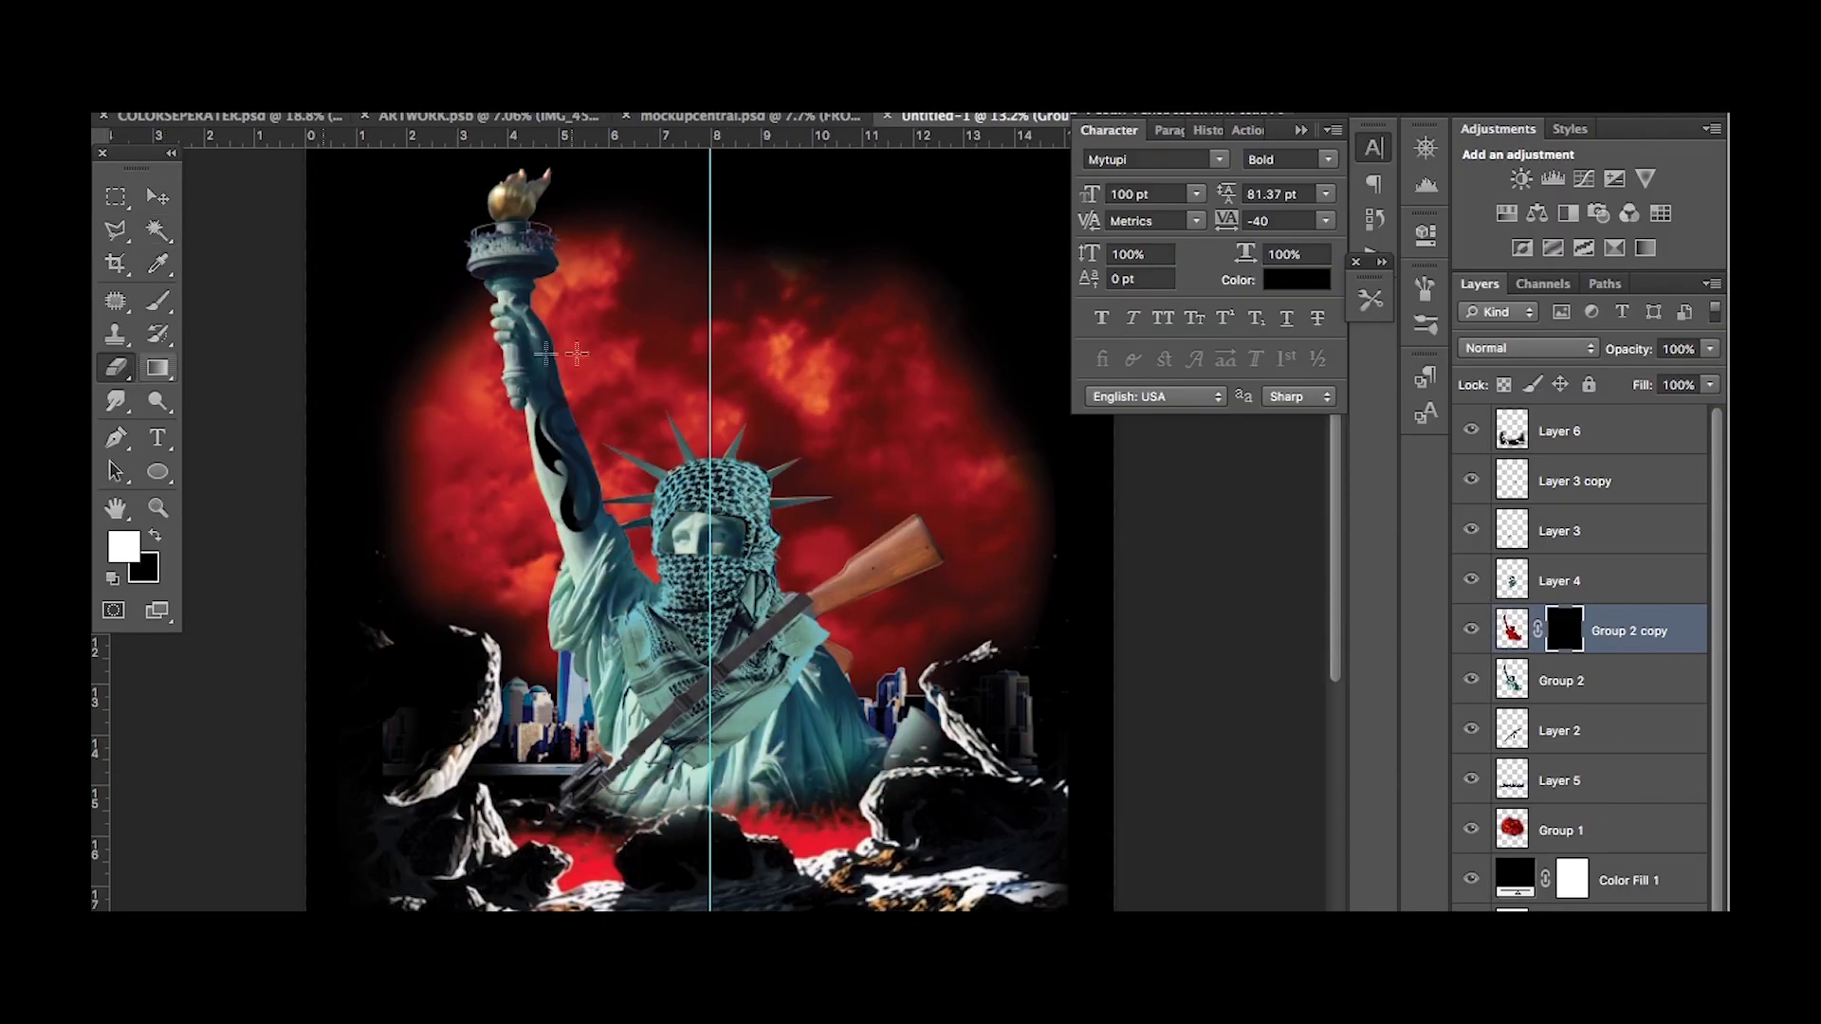
pyautogui.click(133, 100)
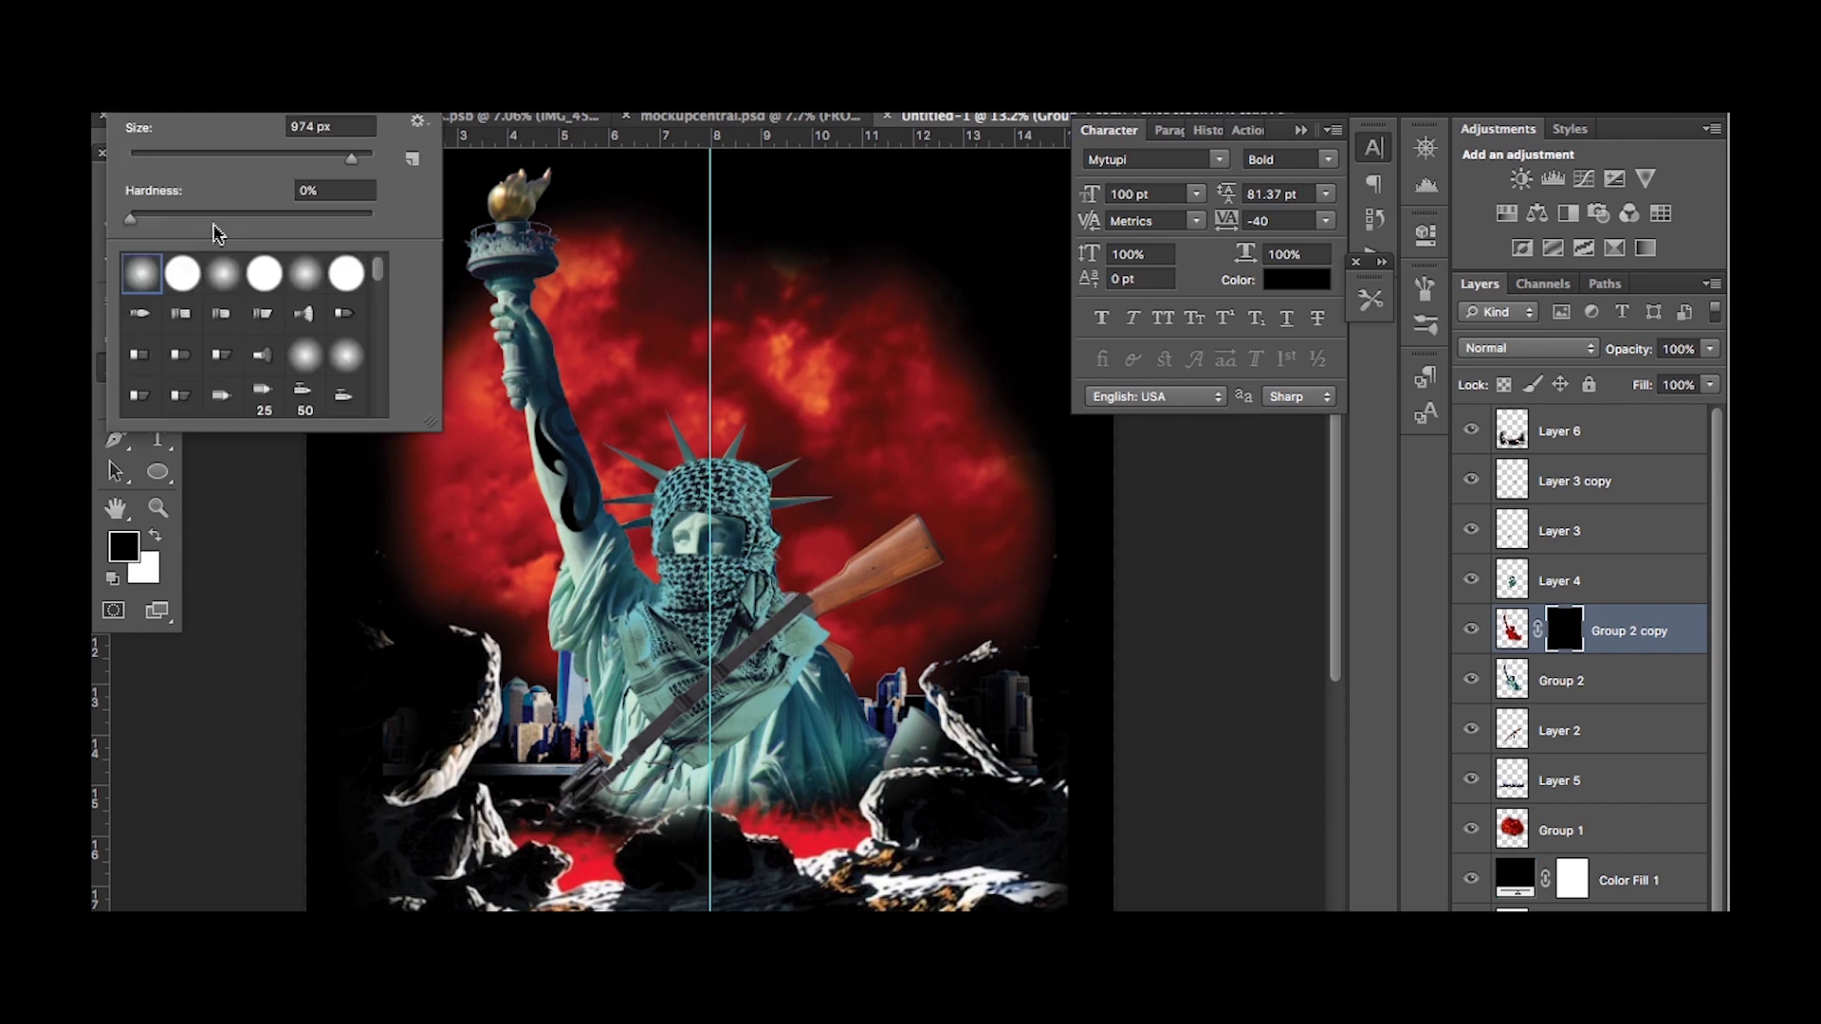
pyautogui.press('Return')
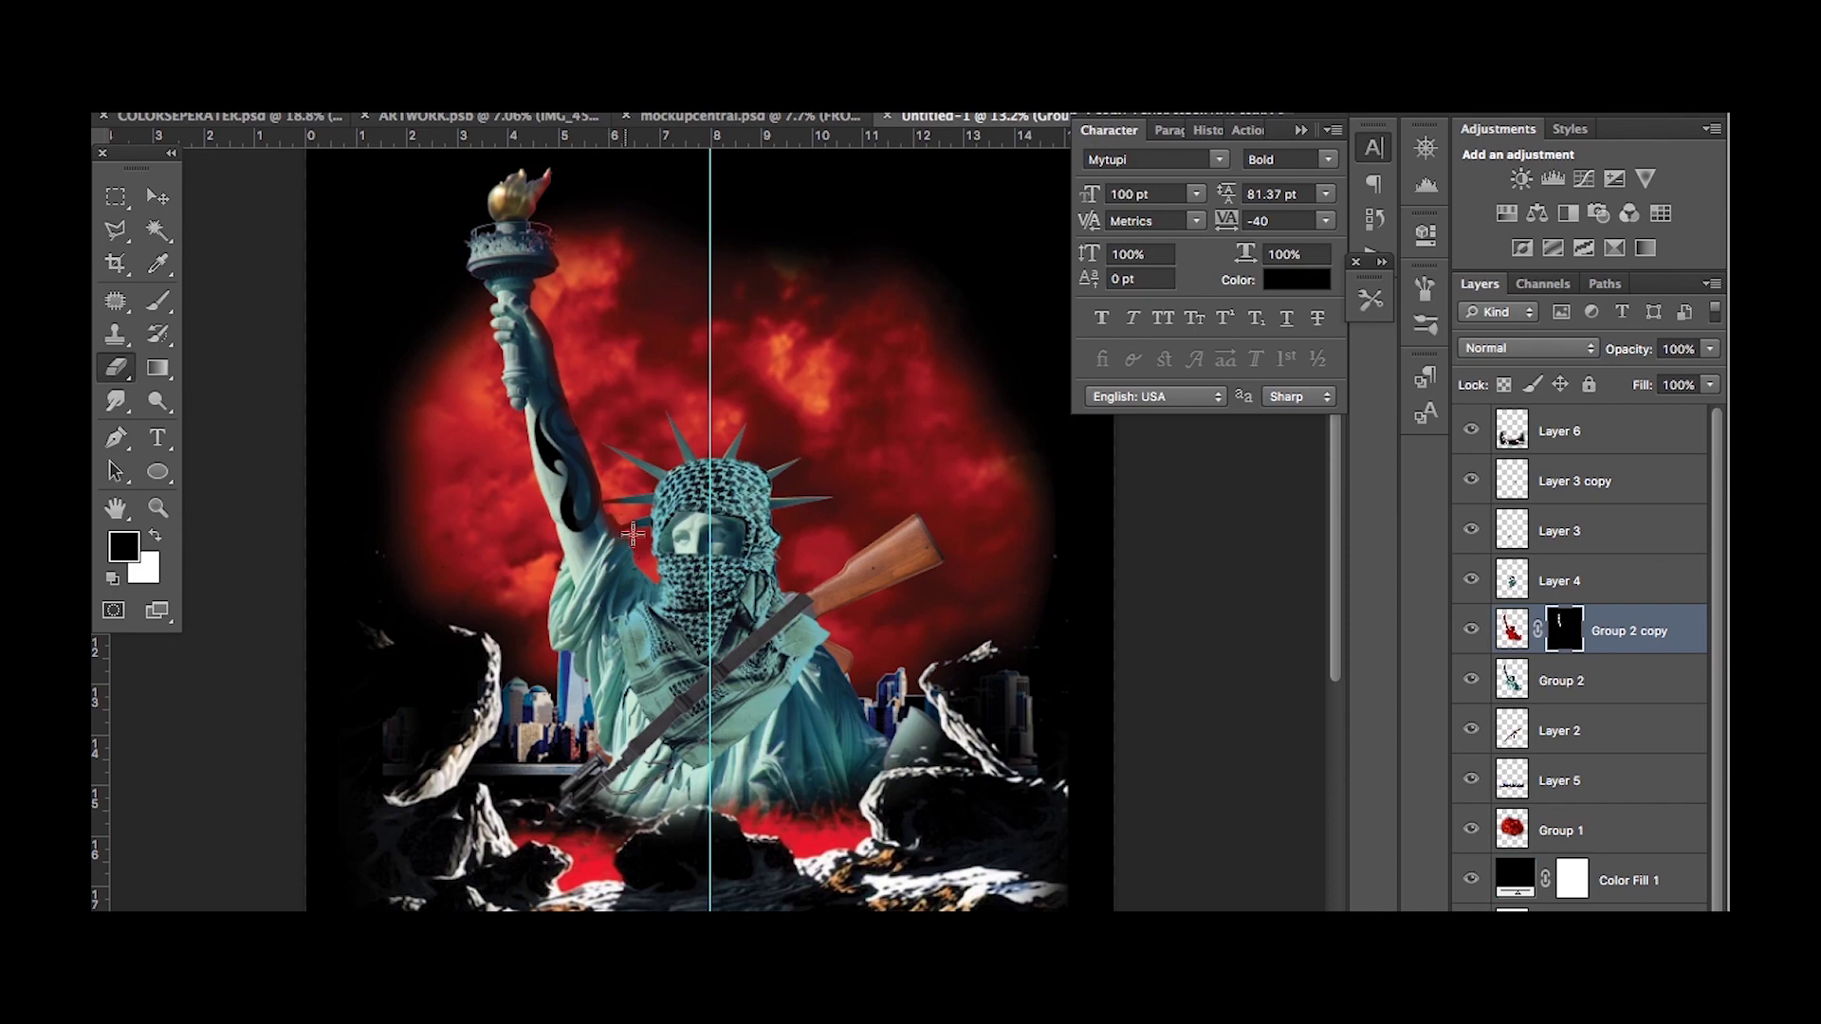
# Reveal the red rim light along the crown spikes on the Group 2 copy mask using a soft eraser.
pyautogui.press('z')
pyautogui.moveTo(791, 500); pyautogui.dragTo(652, 470)
pyautogui.moveTo(948, 429)
pyautogui.mouseDown()
pyautogui.moveTo(1051, 399)
pyautogui.moveTo(724, 418)
pyautogui.mouseUp()
pyautogui.click(133, 99)
pyautogui.press('Return')
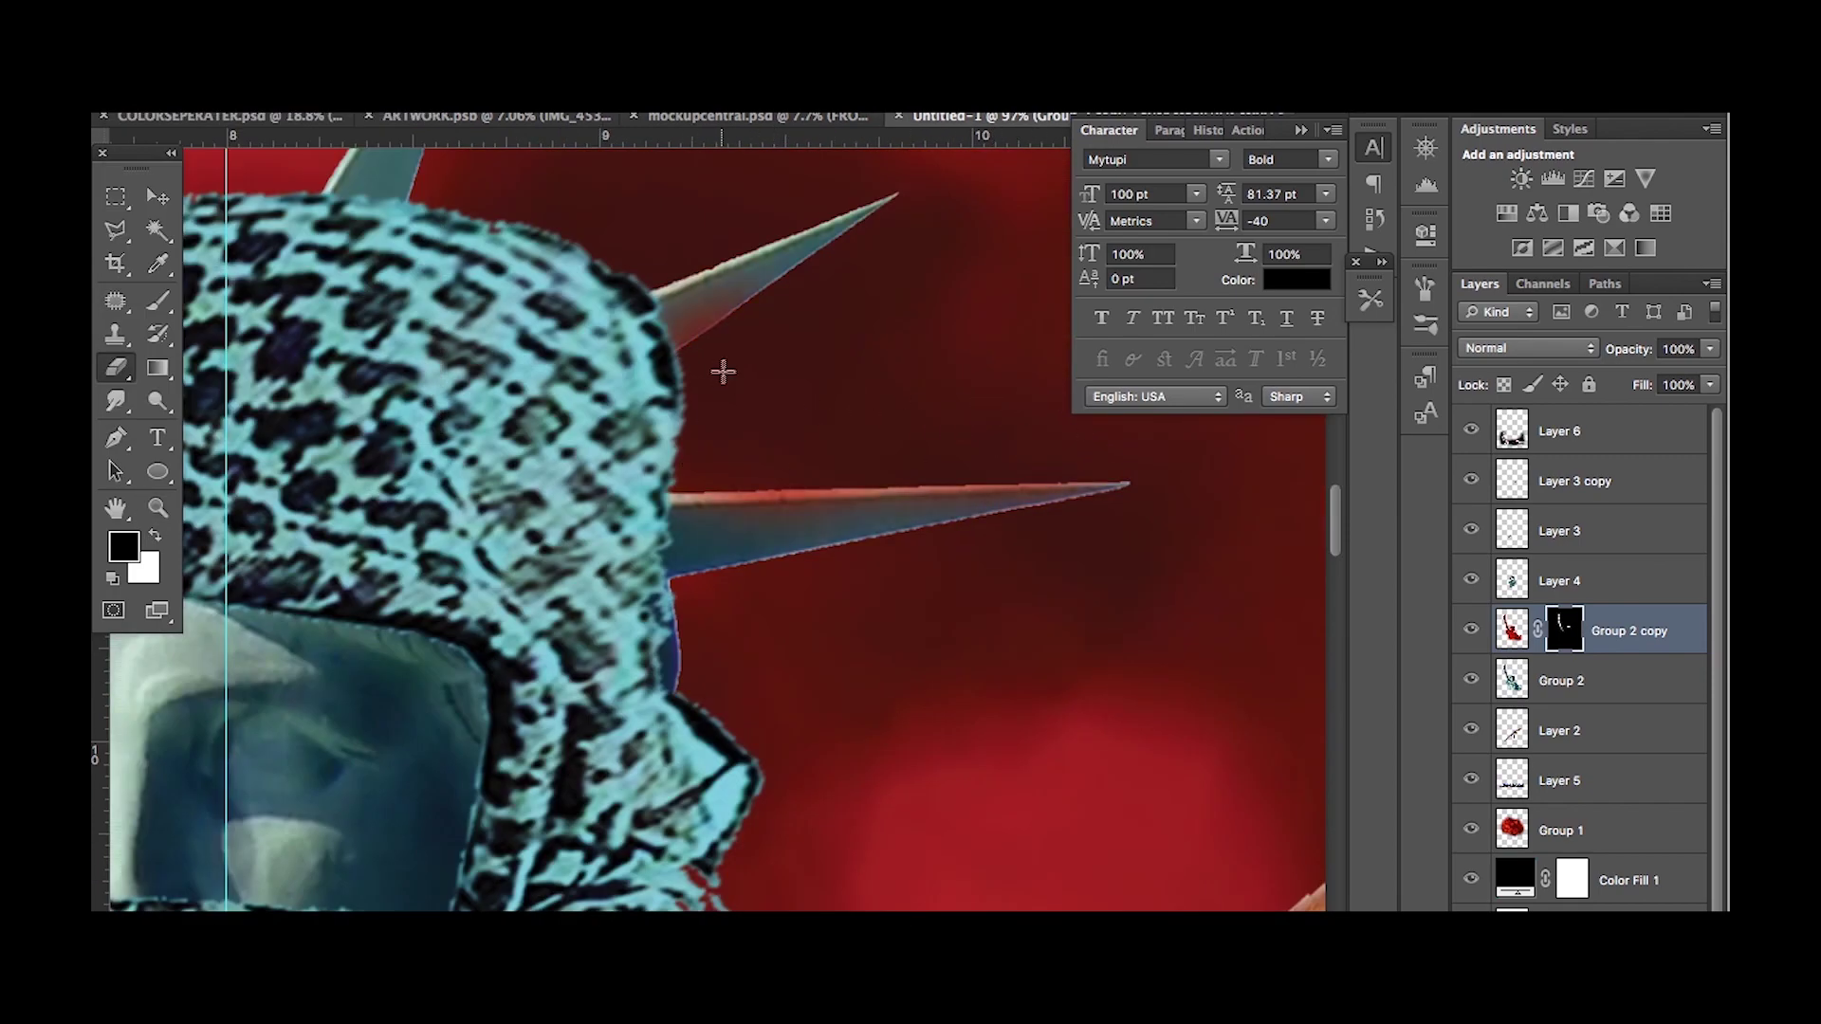
pyautogui.scroll(5, 537, 496)
pyautogui.hscroll(-5, 708, 480)
pyautogui.click(133, 100)
pyautogui.press('Return')
pyautogui.scroll(-5, 679, 533)
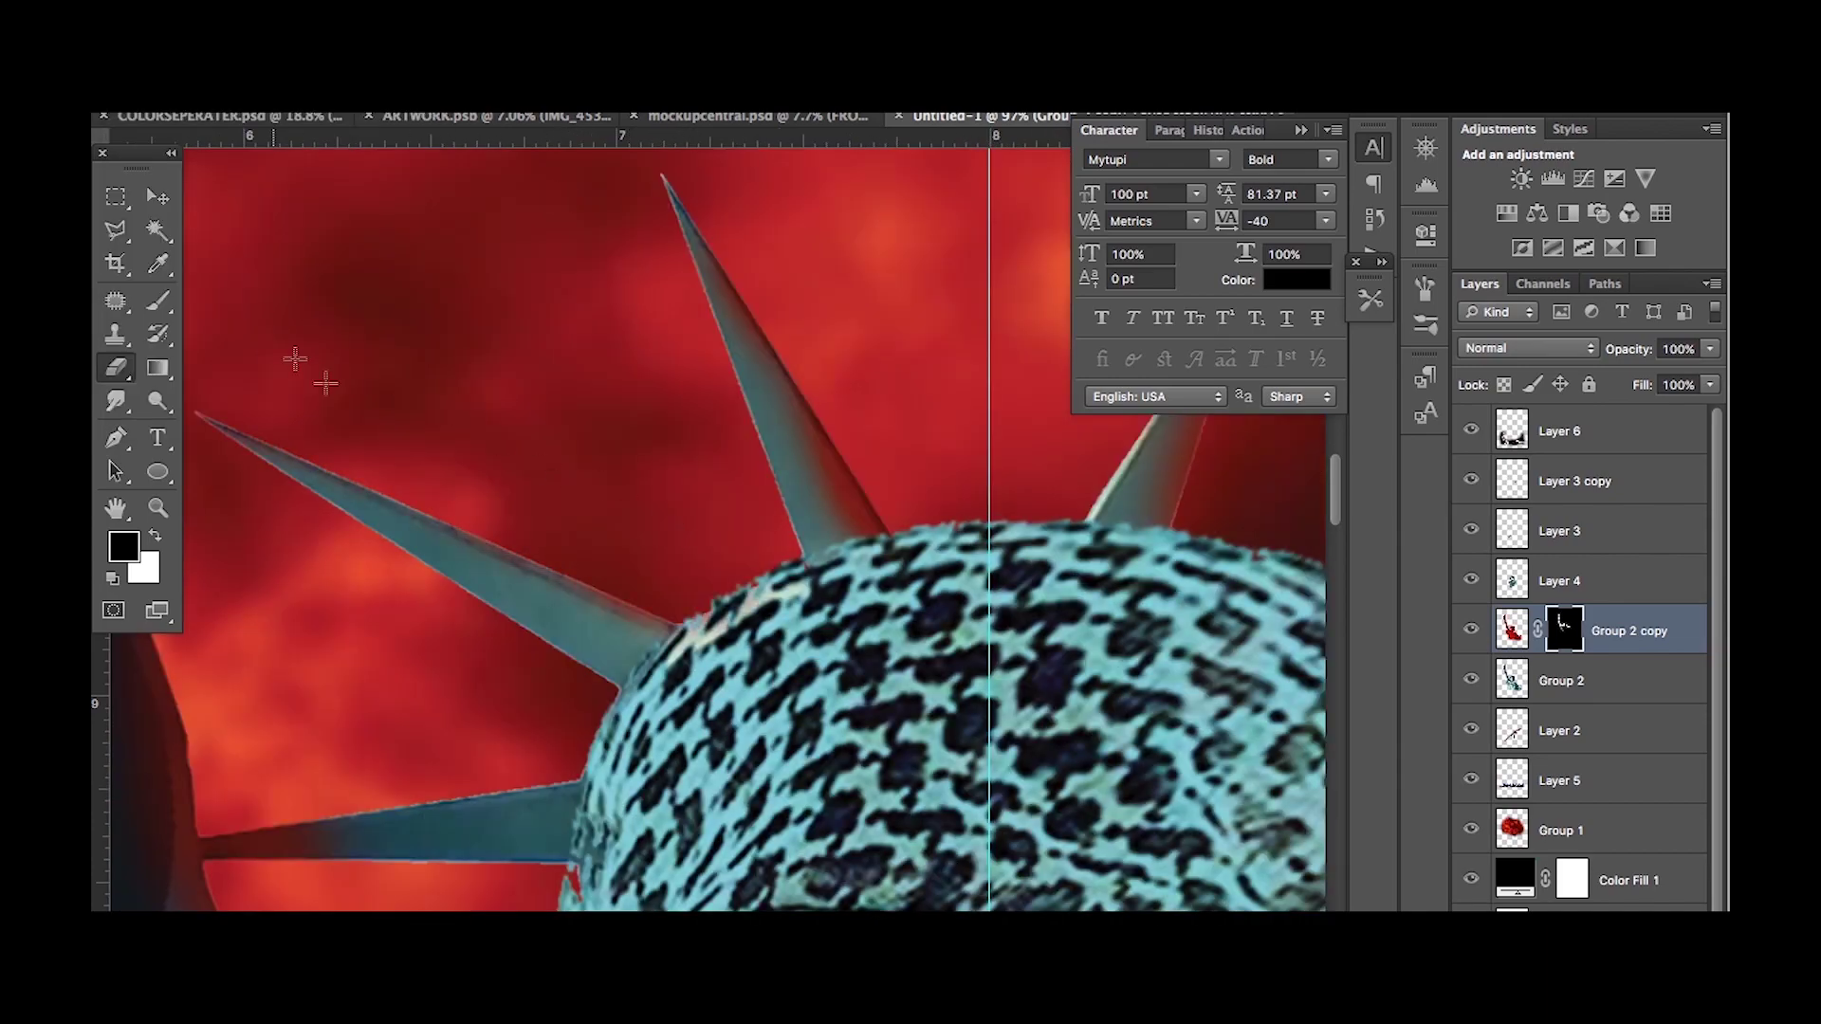
# Extend the red rim light on the Group 2 copy mask along the robe, shoulders and arm with a resized soft eraser.
pyautogui.press('z')
pyautogui.scroll(-3, 654, 602)
pyautogui.scroll(-2, 379, 475)
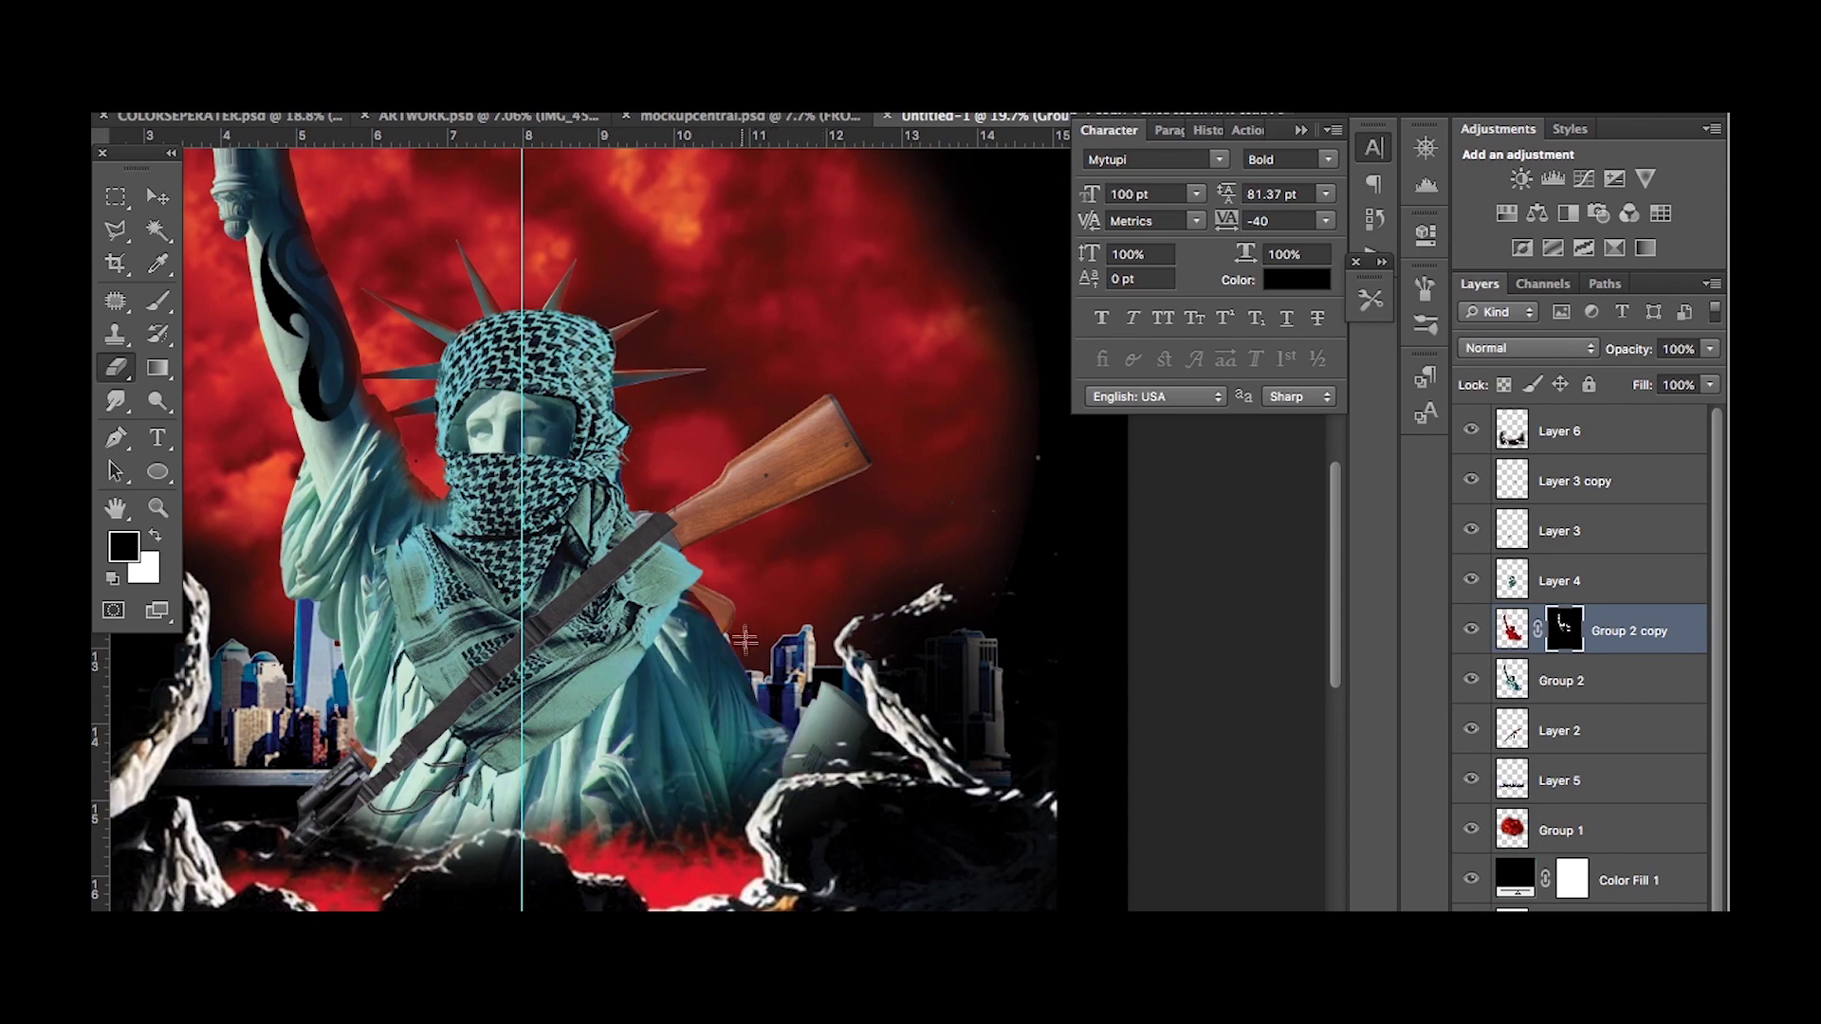
pyautogui.hscroll(-5, 766, 681)
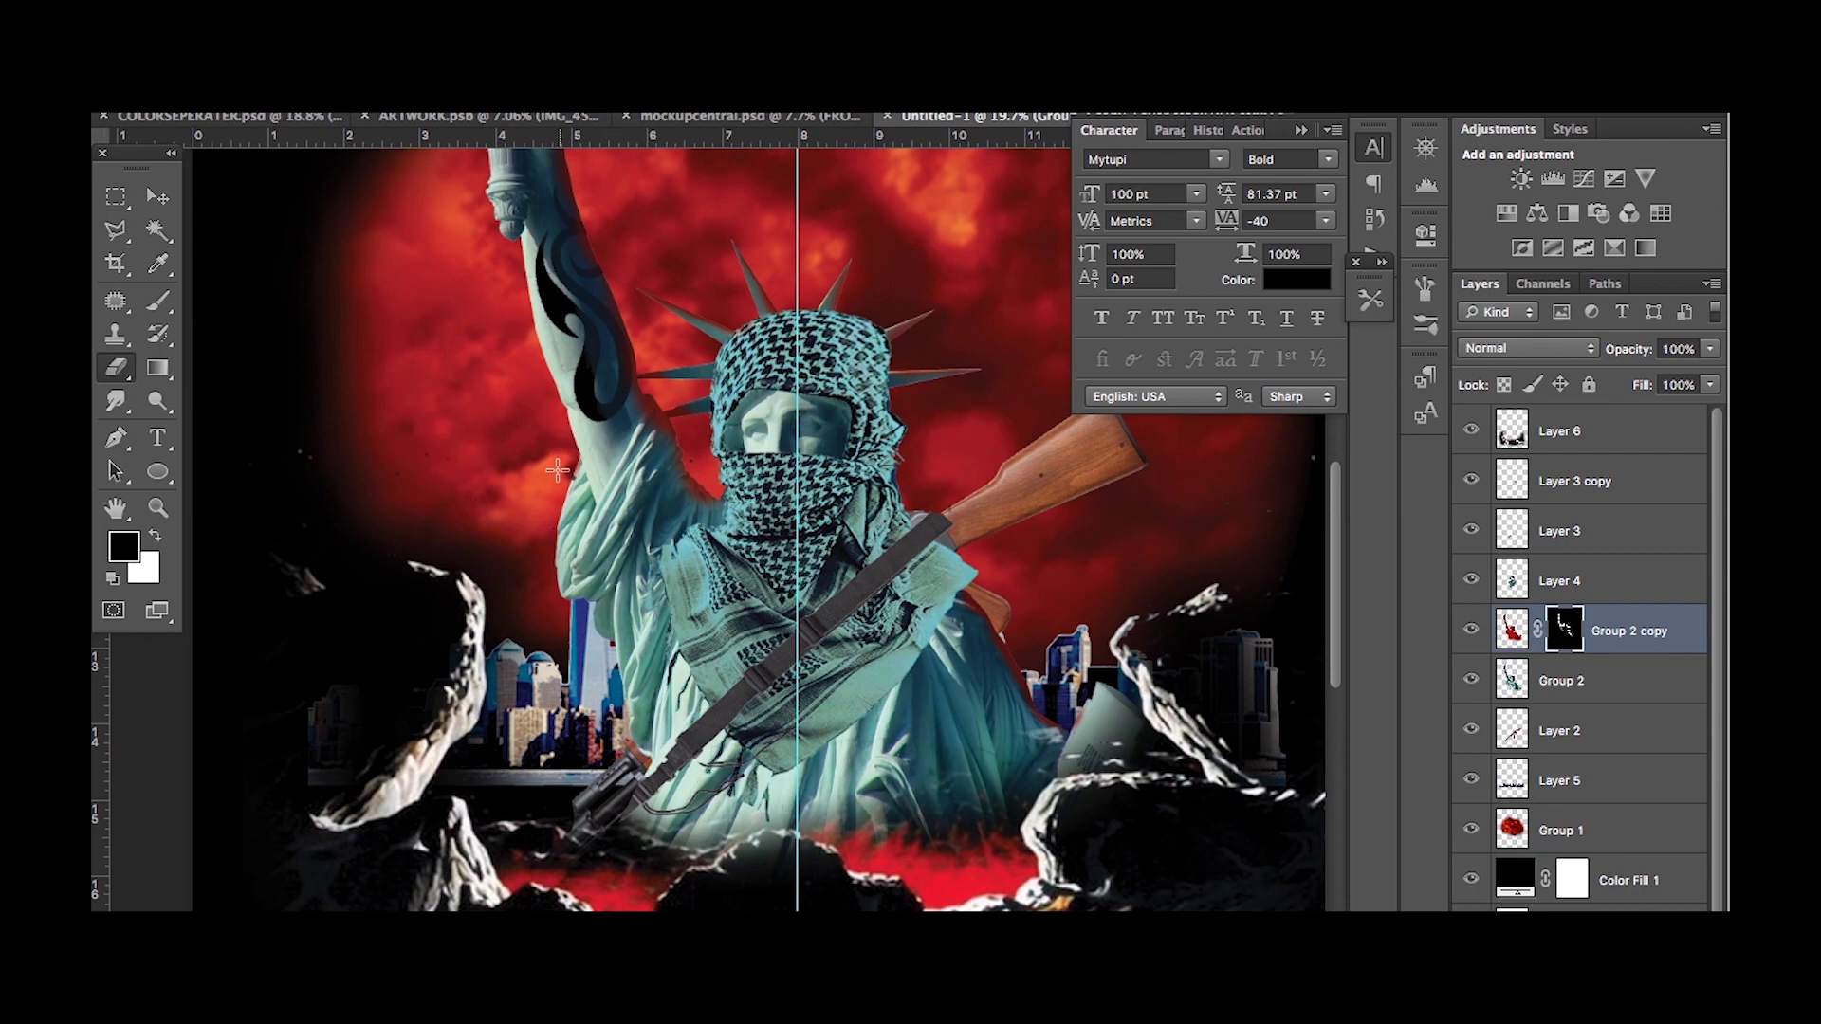
pyautogui.scroll(4, 555, 606)
pyautogui.rightClick(439, 497)
pyautogui.moveTo(303, 183); pyautogui.dragTo(370, 183)
pyautogui.press('Return')
pyautogui.press('z')
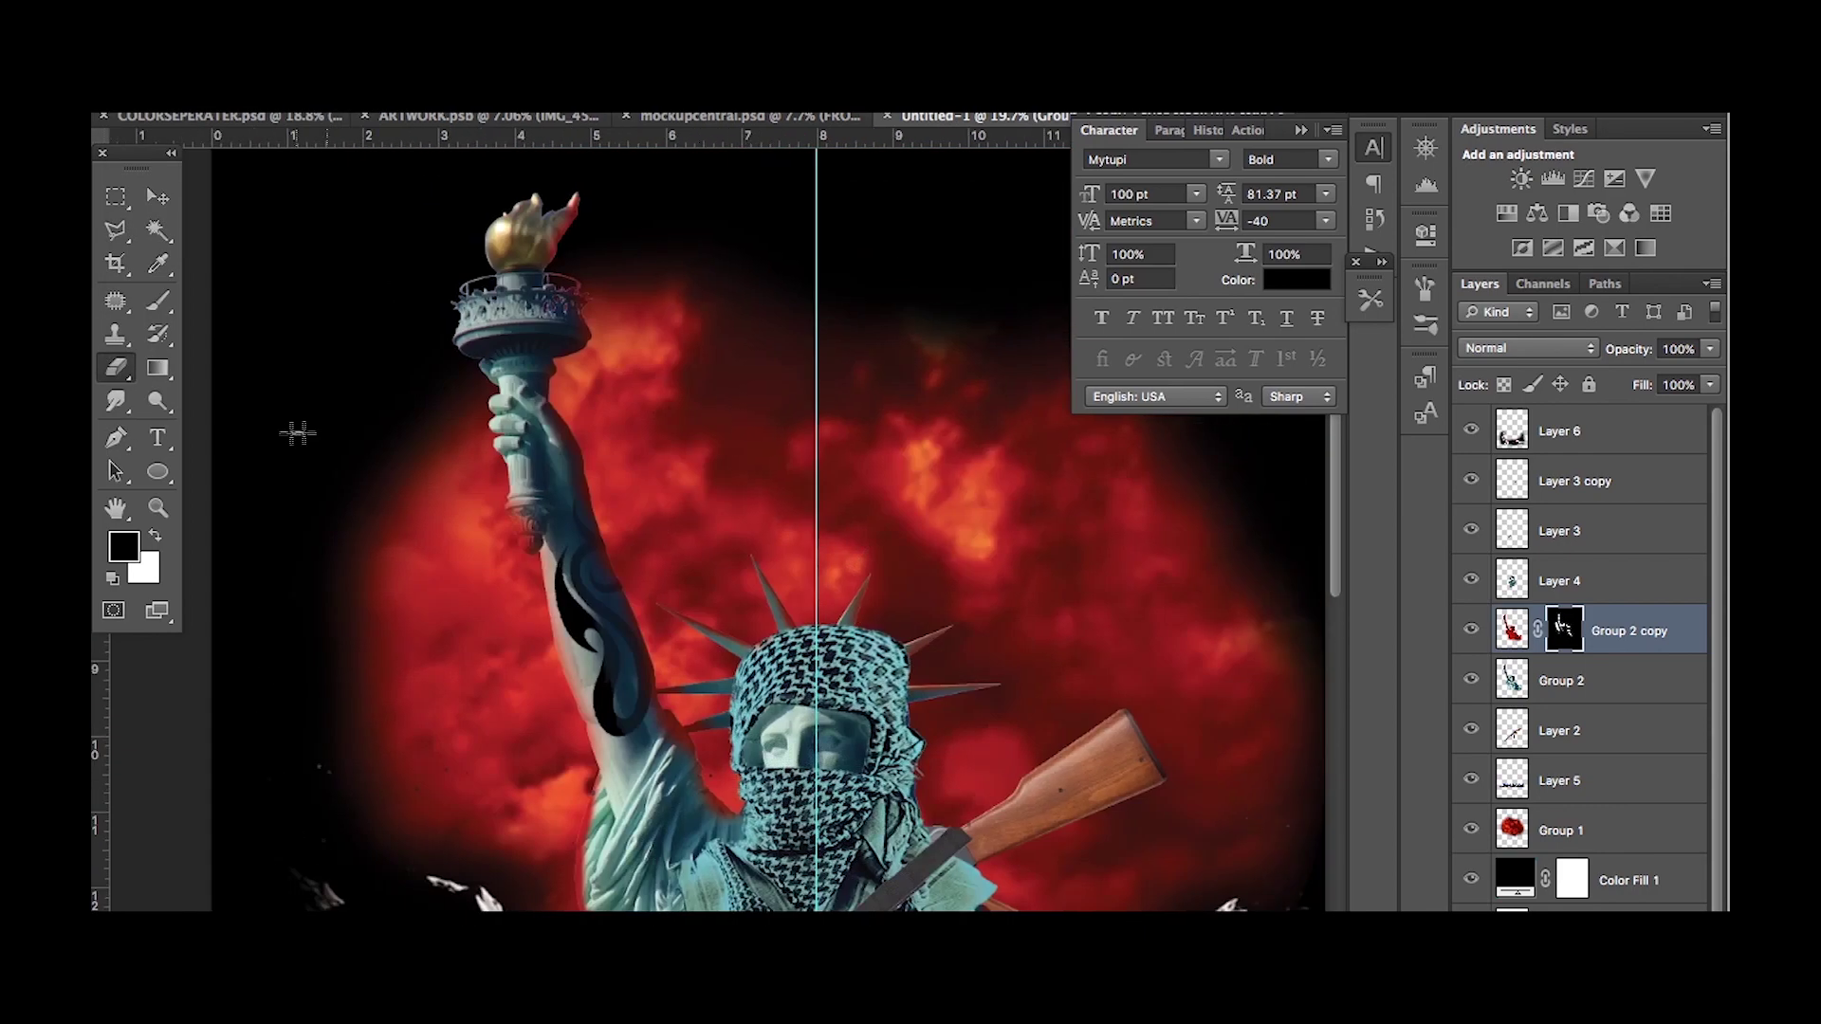
# Duplicate the Layer 2 rifle, tint the copy red with Match Color, and mask it to show red only on the stock.
pyautogui.keyDown('alt'); pyautogui.click(293, 427); pyautogui.keyUp('alt')
pyautogui.moveTo(1618, 736); pyautogui.dragTo(1618, 752)
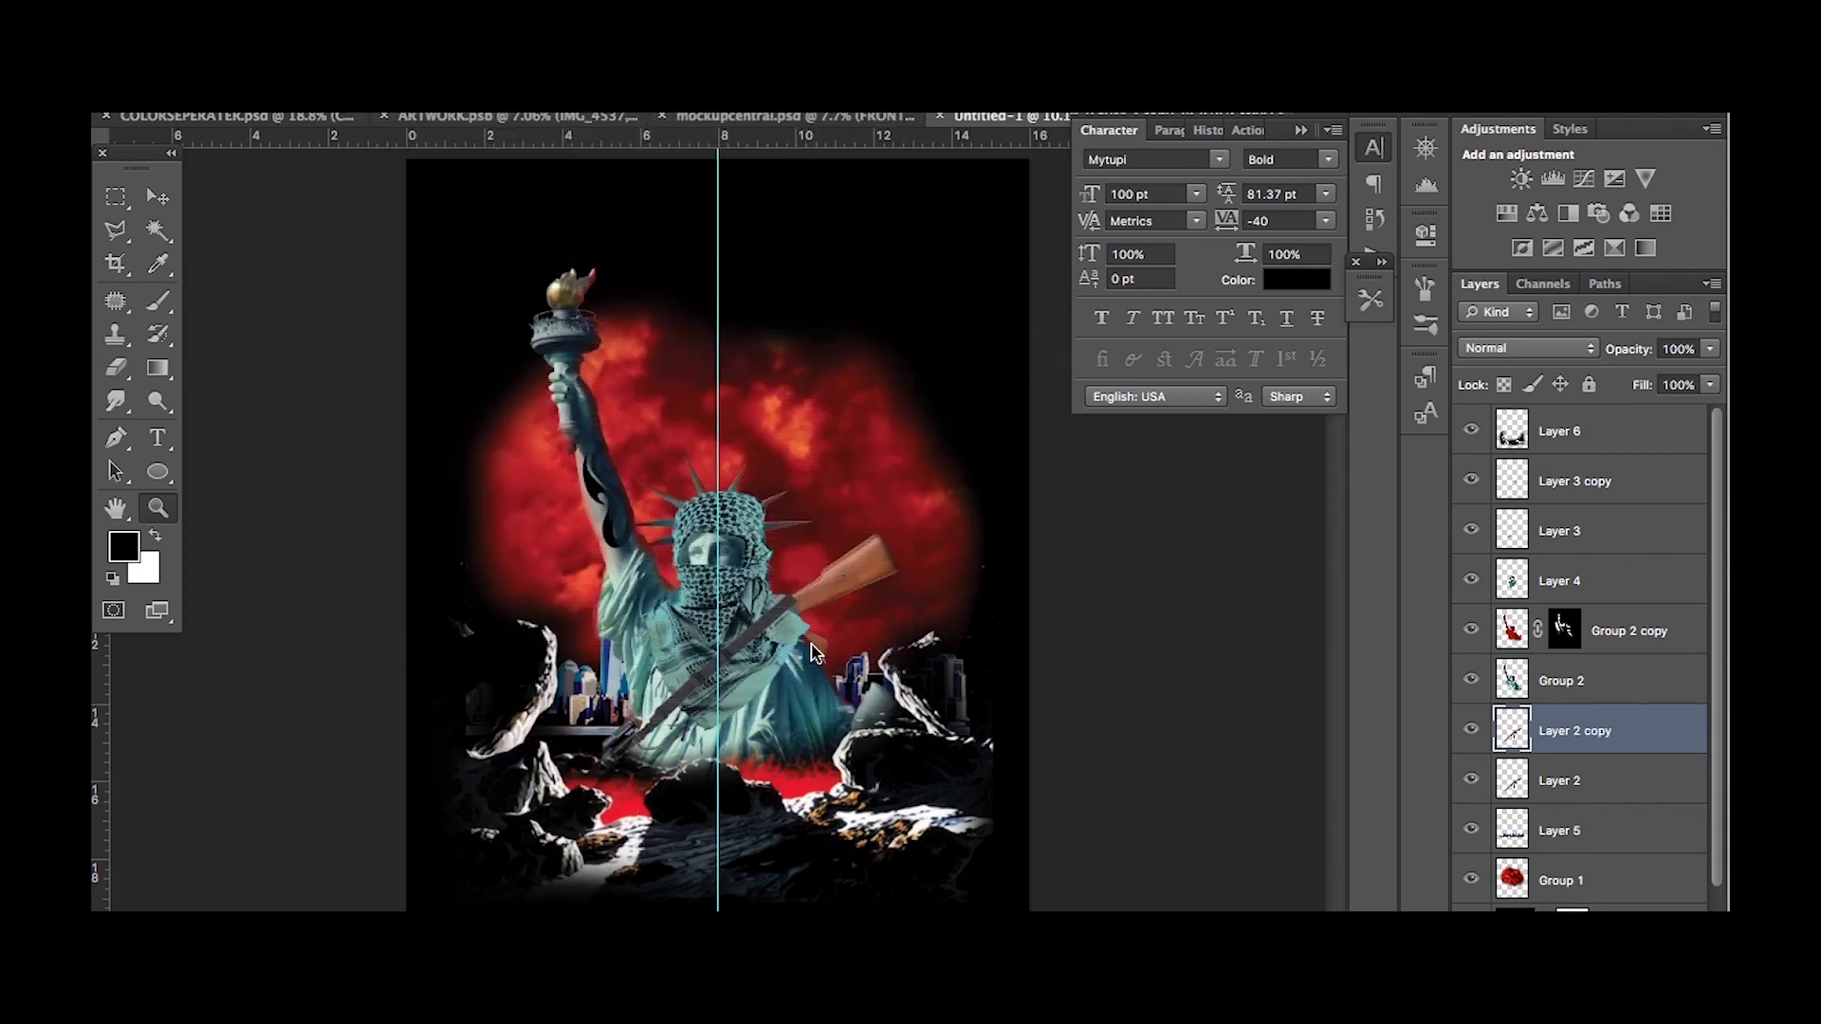
pyautogui.click(1252, 745)
pyautogui.click(1233, 797)
pyautogui.click(1633, 215)
pyautogui.hotkey('ctrl', 'i')
pyautogui.press('e')
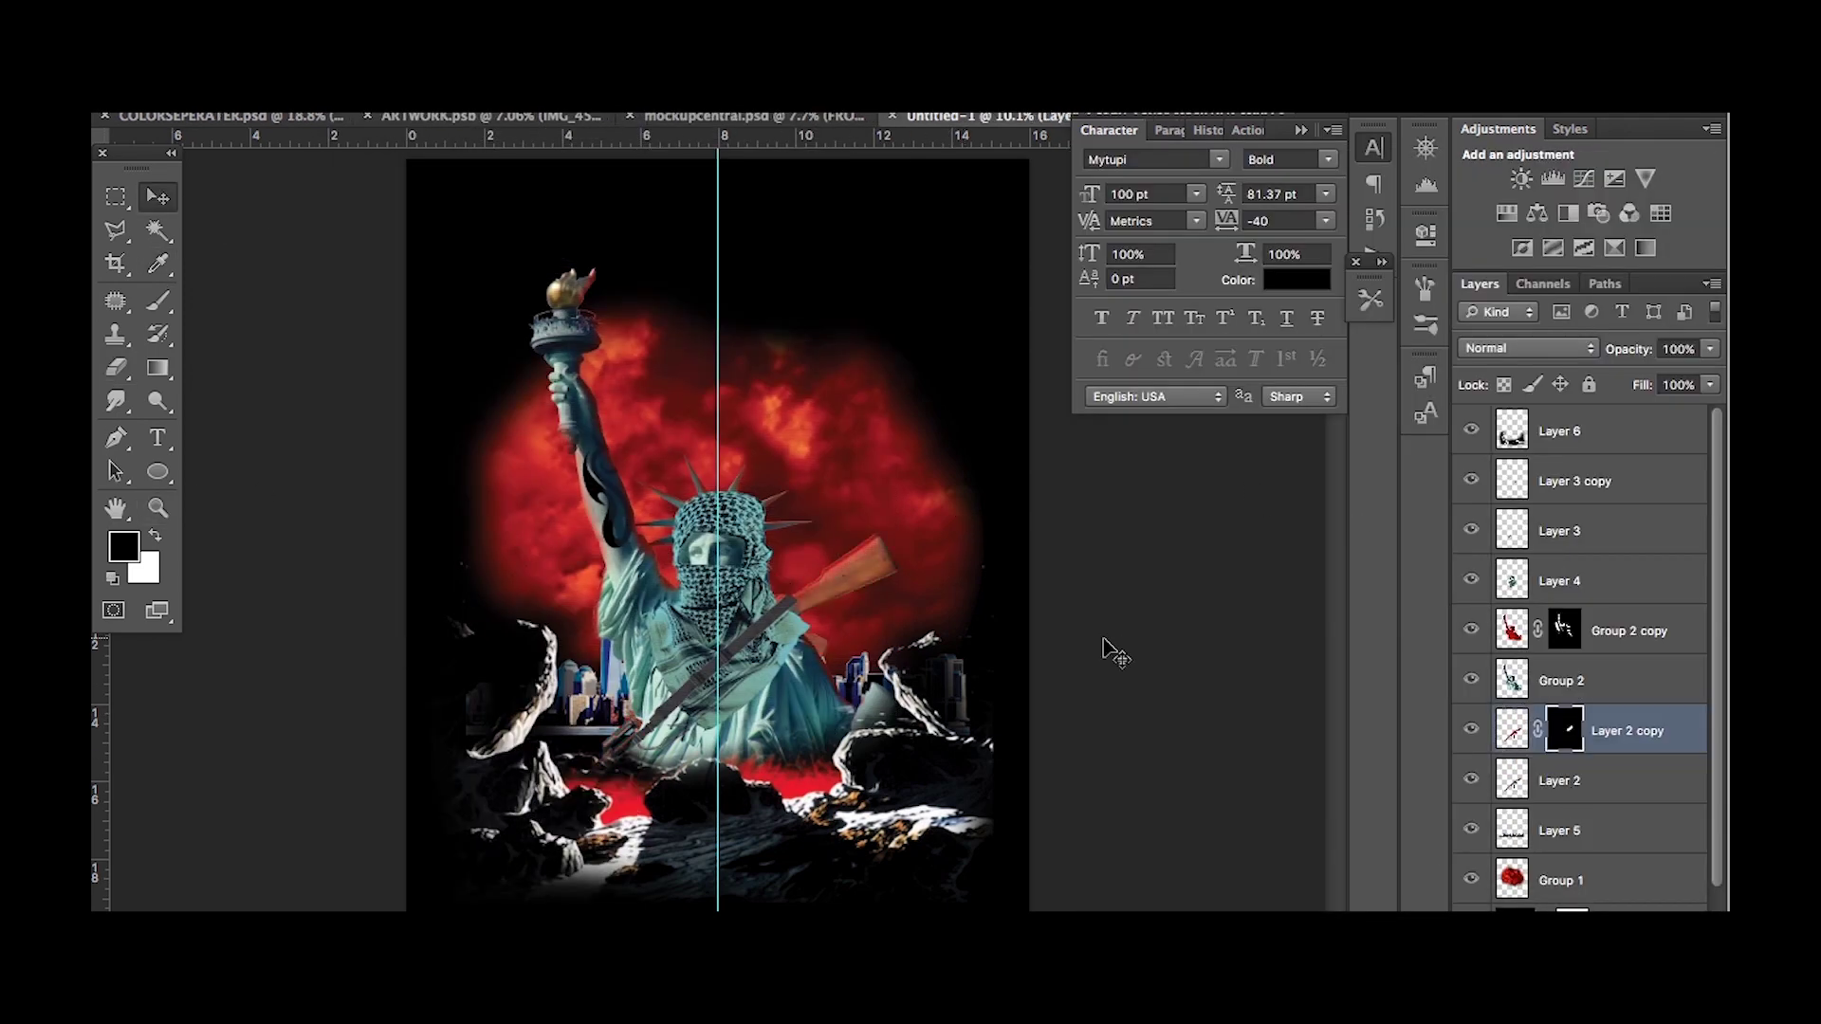
# Select all the artwork layers above Color Fill 1, scale the whole composition down slightly, and move it up.
pyautogui.hotkey('ctrl', '0')
pyautogui.click(1638, 455)
pyautogui.keyDown('shift'); pyautogui.click(1651, 828); pyautogui.keyUp('shift')
pyautogui.hotkey('ctrl', 't')
pyautogui.moveTo(968, 284); pyautogui.dragTo(944, 332)
pyautogui.moveTo(899, 442); pyautogui.dragTo(903, 409)
pyautogui.press('Return')
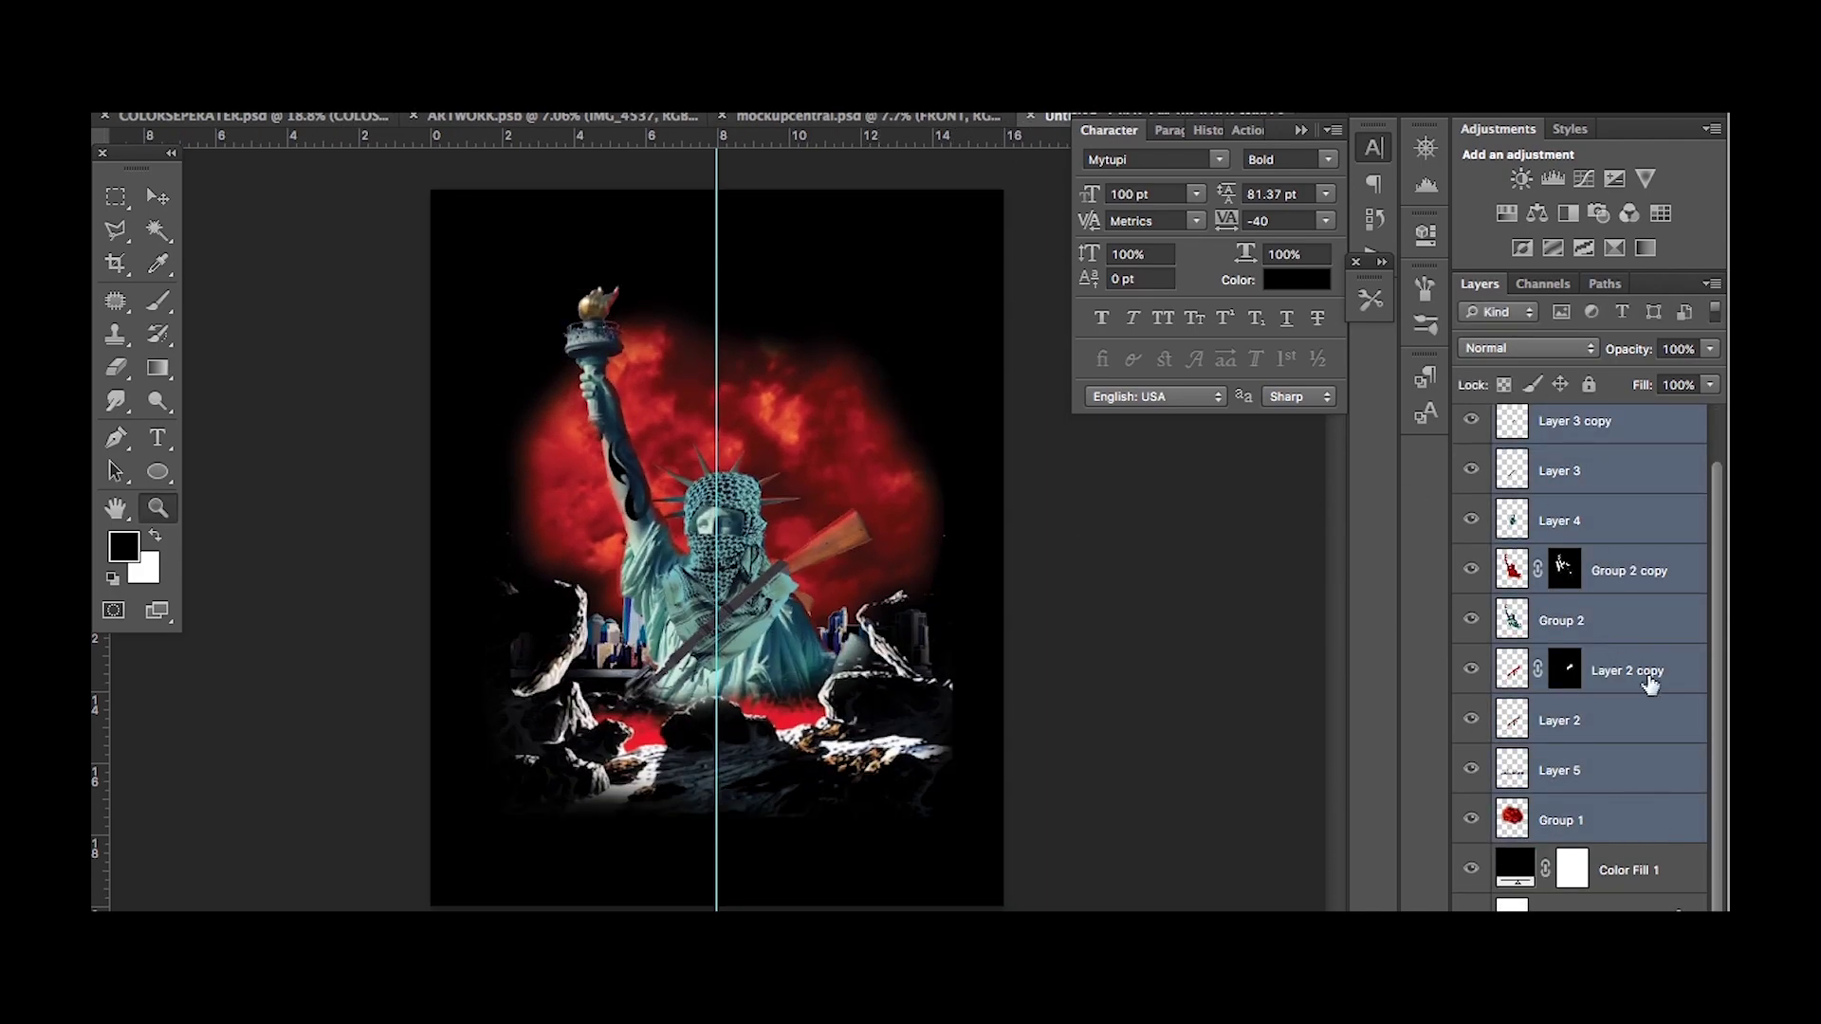
# Convert the masked Group 2 copy and the masked Layer 2 copy into Group 3 and Group 4.
pyautogui.click(1649, 685)
pyautogui.click(1632, 583)
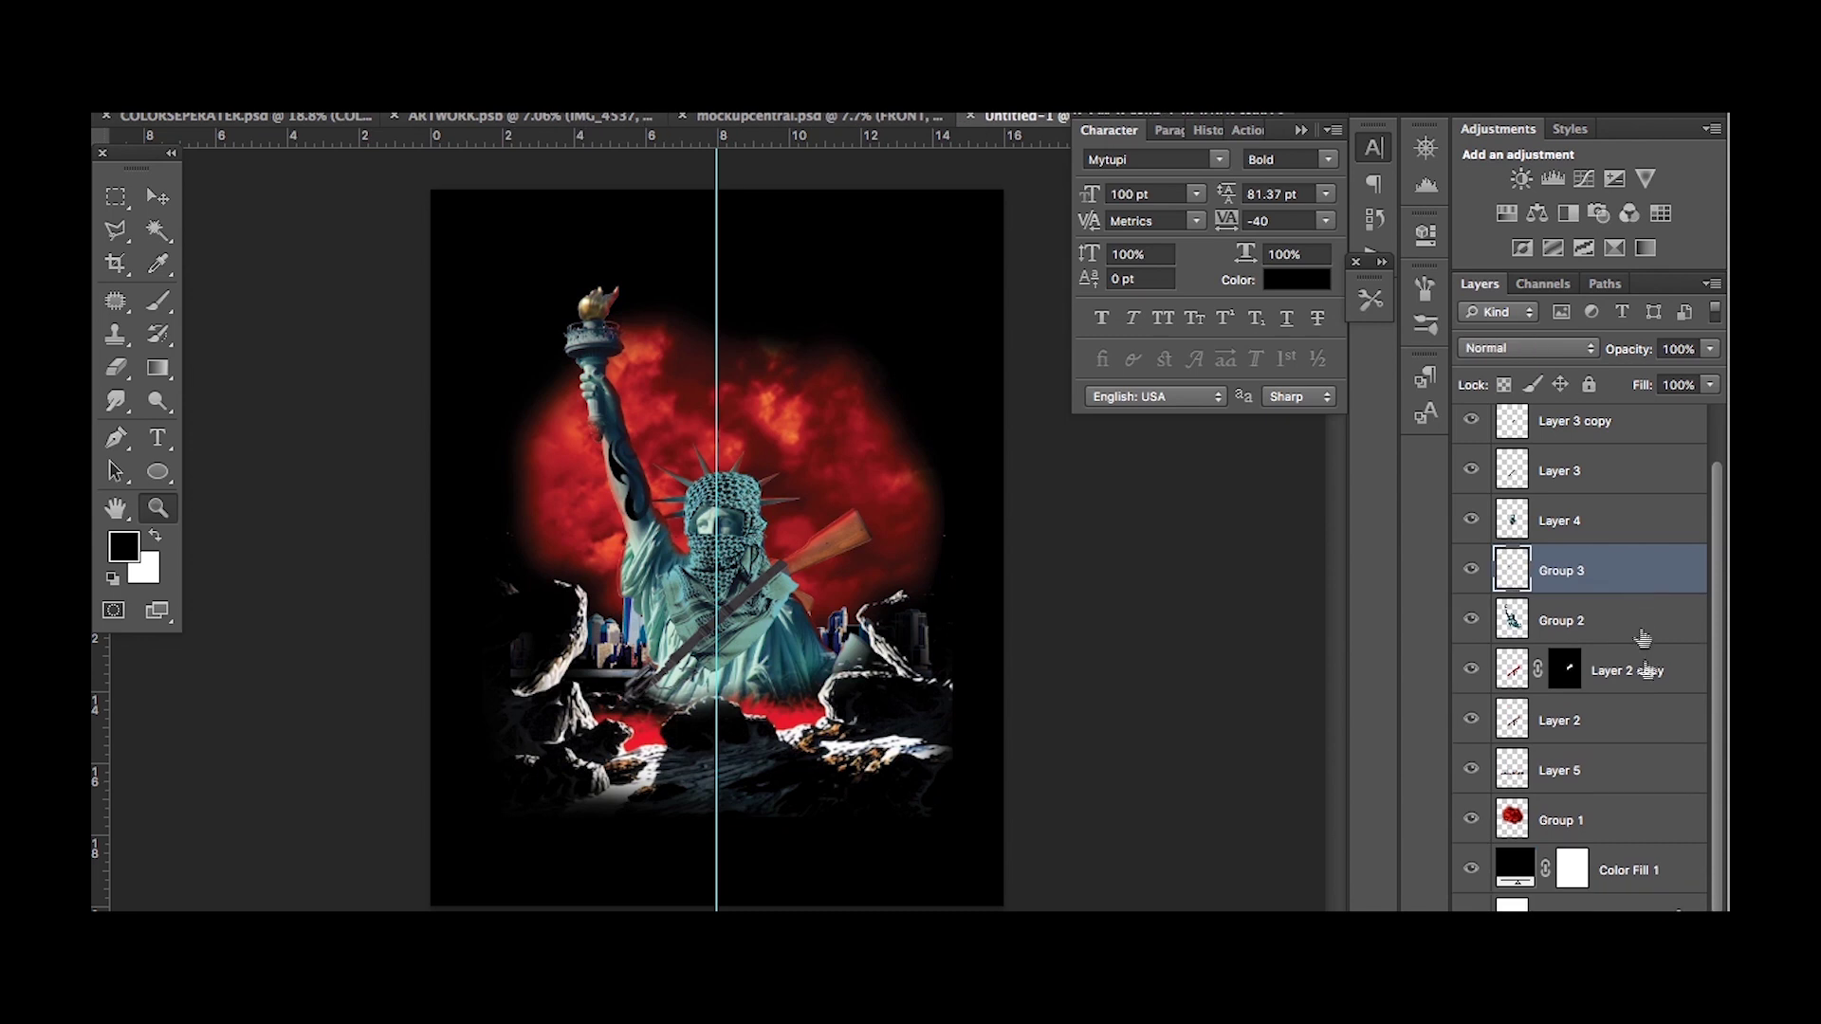
pyautogui.click(1637, 670)
pyautogui.hotkey('ctrl', 'g')
# Try shifting the Underlying Layer white Blend If slider on the Group 2 statue.
pyautogui.click(1624, 630)
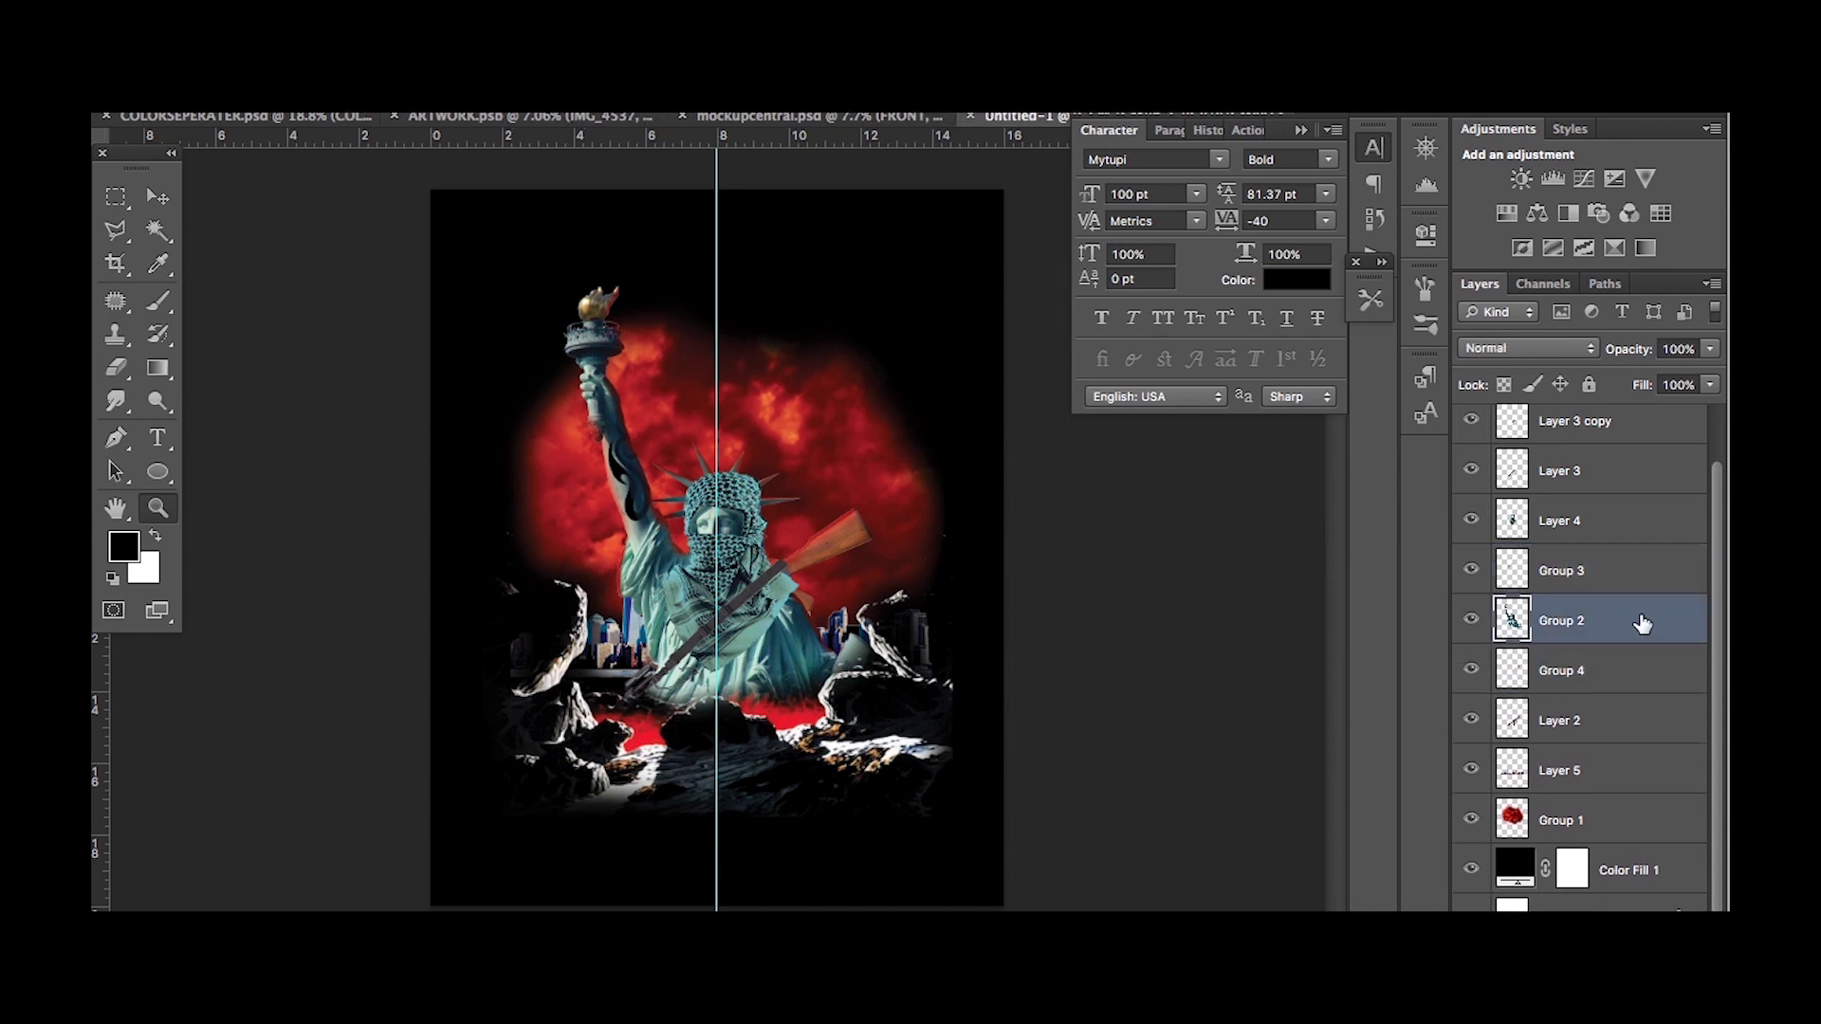
pyautogui.doubleClick(1642, 623)
pyautogui.moveTo(1504, 809); pyautogui.dragTo(1432, 814)
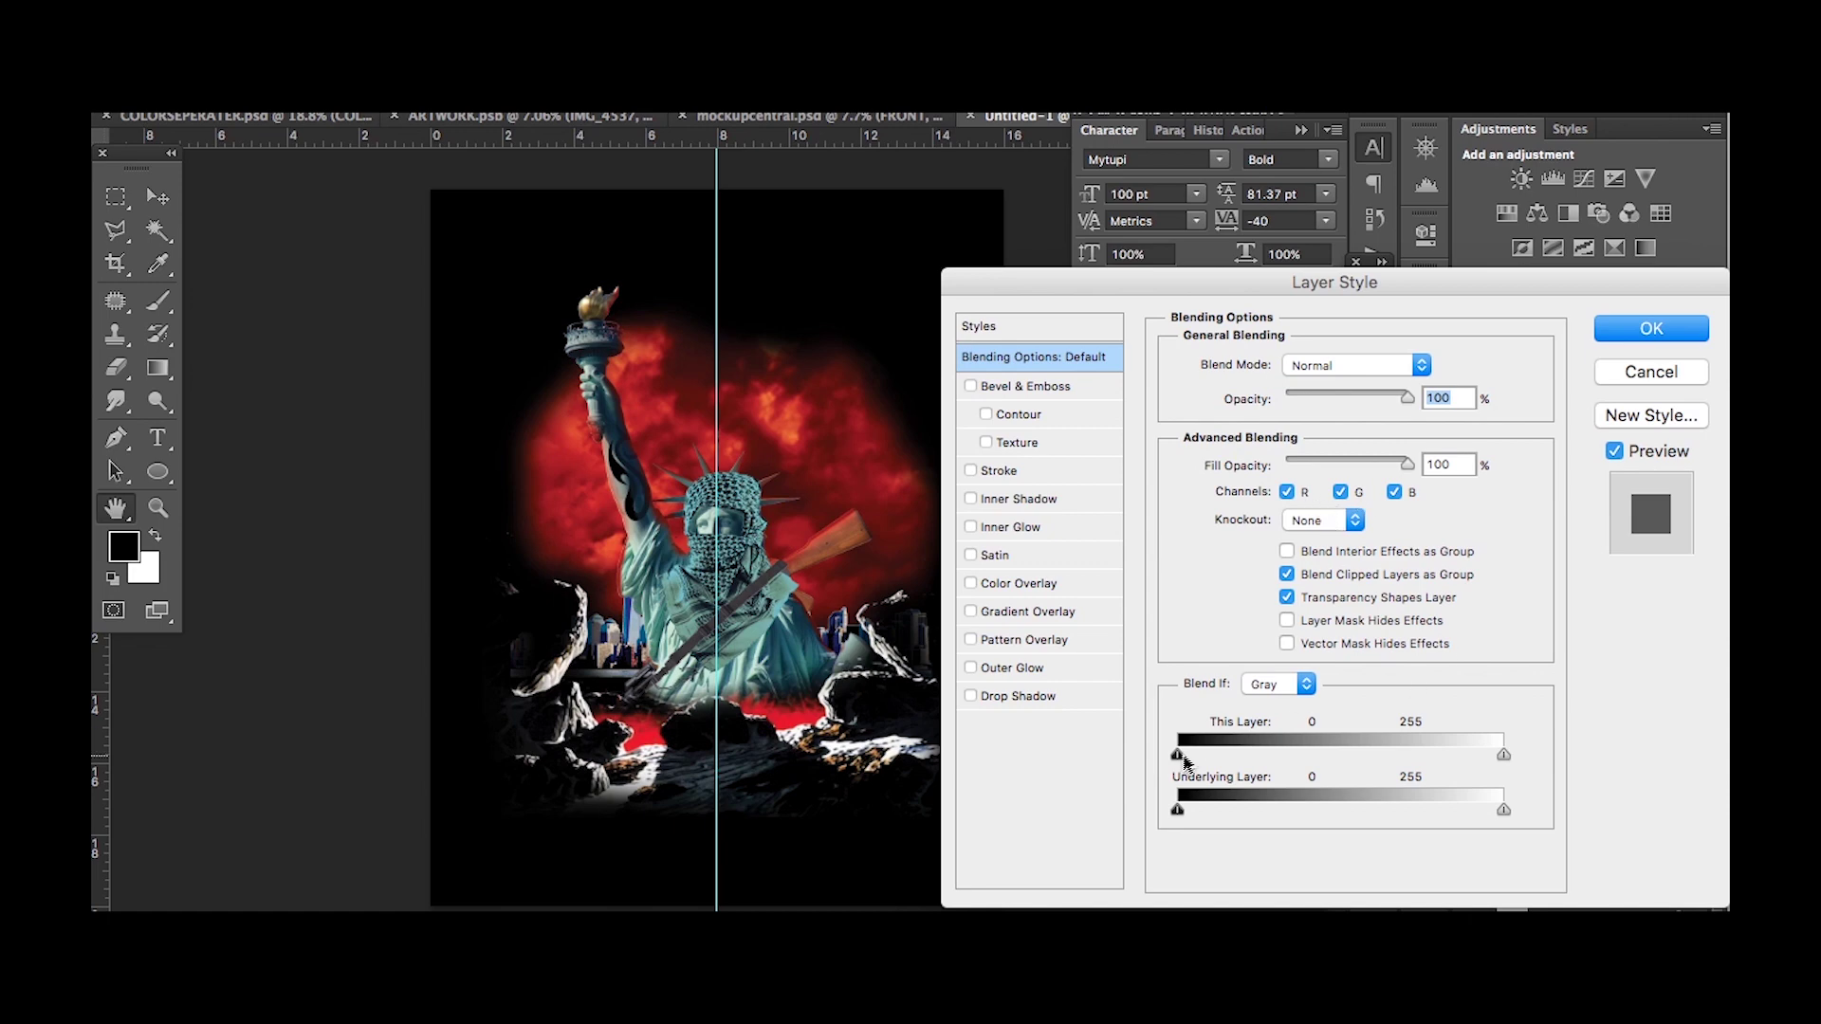
pyautogui.click(1651, 327)
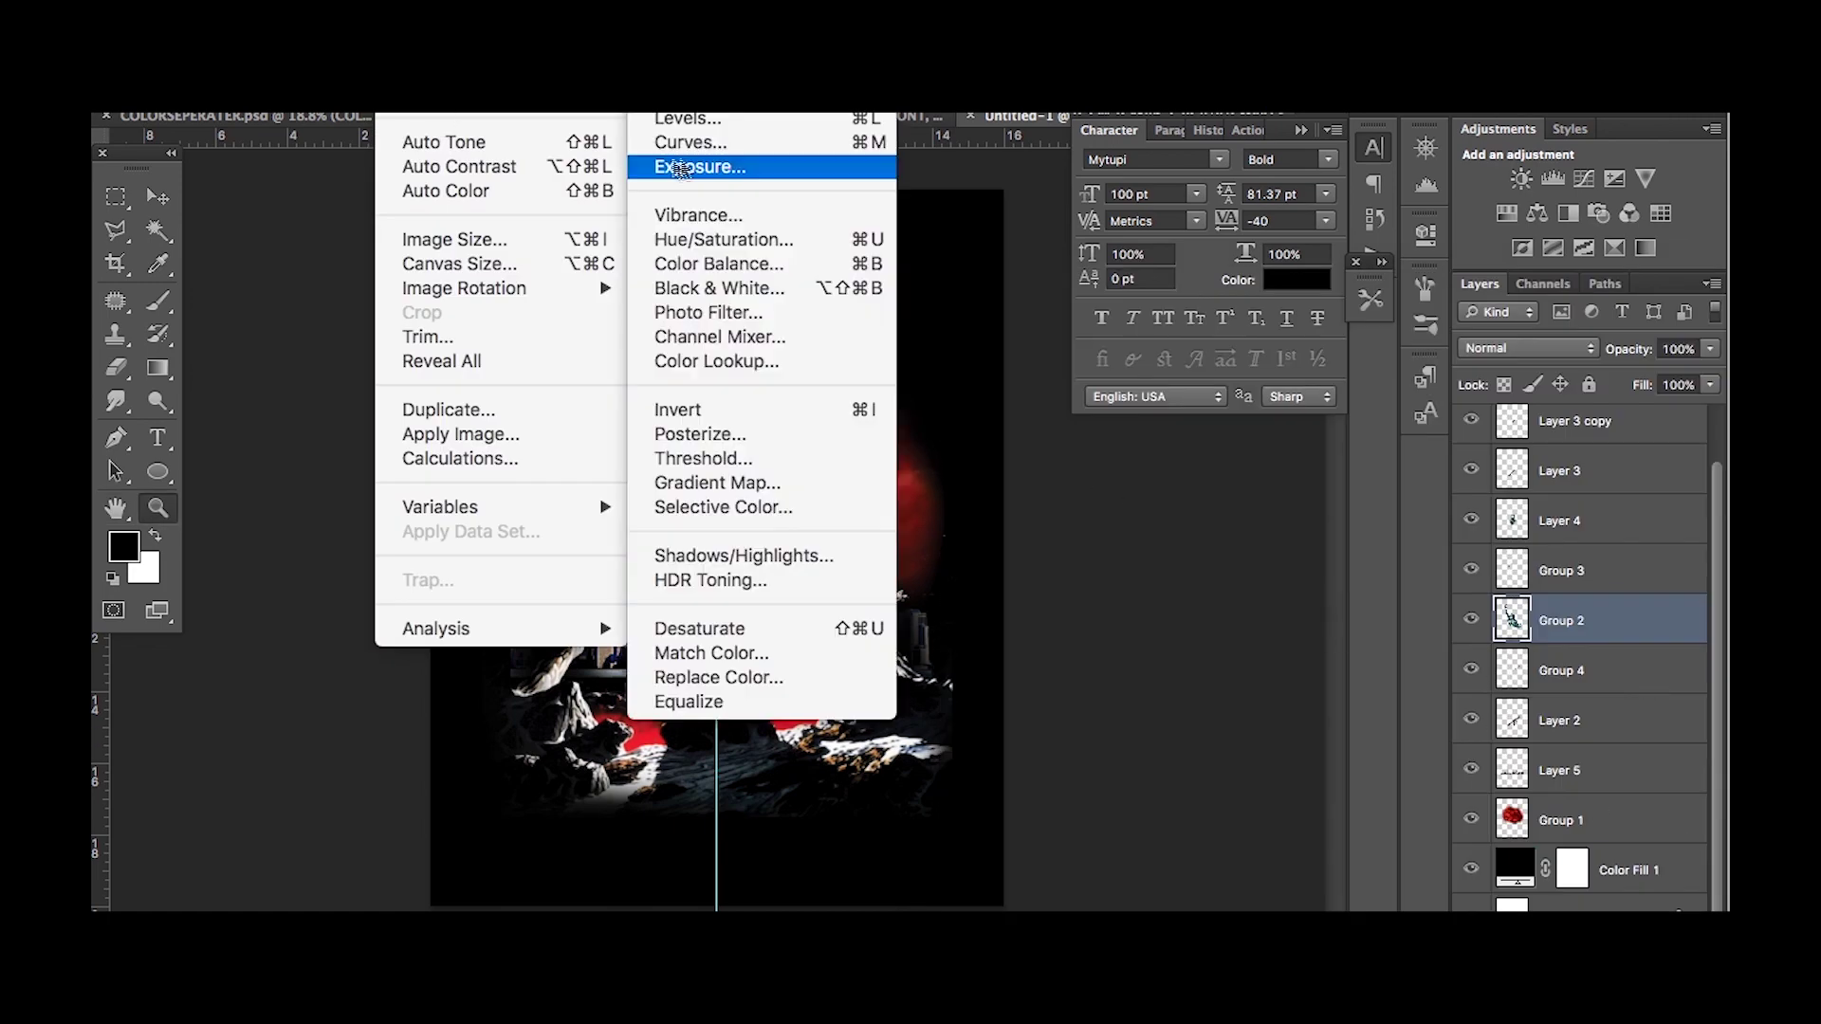
# Darken the Group 2 statue's shadows with a Curves adjustment, using a point at input 41 and output 27.
pyautogui.click(712, 130)
pyautogui.click(1085, 514)
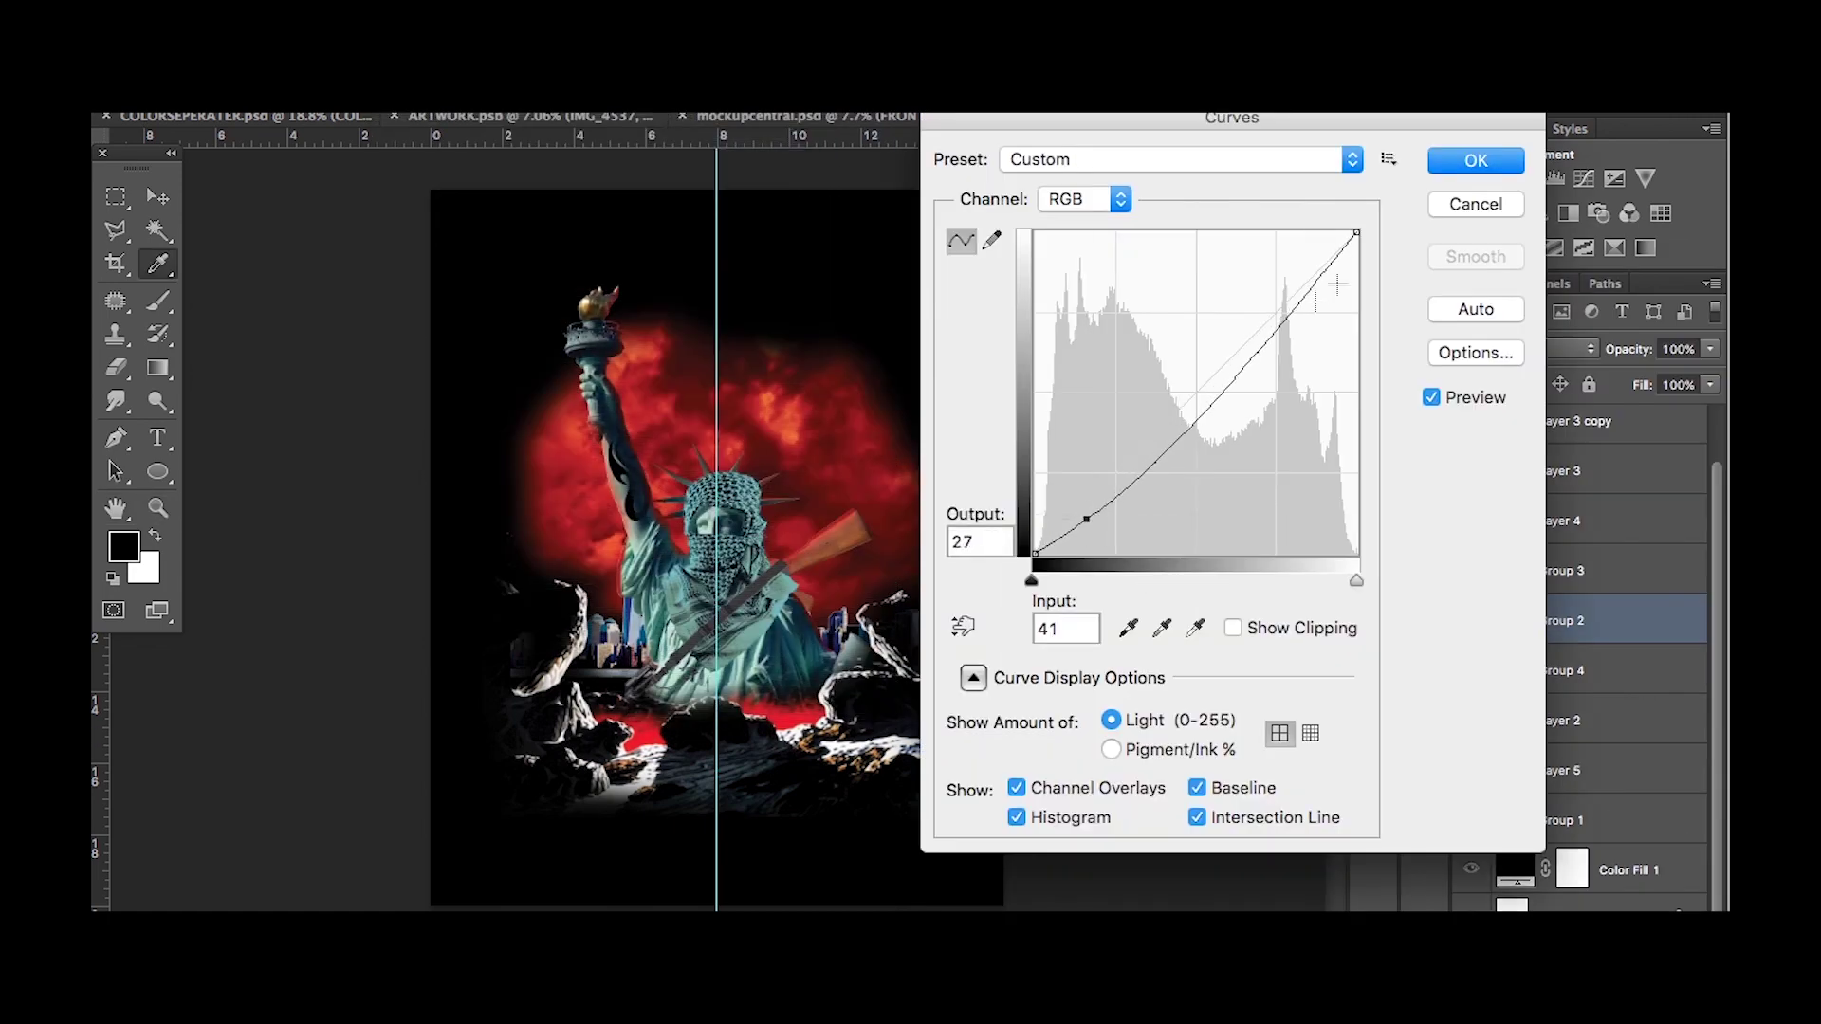
pyautogui.click(1476, 160)
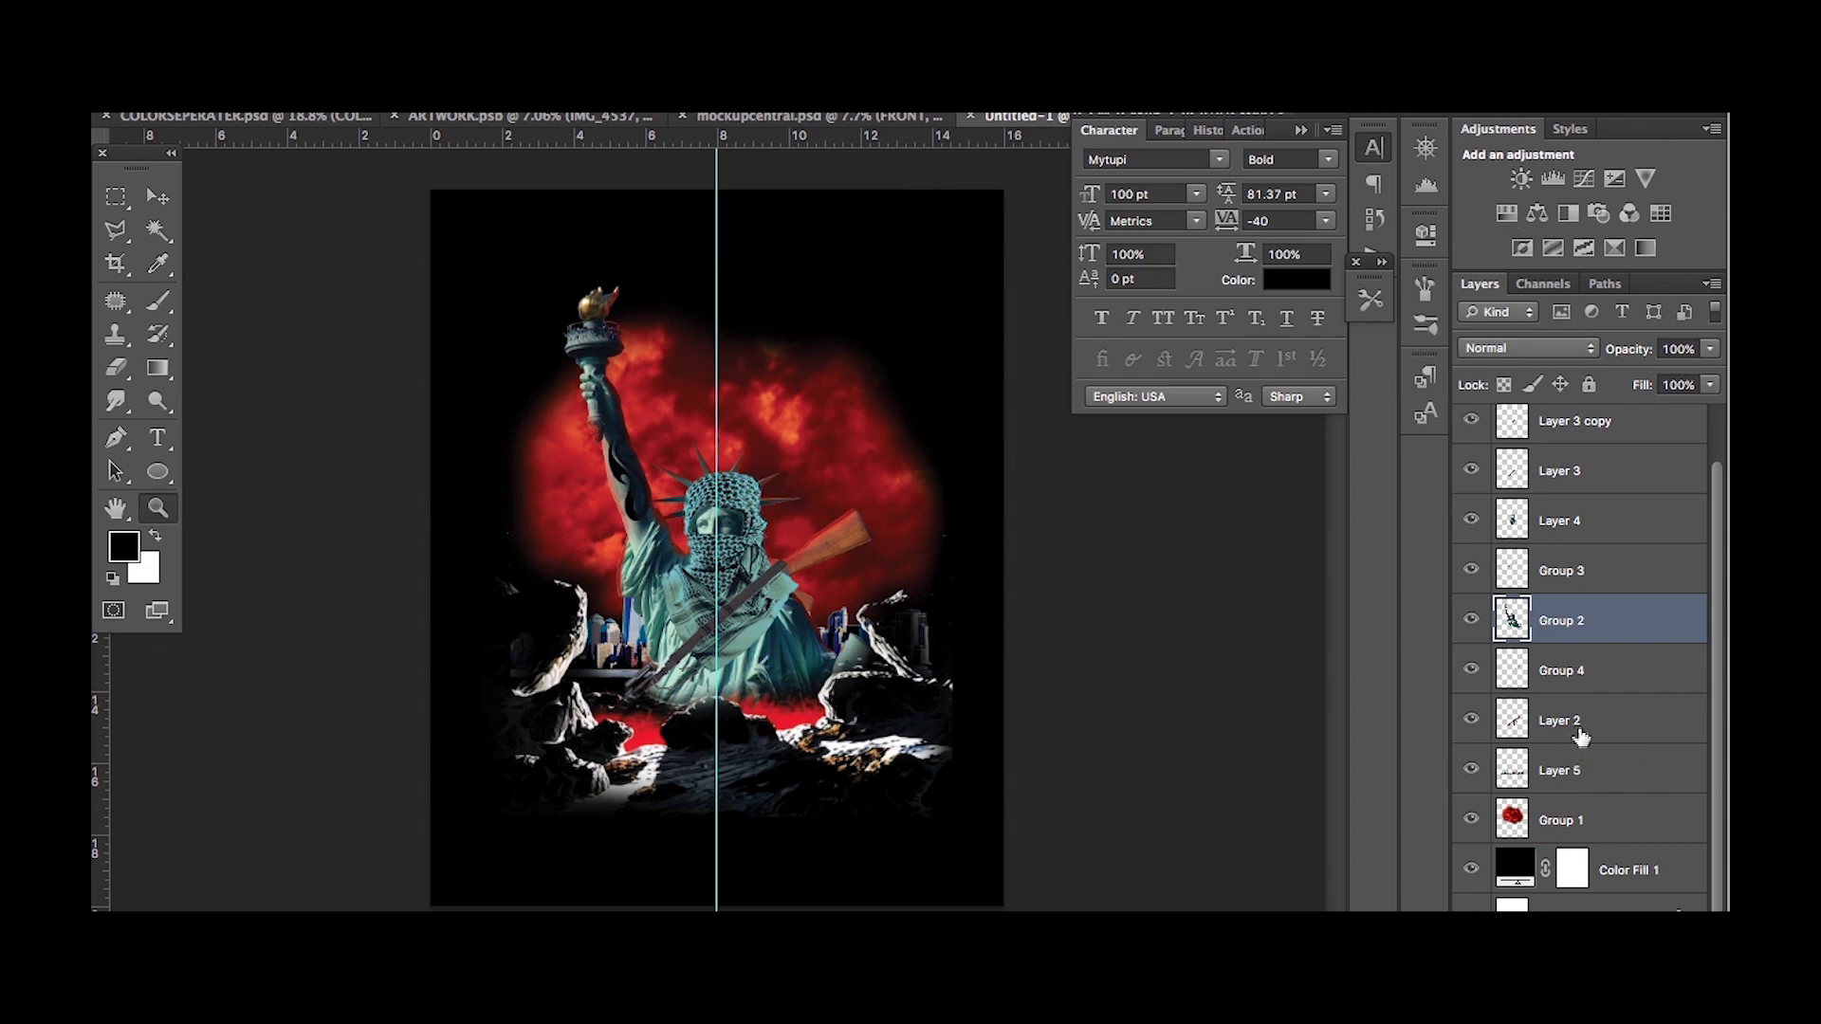
# Increase the contrast of the Group 1 red sky with Curves, lowering the shadows and adding a highlight point.
pyautogui.click(1606, 820)
pyautogui.click(743, 150)
pyautogui.click(1088, 510)
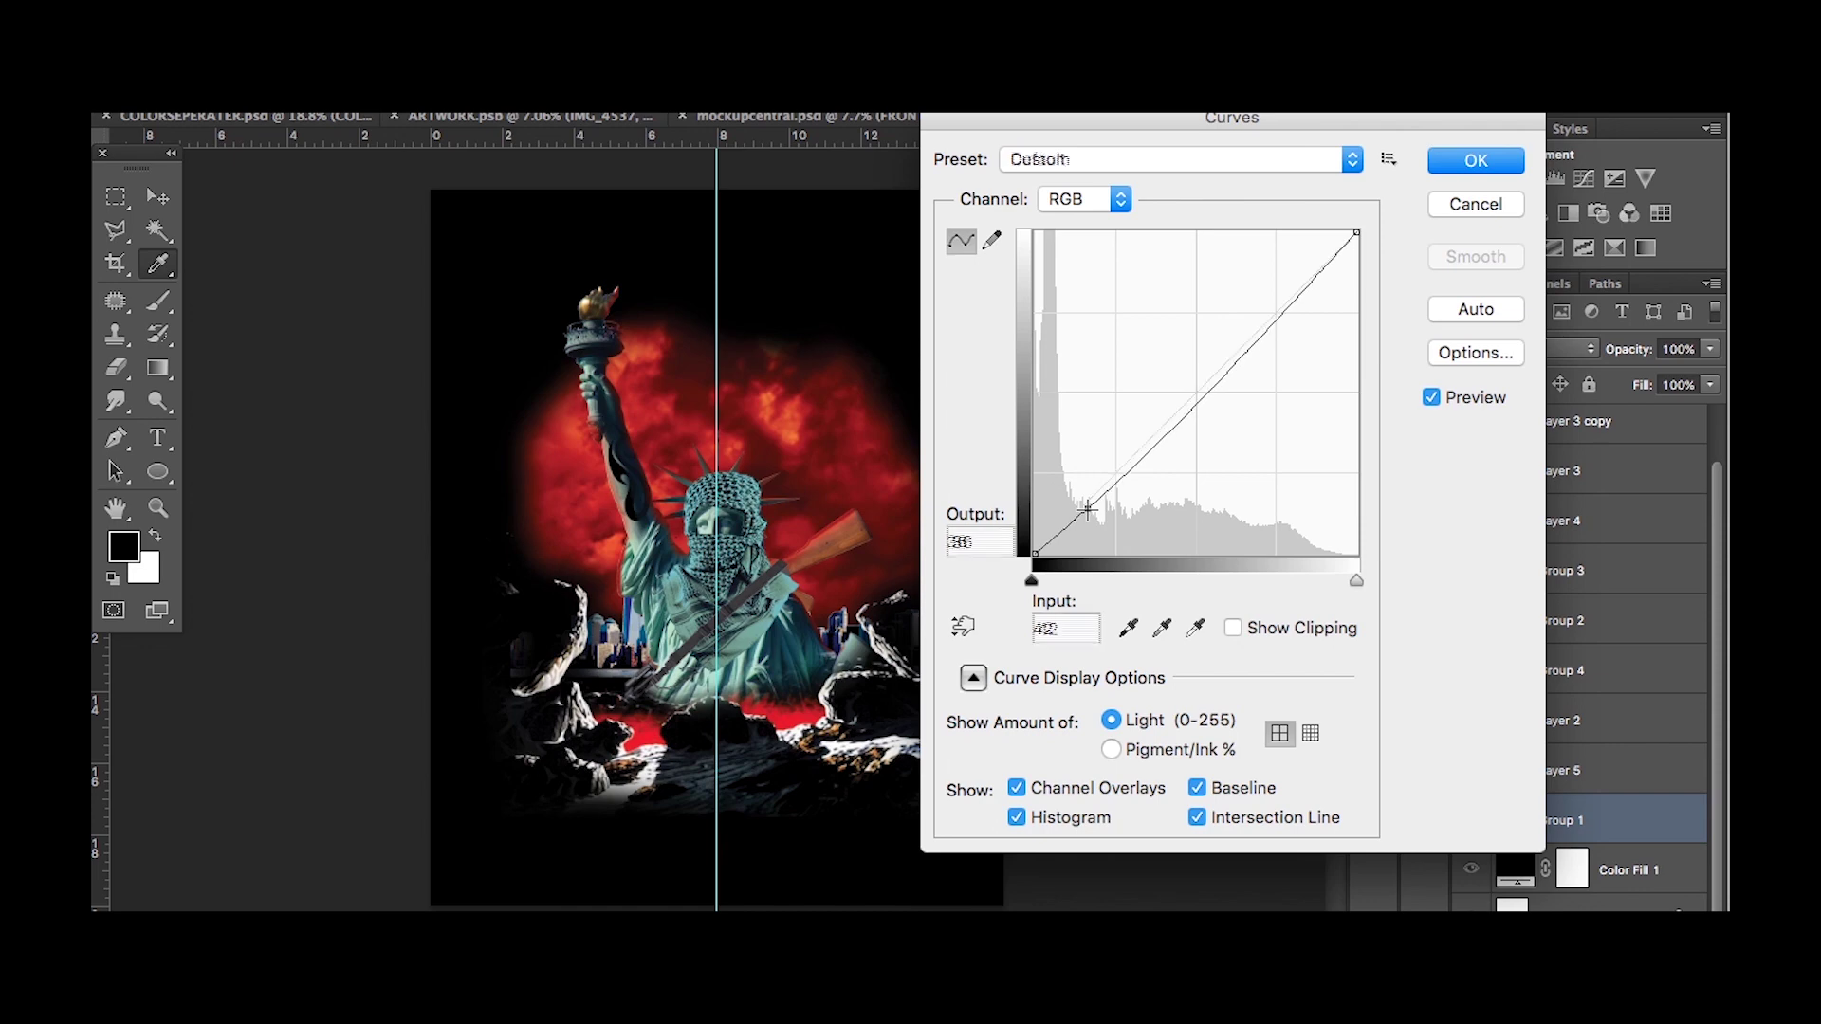
pyautogui.click(1297, 296)
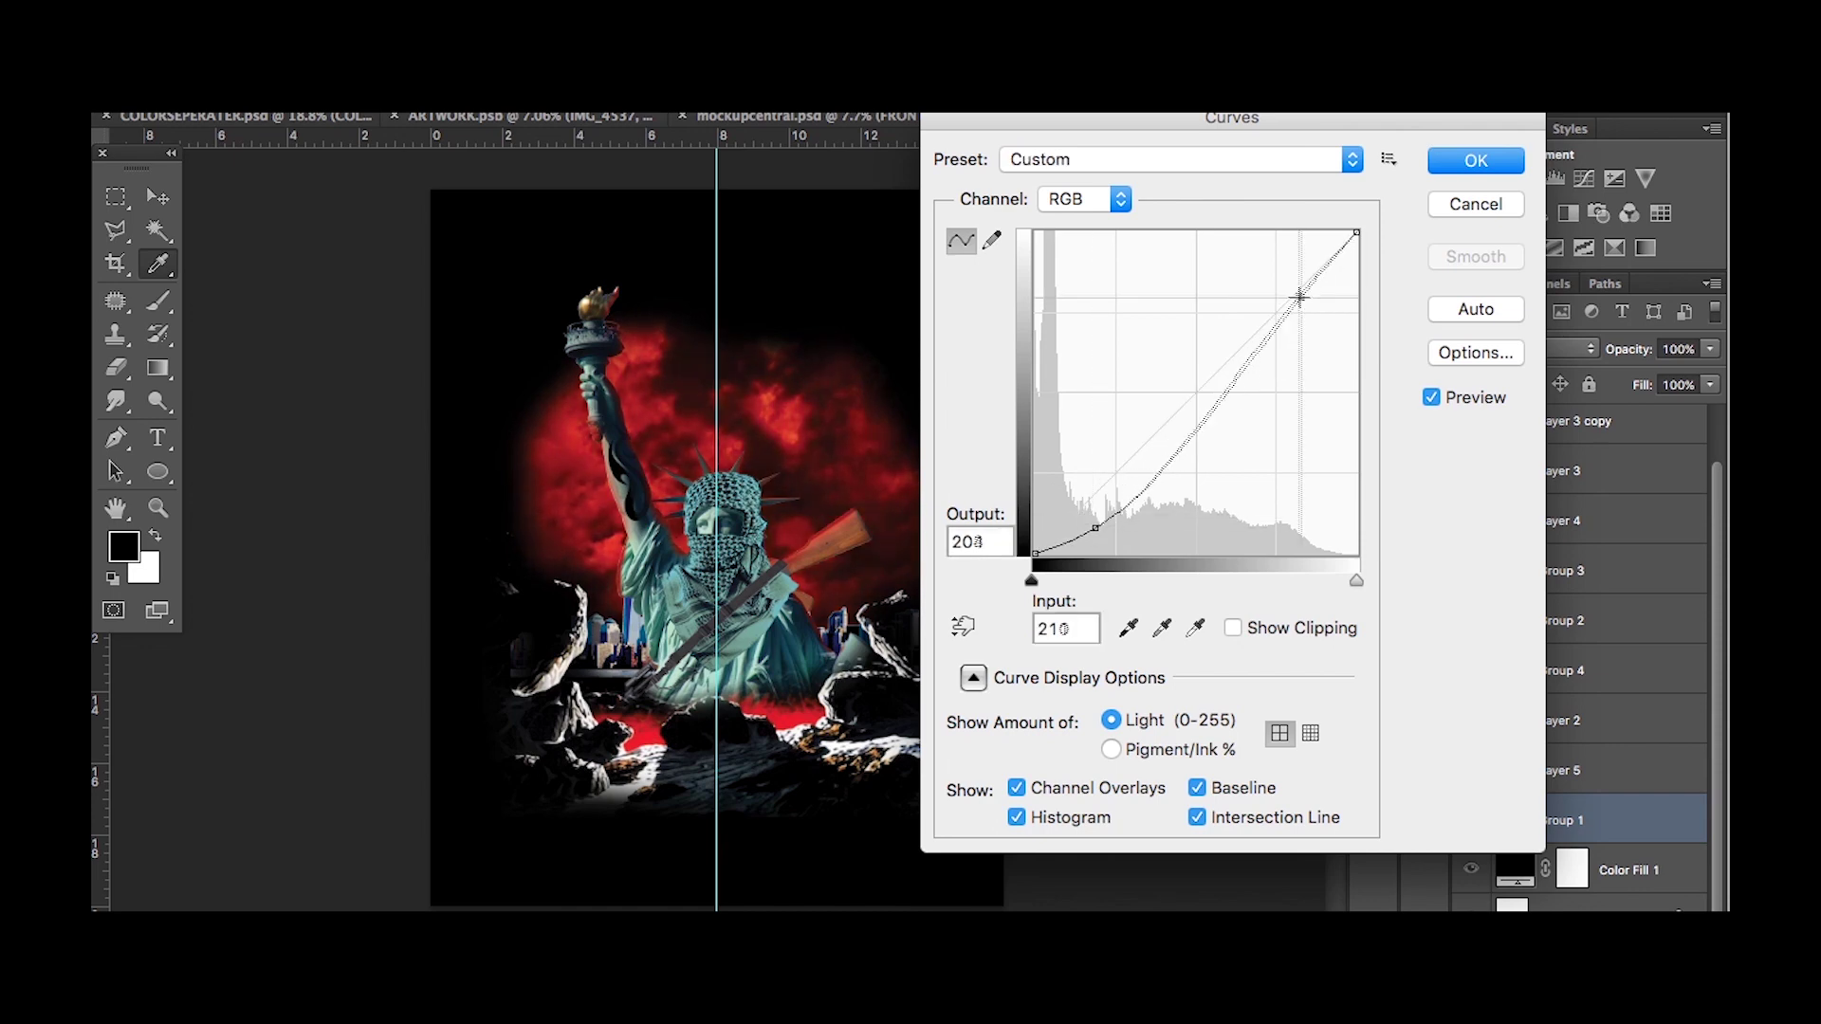
pyautogui.press('Return')
# Increase the contrast of Layer 5 with Curves, lowering the shadows and setting an upper point at input 178, output 177.
pyautogui.click(1633, 773)
pyautogui.click(770, 135)
pyautogui.moveTo(1106, 492); pyautogui.dragTo(1117, 511)
pyautogui.click(1268, 341)
pyautogui.moveTo(1268, 342); pyautogui.dragTo(1256, 313)
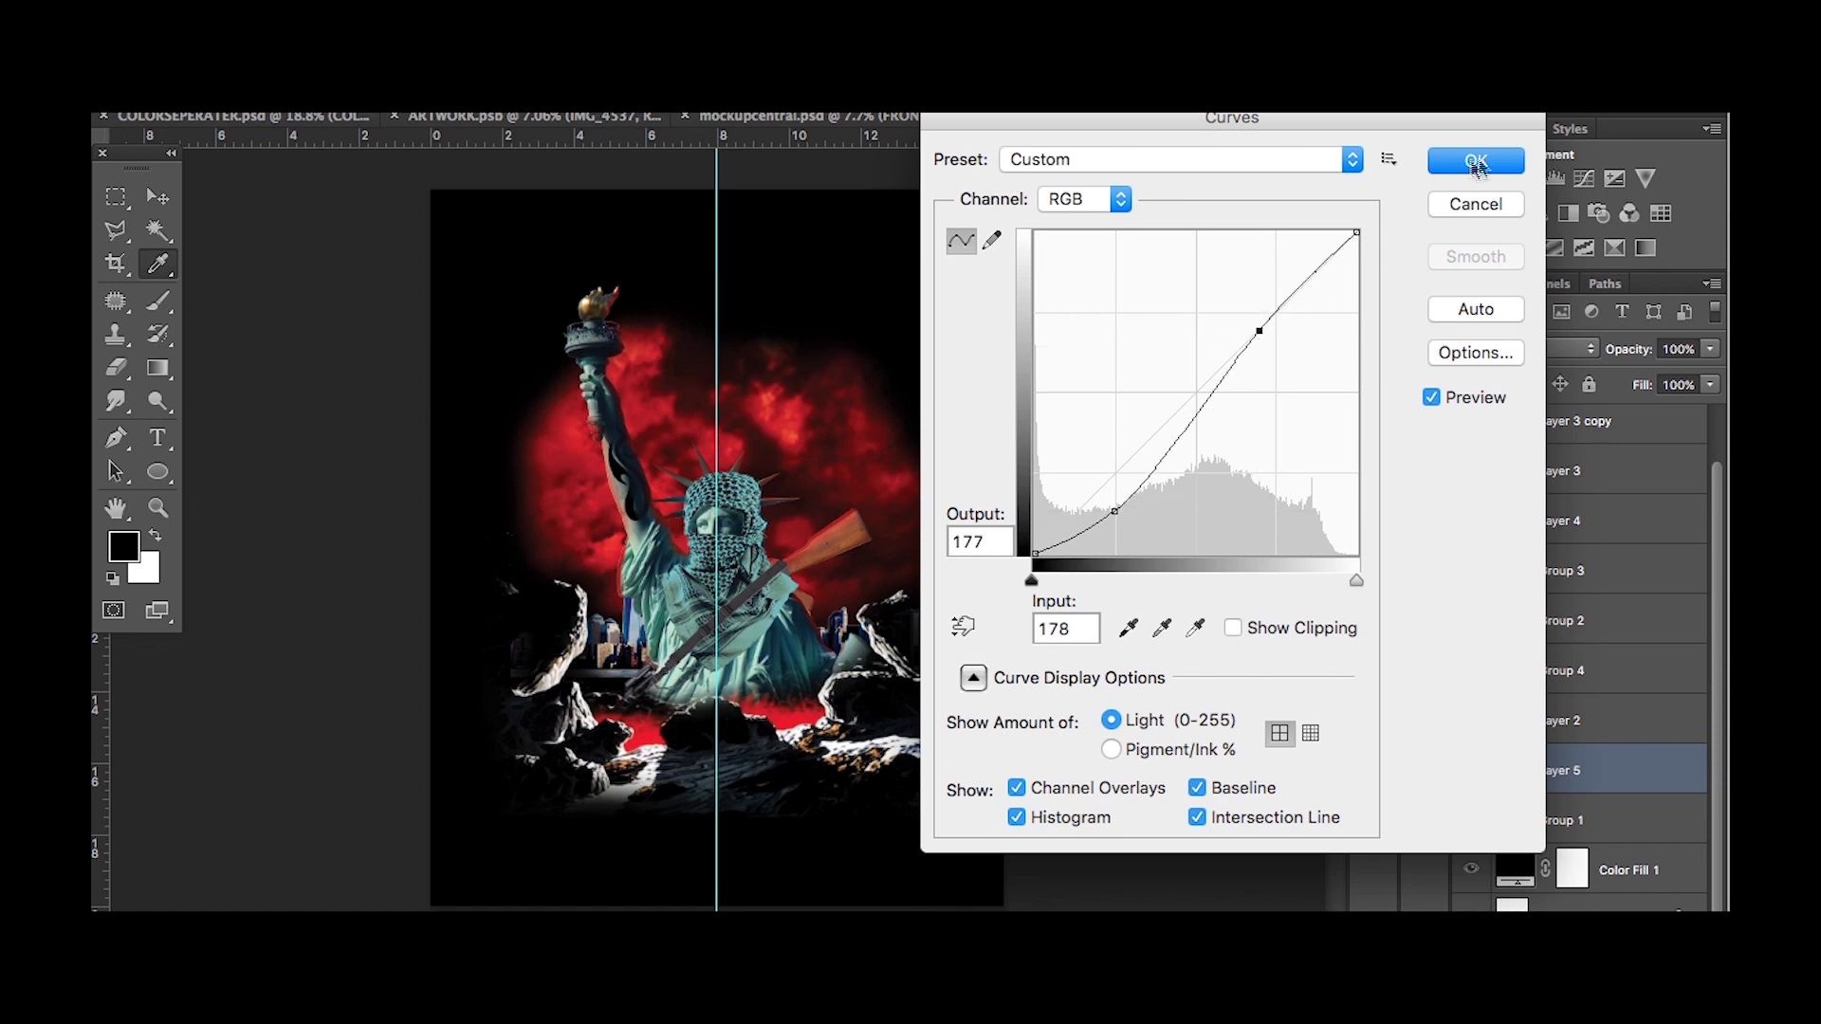
pyautogui.press('Return')
# Group all the artwork layers as Group 5, merge a duplicate into a single layer, and hide the original group.
pyautogui.keyDown('shift'); pyautogui.click(1667, 820); pyautogui.keyUp('shift')
pyautogui.hotkey('ctrl', 'g')
pyautogui.hotkey('ctrl', 'j')
pyautogui.hotkey('ctrl', 'e')
pyautogui.click(1471, 469)
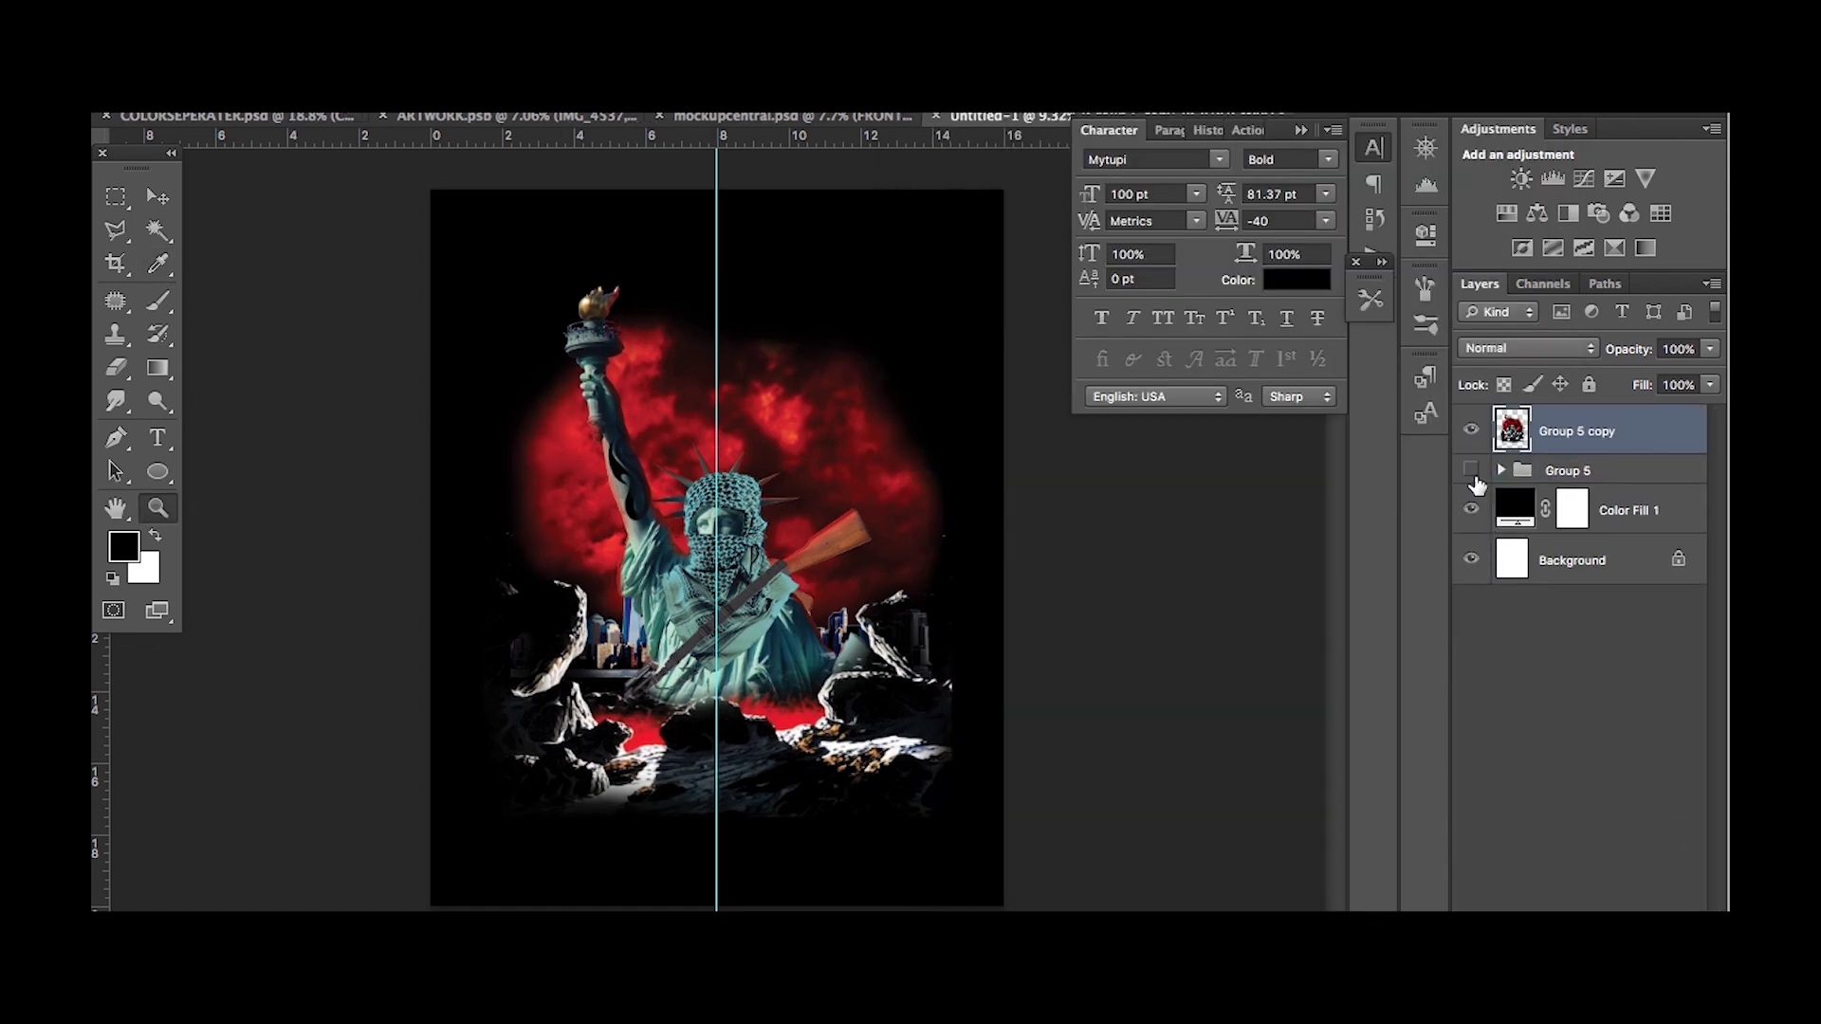
# Start a Selective Color adjustment on Group 5 copy, setting Reds to cyan -42 and magenta +14 with reduced yellow.
pyautogui.moveTo(427, 118)
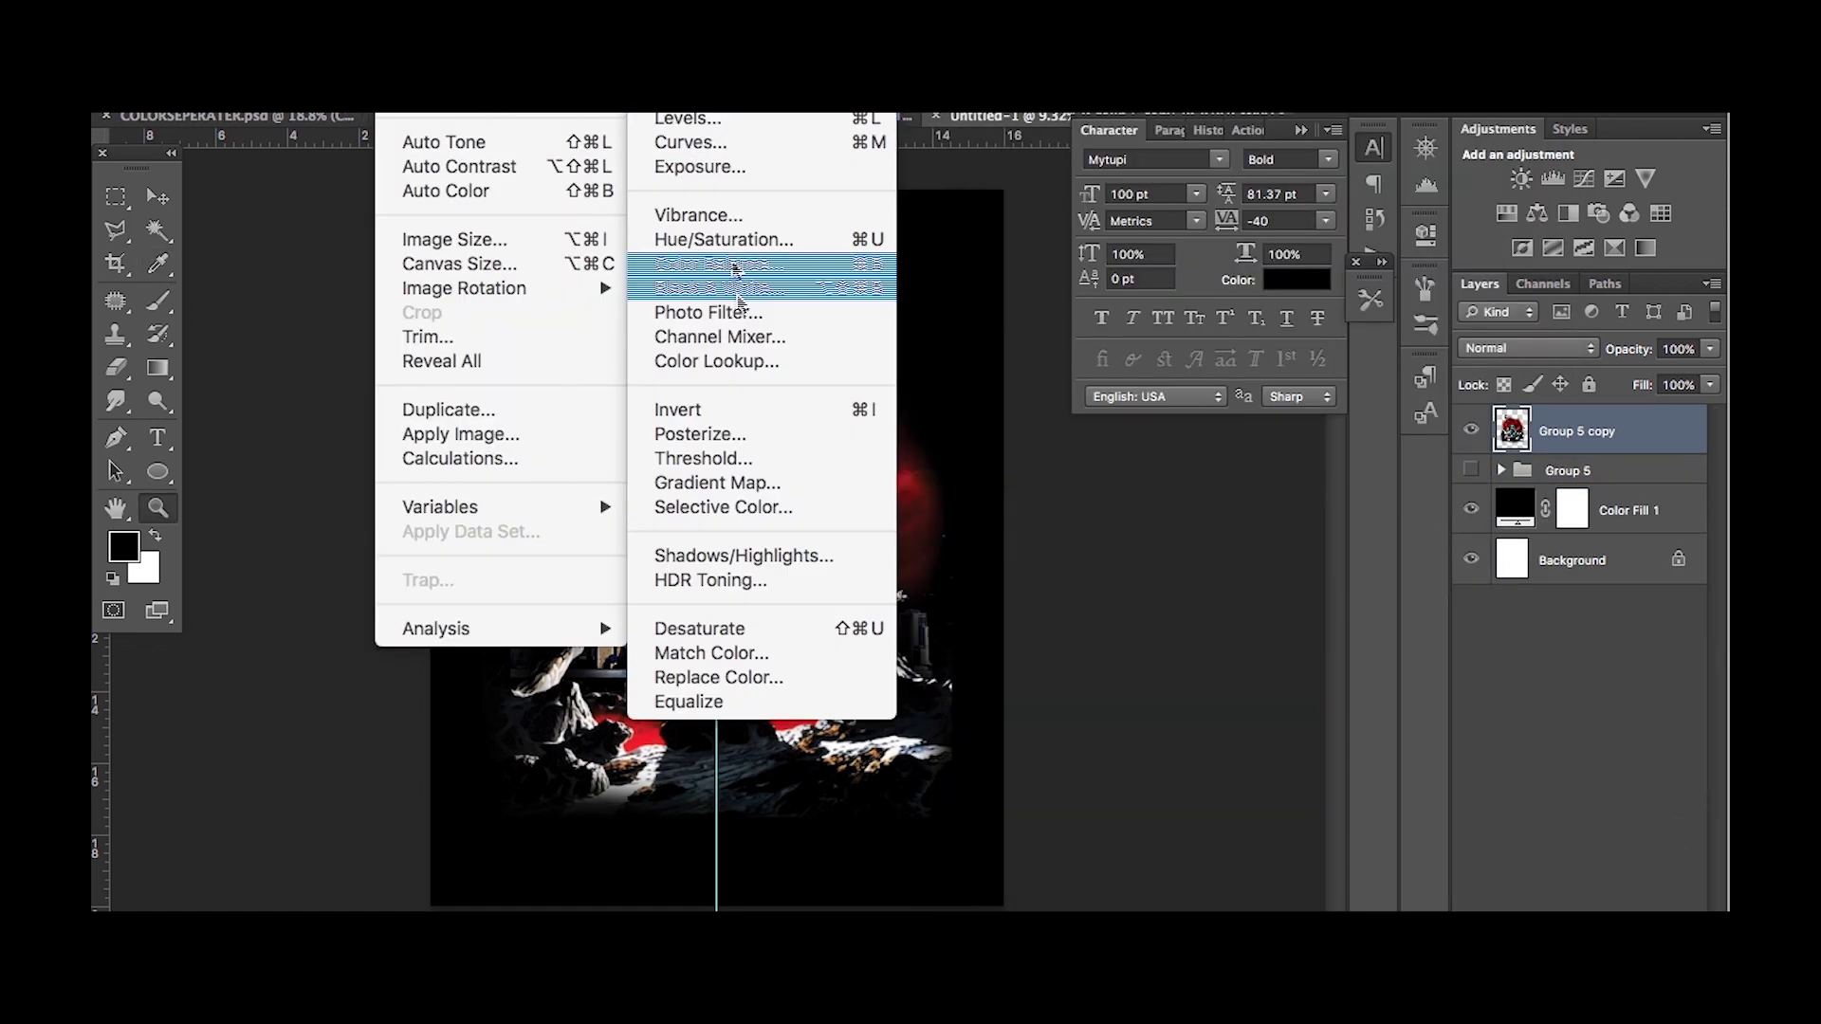
pyautogui.click(691, 448)
pyautogui.moveTo(1051, 488); pyautogui.dragTo(1157, 595)
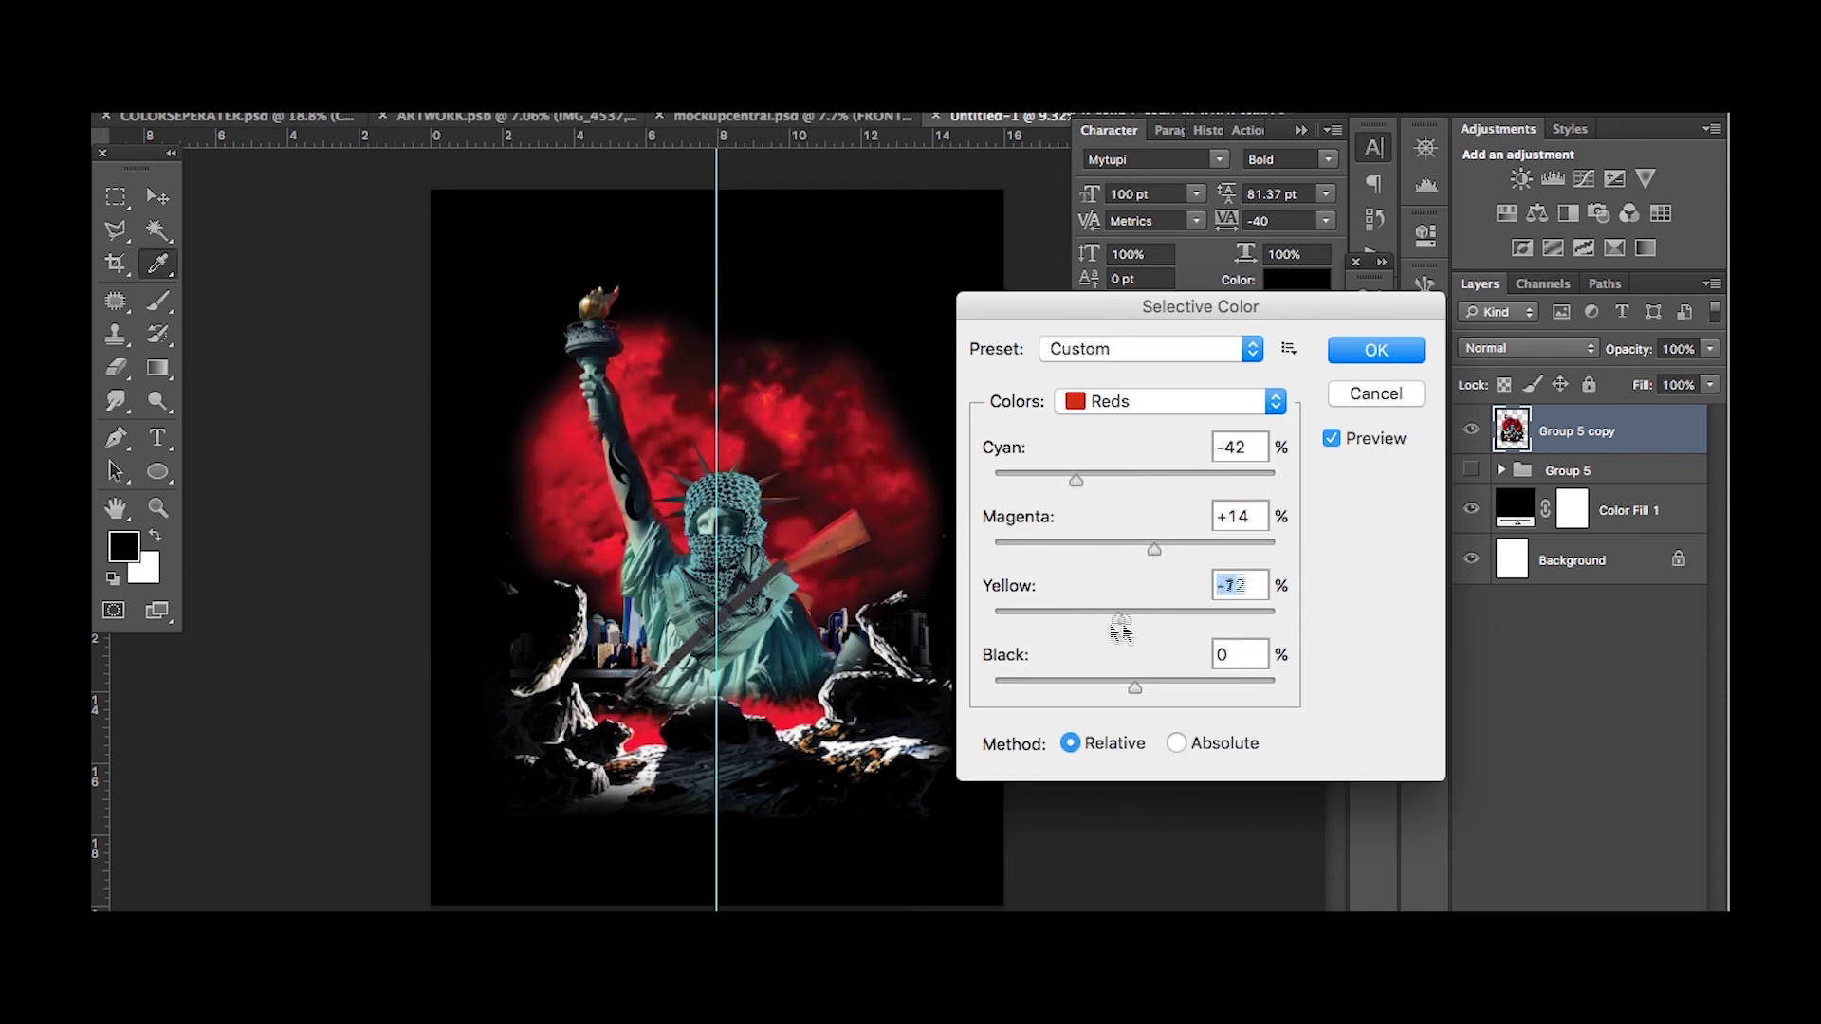
# Set the Selective Color Cyans to cyan -37 and magenta +18, and the Blues to cyan +4 with increased magenta.
pyautogui.click(1157, 403)
pyautogui.click(1159, 473)
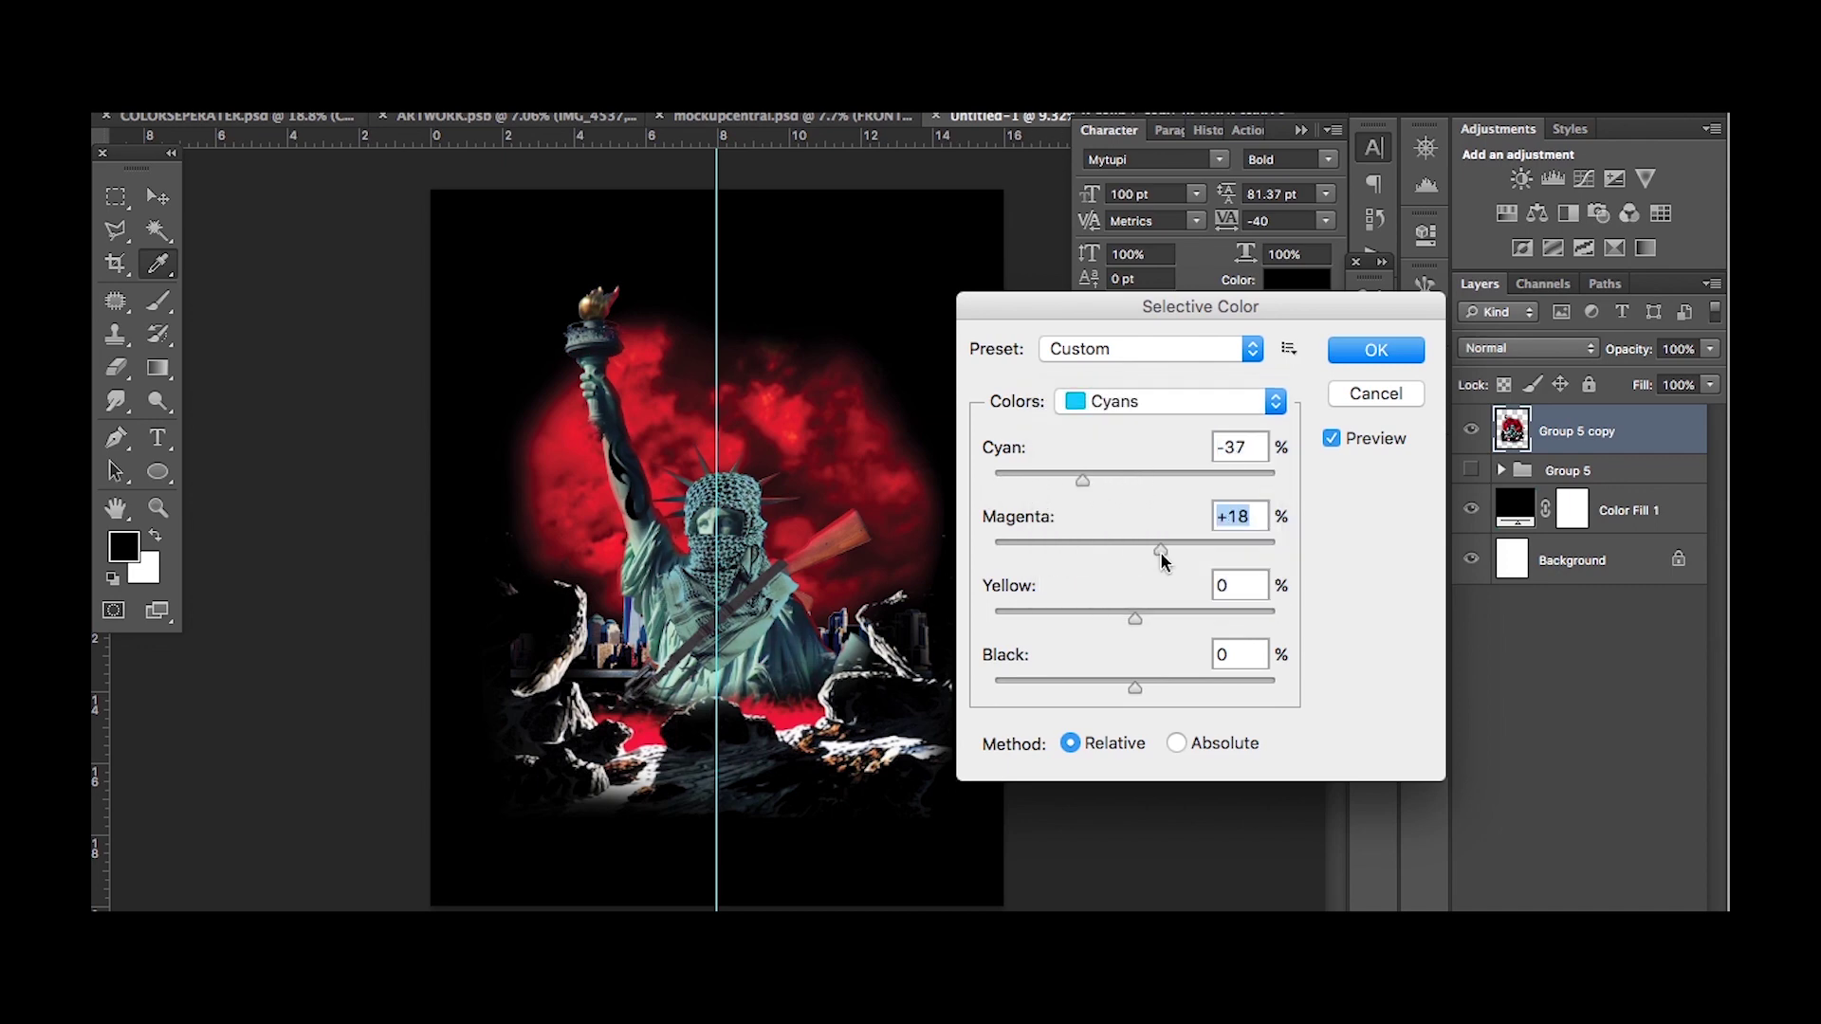
pyautogui.moveTo(1141, 679); pyautogui.dragTo(1178, 690)
pyautogui.click(1167, 403)
pyautogui.click(1163, 419)
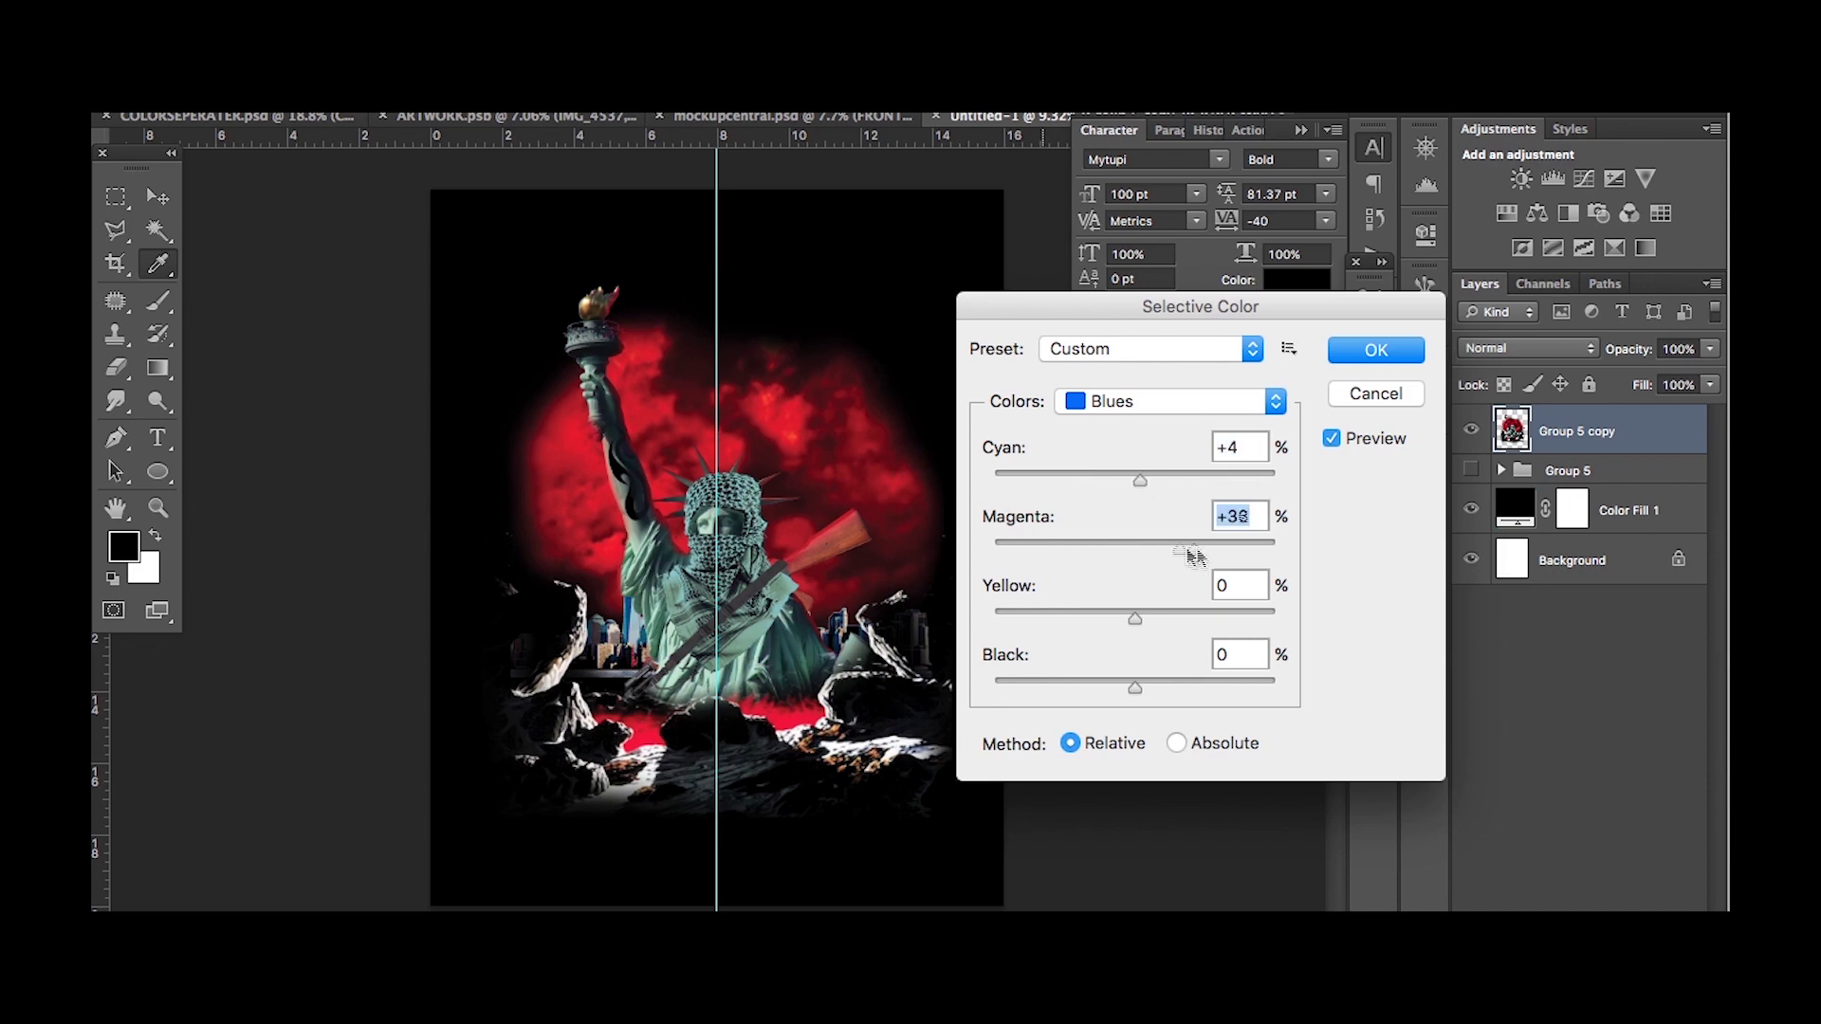
# Set the Selective Color Greens to cyan -3 and yellow +3, and strongly increase their black.
pyautogui.click(1206, 402)
pyautogui.click(1138, 354)
pyautogui.moveTo(1136, 479); pyautogui.dragTo(1077, 487)
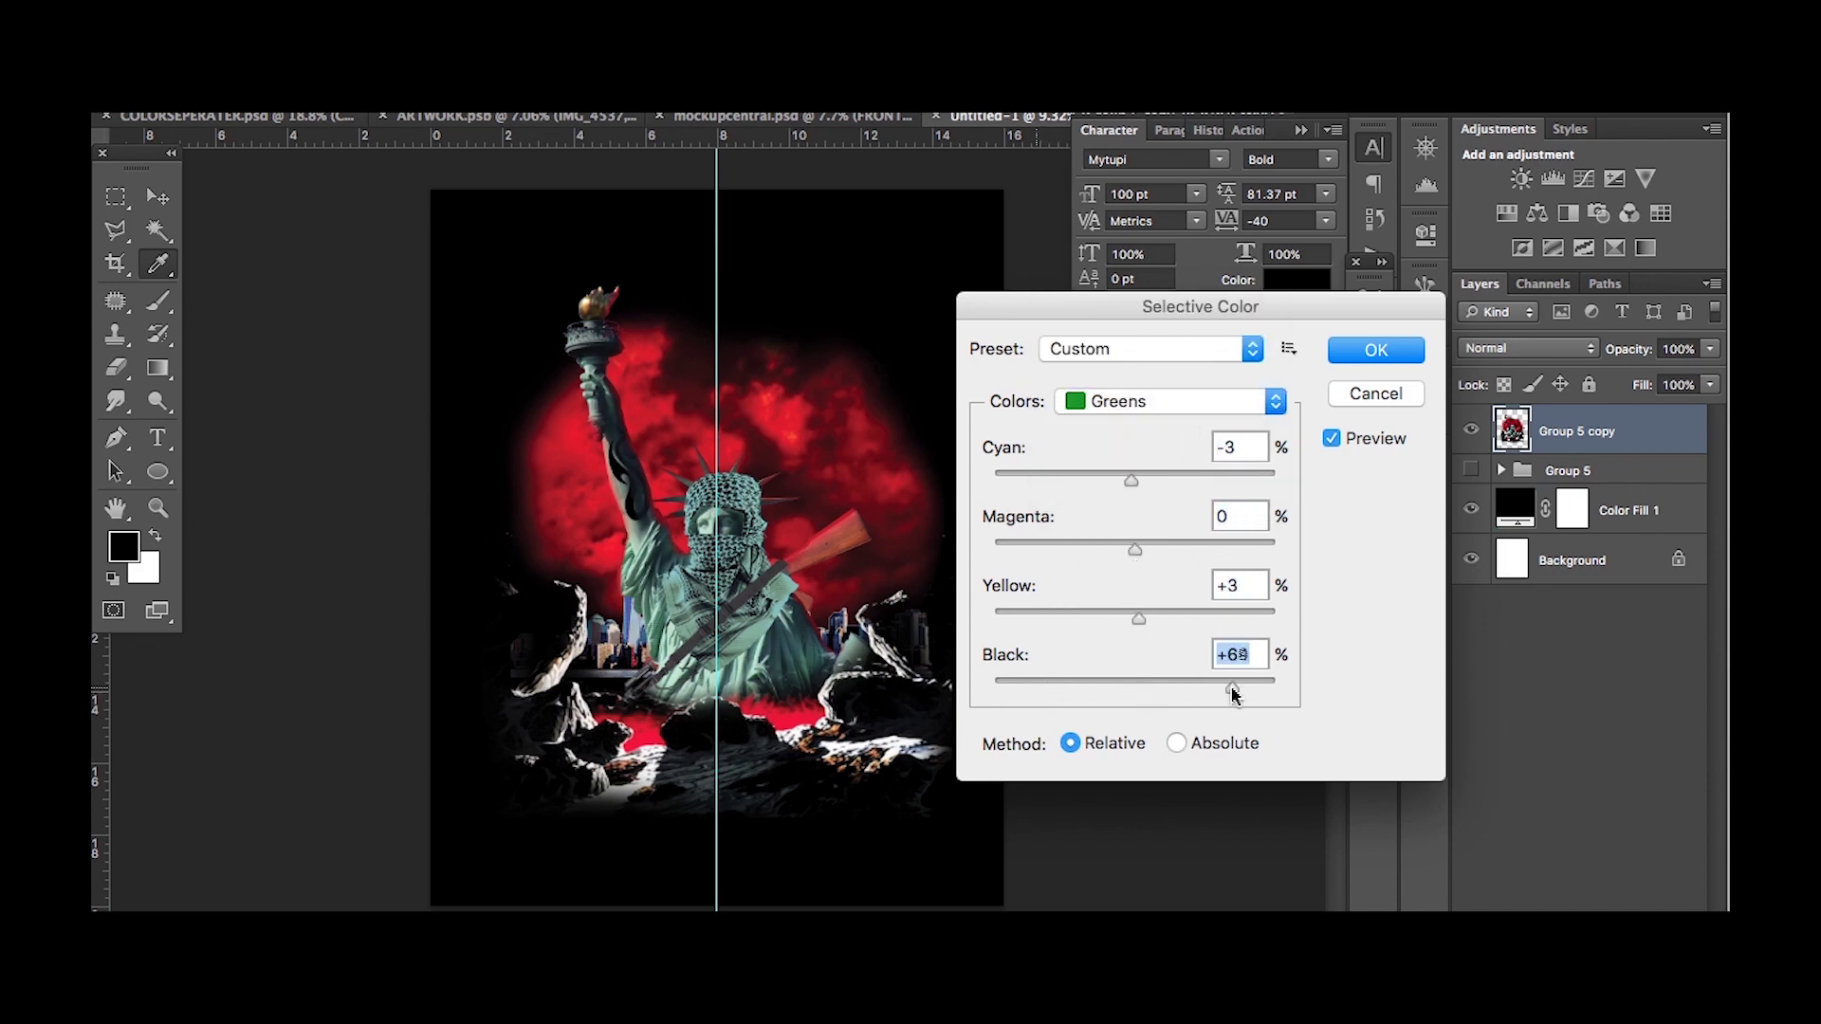
# Raise cyan, magenta and yellow in one more Selective Color range, adjust its black, and apply the correction.
pyautogui.click(1185, 402)
pyautogui.click(1138, 562)
pyautogui.moveTo(1136, 479); pyautogui.dragTo(1187, 482)
pyautogui.moveTo(1135, 550); pyautogui.dragTo(1183, 562)
pyautogui.moveTo(1134, 618); pyautogui.dragTo(1168, 624)
pyautogui.moveTo(1169, 700); pyautogui.dragTo(1116, 701)
pyautogui.click(1356, 354)
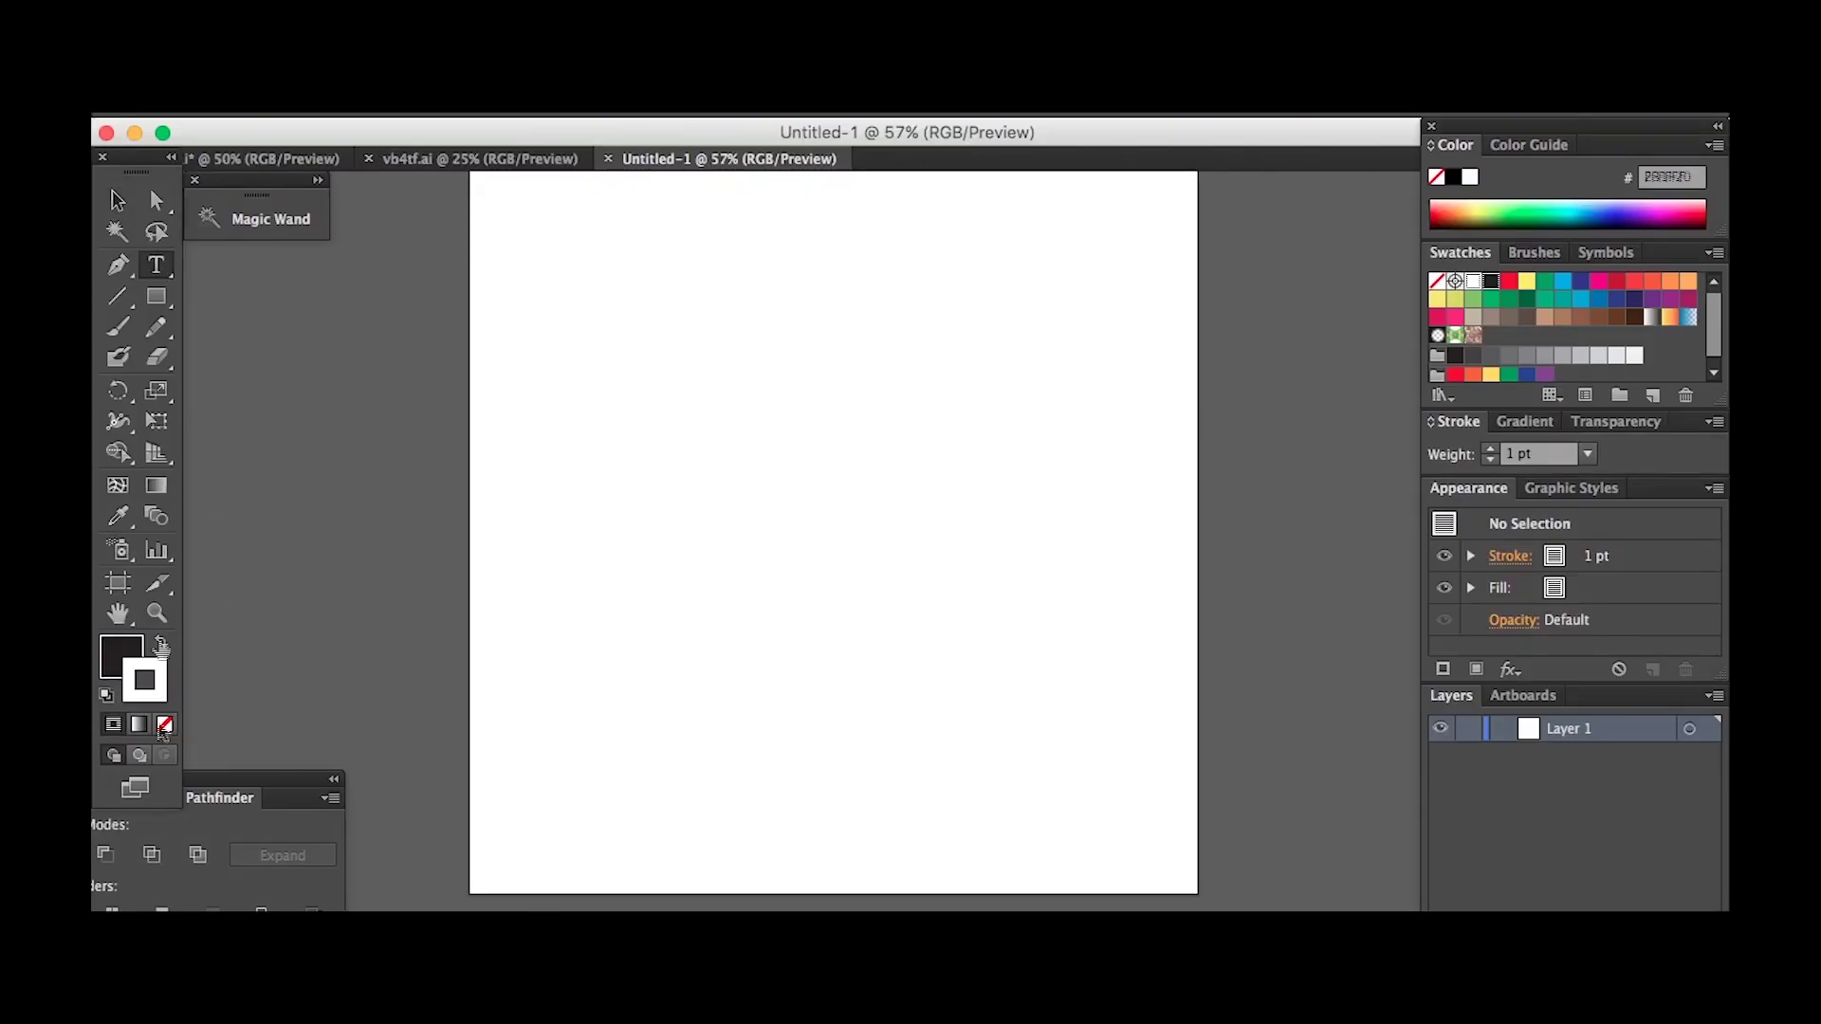
# Add the text "war" to the blank artboard and enlarge it.
pyautogui.click(724, 410)
pyautogui.write('war')
pyautogui.press('Escape')
pyautogui.moveTo(743, 434); pyautogui.dragTo(859, 470)
# Set the whole word "war" in a heavy, angular display font and select it as an object.
pyautogui.doubleClick(861, 472)
pyautogui.press('super+a')
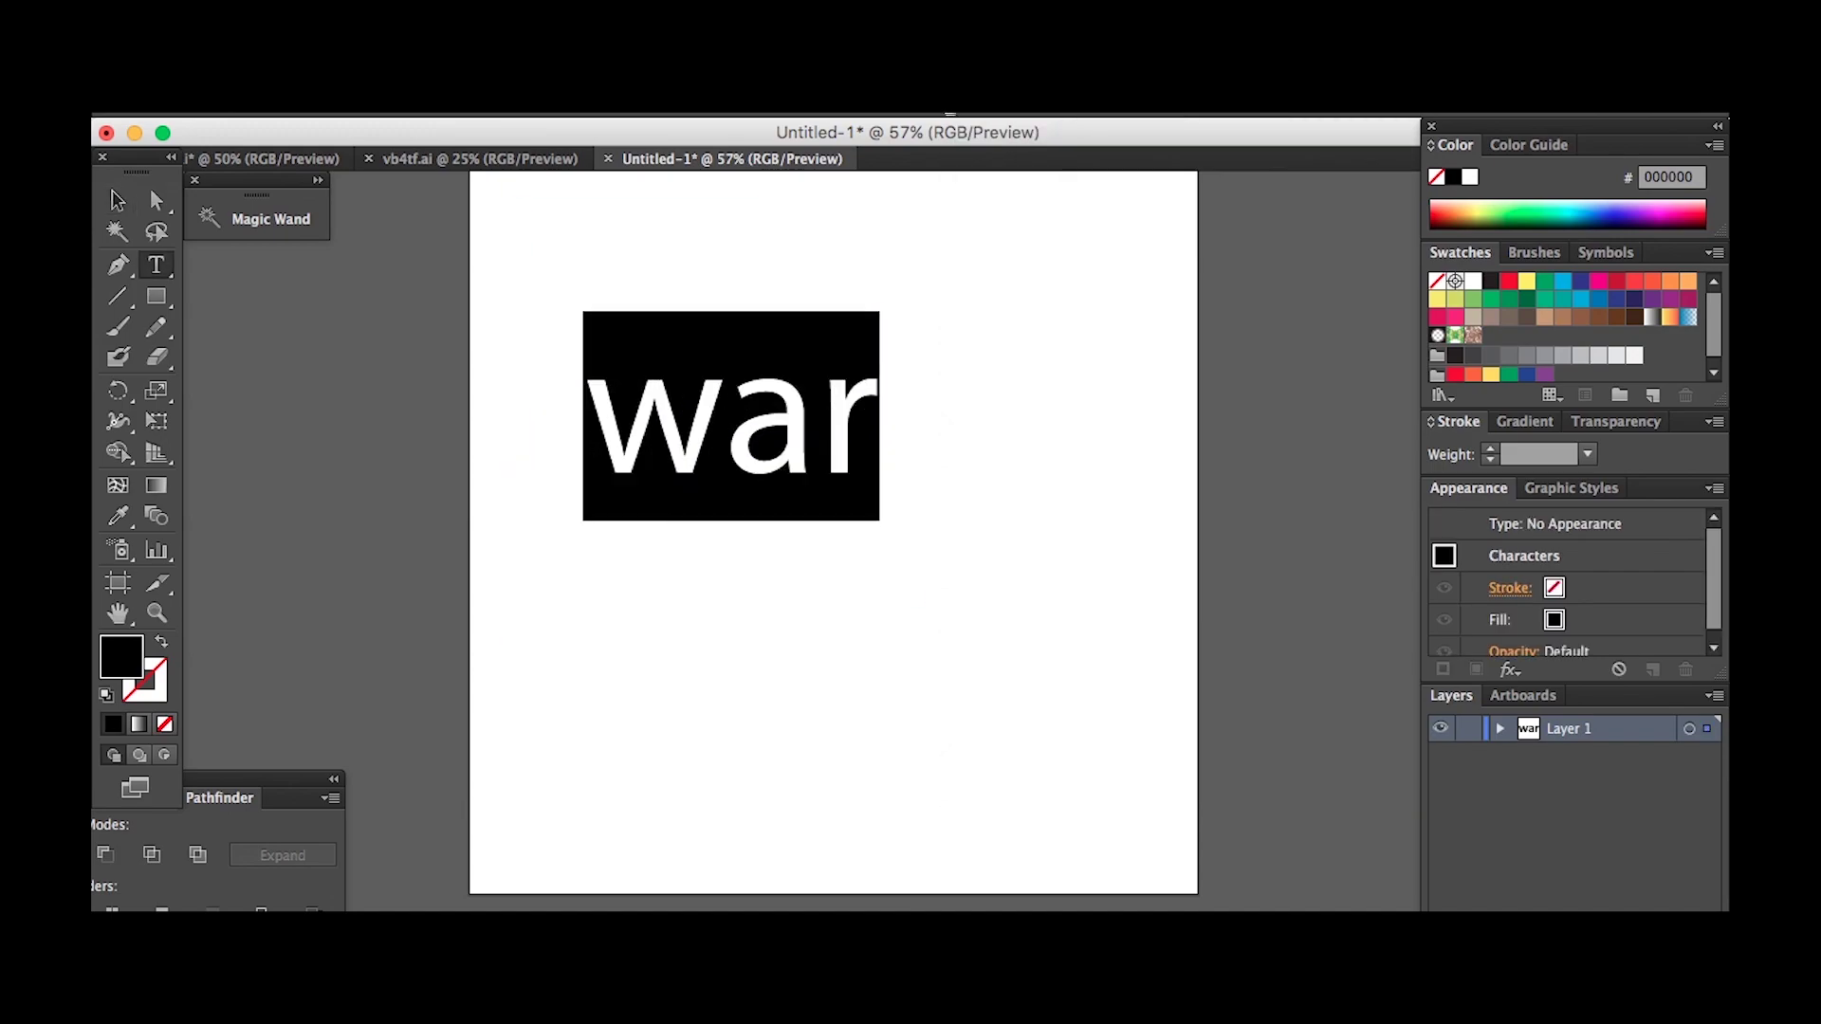
pyautogui.press('super+t')
pyautogui.click(927, 137)
pyautogui.scroll(-10, 1098, 569)
pyautogui.click(1097, 740)
pyautogui.click(114, 199)
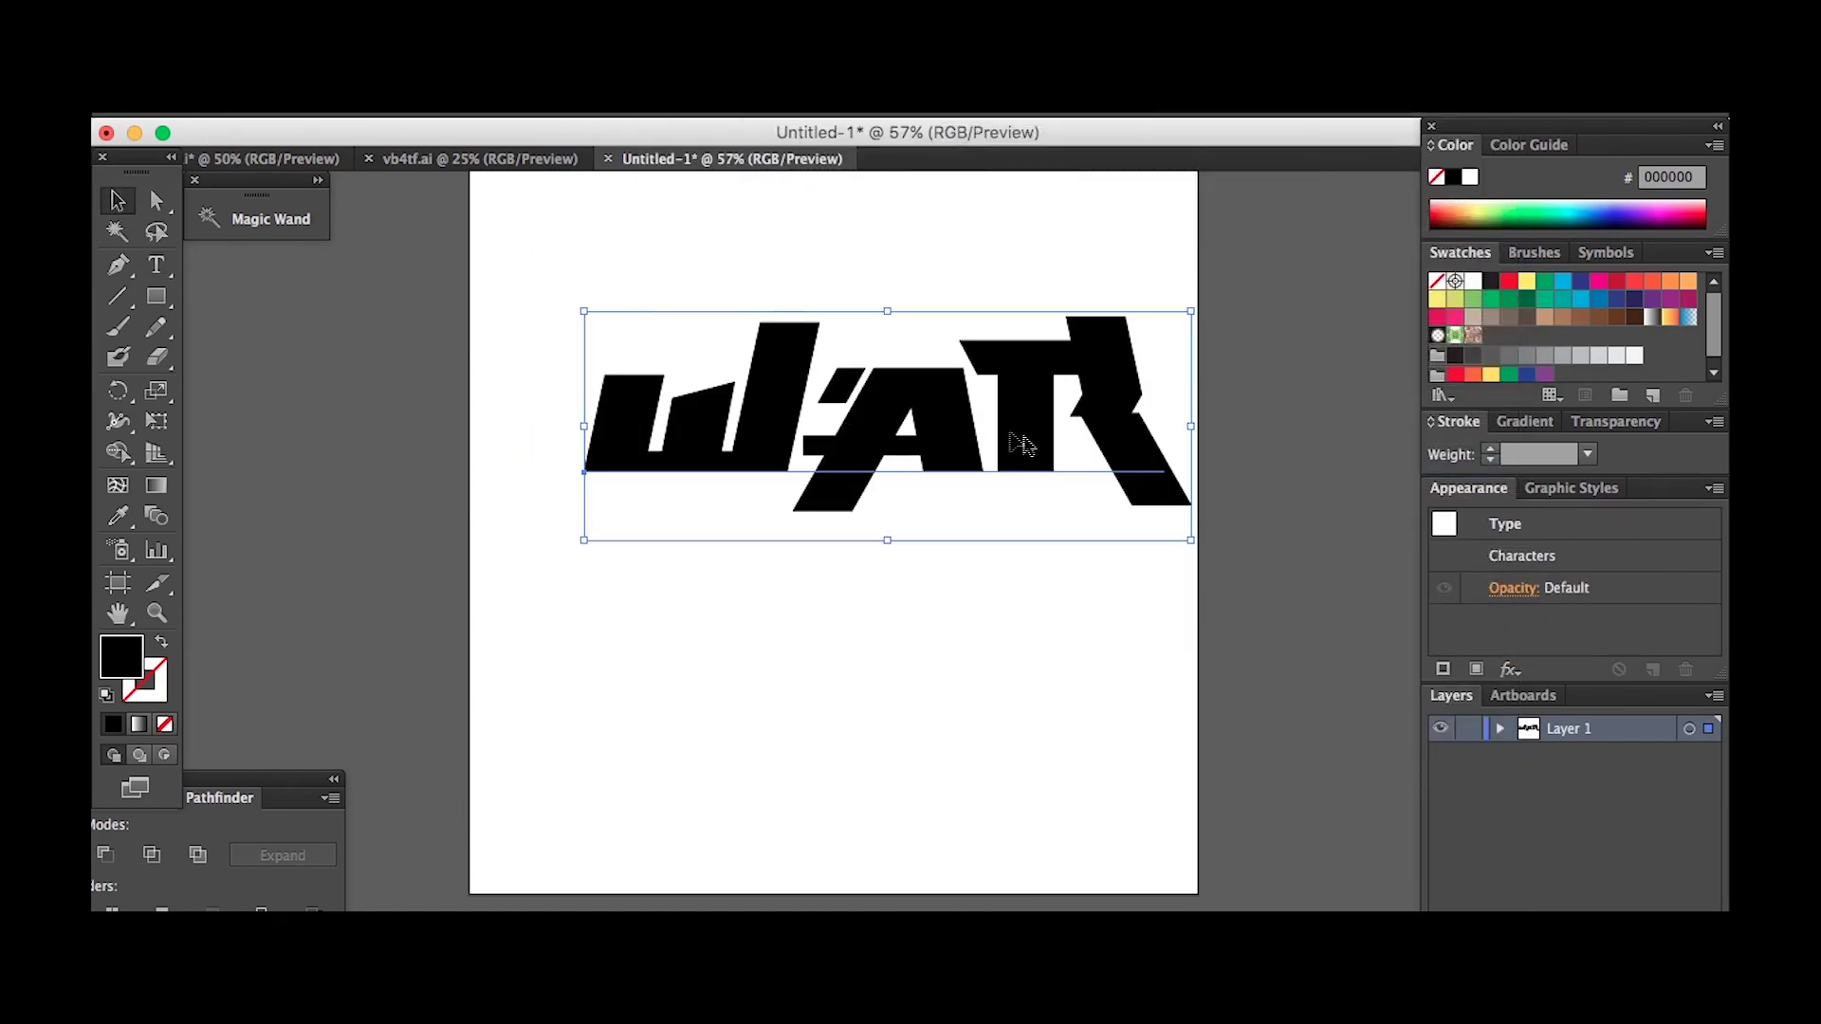
# Set the lettering's tracking to -48 and convert the text to outlines.
pyautogui.press('super+t')
pyautogui.click(883, 245)
pyautogui.write('-48')
pyautogui.press('Return')
pyautogui.click(389, 10)
pyautogui.click(437, 268)
# Extend the crossbar of the A sideways until it joins the W.
pyautogui.press('super+equal')
pyautogui.press('super+equal')
pyautogui.press('a')
pyautogui.moveTo(670, 542); pyautogui.dragTo(610, 560)
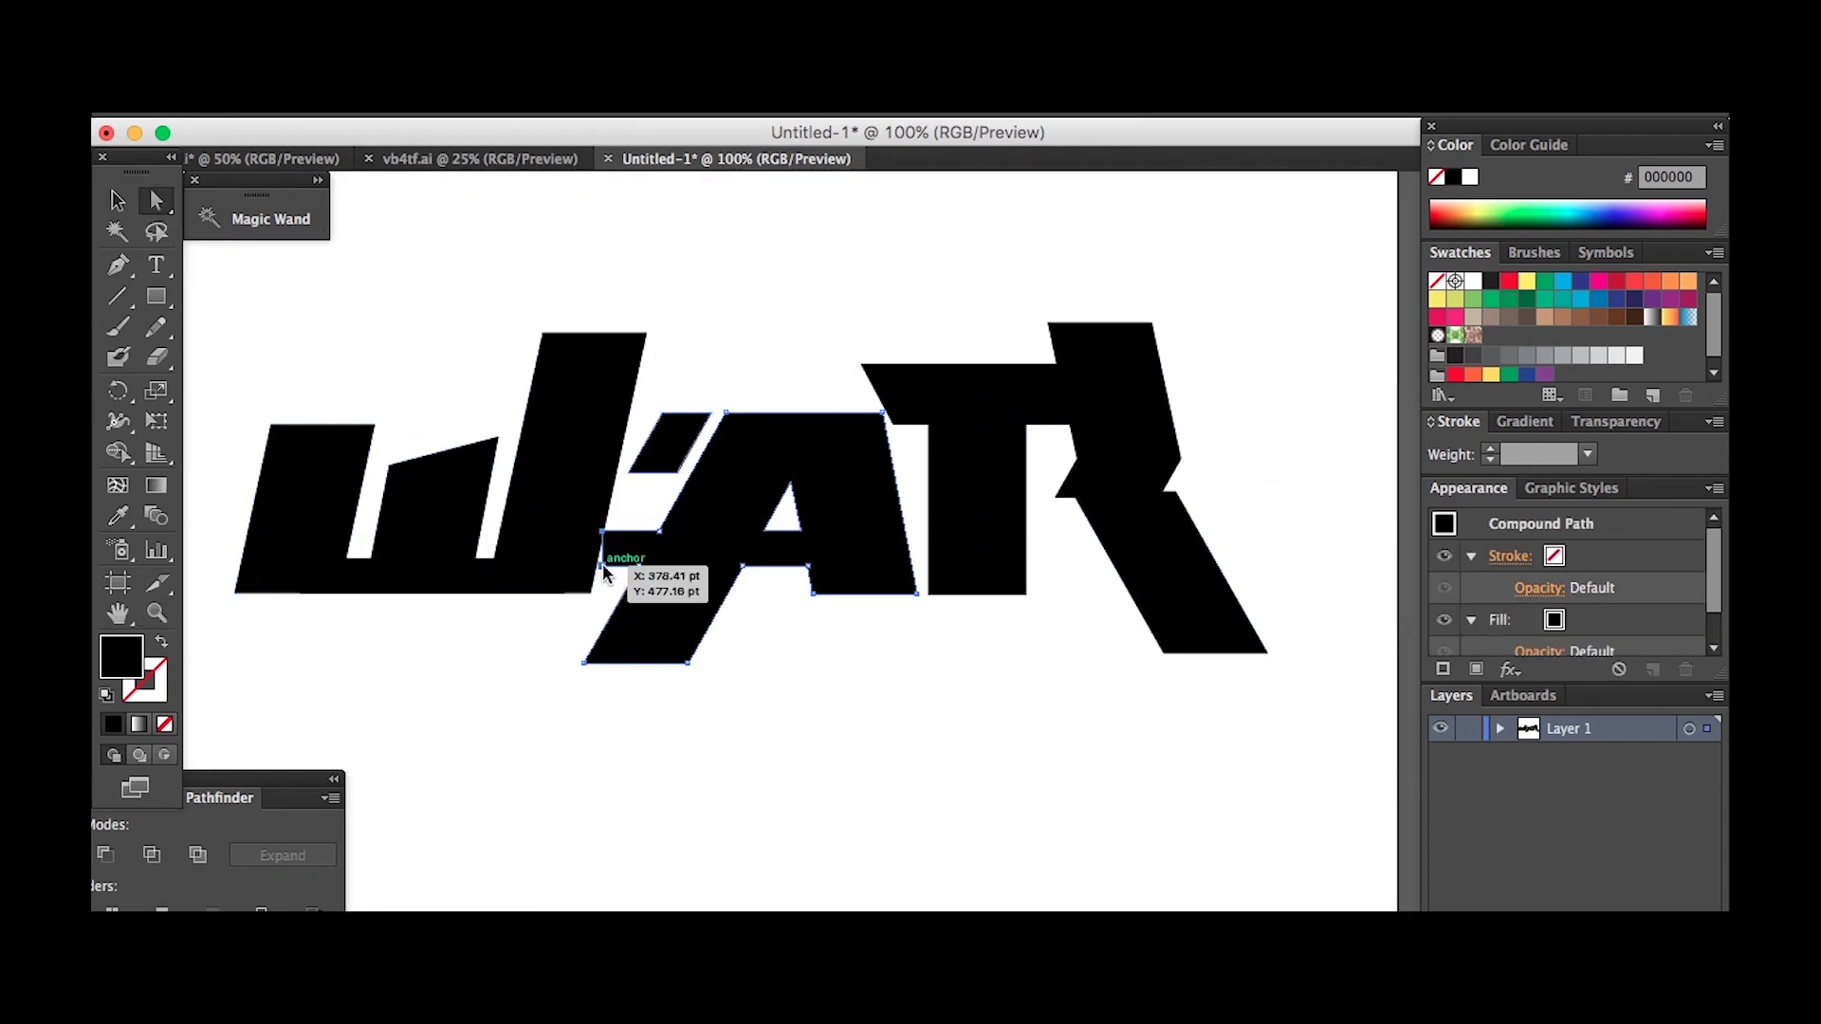
pyautogui.press('super+z')
pyautogui.click(784, 617)
# Raise the R and shift it over the A, adjusting its horizontal position with repeated nudges.
pyautogui.moveTo(989, 431); pyautogui.dragTo(756, 382)
pyautogui.hotkey('shift', 'Right')
pyautogui.hotkey('shift', 'Right')
pyautogui.hotkey('shift', 'Right')
pyautogui.hotkey('shift', 'Right')
pyautogui.hotkey('shift', 'Right')
pyautogui.hotkey('shift', 'Right')
pyautogui.hotkey('shift', 'Right')
pyautogui.hotkey('shift', 'Right')
pyautogui.hotkey('shift', 'Right')
pyautogui.hotkey('shift', 'Right')
pyautogui.hotkey('shift', 'Right')
pyautogui.hotkey('shift', 'Right')
pyautogui.hotkey('shift', 'Right')
pyautogui.hotkey('shift', 'Right')
pyautogui.hotkey('shift', 'Right')
pyautogui.hotkey('shift', 'Right')
pyautogui.hotkey('shift', 'Right')
pyautogui.hotkey('shift', 'Right')
pyautogui.hotkey('shift', 'Right')
pyautogui.hotkey('shift', 'Right')
pyautogui.hotkey('shift', 'Right')
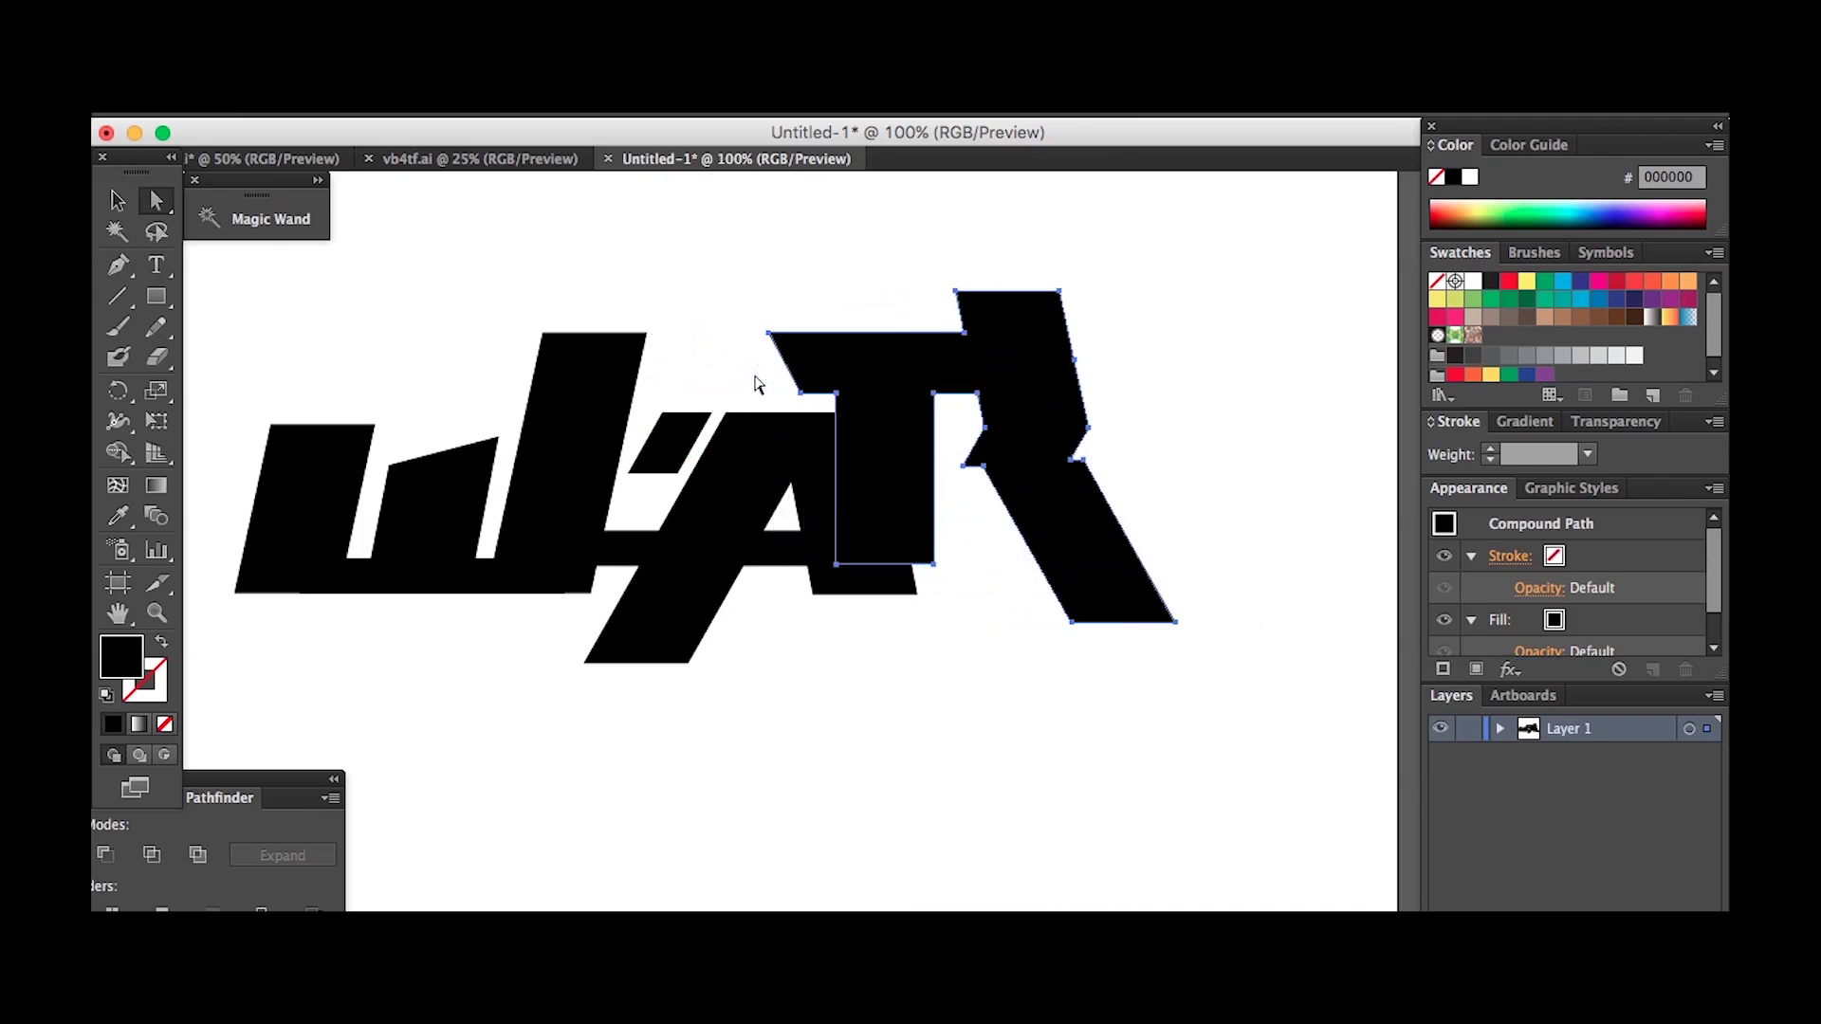
# Lengthen the R's upper bar over the A so that it ends near the top of the W.
pyautogui.click(833, 325)
pyautogui.moveTo(864, 383); pyautogui.dragTo(695, 389)
pyautogui.click(890, 663)
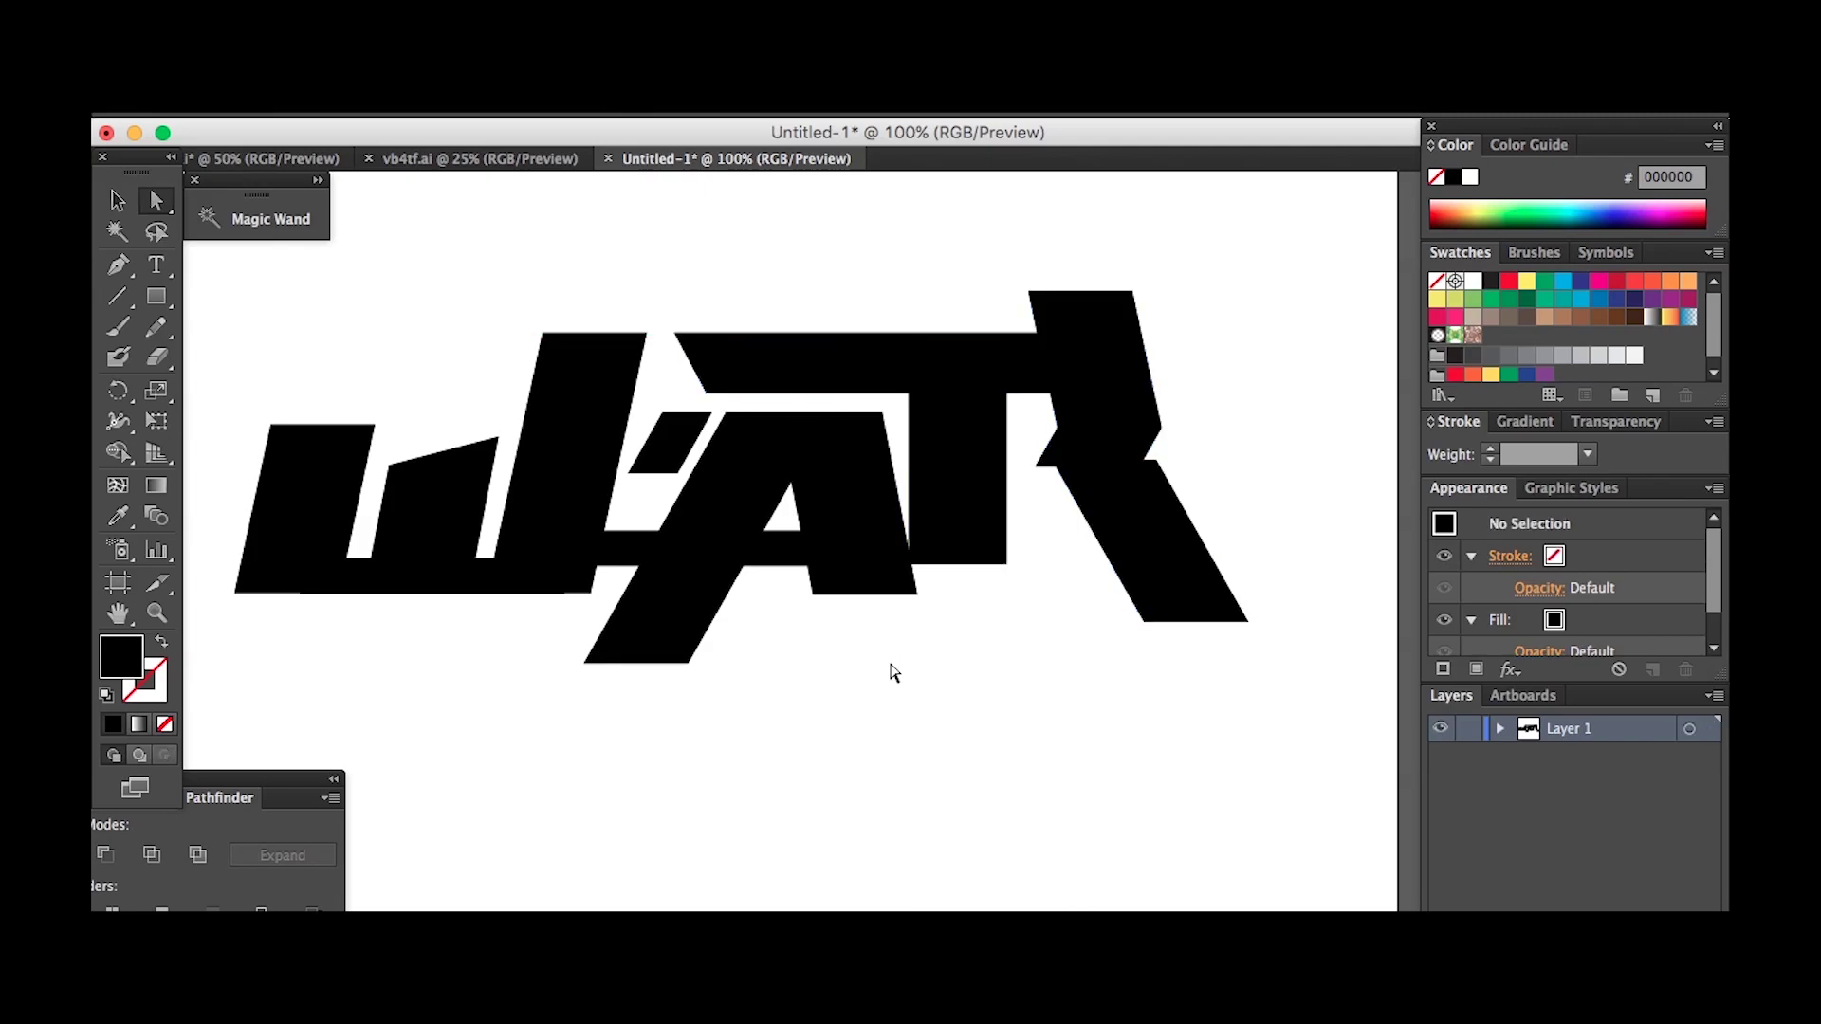
# Lower the R's raised top almost level with its bar and shorten its vertical stem to a small block.
pyautogui.hscroll(3, 1085, 297)
pyautogui.click(1062, 341)
pyautogui.click(1108, 354)
pyautogui.hscroll(-3, 1174, 373)
pyautogui.scroll(-2, 1174, 373)
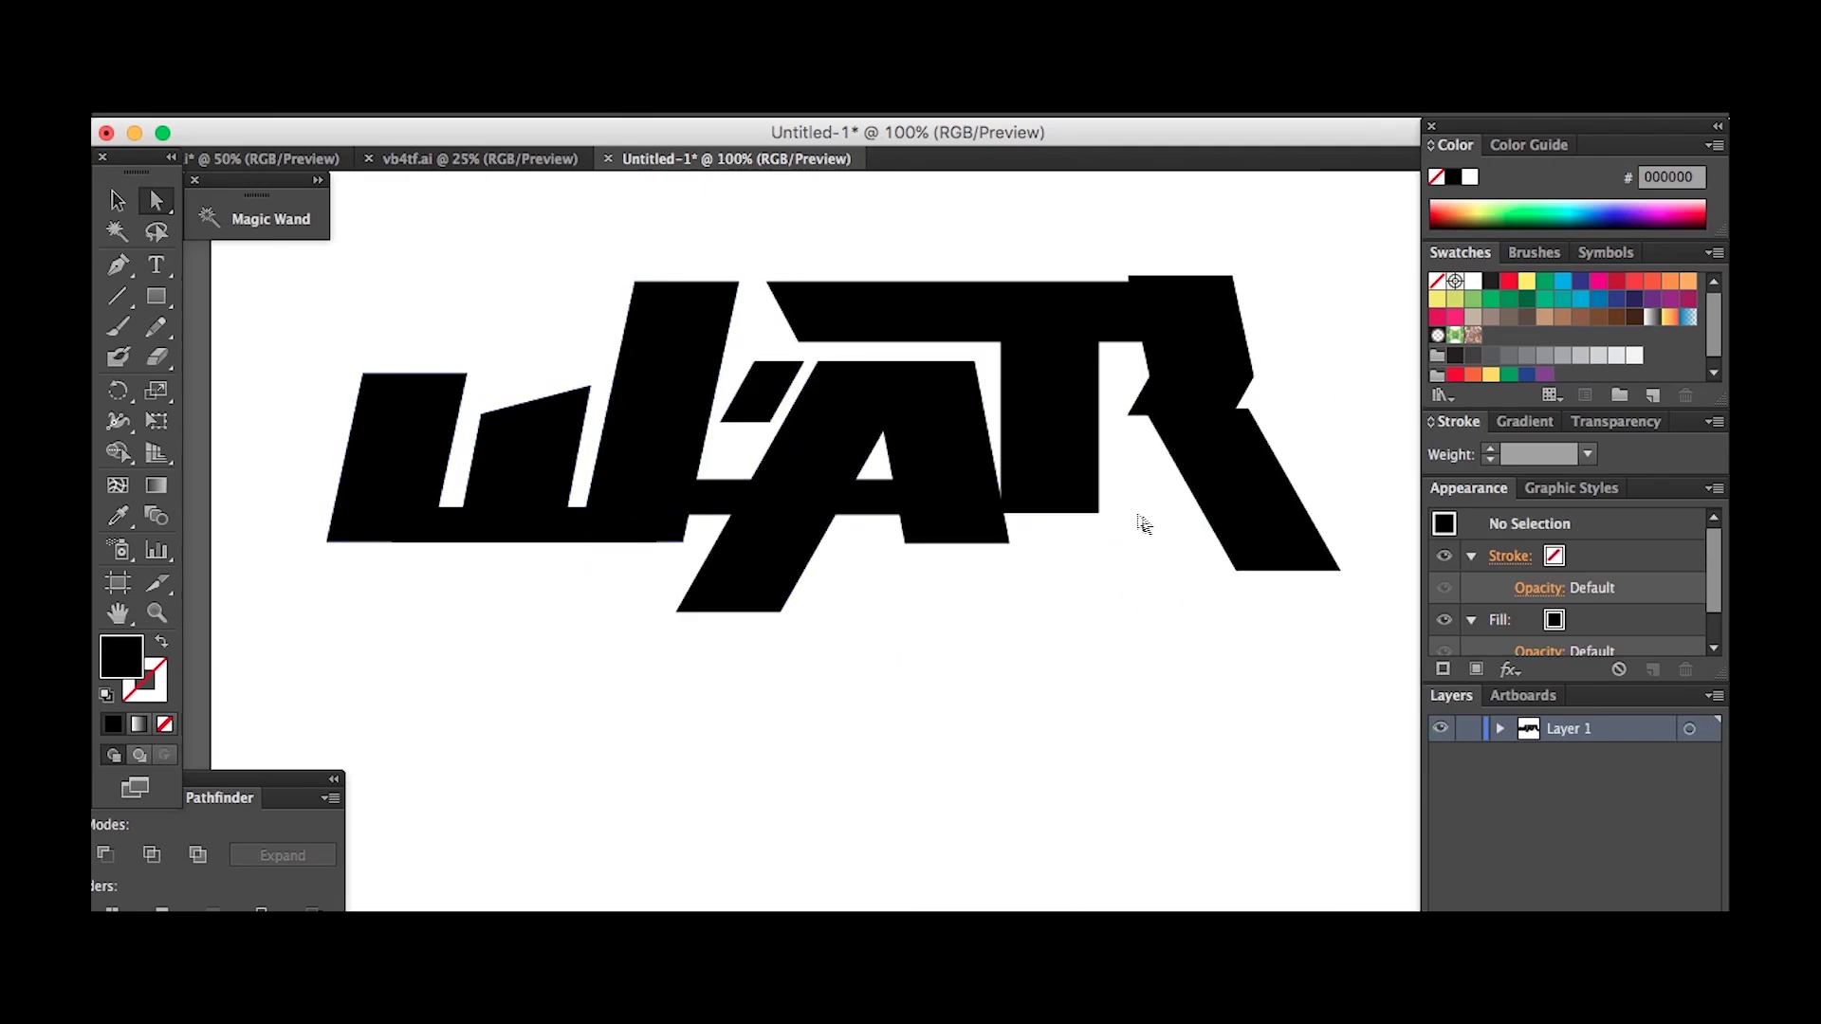
pyautogui.moveTo(1077, 510); pyautogui.dragTo(1070, 401)
pyautogui.press('super+shift+a')
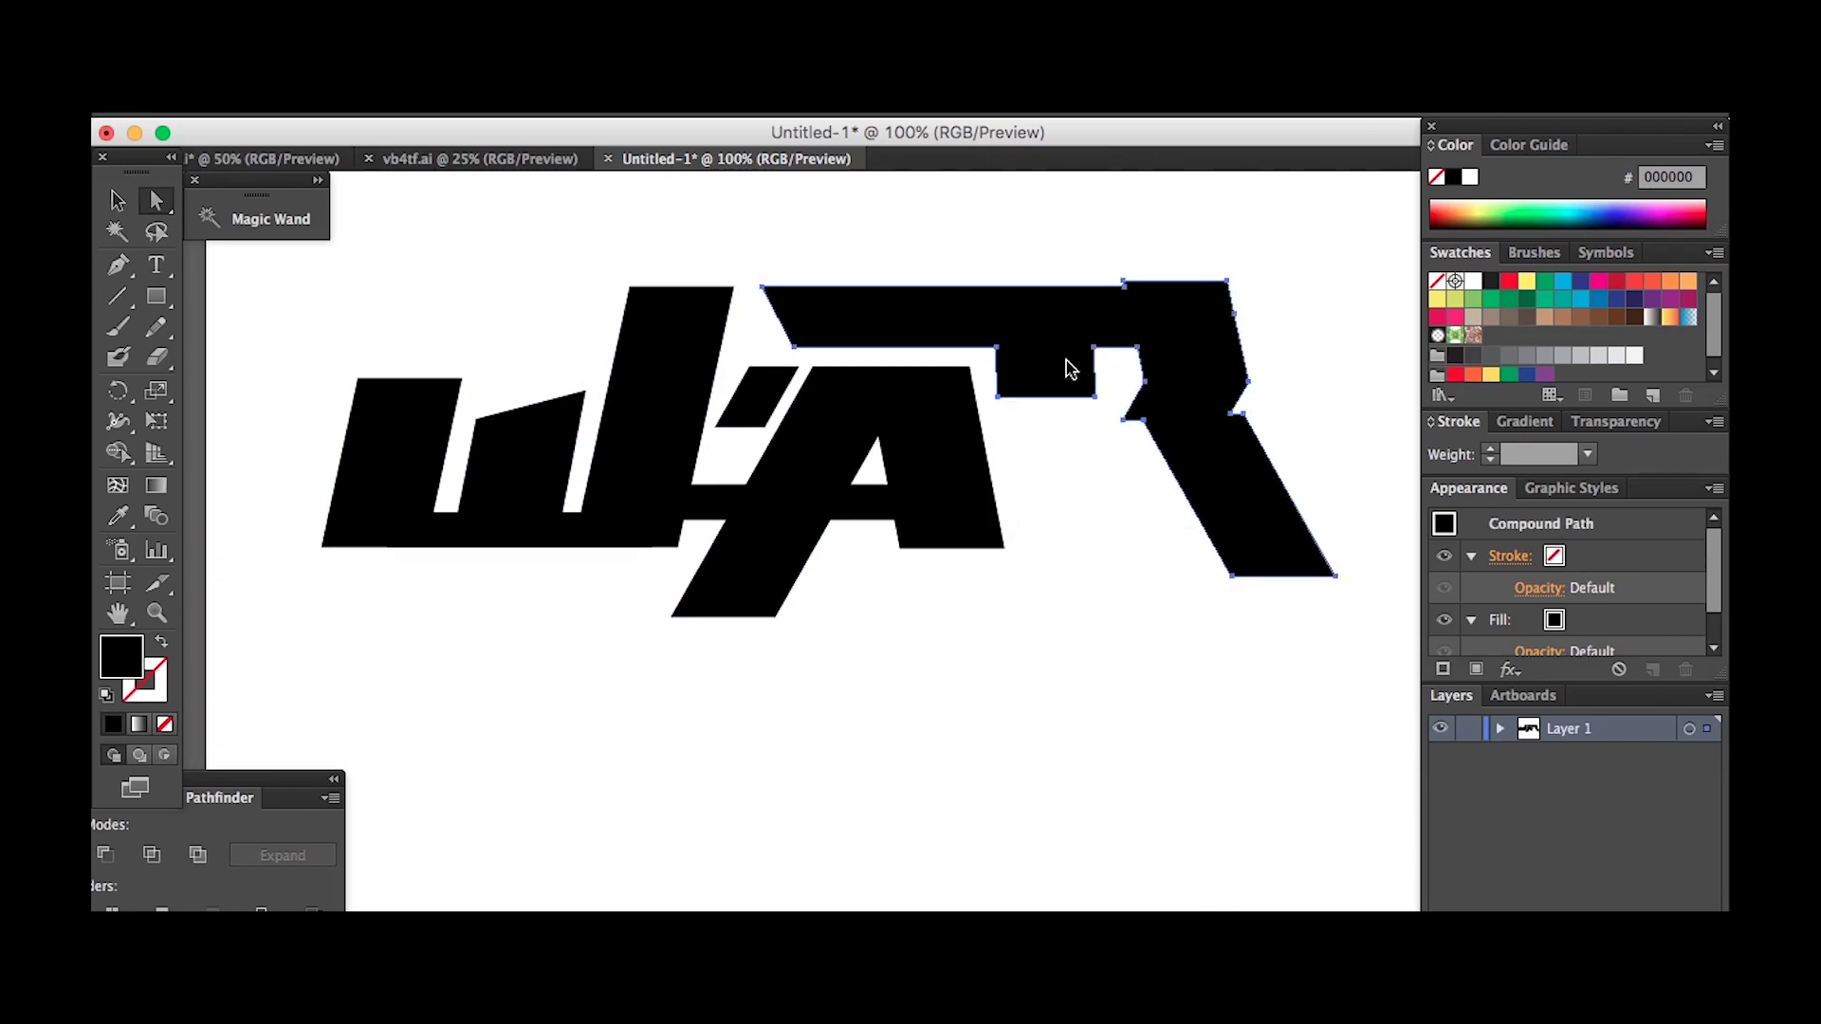
pyautogui.scroll(2, 1084, 596)
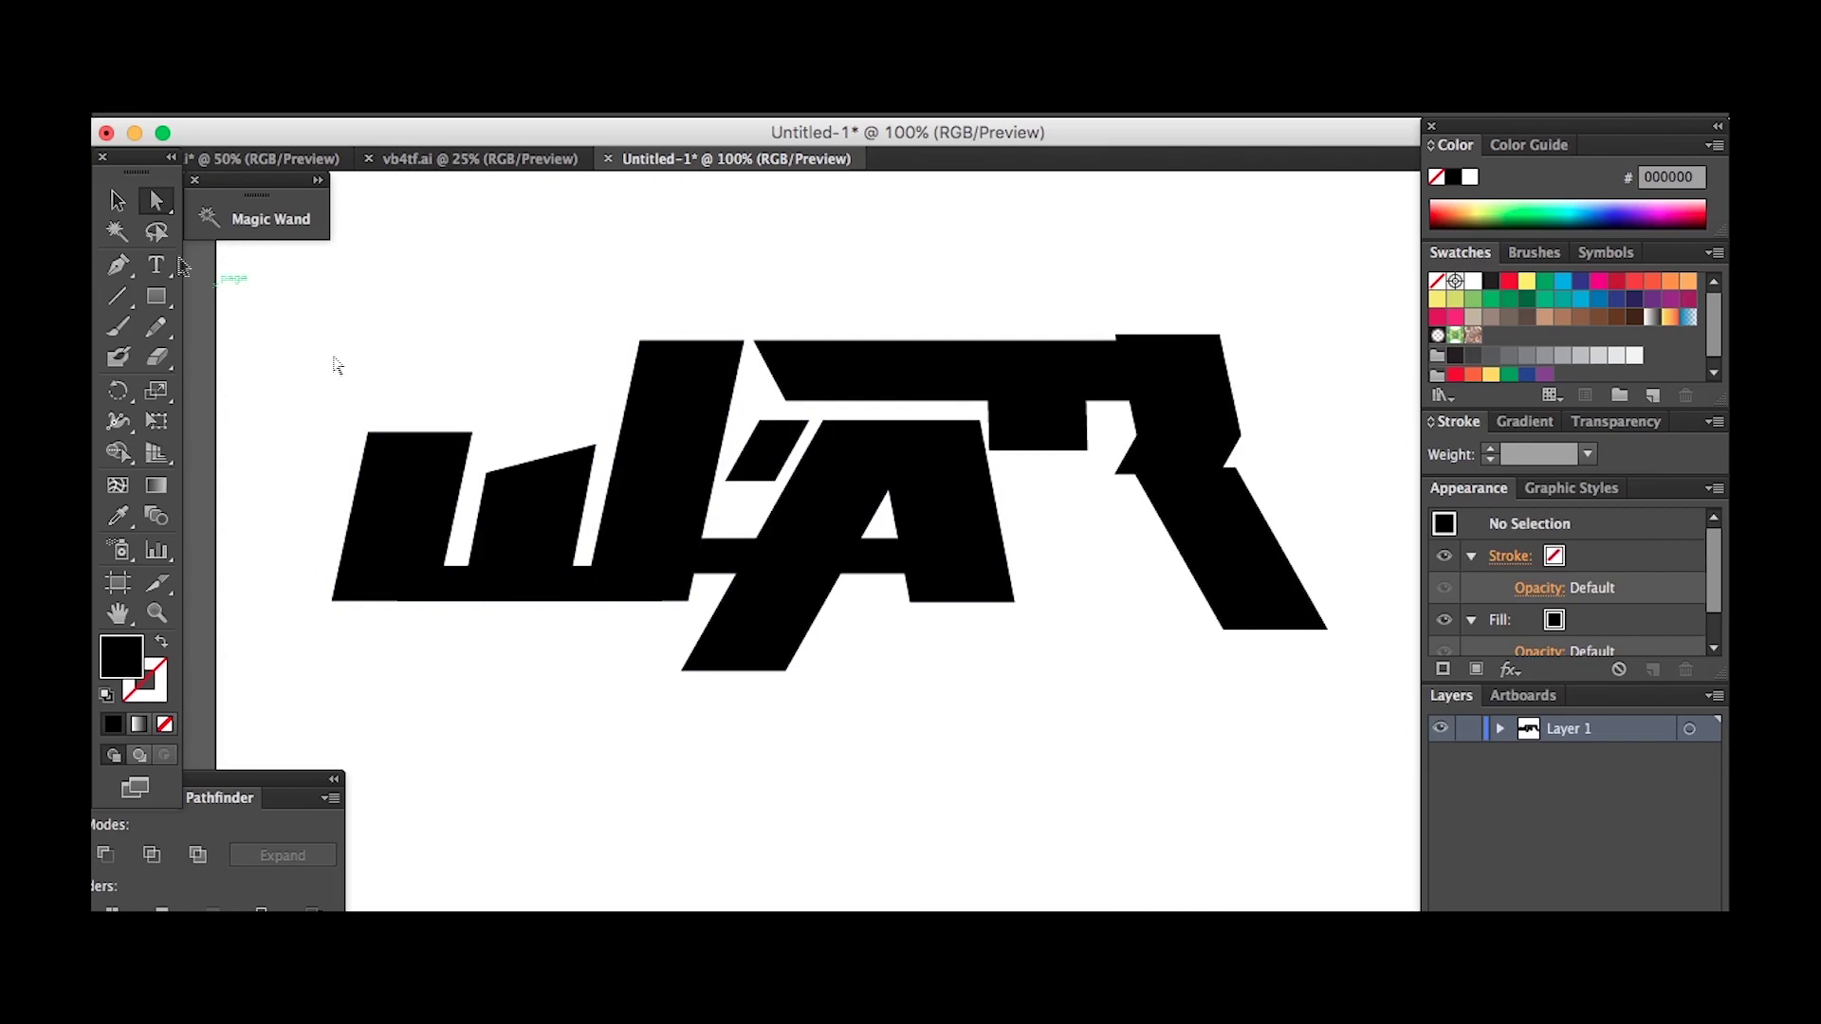
# Fill all the lettering with white and create a 10 pt offset path with miter joins around it.
pyautogui.moveTo(302, 255); pyautogui.dragTo(1332, 677)
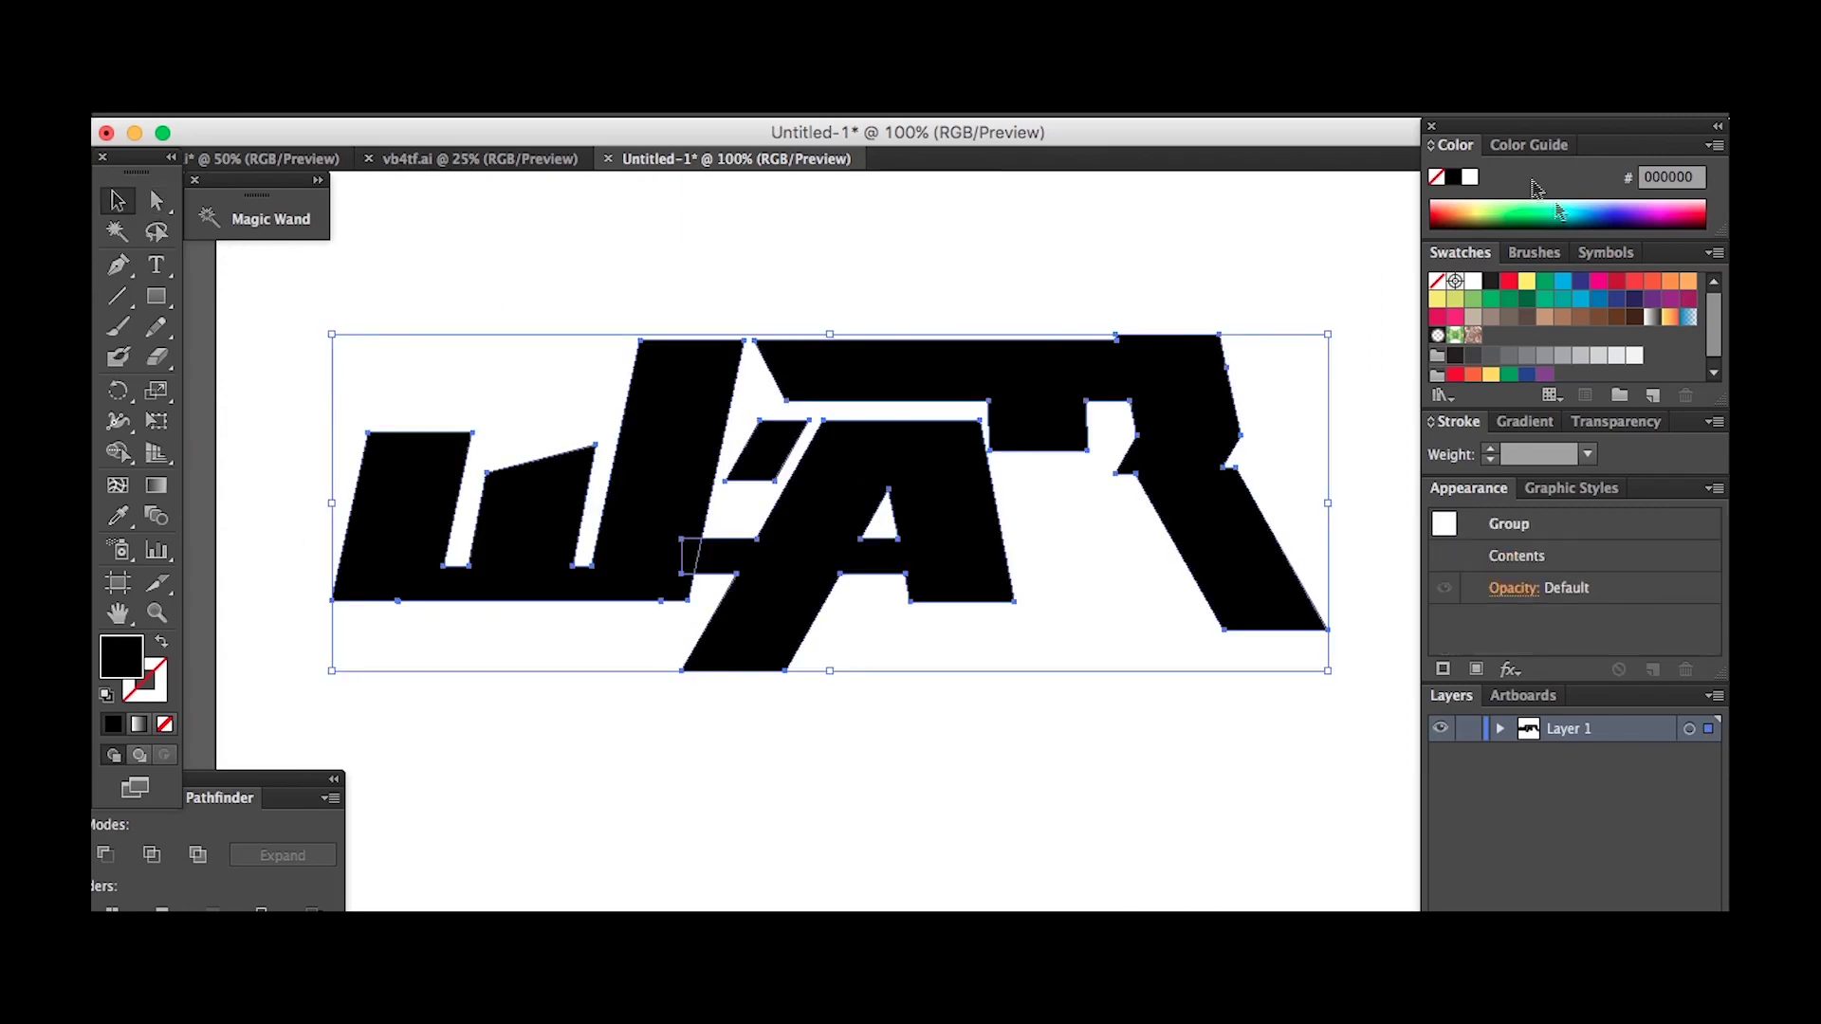
pyautogui.press('d')
pyautogui.hscroll(3, 849, 386)
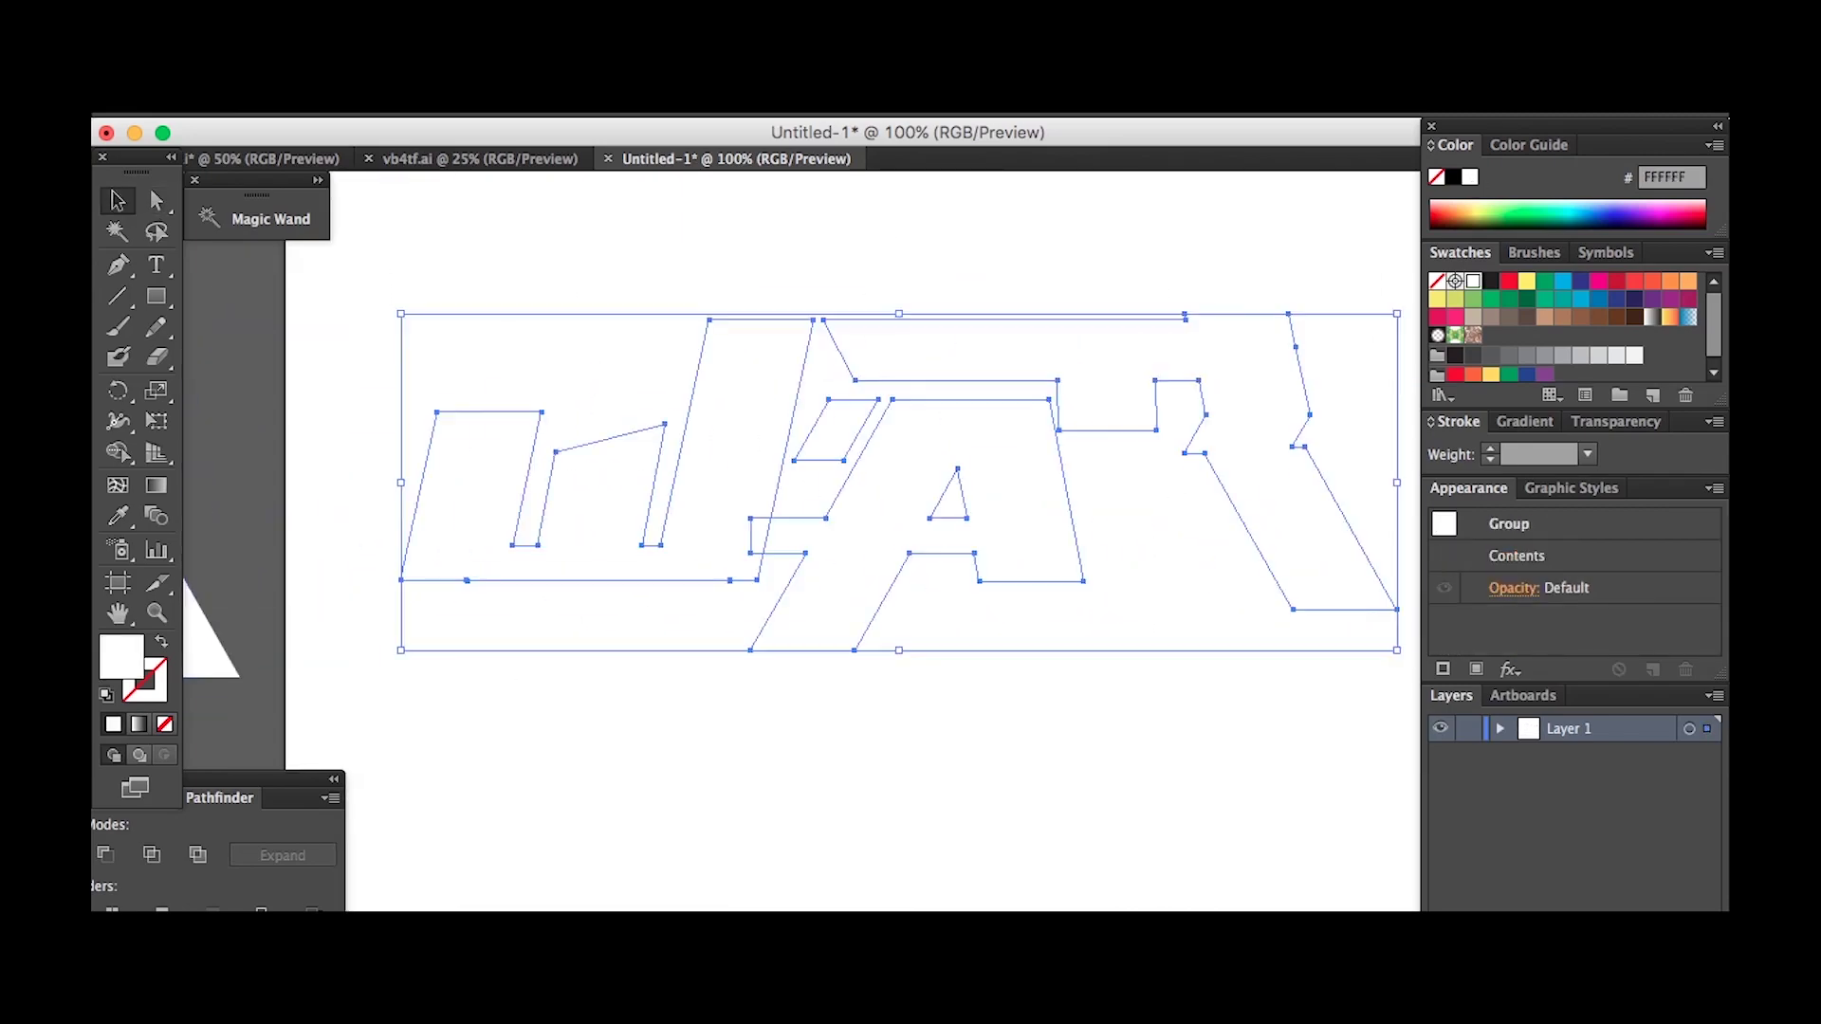
pyautogui.click(389, 103)
pyautogui.moveTo(446, 374)
pyautogui.click(711, 484)
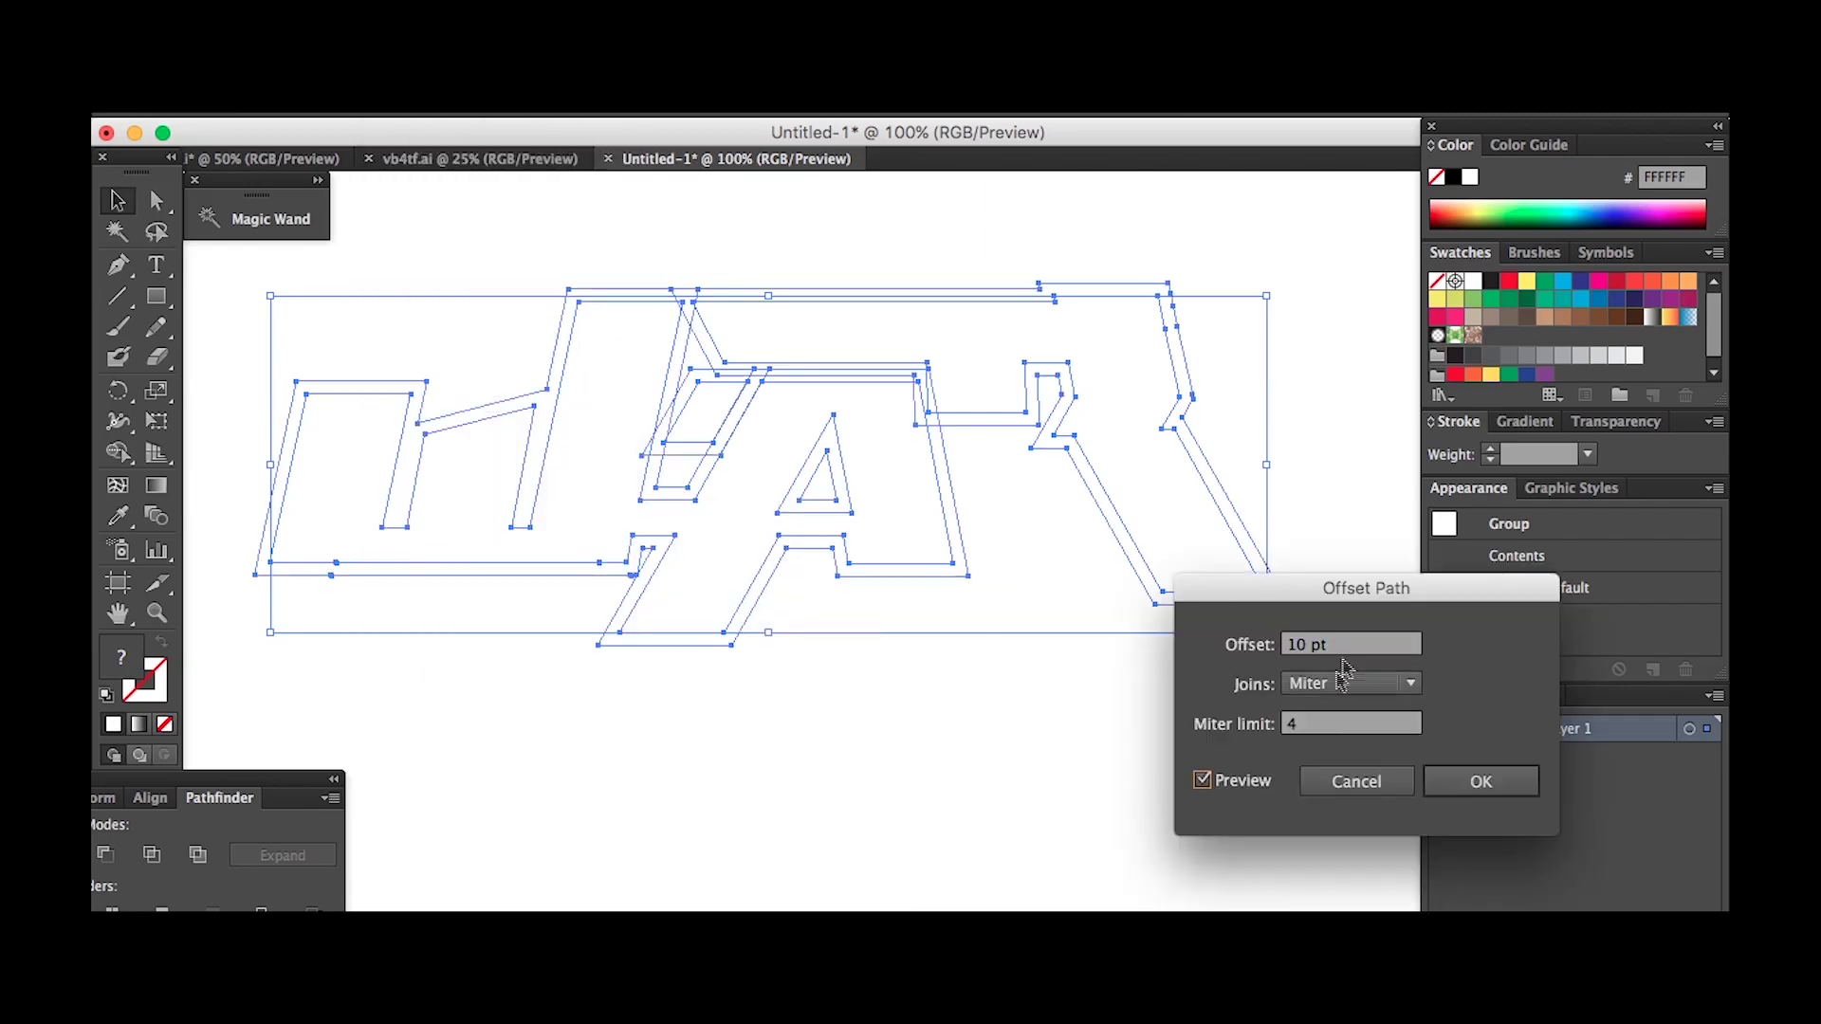
pyautogui.press('Return')
# Paste a duplicate of the lettering's black outline and shift it downward for the extrusion.
pyautogui.hscroll(-3, 854, 569)
pyautogui.click(334, 103)
pyautogui.click(418, 206)
pyautogui.hotkey('shift', 'Down')
pyautogui.hotkey('shift', 'Down')
pyautogui.hotkey('shift', 'Down')
pyautogui.hotkey('shift', 'Down')
# Blend the two isolated black outlines using 100 specified steps.
pyautogui.doubleClick(1016, 569)
pyautogui.click(389, 103)
pyautogui.moveTo(424, 544)
pyautogui.click(730, 593)
pyautogui.click(1264, 598)
pyautogui.click(1223, 670)
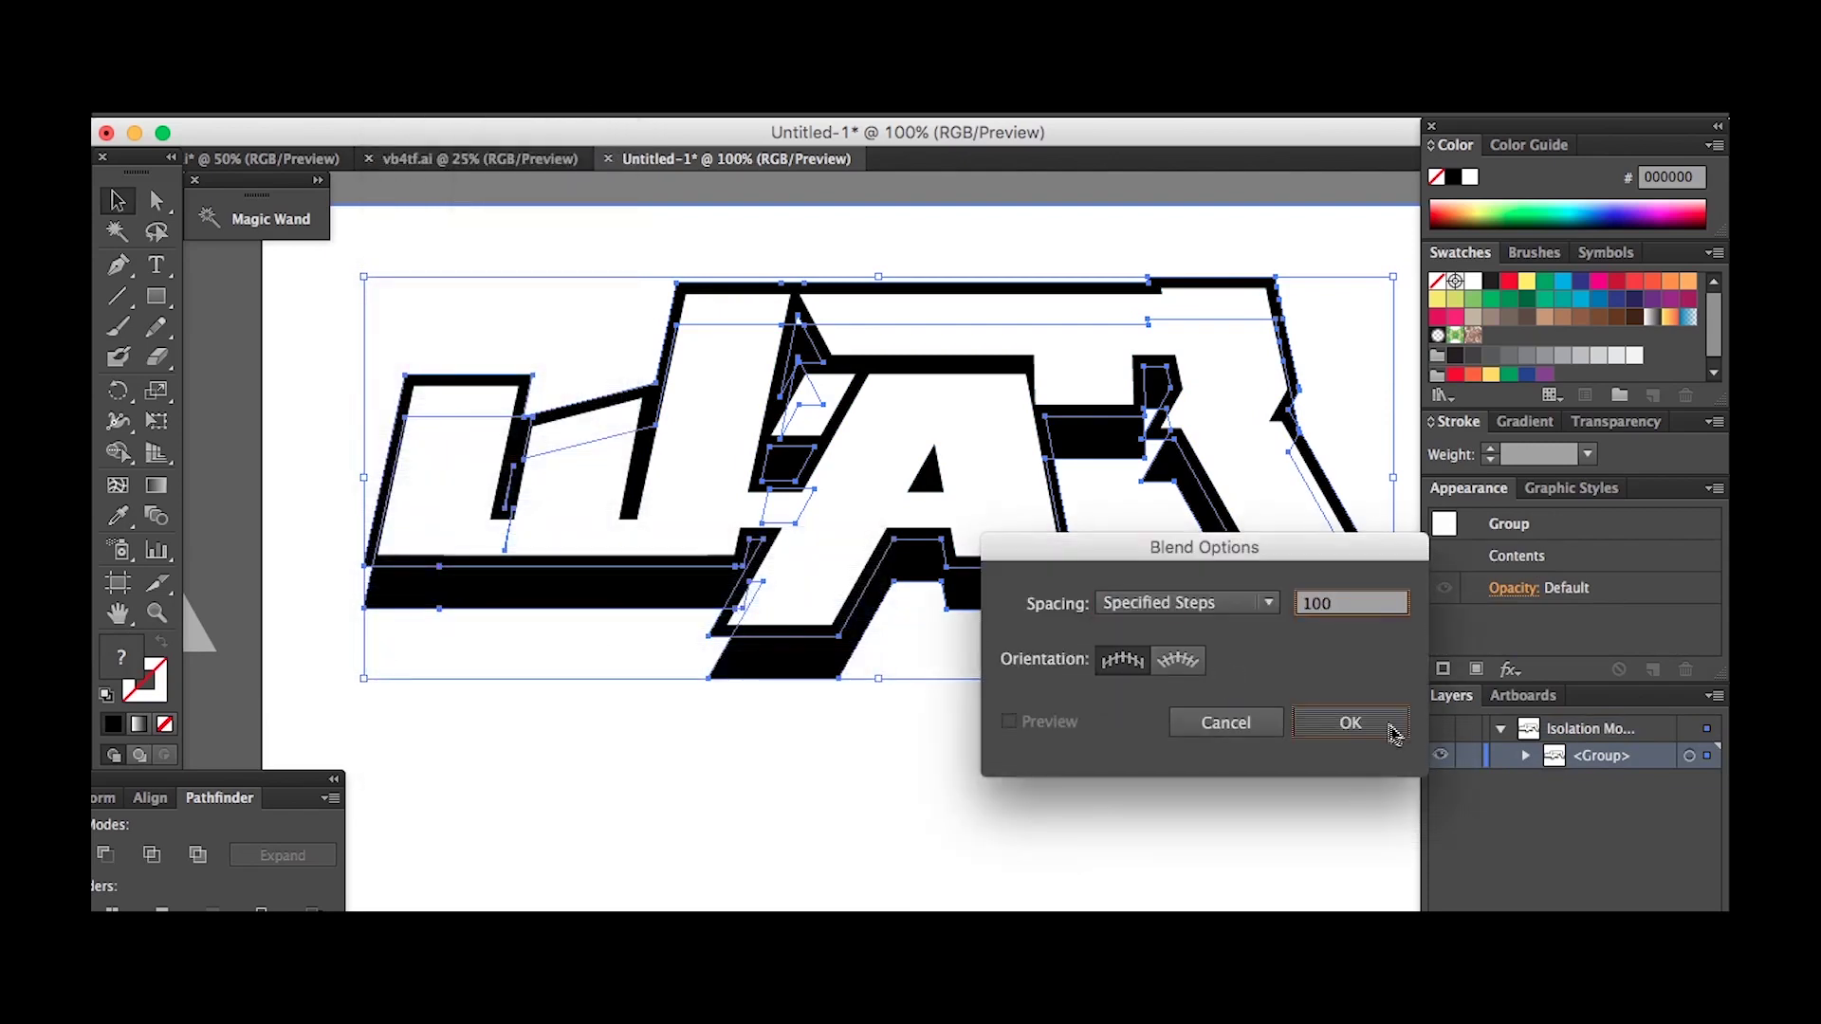
pyautogui.click(1351, 721)
pyautogui.click(389, 103)
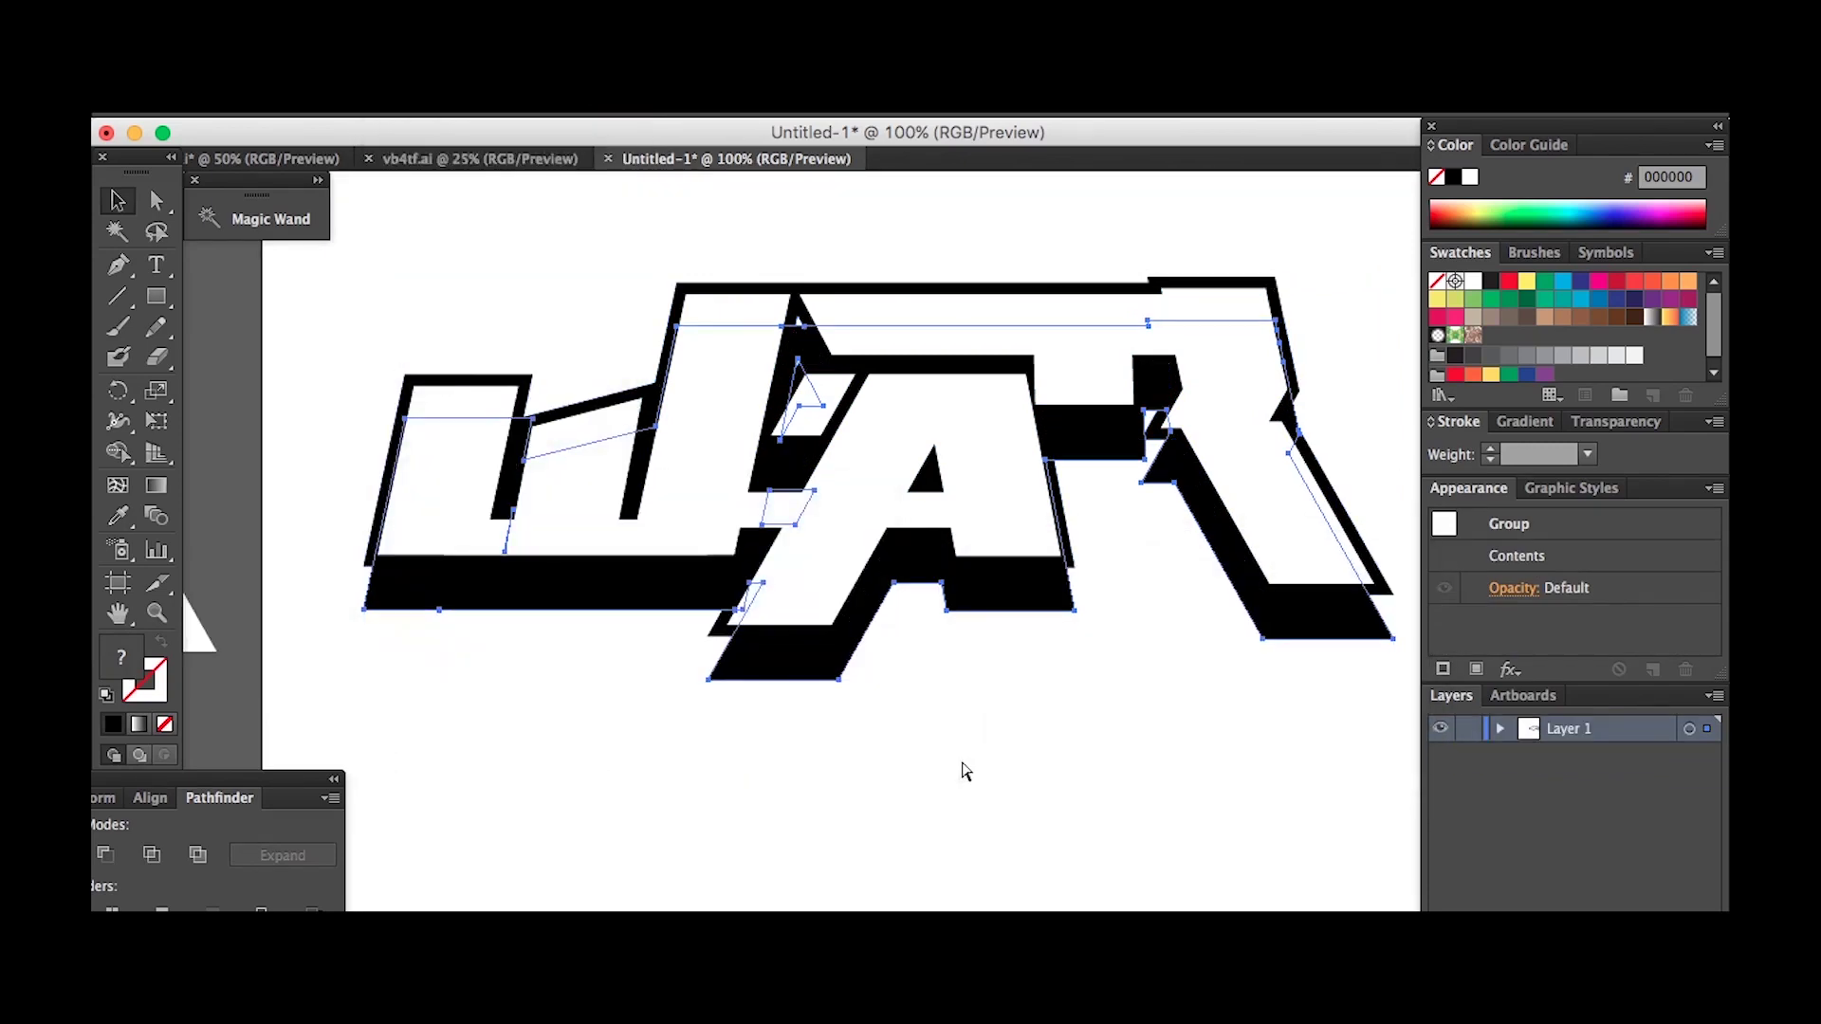
pyautogui.click(963, 768)
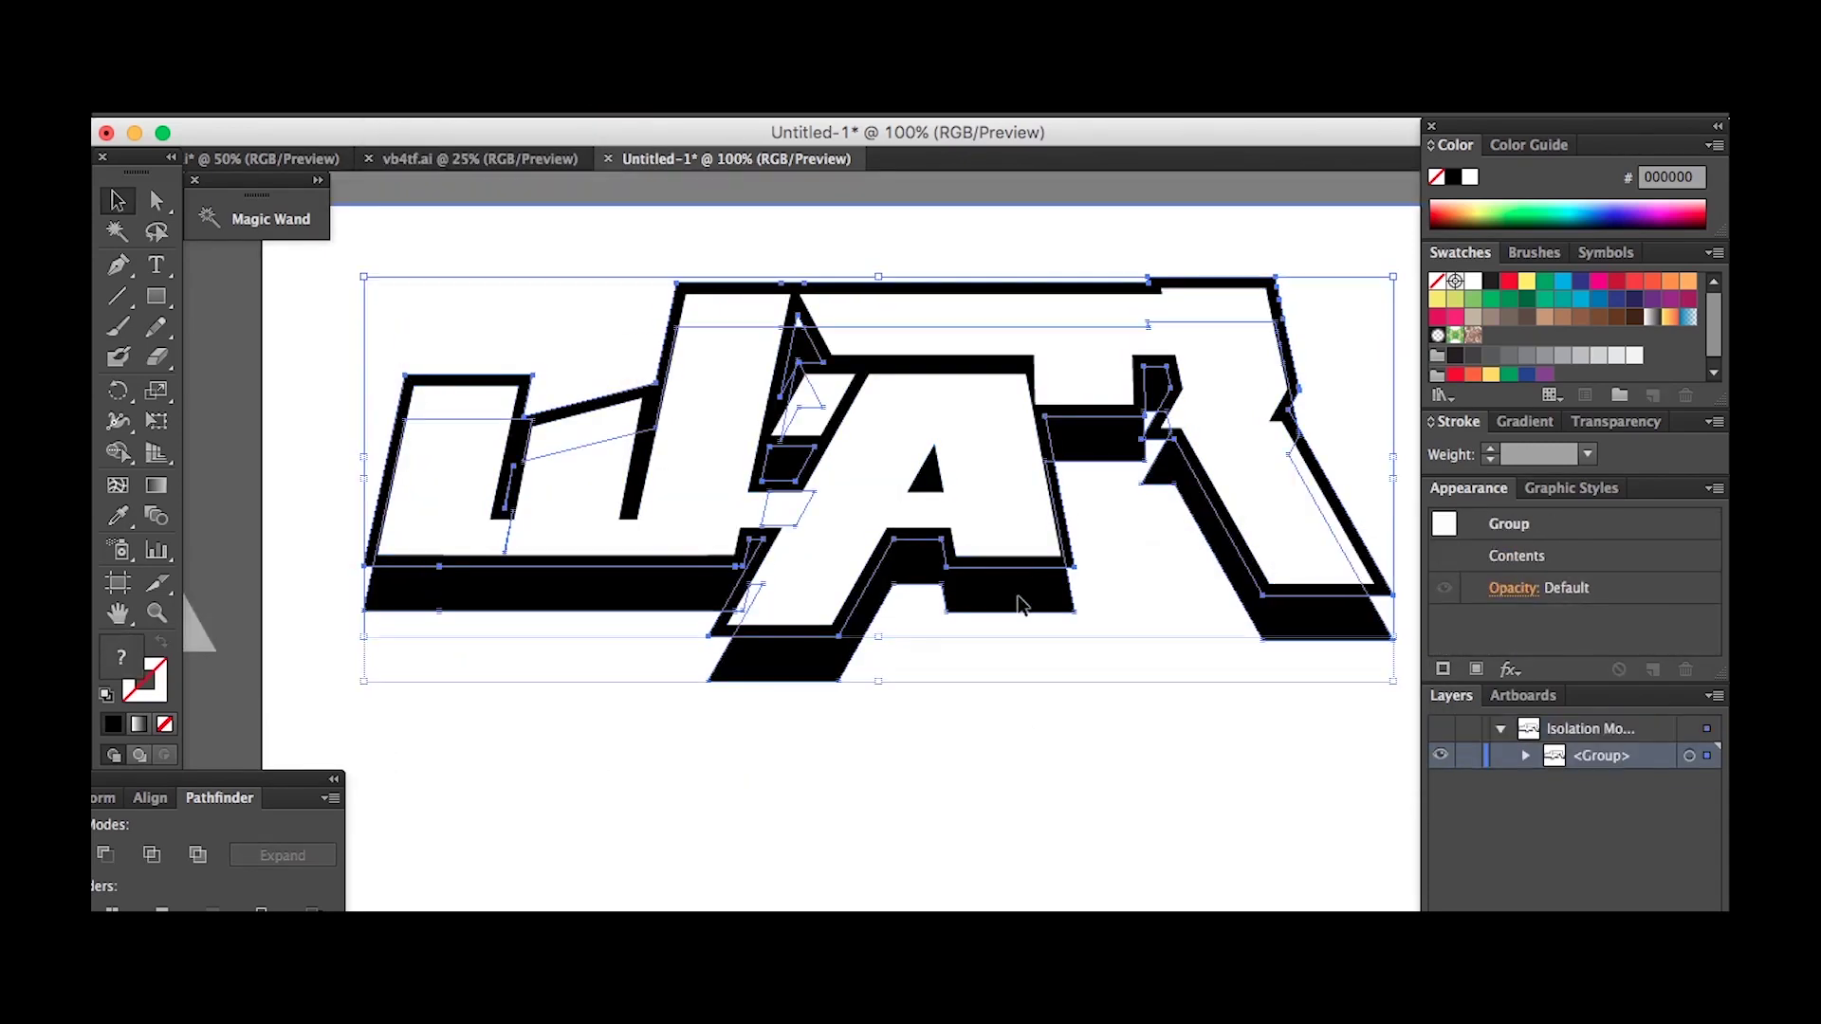
pyautogui.click(389, 102)
pyautogui.moveTo(427, 541)
pyautogui.click(683, 541)
# Expand the blend and merge it into a solid extruded shape behind the white letters.
pyautogui.click(389, 103)
pyautogui.click(732, 606)
pyautogui.click(1346, 720)
pyautogui.click(389, 102)
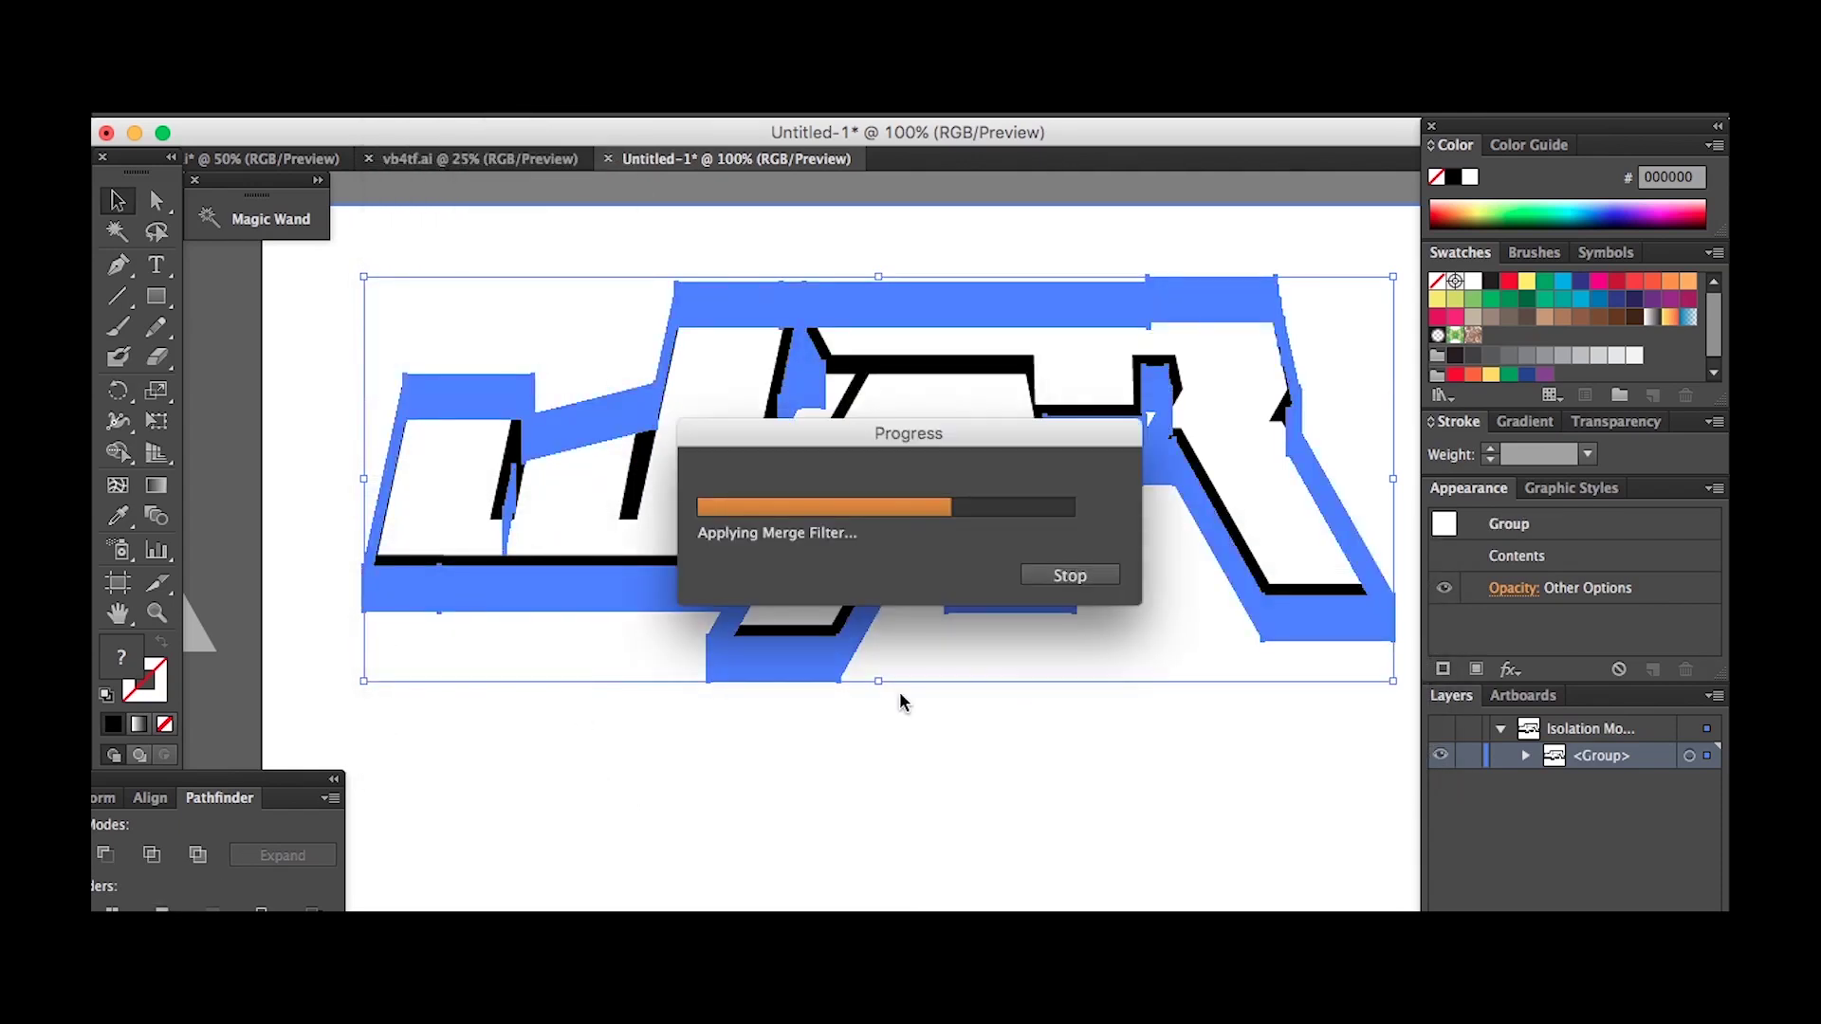
pyautogui.click(1375, 692)
pyautogui.click(1053, 600)
# Switch to Photoshop and paste the lettering into the poster as a smart object above the statue.
pyautogui.press('super+Tab')
pyautogui.click(1613, 699)
pyautogui.press('super+v')
pyautogui.click(1001, 416)
pyautogui.press('Return')
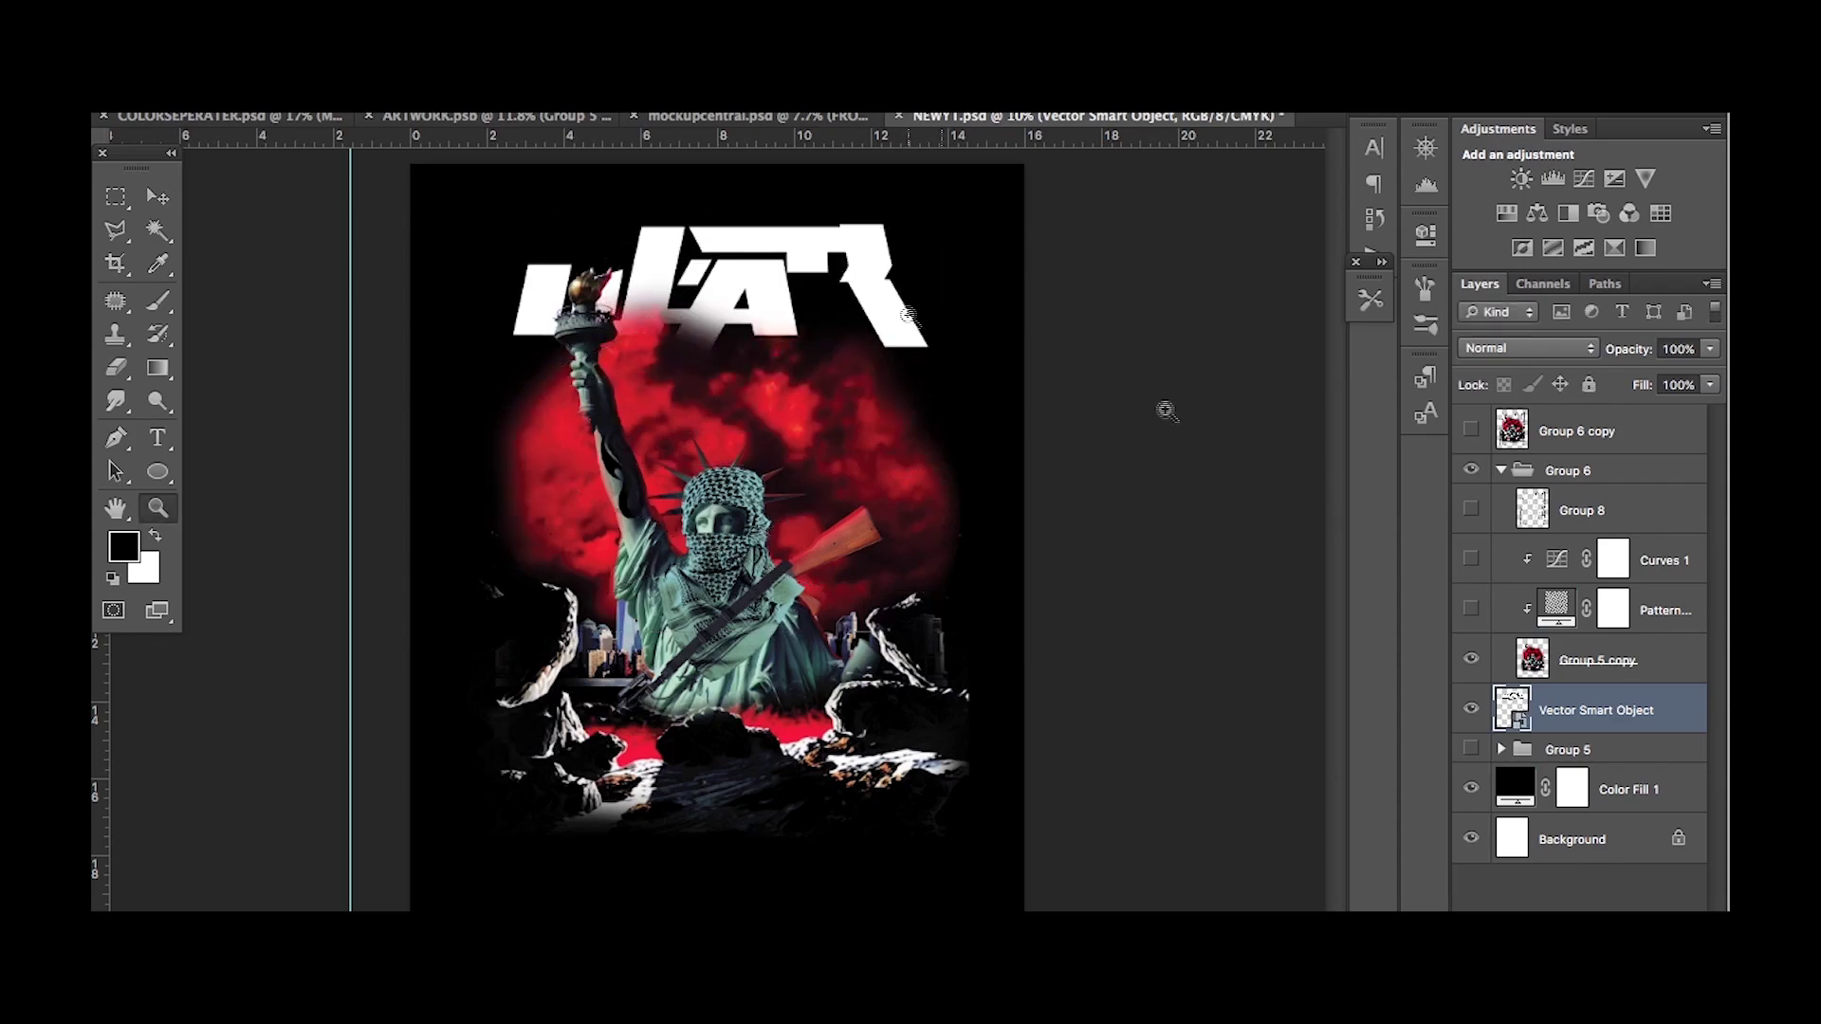
# Place the lettering smart object unclipped above Group 5 copy and enlarge it across the poster's top.
pyautogui.rightClick(1672, 679)
pyautogui.click(1672, 681)
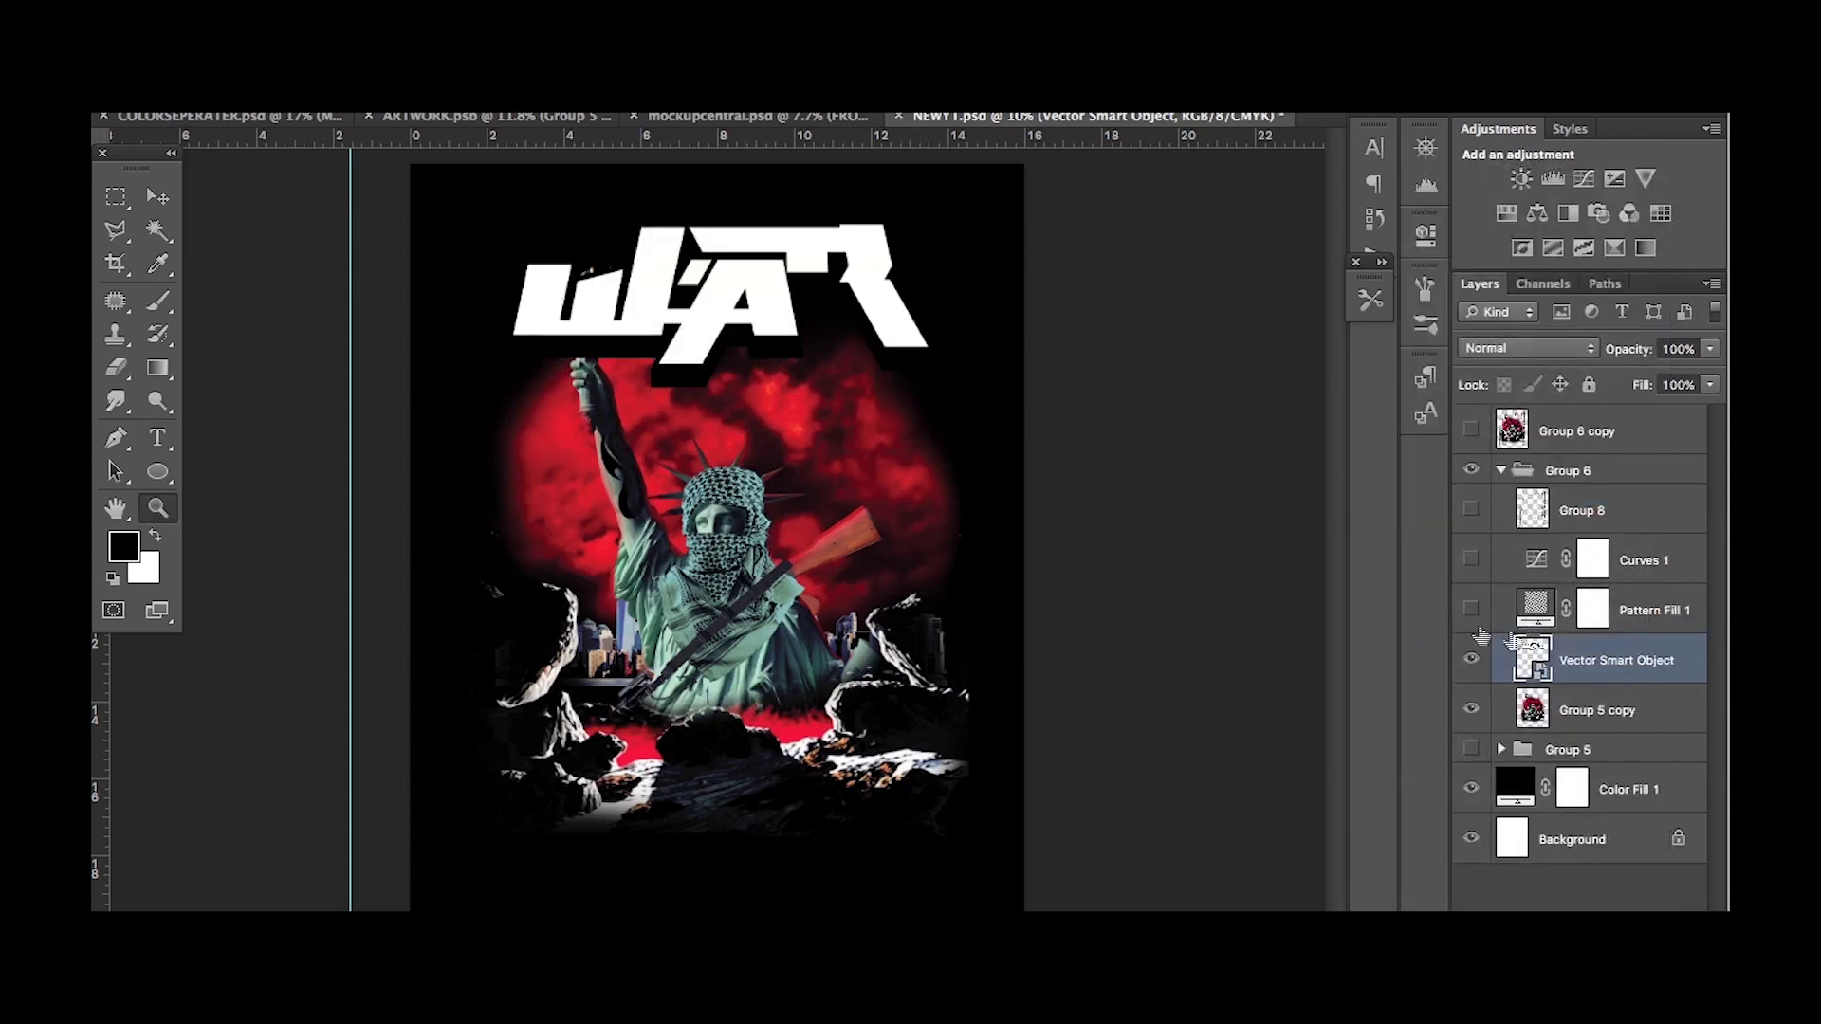
pyautogui.hotkey('ctrl', 't')
pyautogui.moveTo(939, 375); pyautogui.dragTo(968, 408)
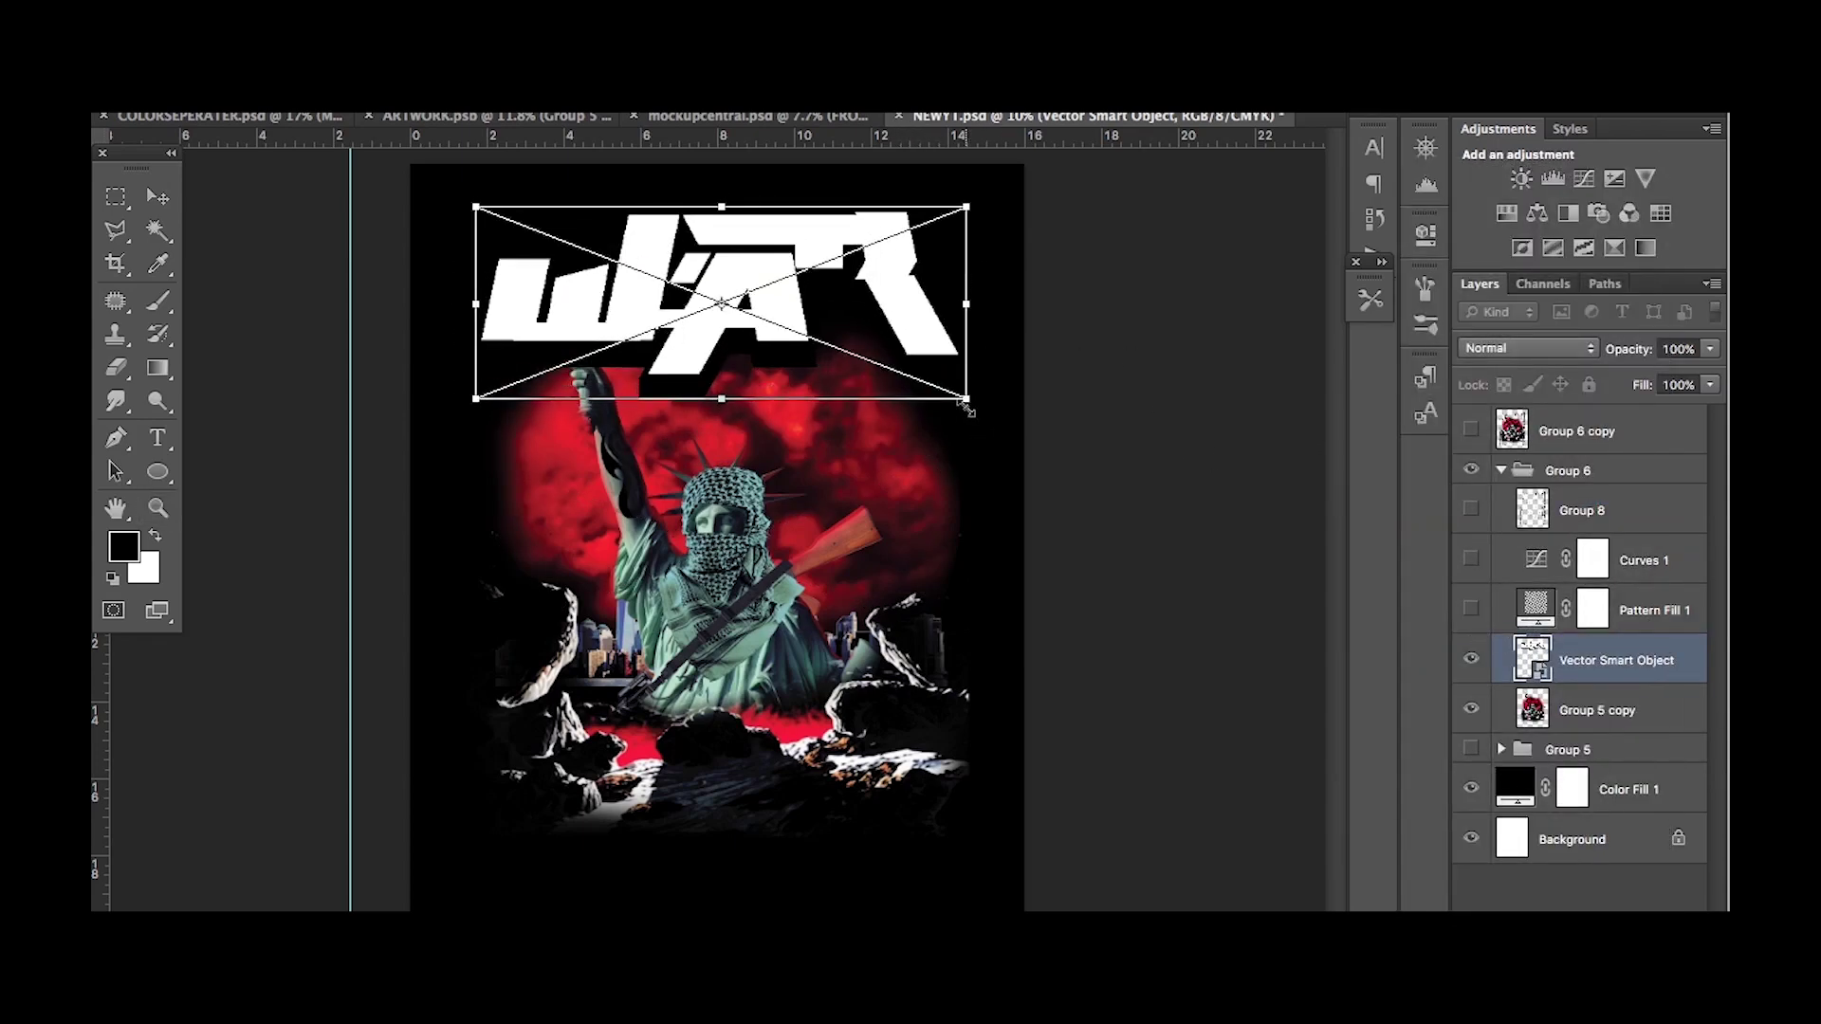
pyautogui.press('Return')
# Reduce the lettering's opacity and select the statue's torch and flame on Group 5 copy with Quick Selection.
pyautogui.click(1710, 349)
pyautogui.moveTo(1711, 372); pyautogui.dragTo(1626, 372)
pyautogui.moveTo(750, 332)
pyautogui.mouseDown()
pyautogui.moveTo(772, 345)
pyautogui.moveTo(569, 617)
pyautogui.moveTo(583, 628)
pyautogui.moveTo(531, 628)
pyautogui.mouseUp()
pyautogui.click(158, 230)
pyautogui.click(247, 224)
pyautogui.rightClick(569, 702)
pyautogui.moveTo(553, 743); pyautogui.dragTo(740, 671)
pyautogui.hotkey('ctrl', 'd')
pyautogui.hotkey('alt', '[')
pyautogui.moveTo(569, 664)
pyautogui.mouseDown()
pyautogui.moveTo(569, 531)
pyautogui.moveTo(589, 683)
pyautogui.mouseUp()
pyautogui.press('z')
pyautogui.moveTo(740, 496); pyautogui.dragTo(707, 400)
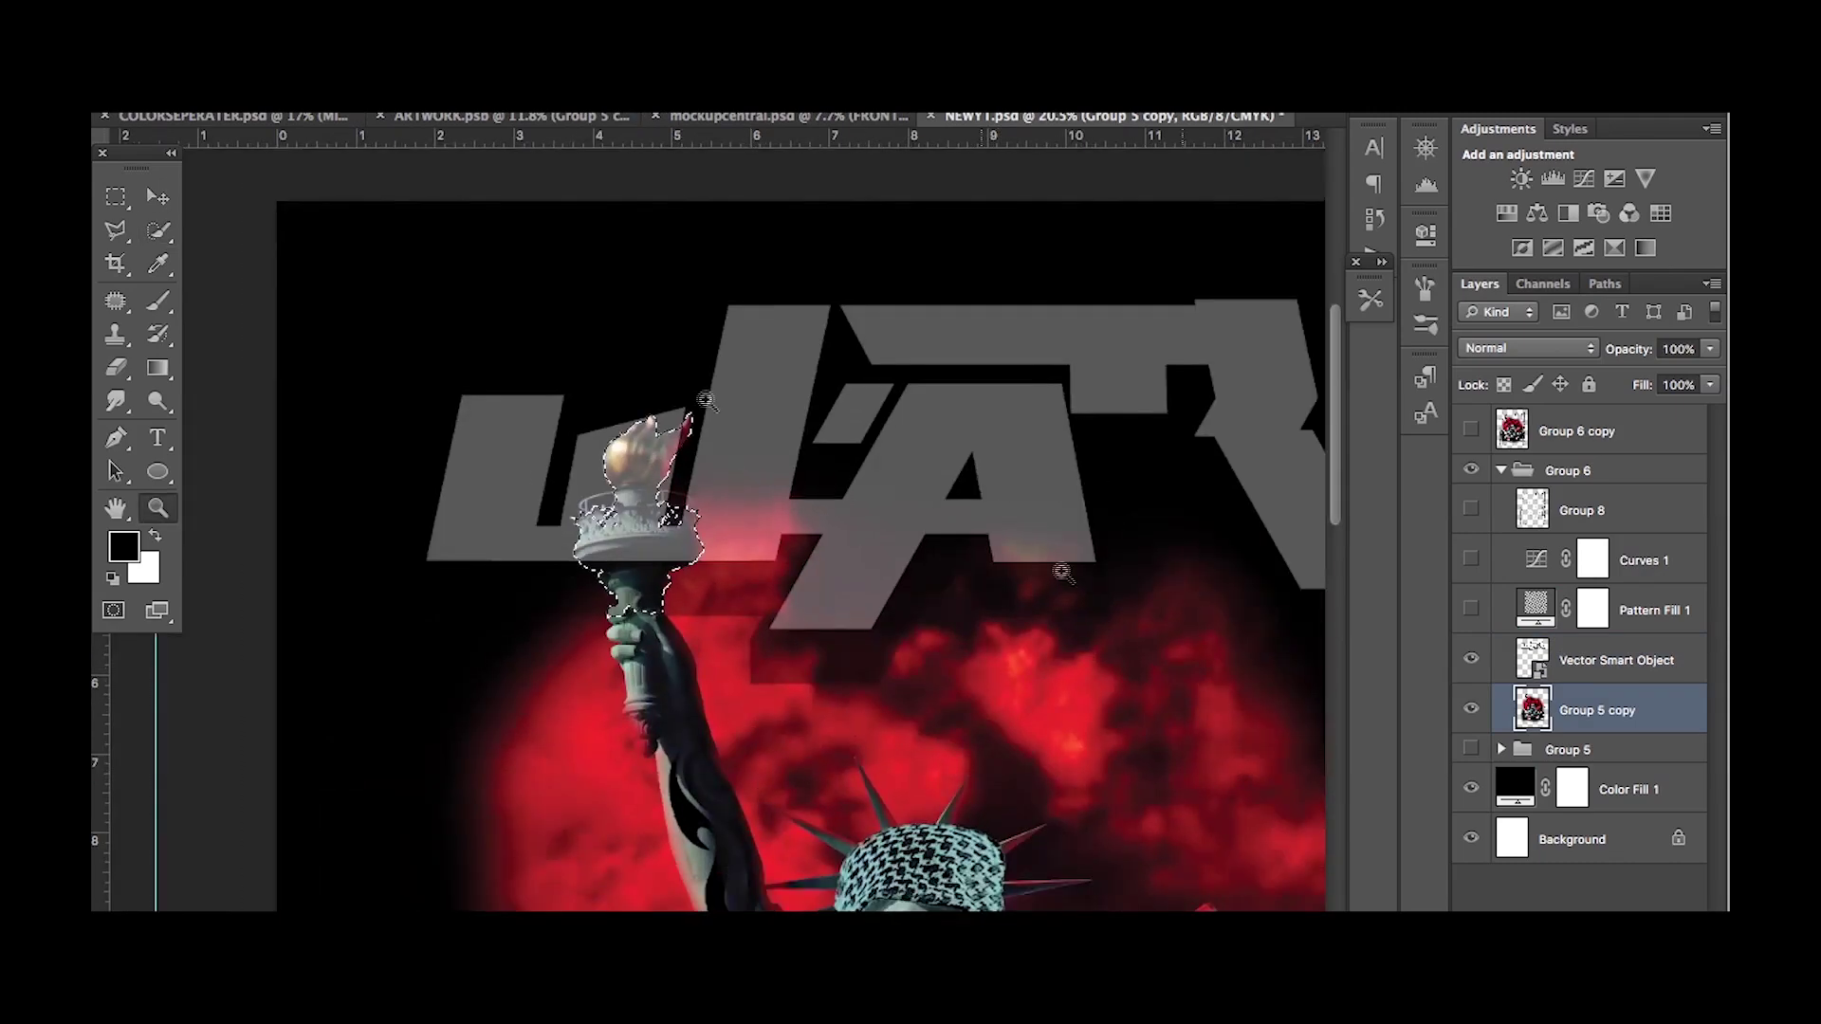
# Rasterize the lettering smart object and delete the torch-shaped selection from it so the torch overlaps the W.
pyautogui.click(1653, 649)
pyautogui.rightClick(1653, 654)
pyautogui.rightClick(519, 216)
pyautogui.press('Return')
pyautogui.press('Delete')
pyautogui.press('z')
pyautogui.moveTo(334, 549); pyautogui.dragTo(238, 548)
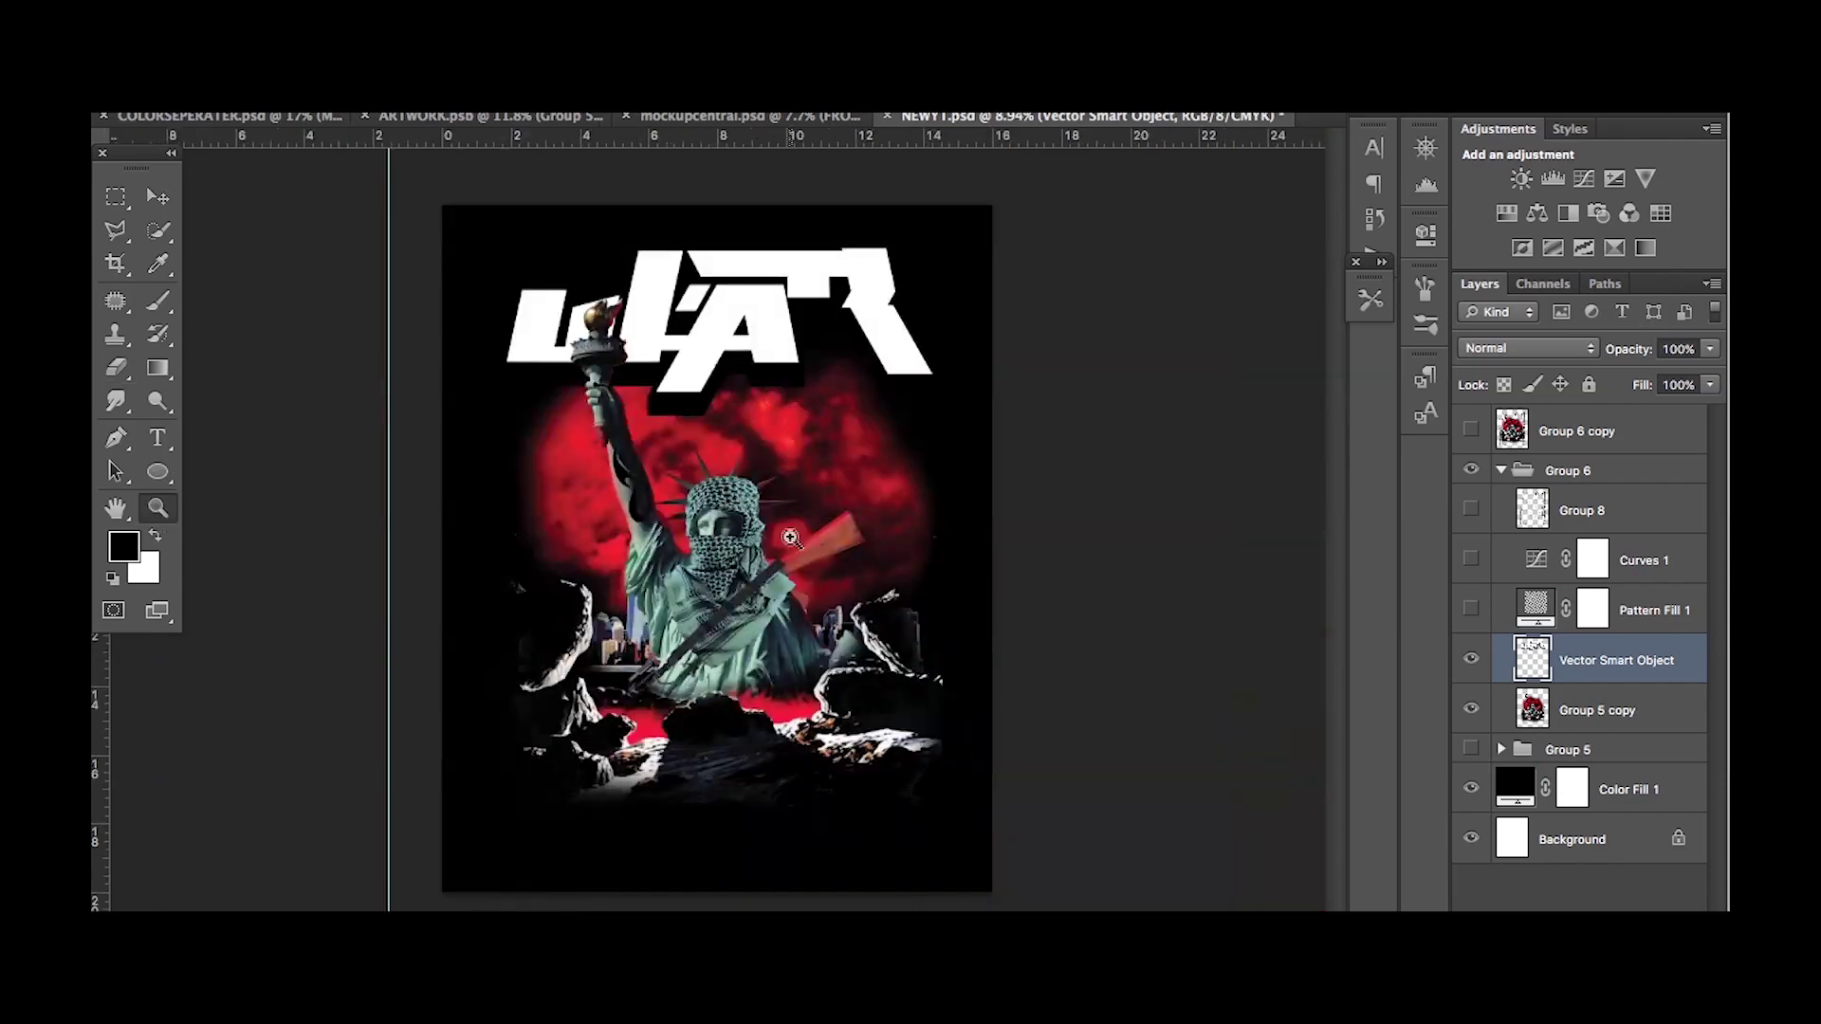
# Select the white letter faces with the Magic Wand and copy them to a new layer.
pyautogui.moveTo(158, 231); pyautogui.dragTo(271, 247)
pyautogui.click(813, 249)
pyautogui.click(353, 106)
pyautogui.moveTo(569, 289)
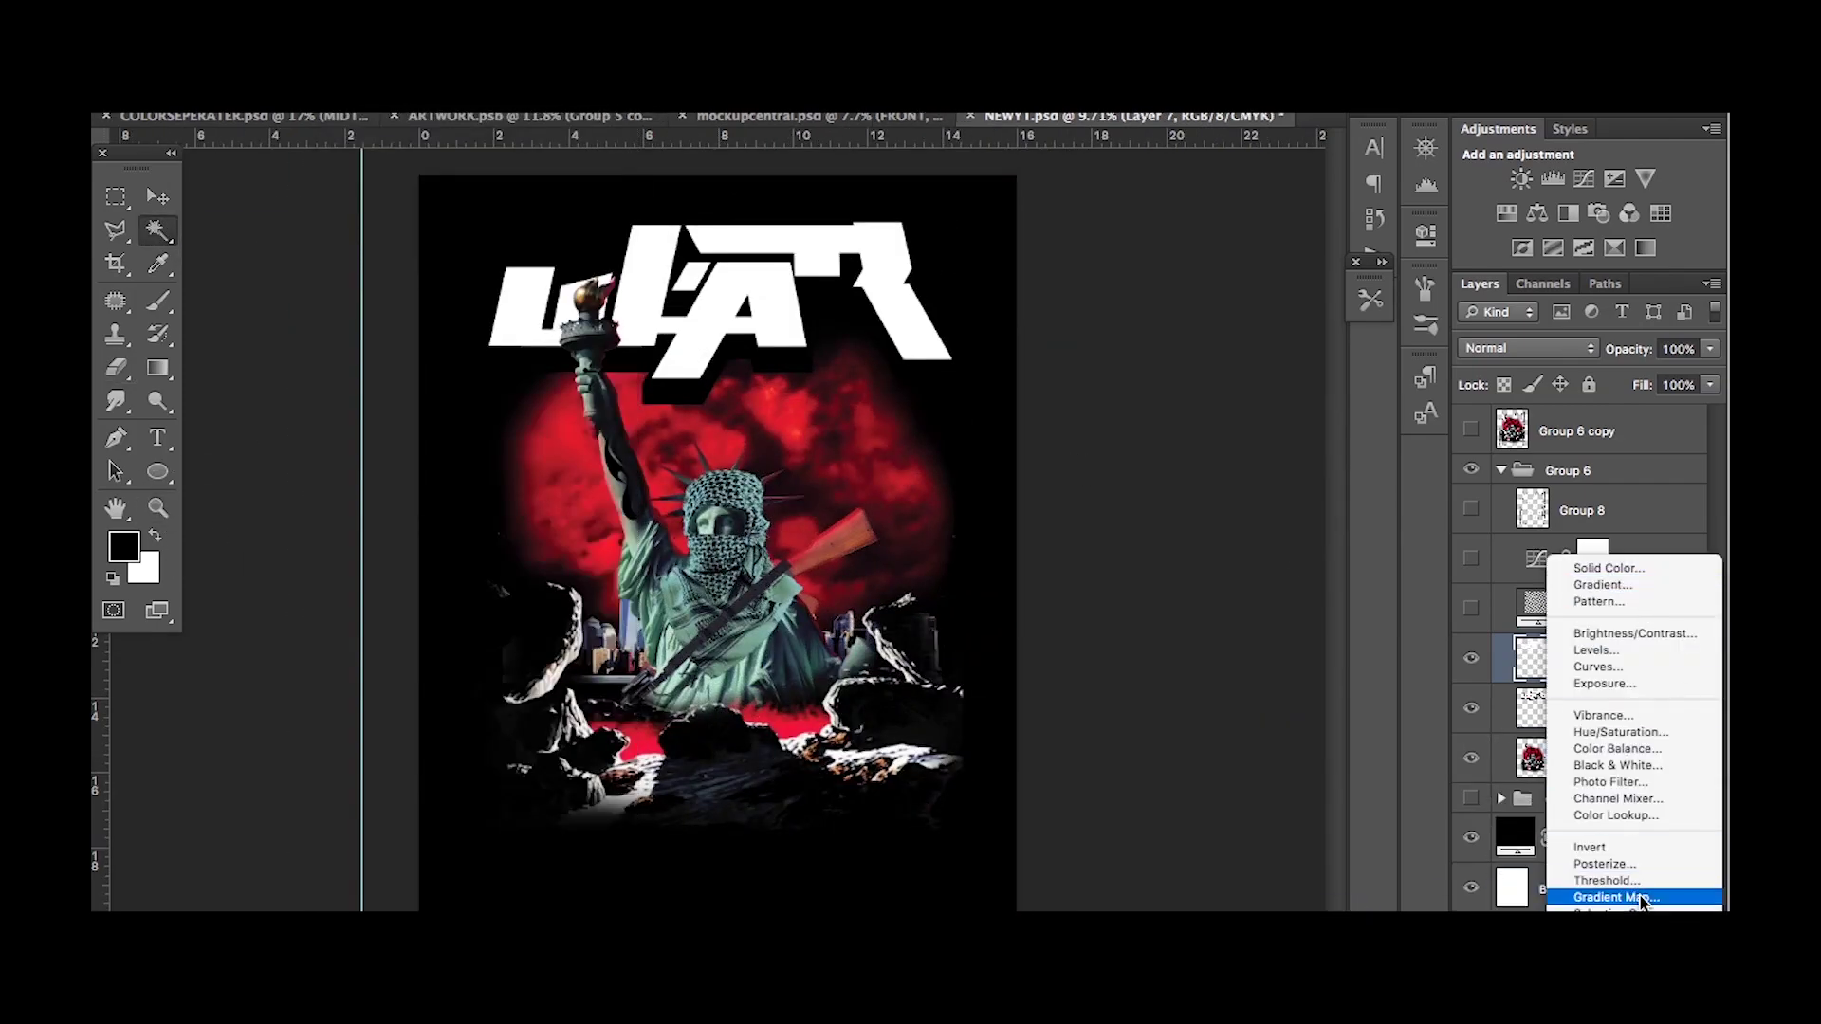
pyautogui.click(1601, 987)
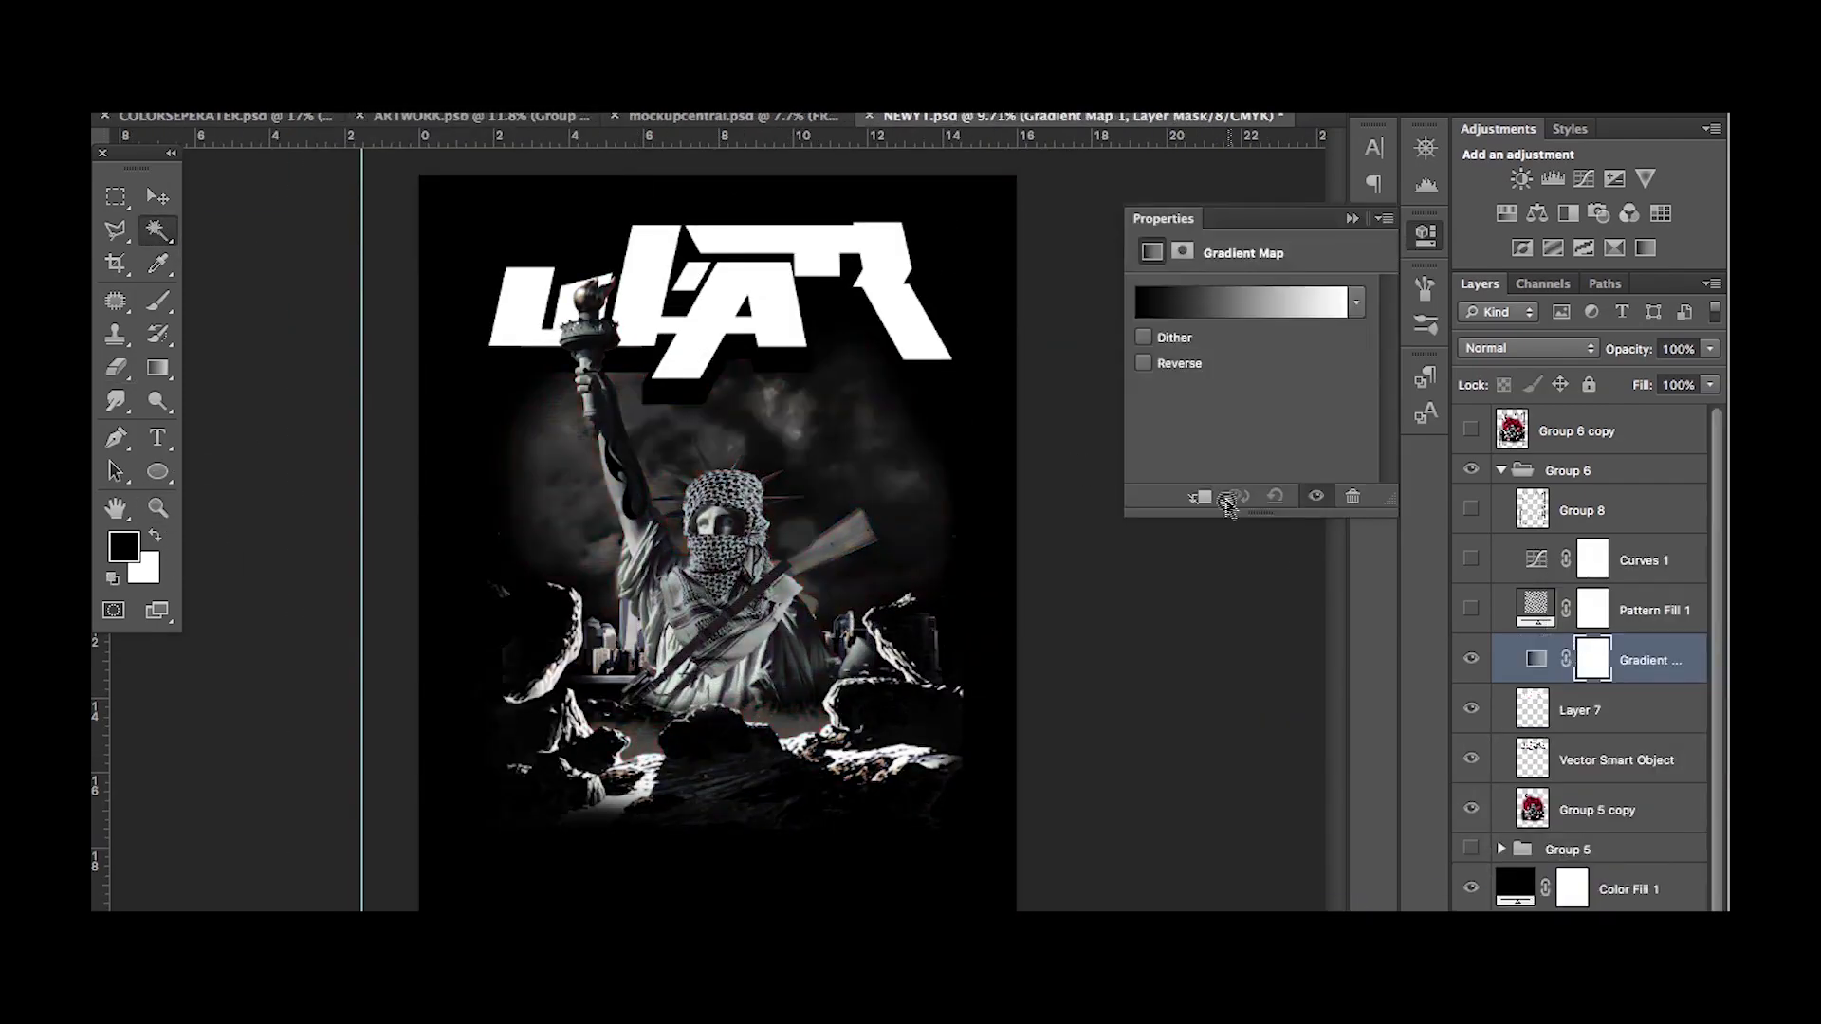
pyautogui.click(1262, 304)
pyautogui.click(1317, 479)
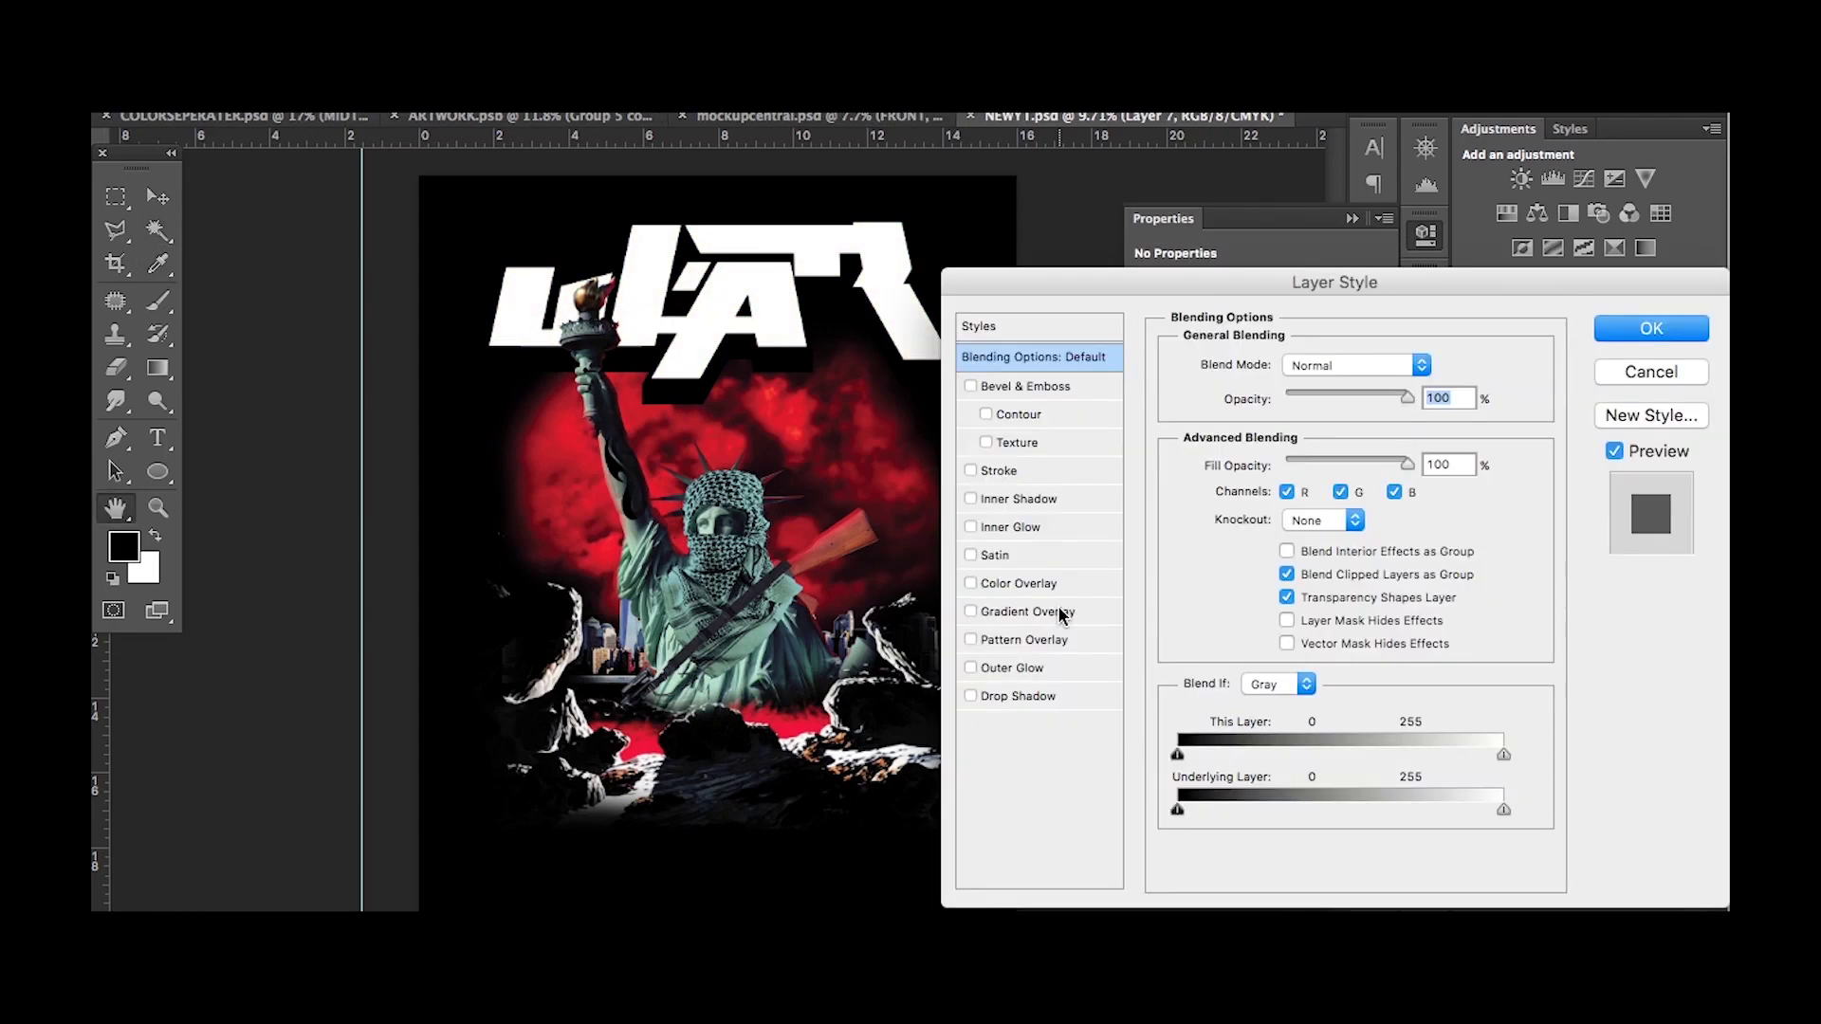
# Add a Gradient Overlay to Layer 7 and load a chrome-style preset in the Gradient Editor.
pyautogui.click(970, 611)
pyautogui.click(1390, 432)
pyautogui.click(1233, 446)
pyautogui.click(1201, 452)
pyautogui.click(1187, 479)
pyautogui.click(1246, 471)
# Recolour the gradient stops to light blue, orange and pale yellow, and apply the Gradient Overlay.
pyautogui.doubleClick(1279, 728)
pyautogui.press('Return')
pyautogui.doubleClick(1412, 727)
pyautogui.moveTo(1395, 764); pyautogui.dragTo(1401, 787)
pyautogui.press('Return')
pyautogui.doubleClick(1523, 727)
pyautogui.press('Return')
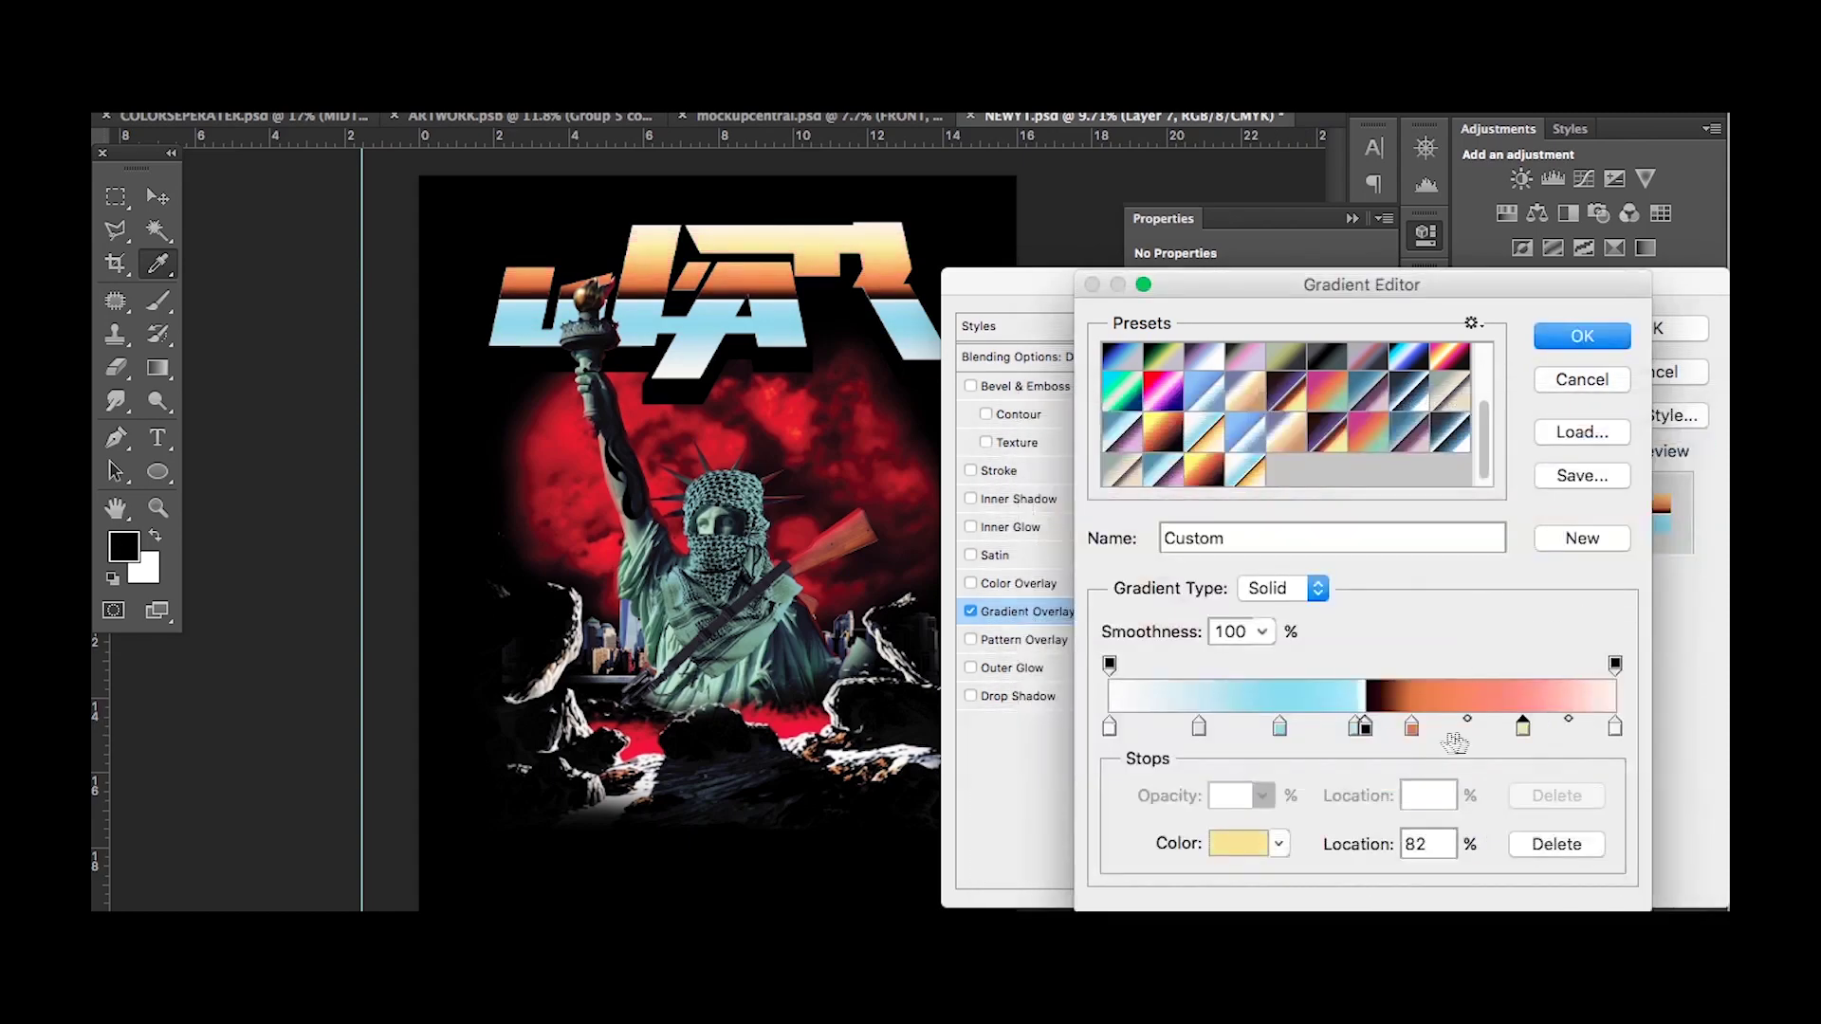
pyautogui.click(1582, 337)
pyautogui.click(1672, 328)
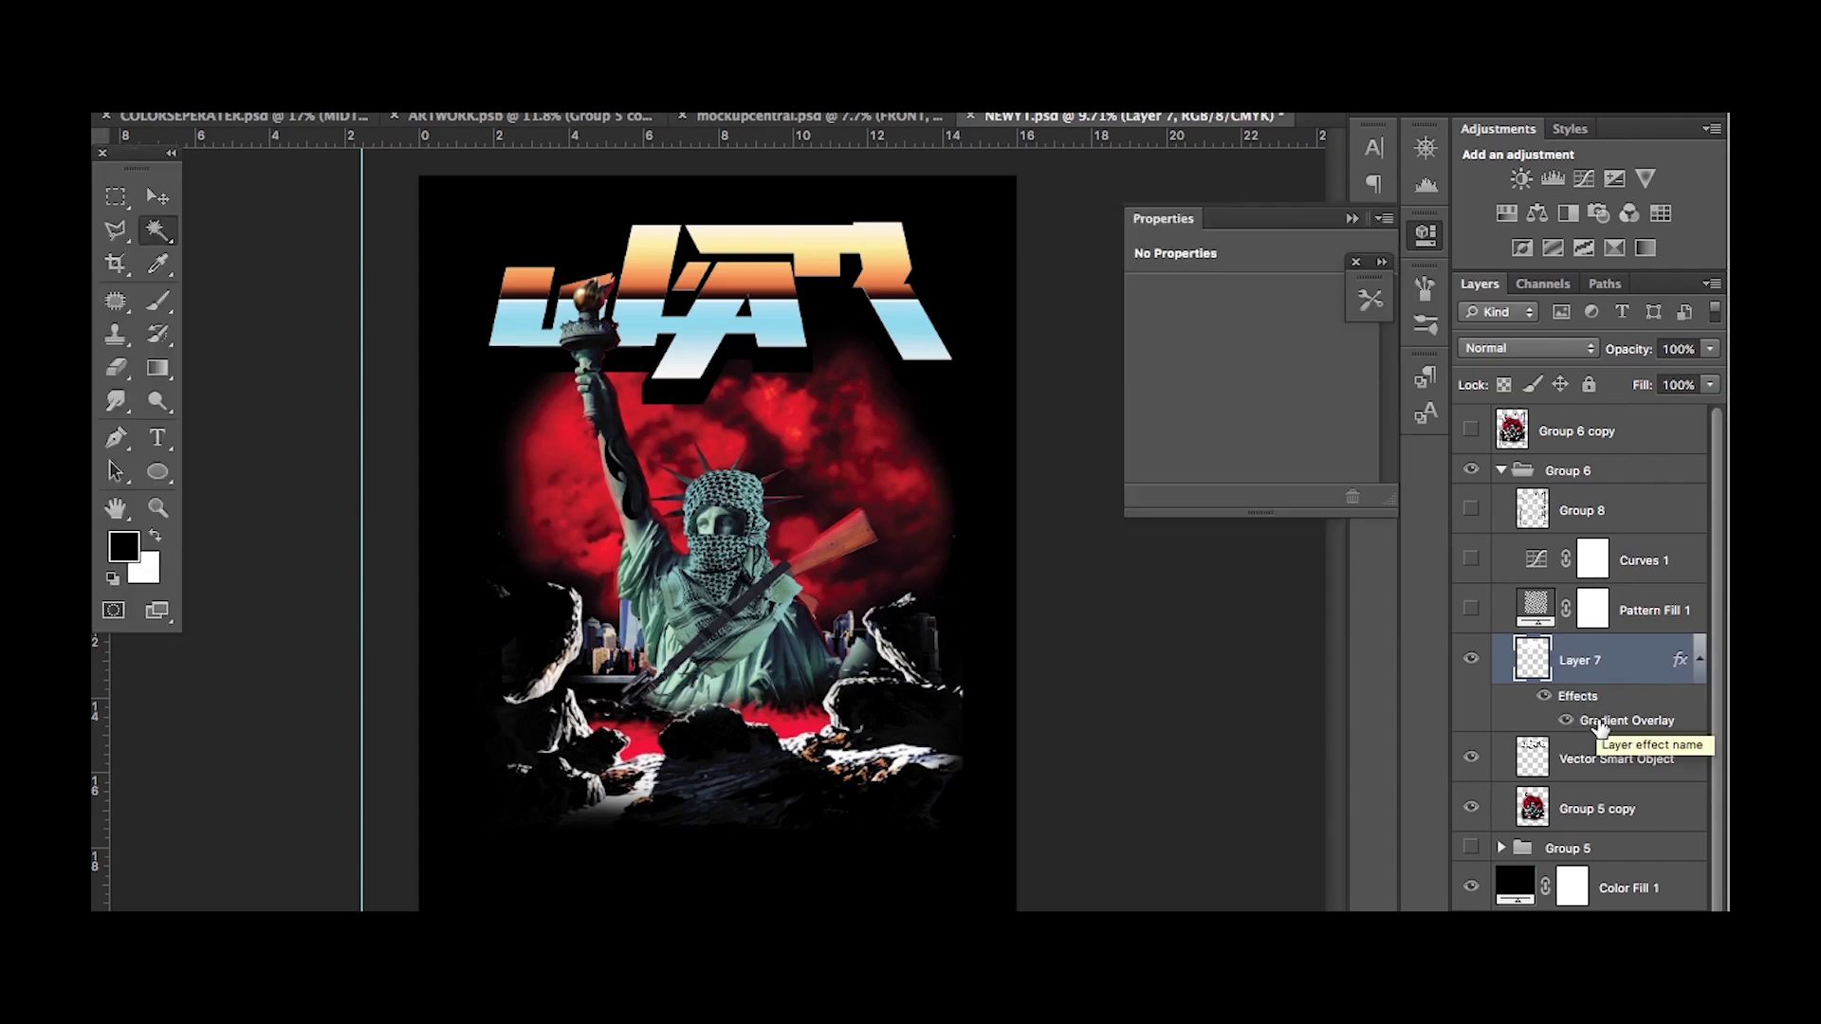
# Reopen Layer 7's Gradient Overlay and change the gradient's blue stops to green.
pyautogui.doubleClick(1610, 723)
pyautogui.click(1384, 439)
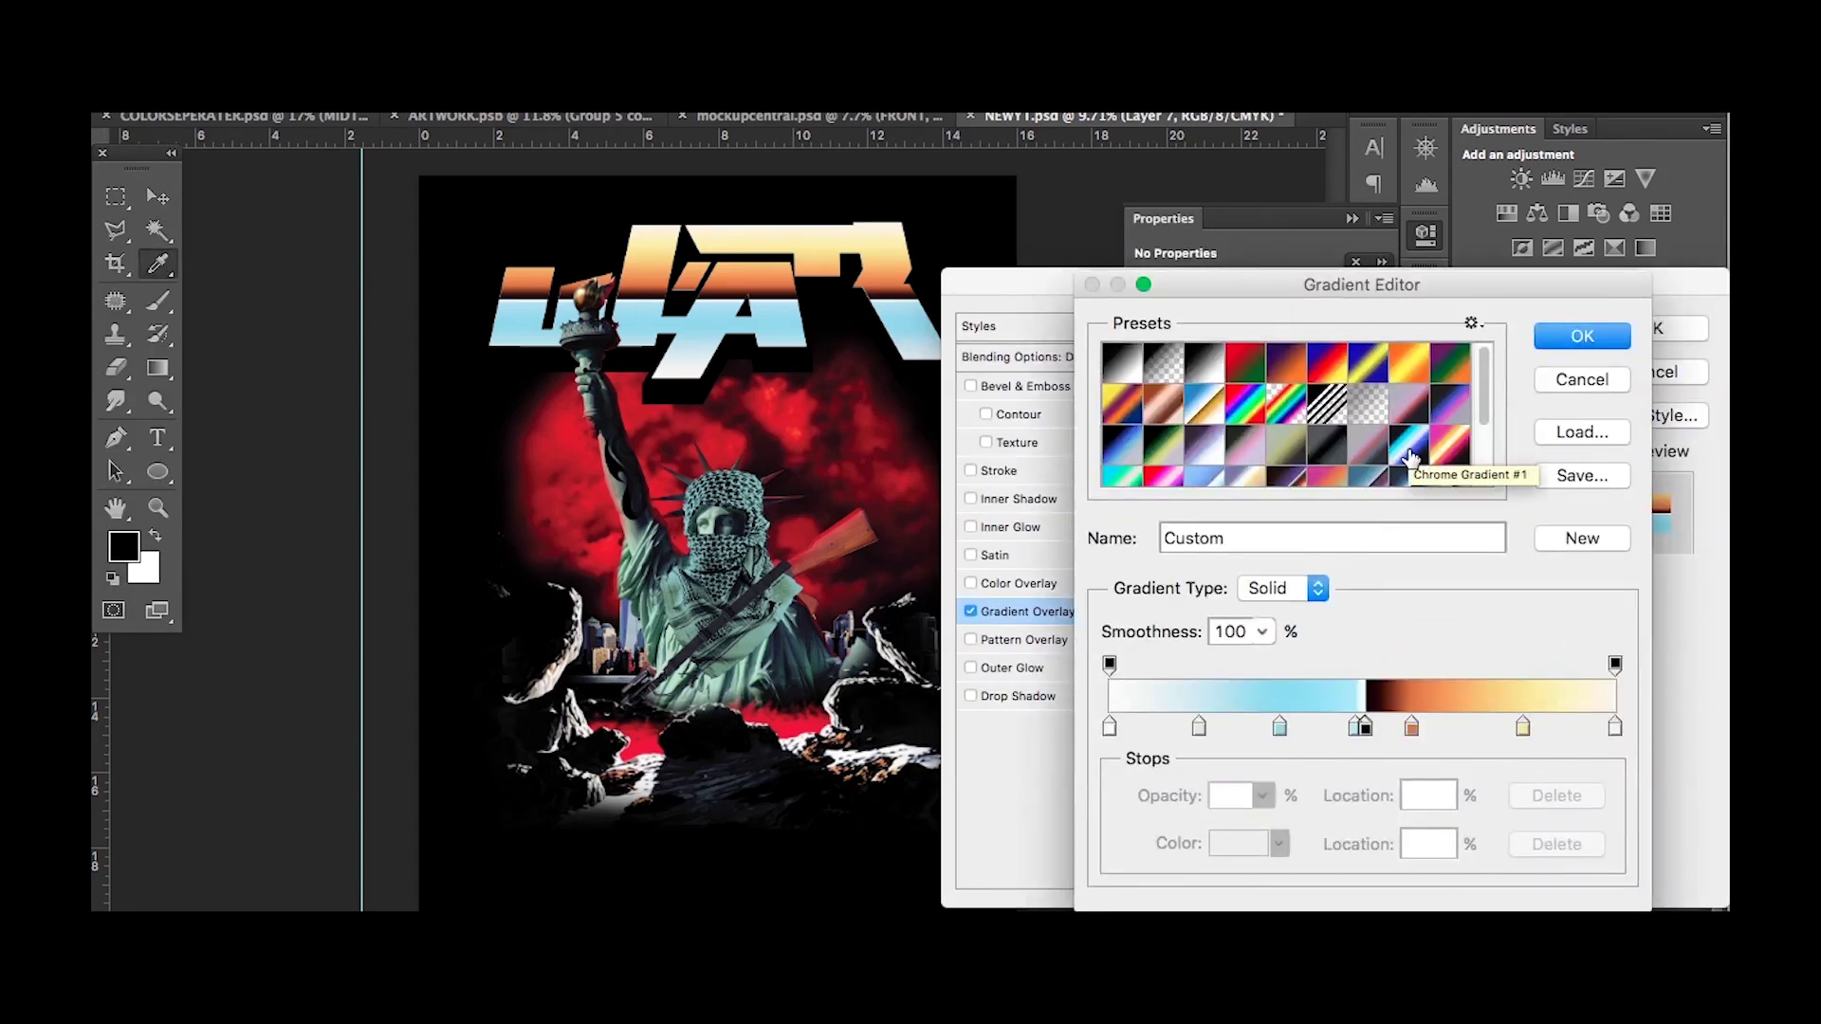
pyautogui.doubleClick(1279, 726)
pyautogui.moveTo(1443, 579); pyautogui.dragTo(1444, 621)
pyautogui.press('Return')
pyautogui.doubleClick(1354, 728)
pyautogui.click(1395, 678)
pyautogui.click(1632, 445)
# Set the gradient's orange stop to the lighter orange #ef9863.
pyautogui.doubleClick(1394, 729)
pyautogui.press('Return')
pyautogui.doubleClick(1518, 729)
pyautogui.moveTo(1271, 509); pyautogui.dragTo(1224, 480)
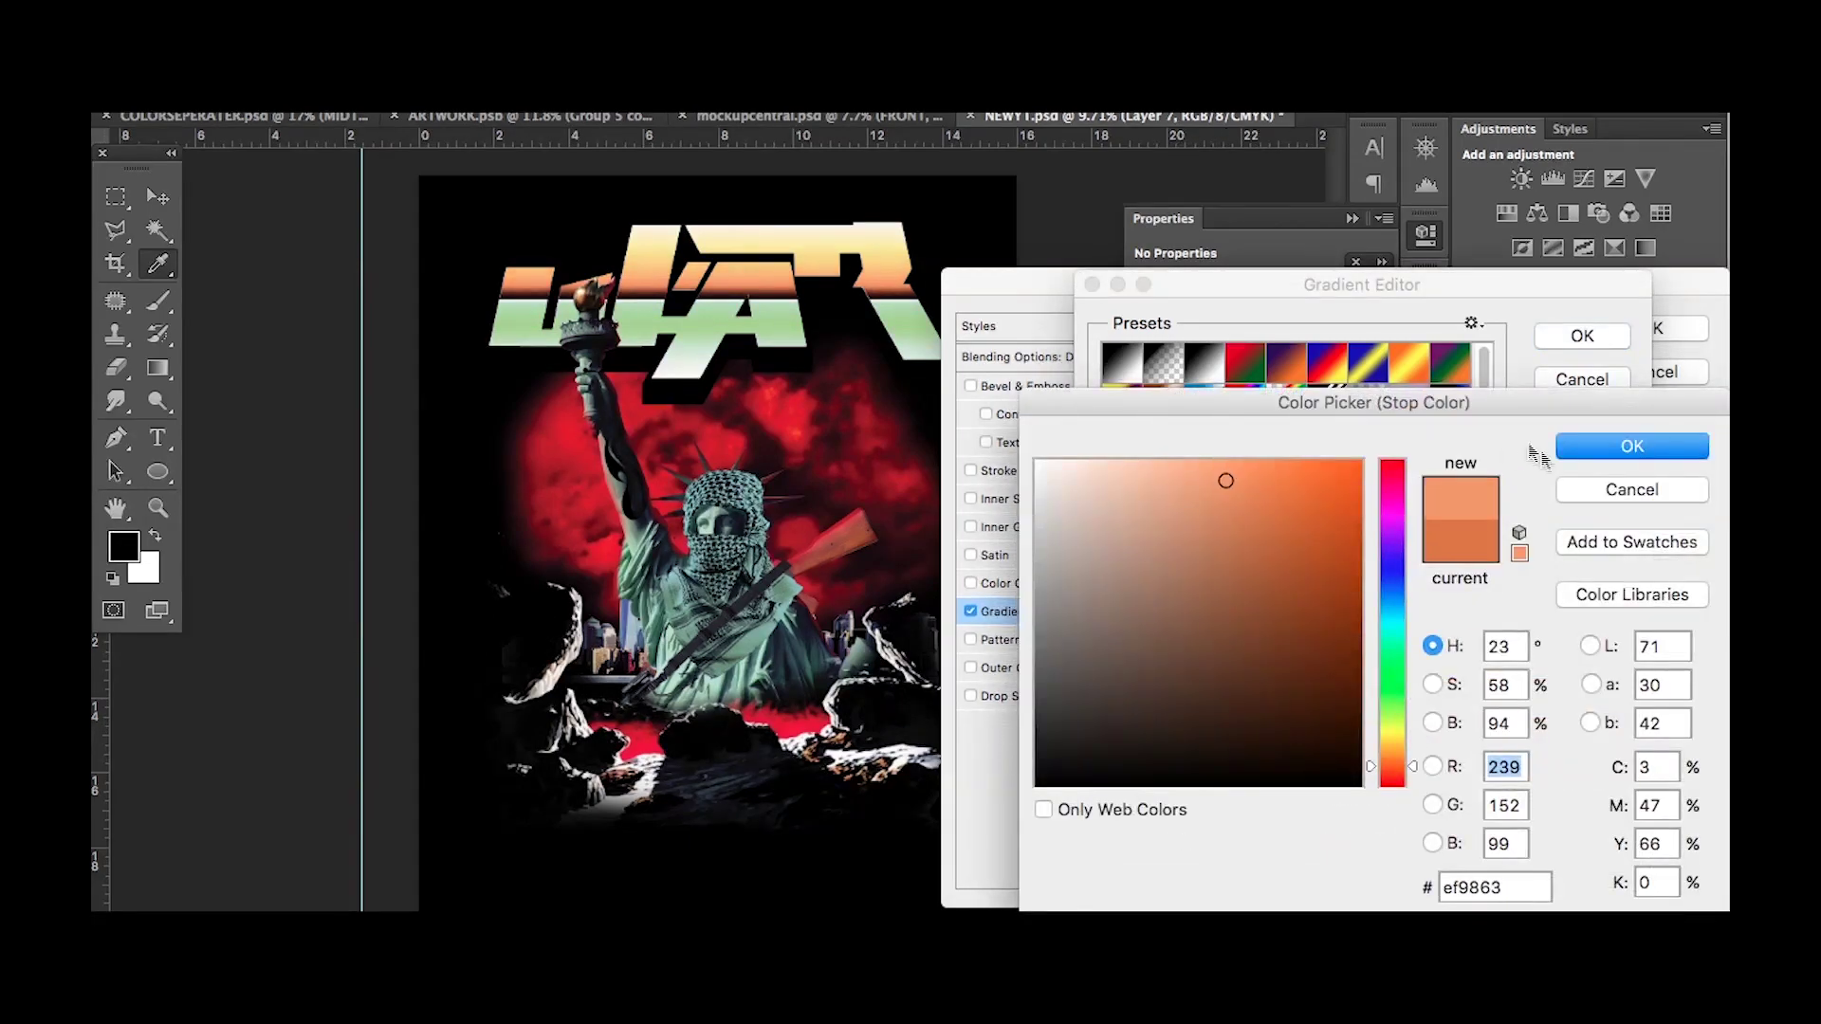
pyautogui.press('Return')
# Try red #eb3027 on the gradient's orange stop, discard it, and apply the Gradient Overlay.
pyautogui.doubleClick(1523, 729)
pyautogui.click(1223, 480)
pyautogui.press('Return')
pyautogui.doubleClick(1522, 729)
pyautogui.click(1308, 485)
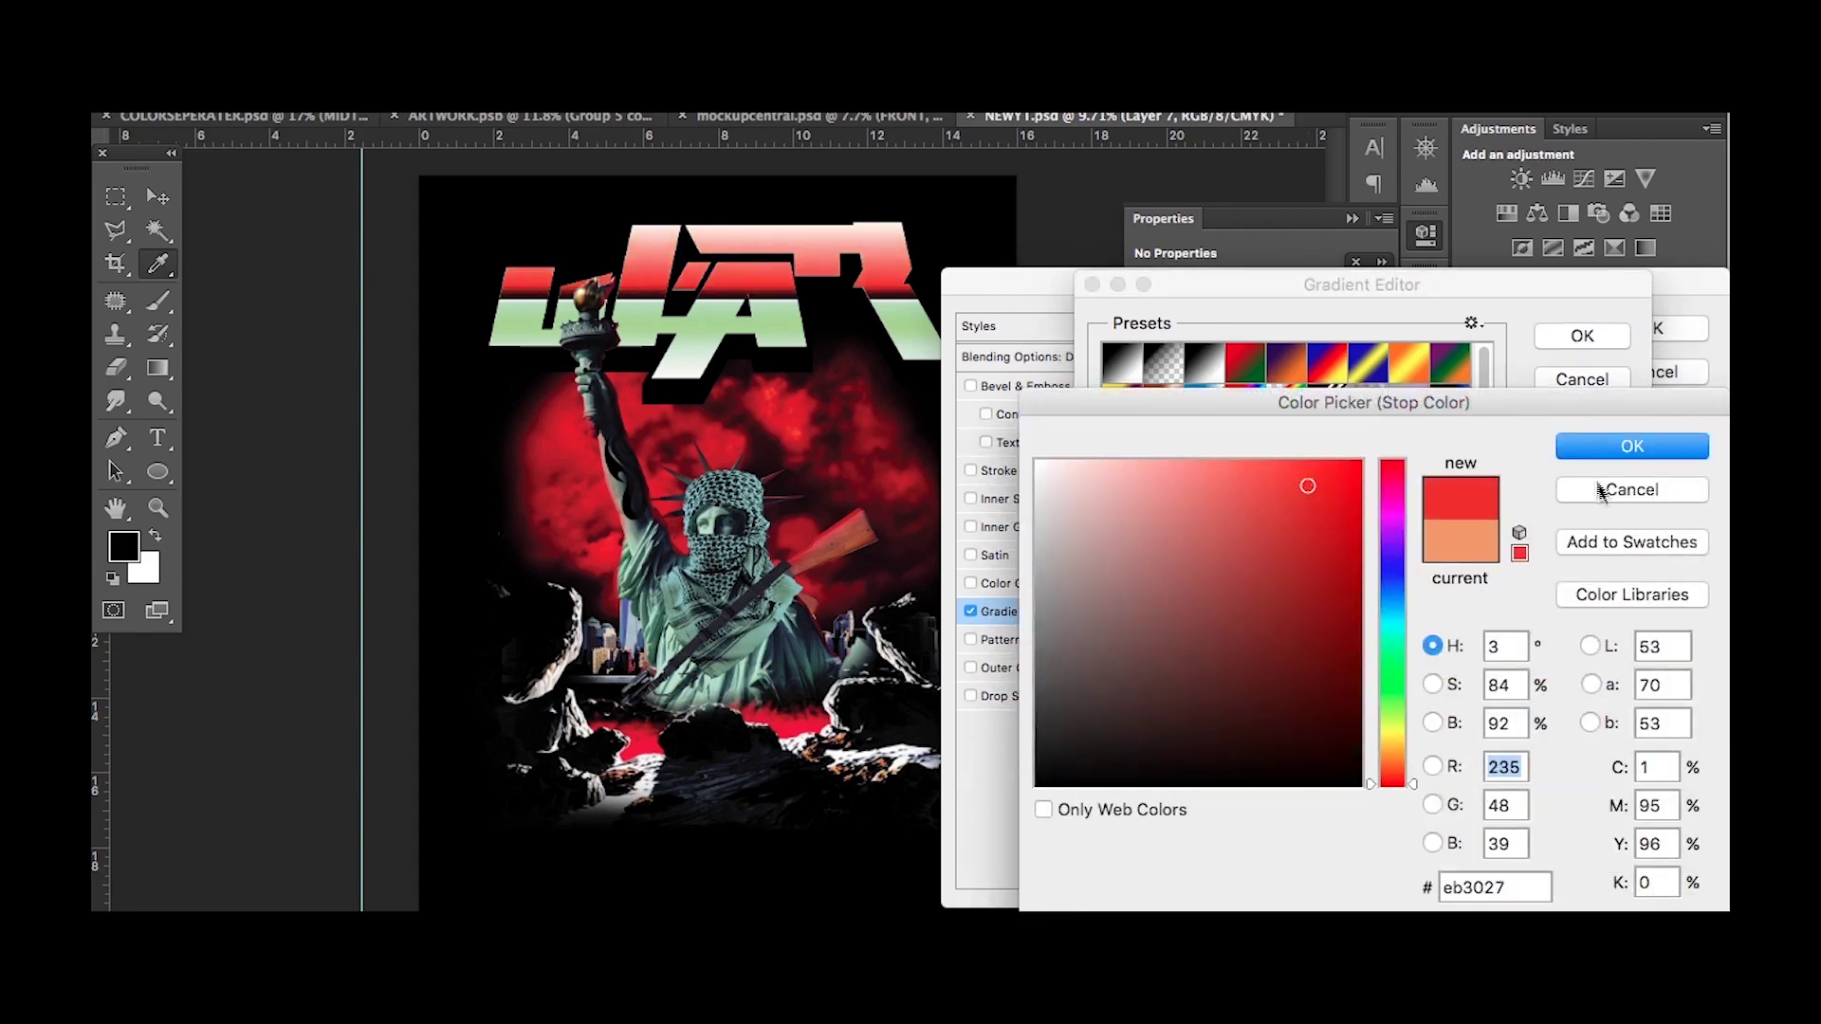
pyautogui.click(1602, 490)
pyautogui.click(1578, 339)
pyautogui.click(1652, 328)
# Add a Bevel & Emboss to Layer 7 using the Chisel Hard technique with 386% depth and 24 px size.
pyautogui.click(1473, 683)
pyautogui.click(1473, 683)
pyautogui.doubleClick(1669, 650)
pyautogui.click(1043, 386)
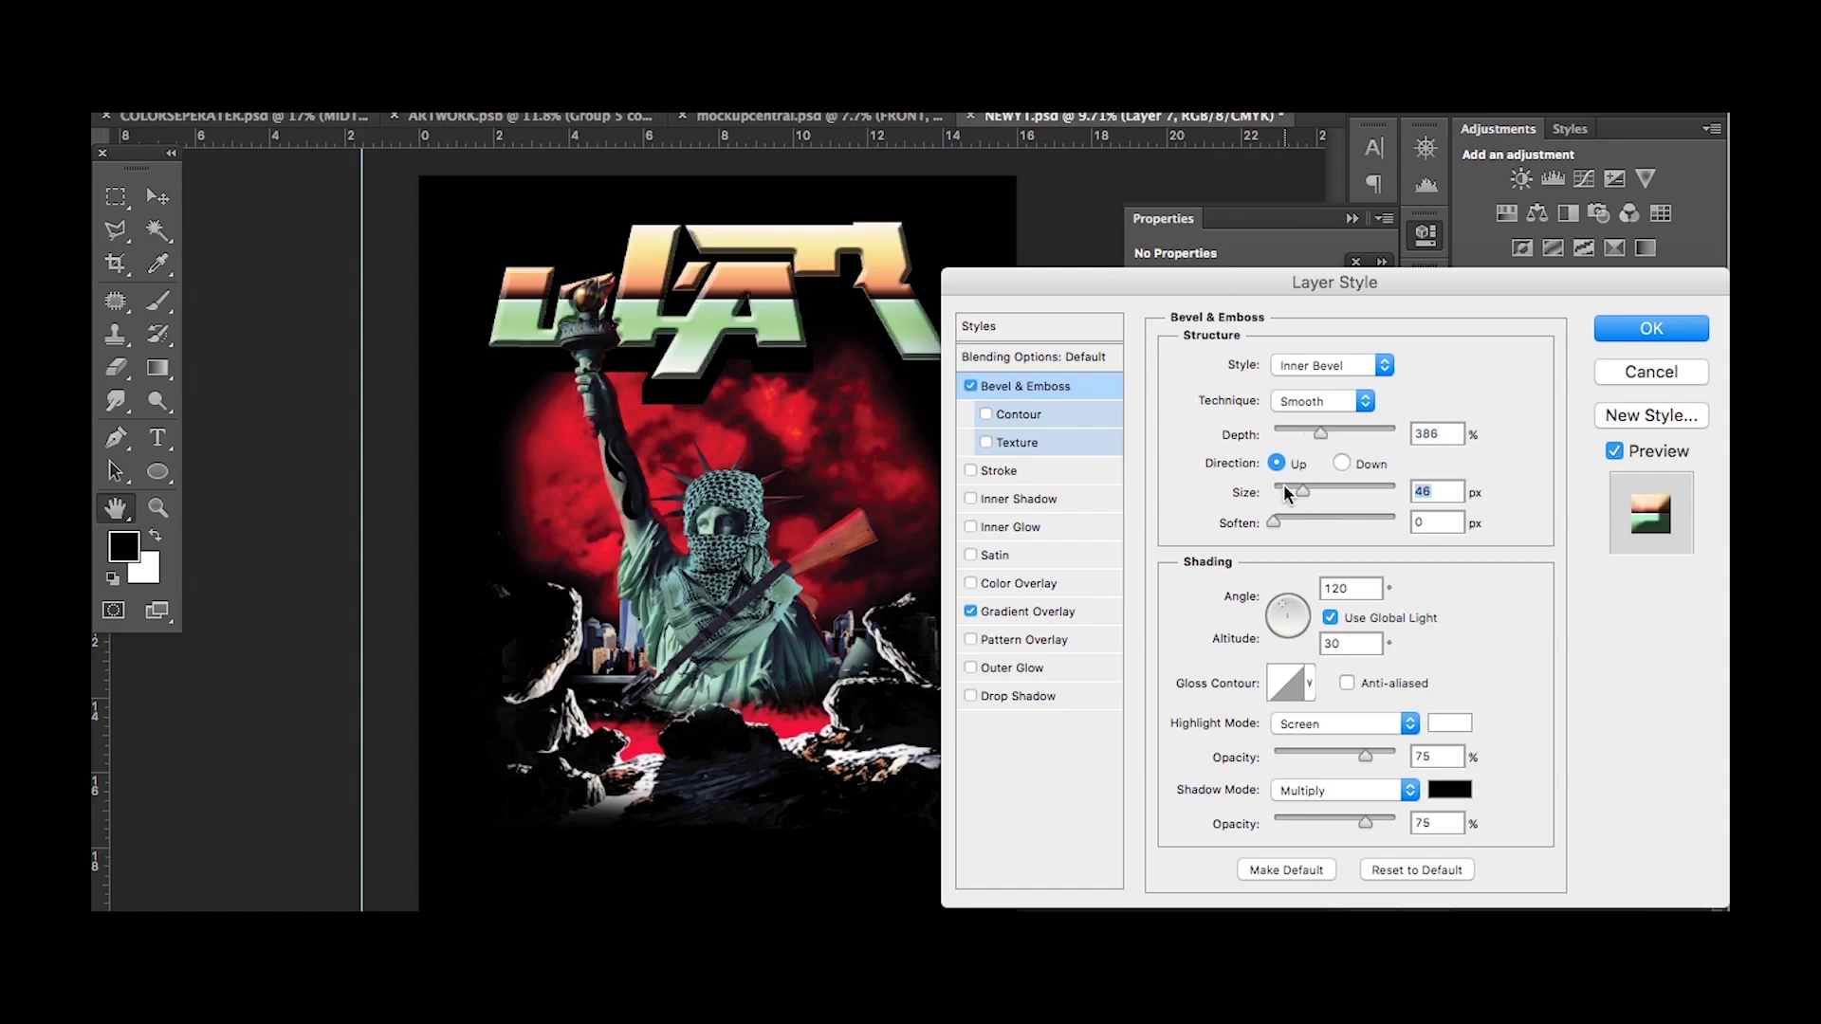
pyautogui.click(1354, 420)
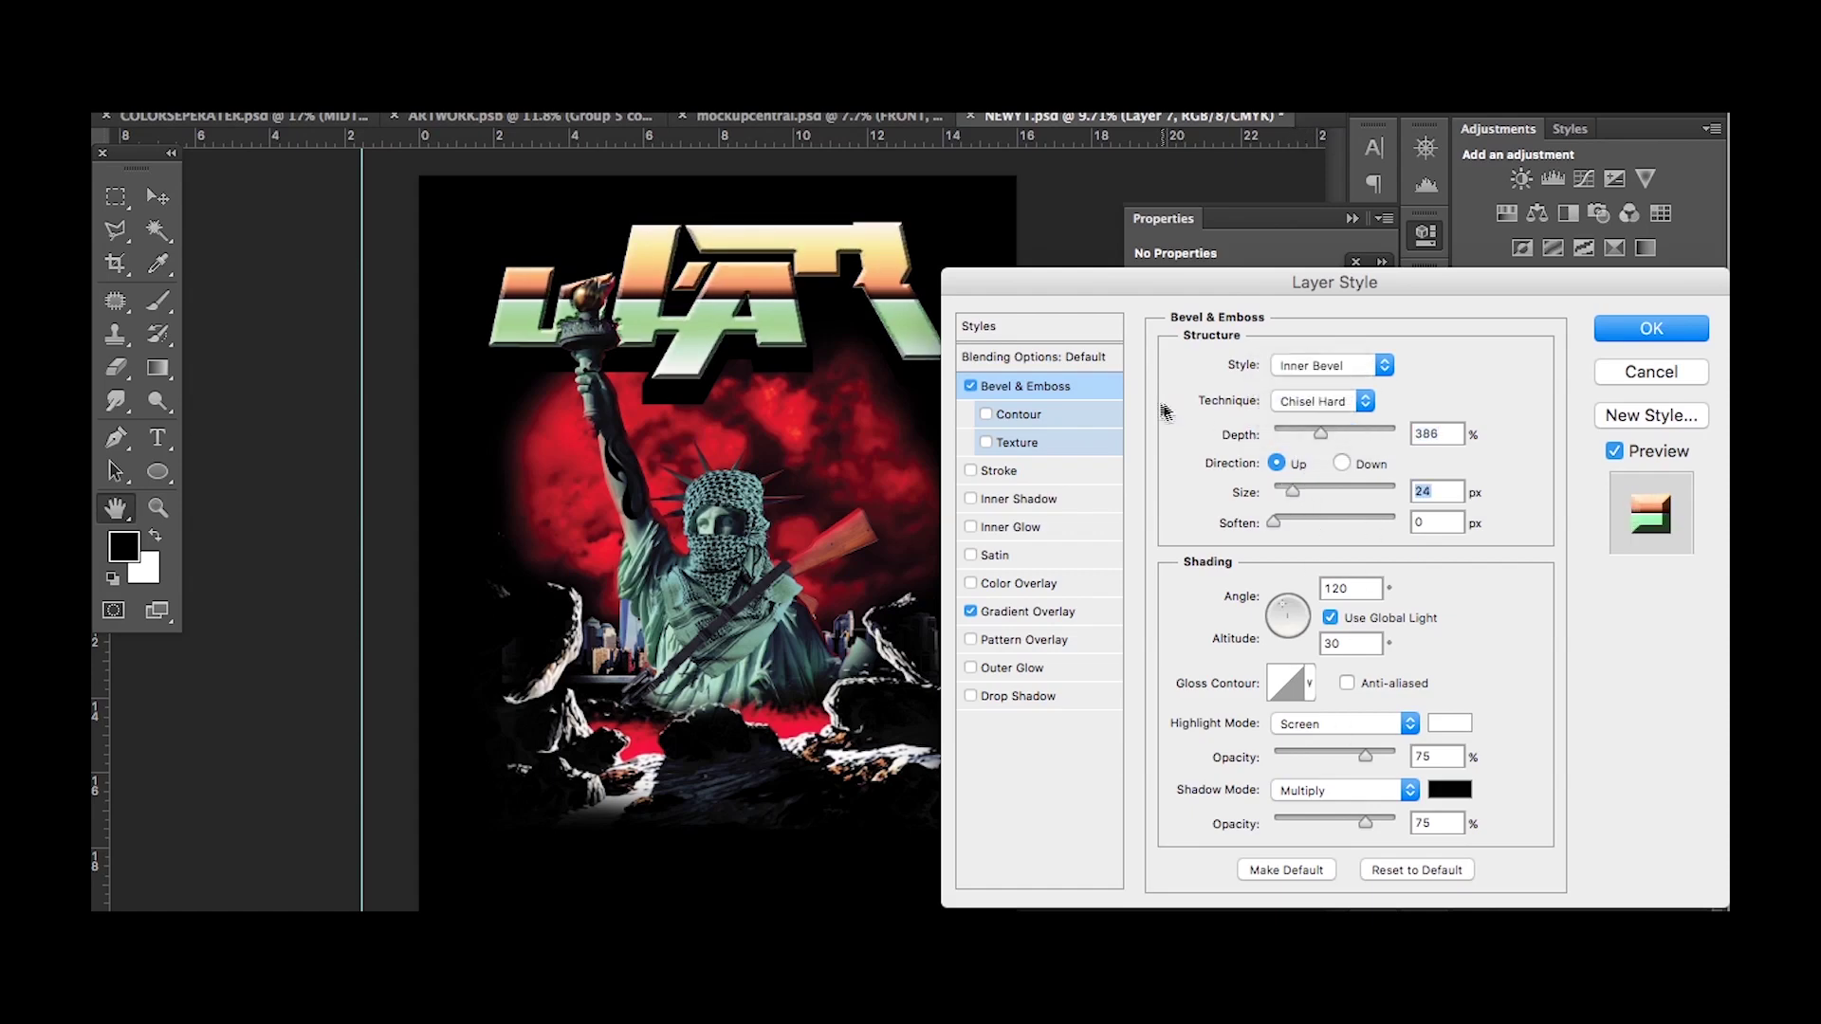
# Enable the bevel's Contour option and choose a multi-peaked gloss contour for its shading.
pyautogui.click(1018, 415)
pyautogui.click(1110, 386)
pyautogui.click(1310, 683)
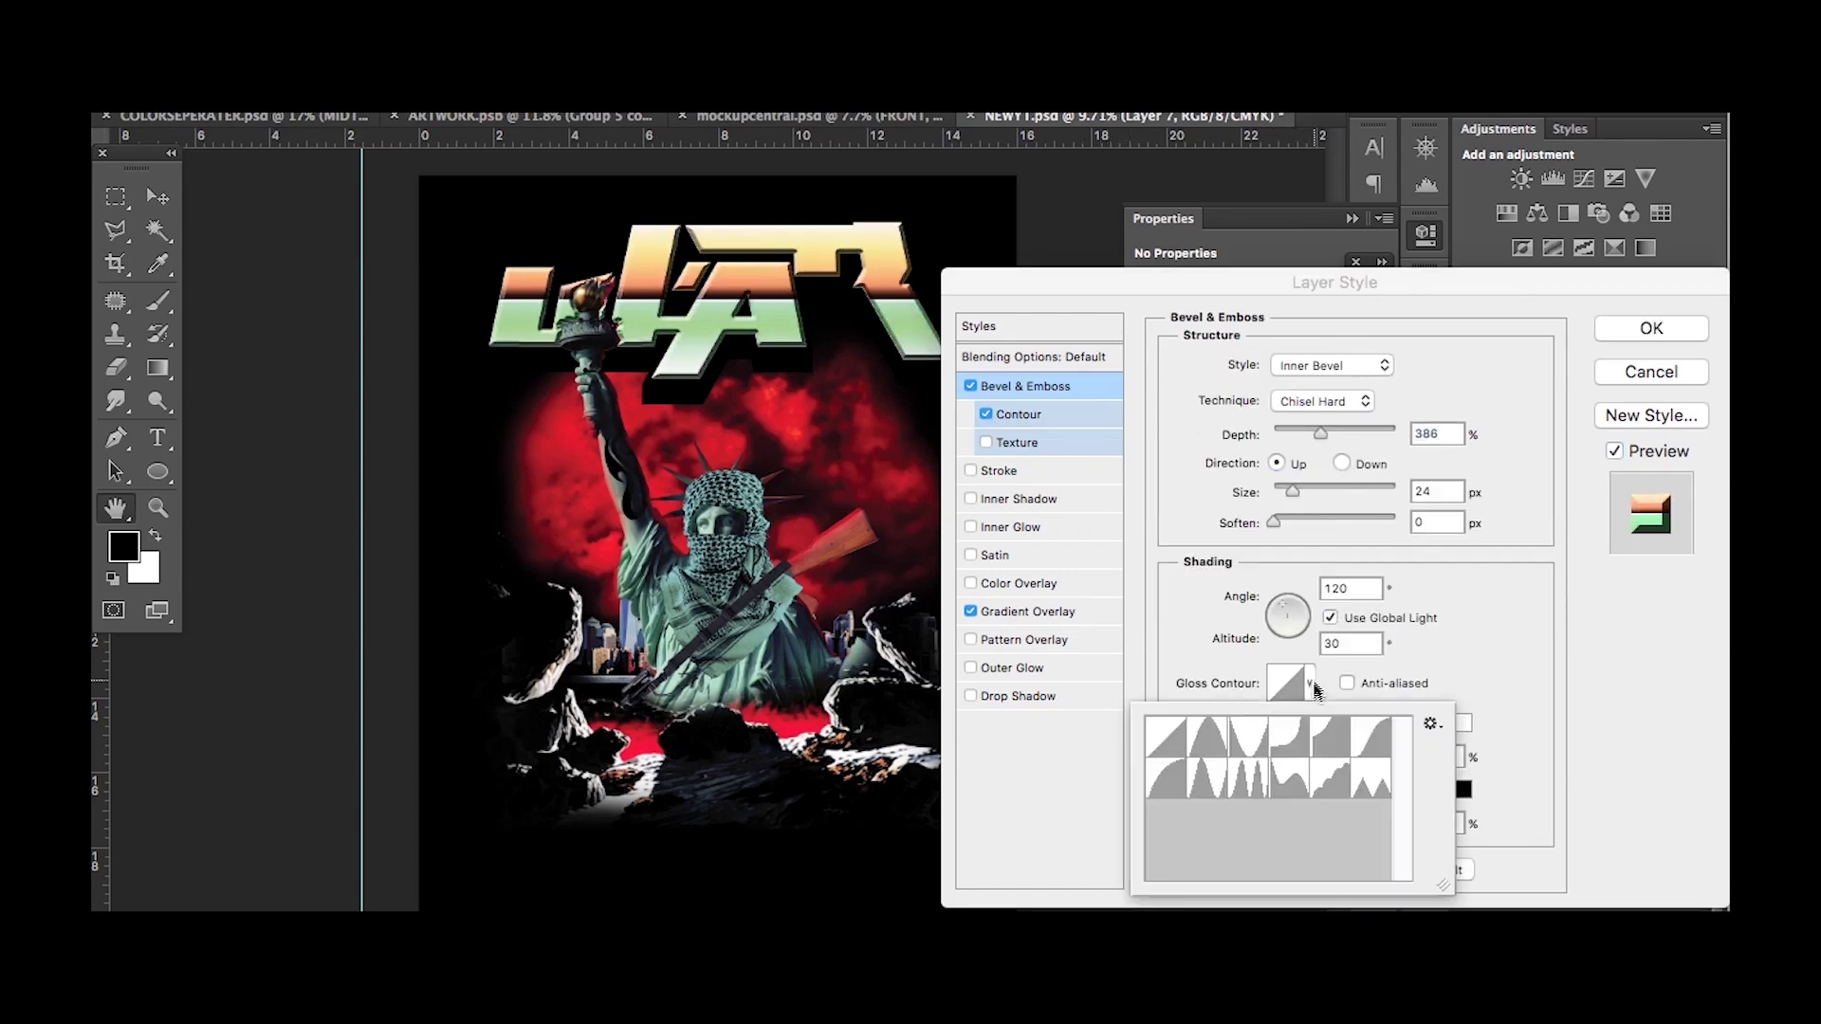
pyautogui.click(1292, 779)
pyautogui.doubleClick(1248, 780)
# Set the bevel's highlight mode to Overlay at 67% opacity and its shadow colour to pale cyan at 68% opacity.
pyautogui.click(1338, 723)
pyautogui.click(1369, 733)
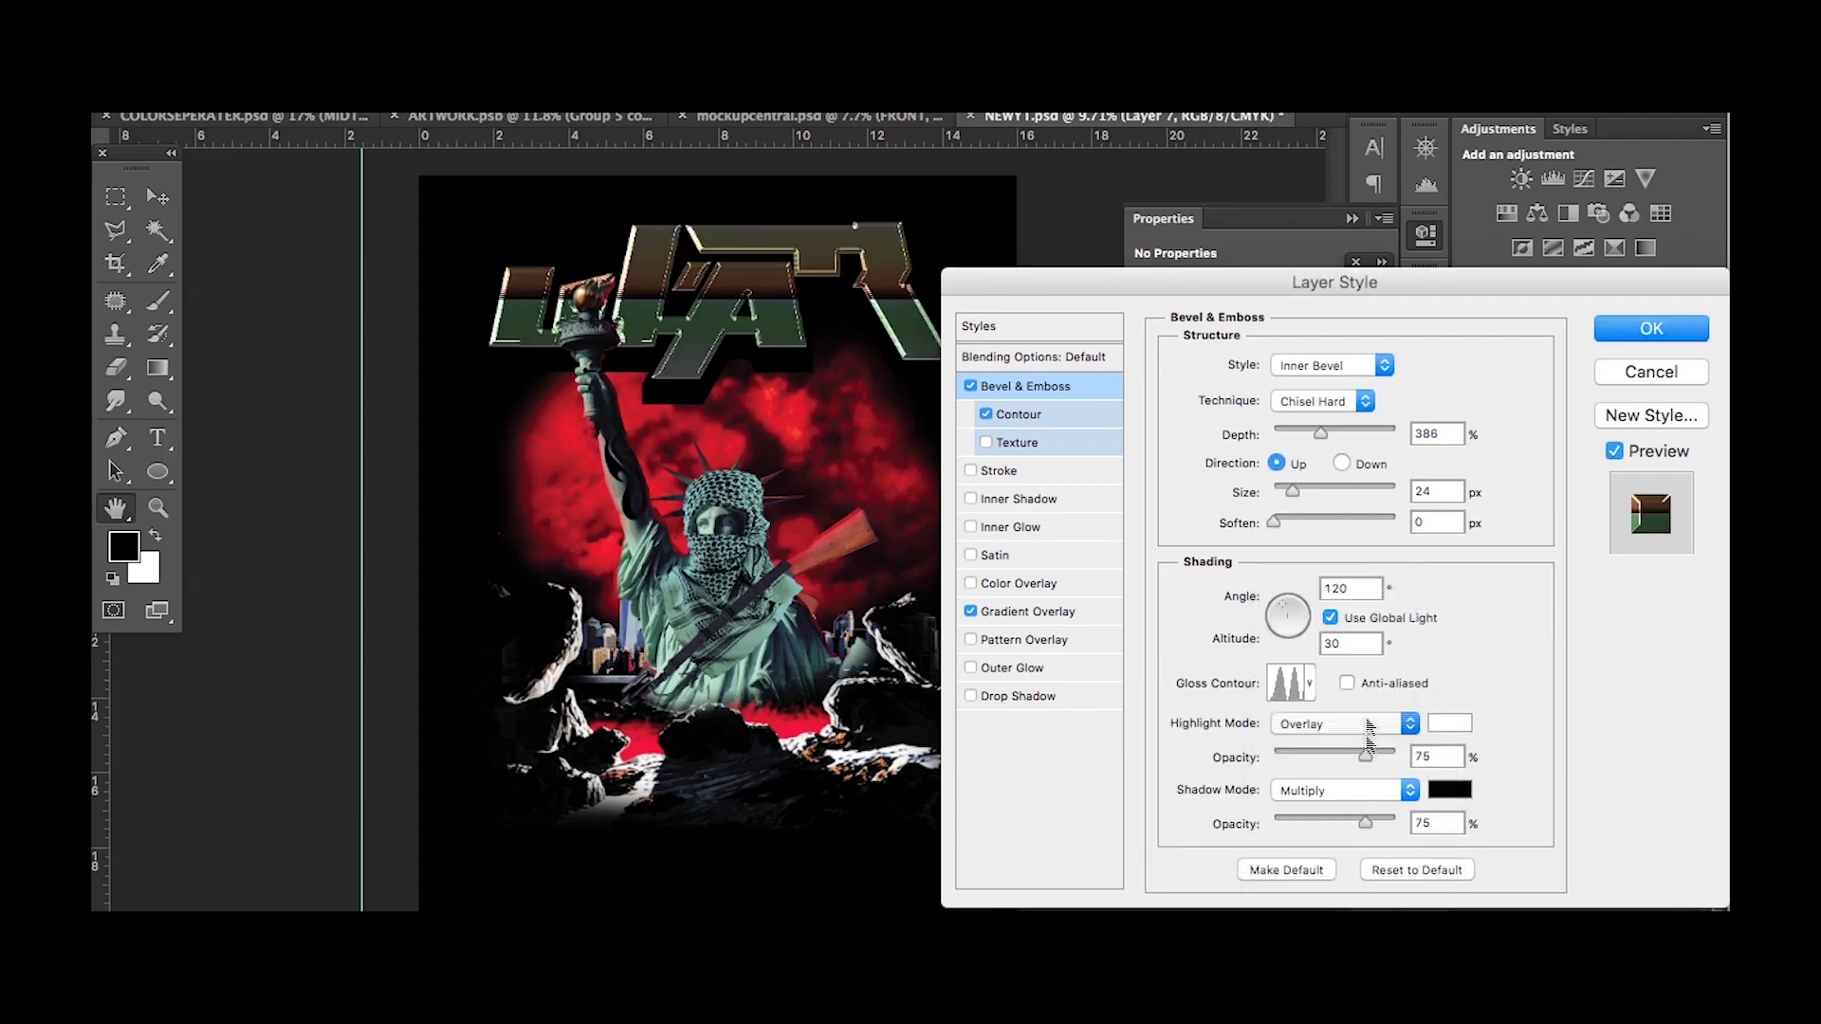
pyautogui.click(1449, 790)
pyautogui.press('Escape')
pyautogui.click(1342, 790)
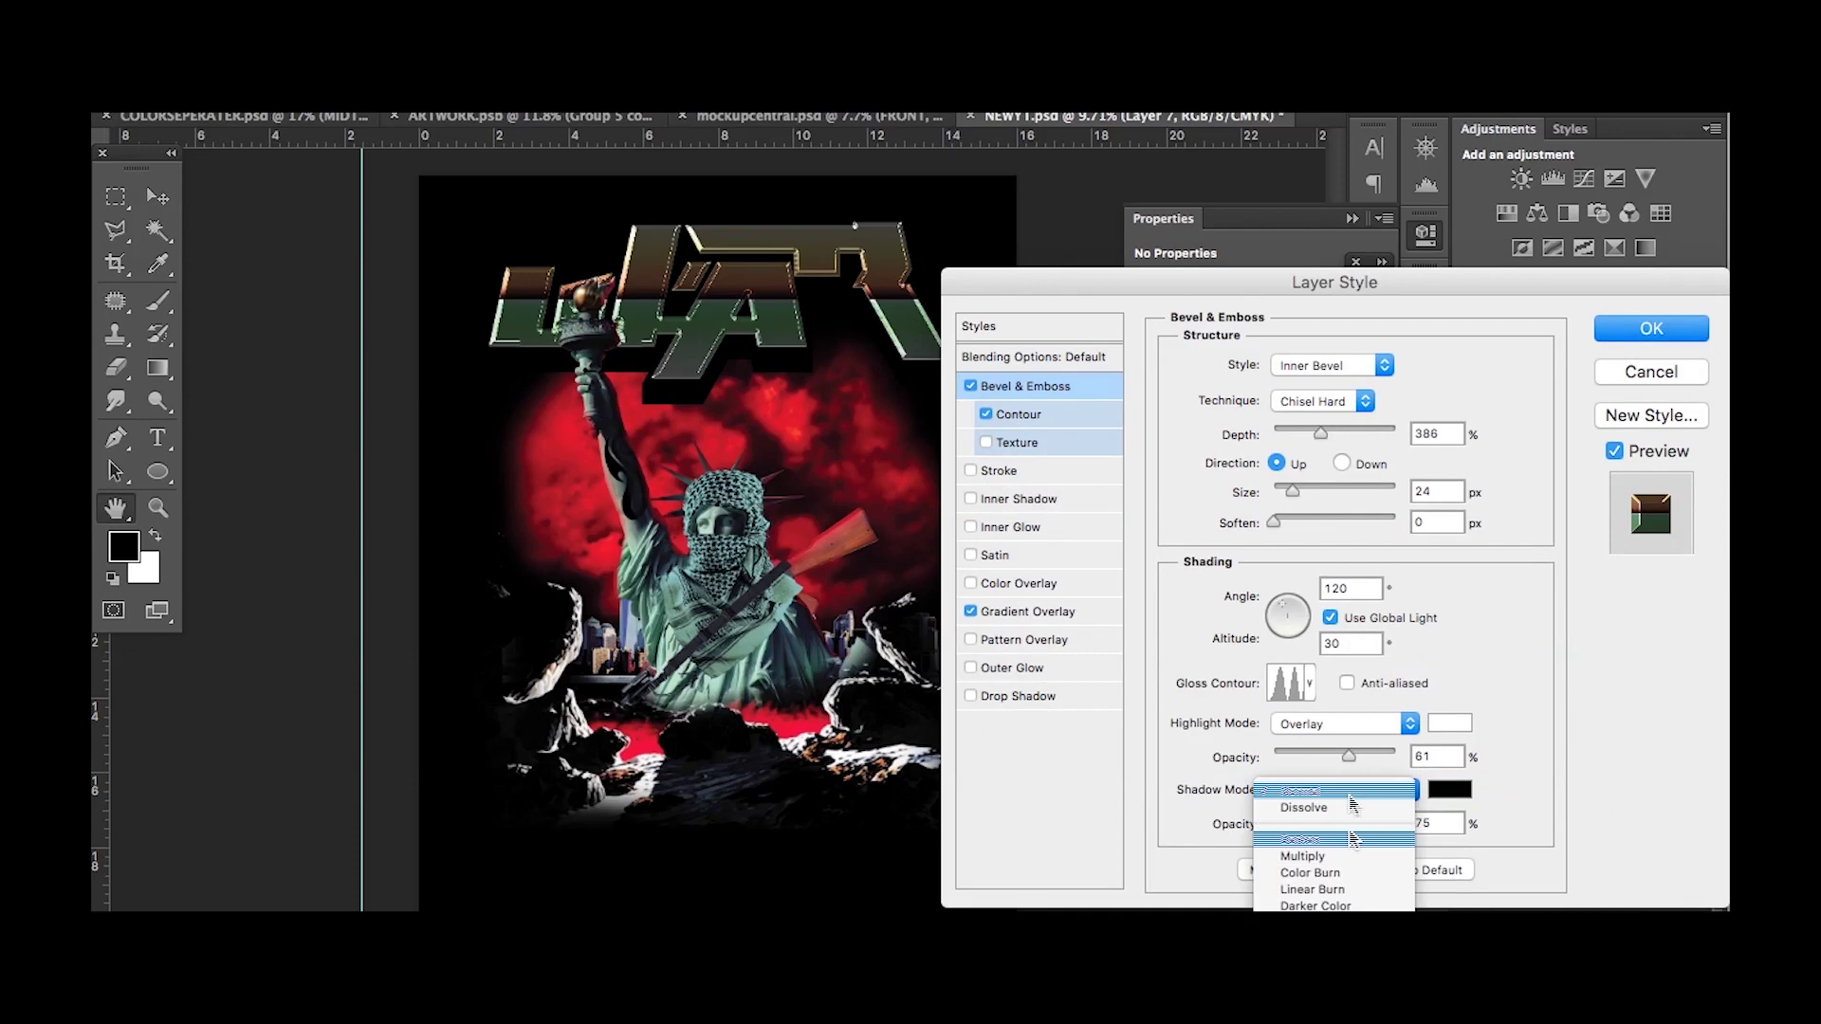
pyautogui.press('Escape')
pyautogui.click(1450, 790)
pyautogui.click(1130, 588)
pyautogui.moveTo(1098, 527)
pyautogui.mouseDown()
pyautogui.moveTo(1126, 480)
pyautogui.moveTo(1069, 468)
pyautogui.mouseUp()
pyautogui.press('Return')
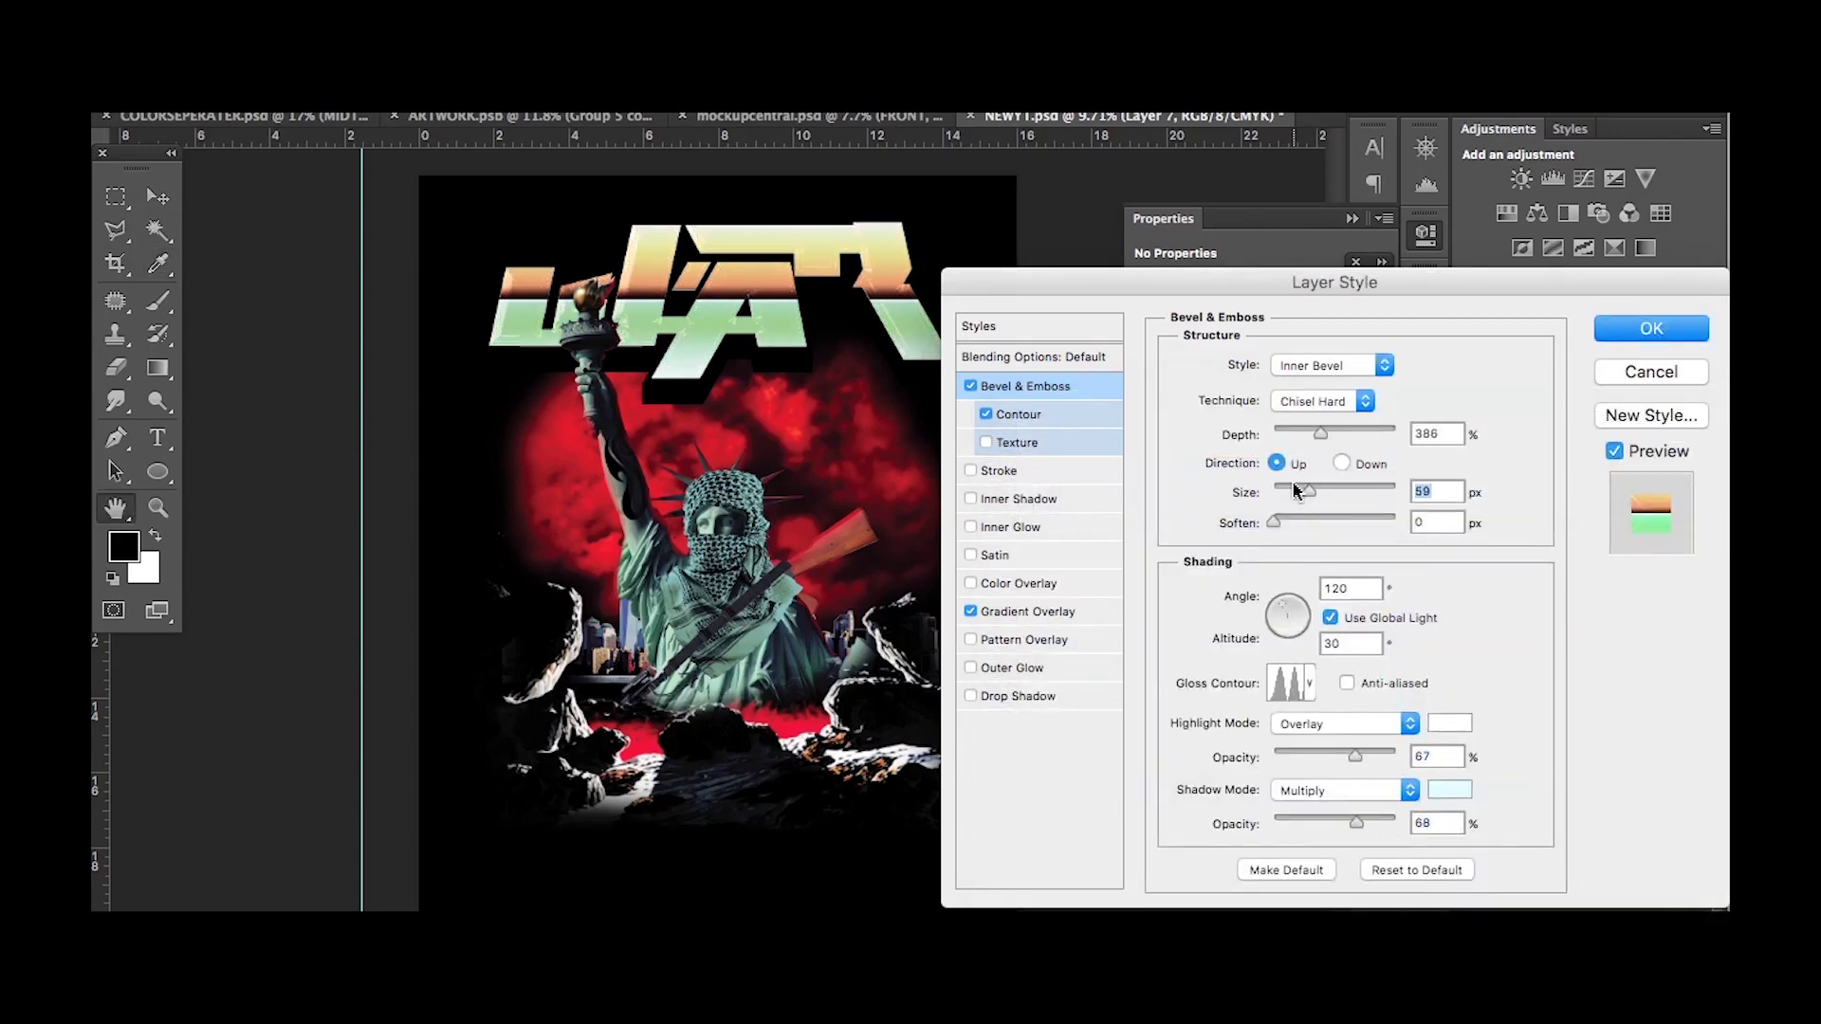
# Try other highlight and shadow colours for the bevel, ending on a white highlight.
pyautogui.click(1450, 722)
pyautogui.click(1159, 610)
pyautogui.moveTo(1158, 610); pyautogui.dragTo(1037, 459)
pyautogui.press('Return')
pyautogui.click(1449, 789)
pyautogui.click(1058, 745)
pyautogui.click(1632, 490)
# Set the bevel to 615% depth, 57 px size, 121° angle and 26° altitude, with highlight and shadow opacities at 100%.
pyautogui.click(1332, 366)
pyautogui.click(1314, 399)
pyautogui.click(1332, 365)
pyautogui.click(1371, 336)
pyautogui.moveTo(1299, 617); pyautogui.dragTo(1281, 605)
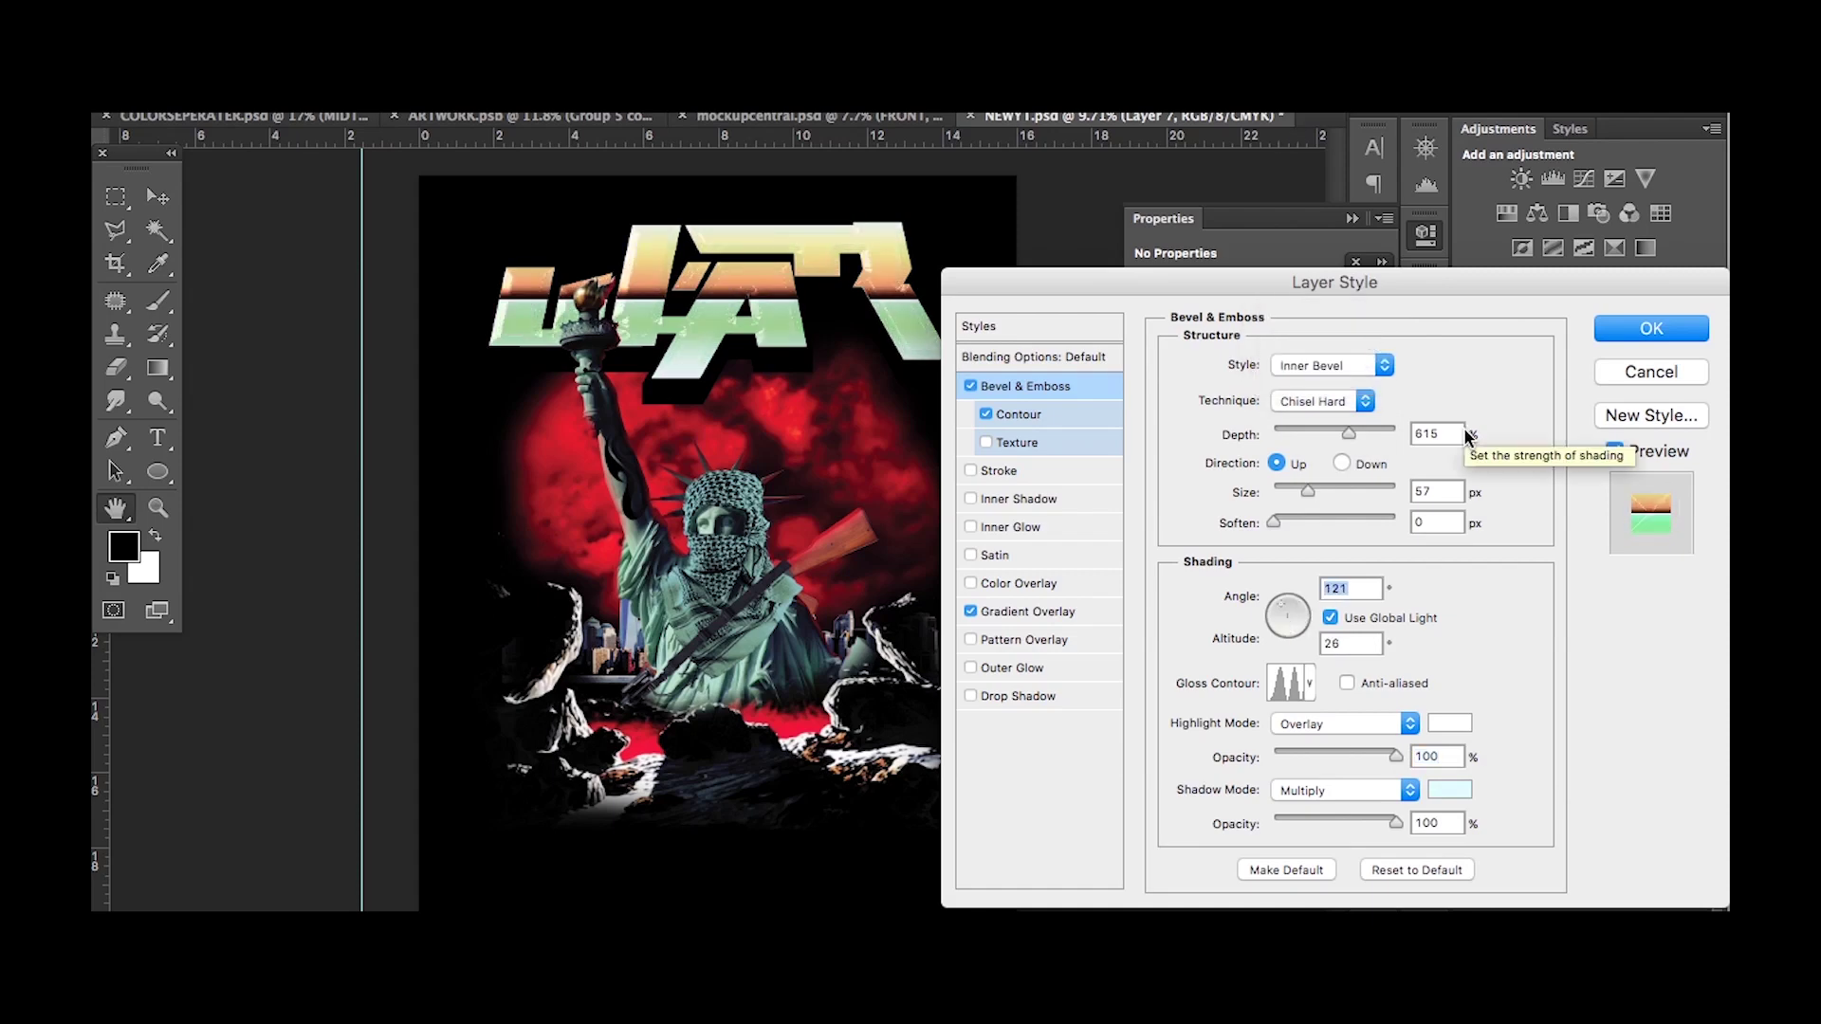
# Load the "80s Gradients Vol. 02 09" preset into Layer 7's Gradient Overlay.
pyautogui.click(1027, 611)
pyautogui.click(970, 611)
pyautogui.click(970, 611)
pyautogui.click(1300, 423)
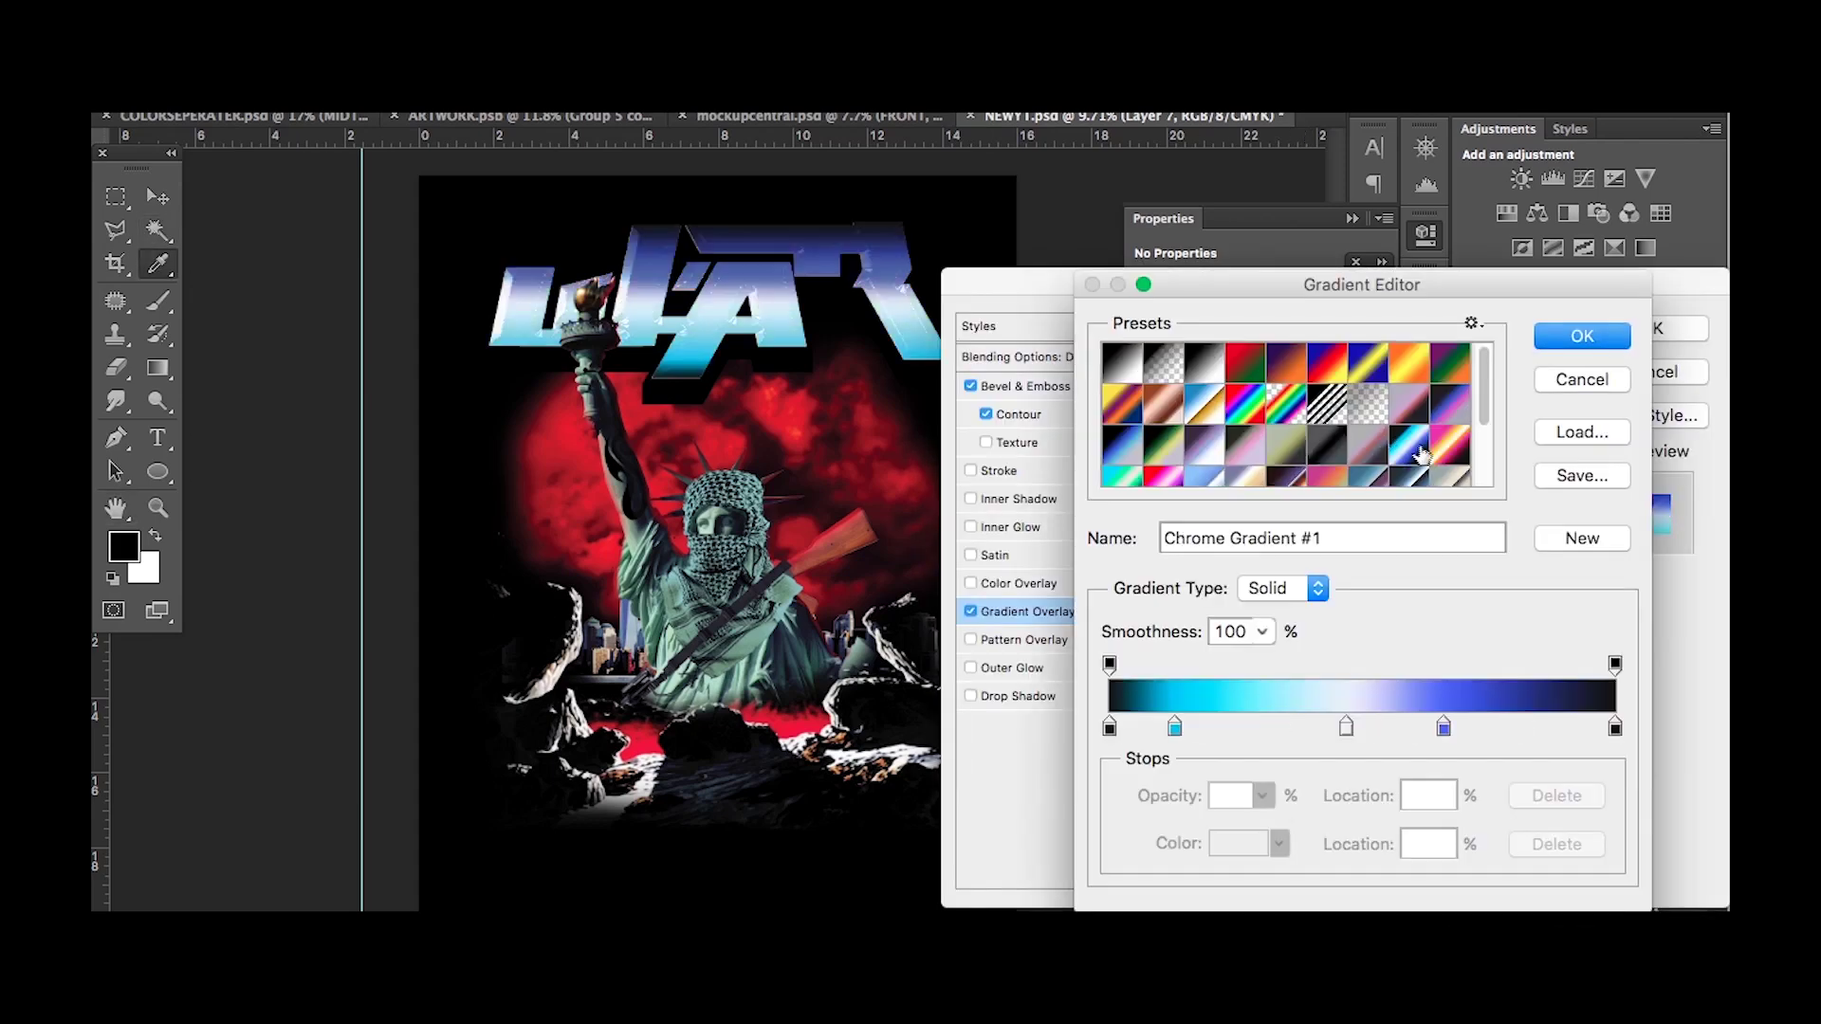
pyautogui.scroll(-3, 1290, 418)
pyautogui.click(1170, 429)
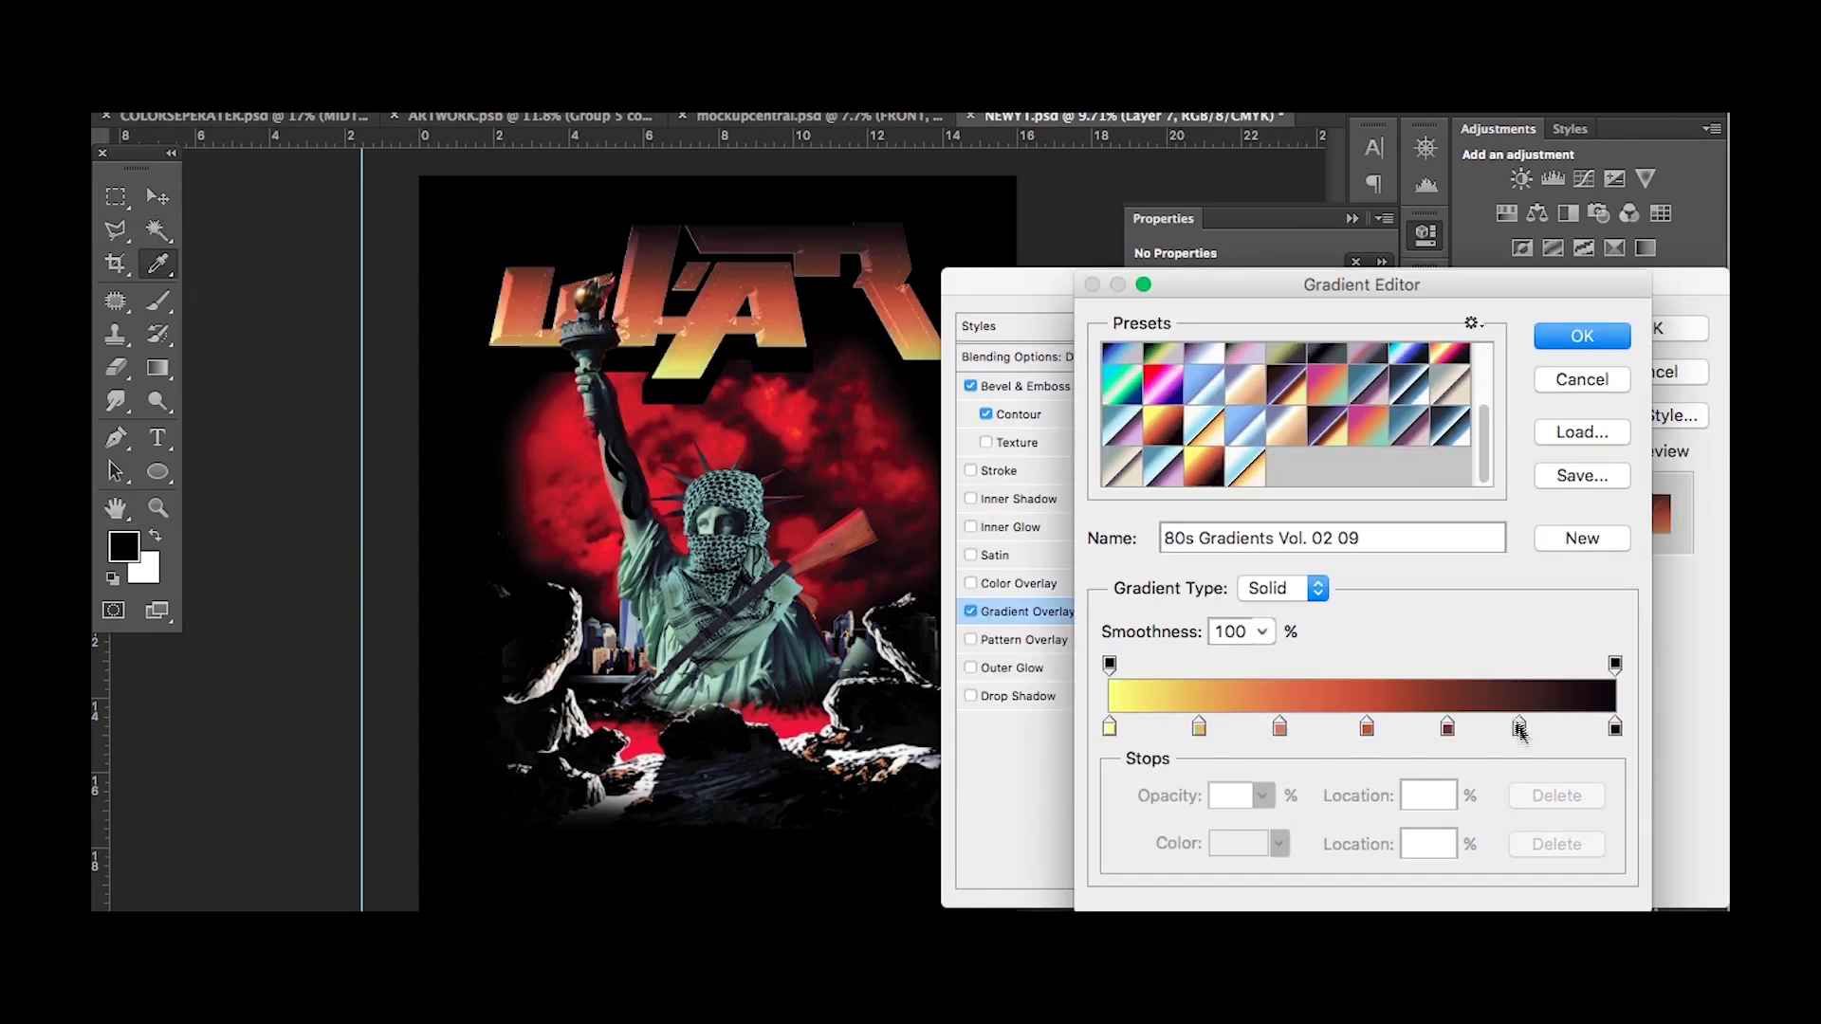
# Recolour the gradient's darkest stops to warm reddish browns.
pyautogui.click(1520, 728)
pyautogui.doubleClick(1522, 728)
pyautogui.click(1047, 653)
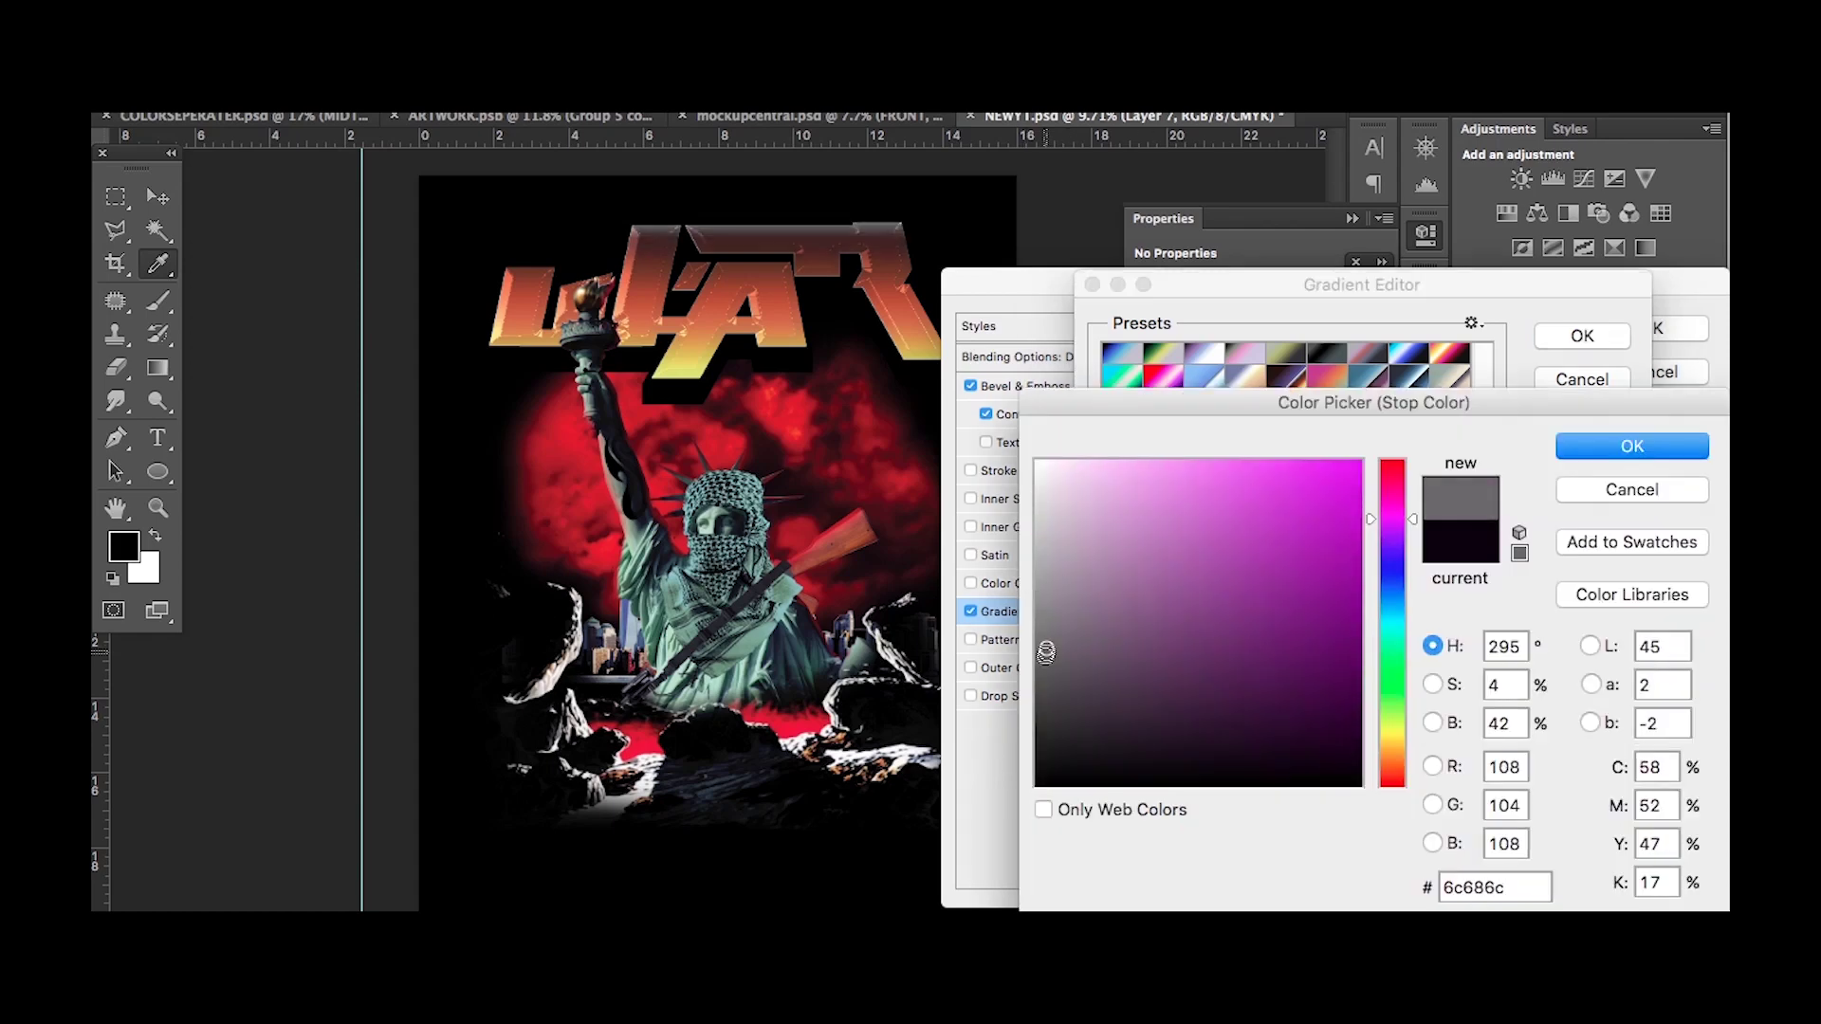
pyautogui.moveTo(1047, 653); pyautogui.dragTo(1037, 695)
pyautogui.click(1401, 748)
pyautogui.click(1403, 786)
pyautogui.click(1185, 704)
pyautogui.doubleClick(1525, 771)
pyautogui.write('44')
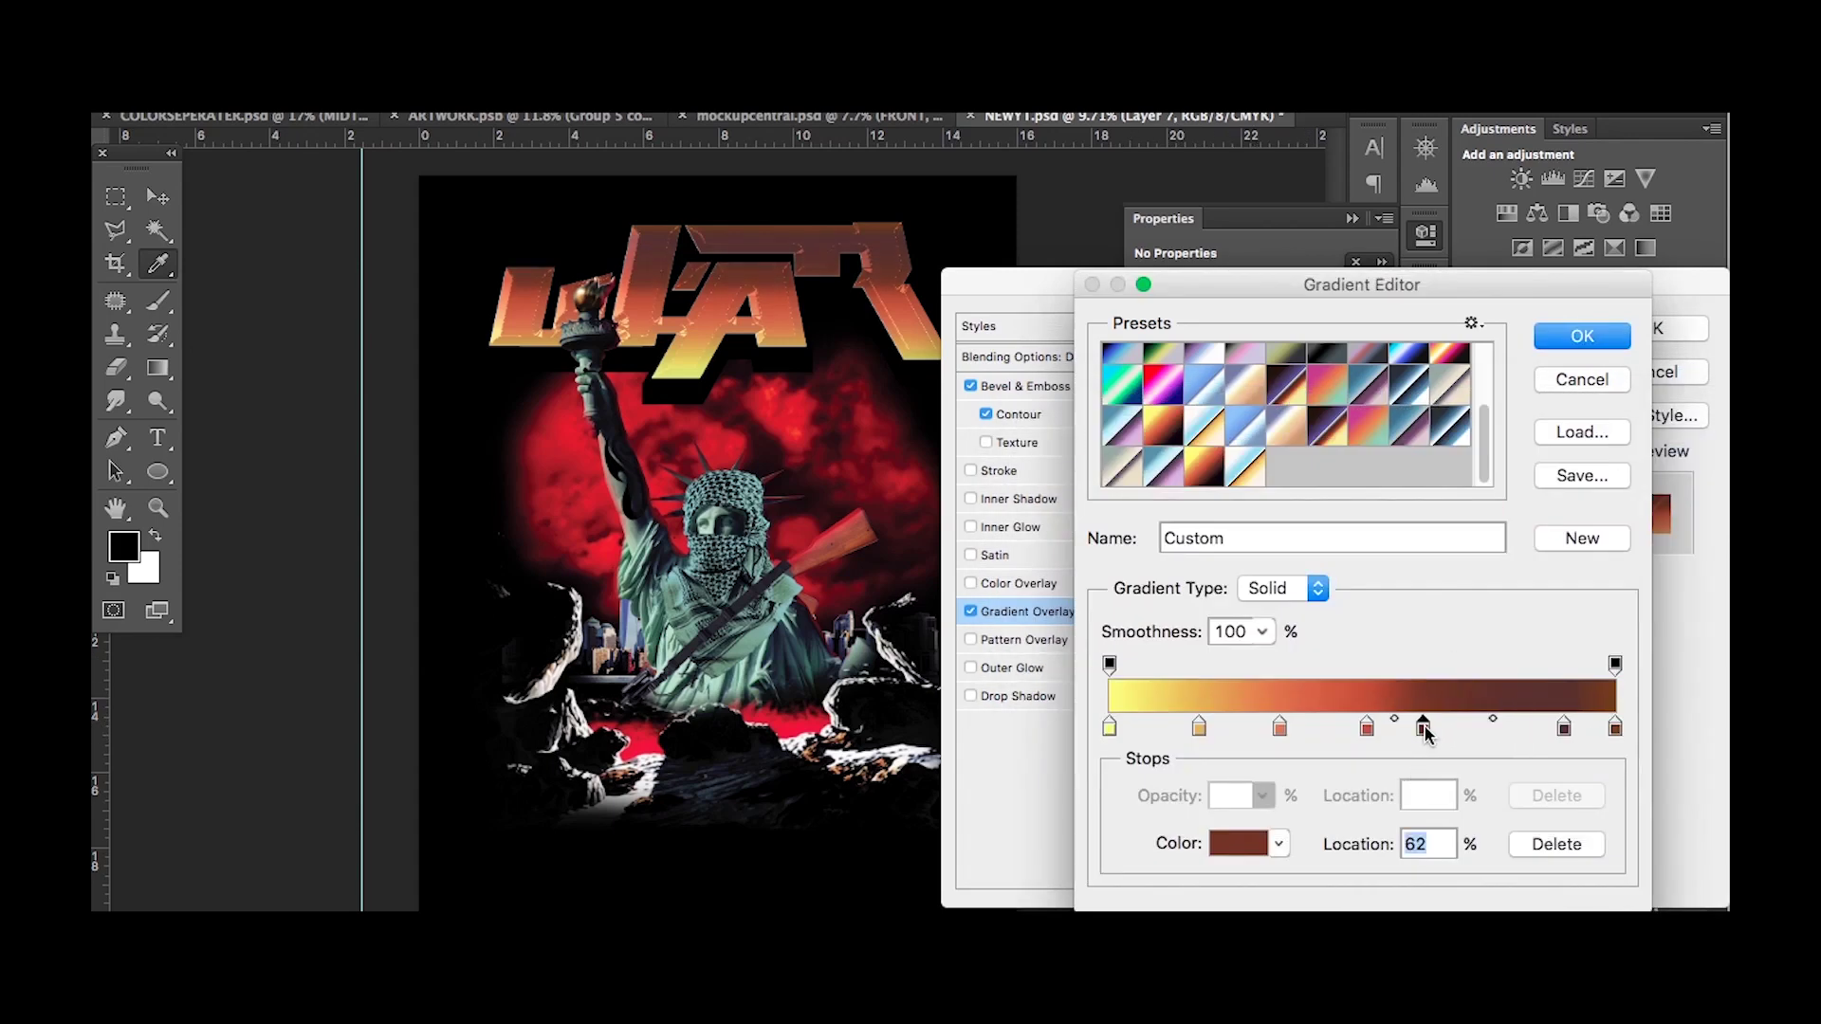
# Move the dark gradient stop to 89%, apply the layer style, and hide Layer 7's Gradient Overlay.
pyautogui.click(1564, 727)
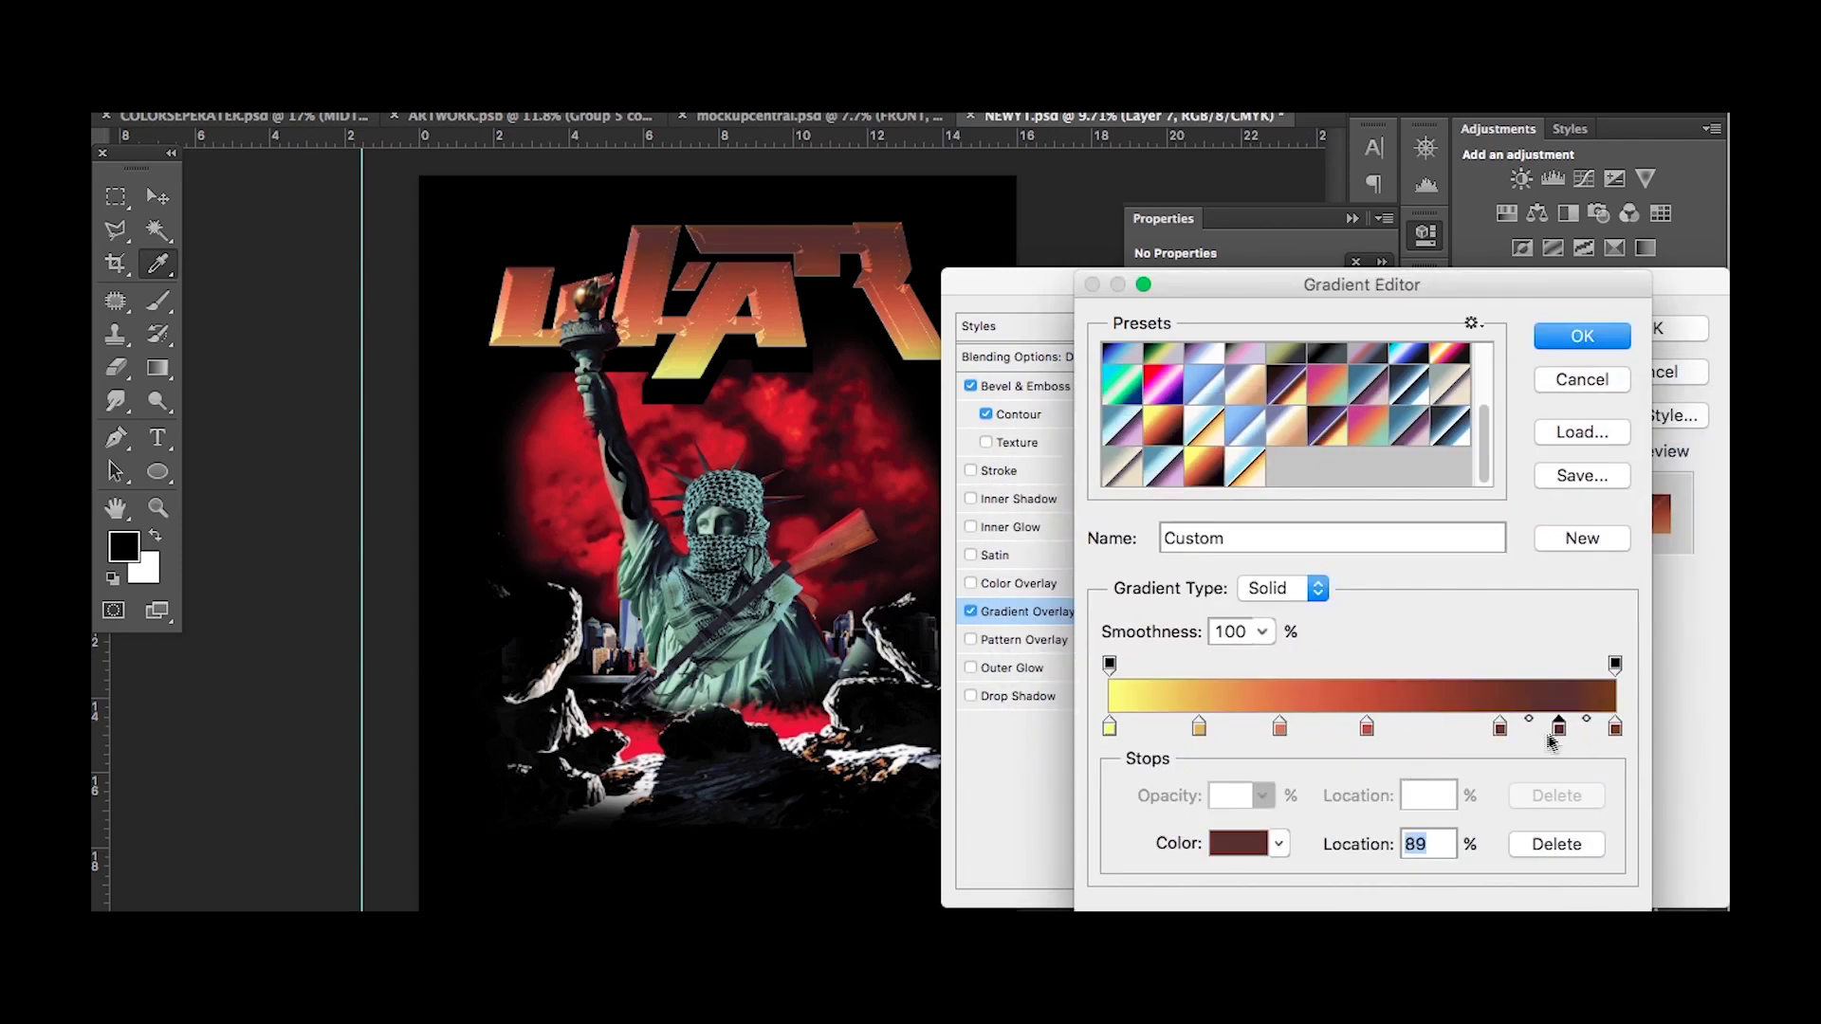
pyautogui.click(1582, 335)
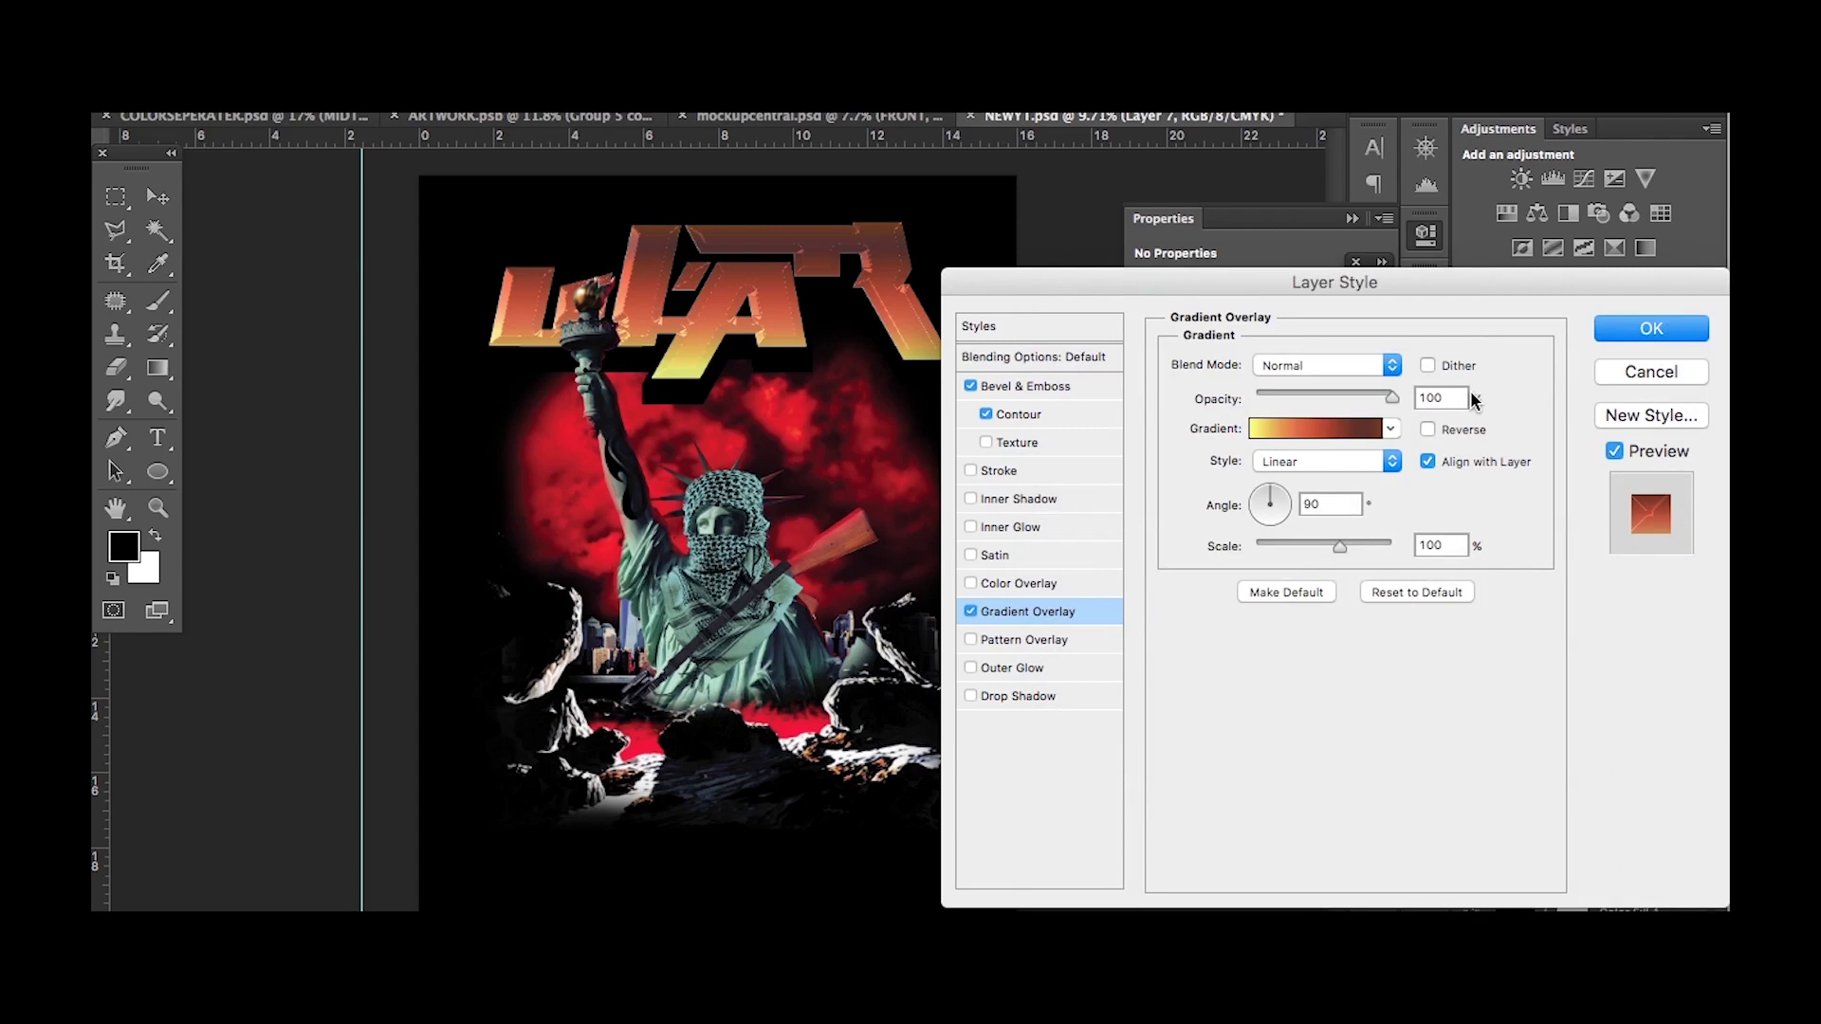
pyautogui.click(1651, 328)
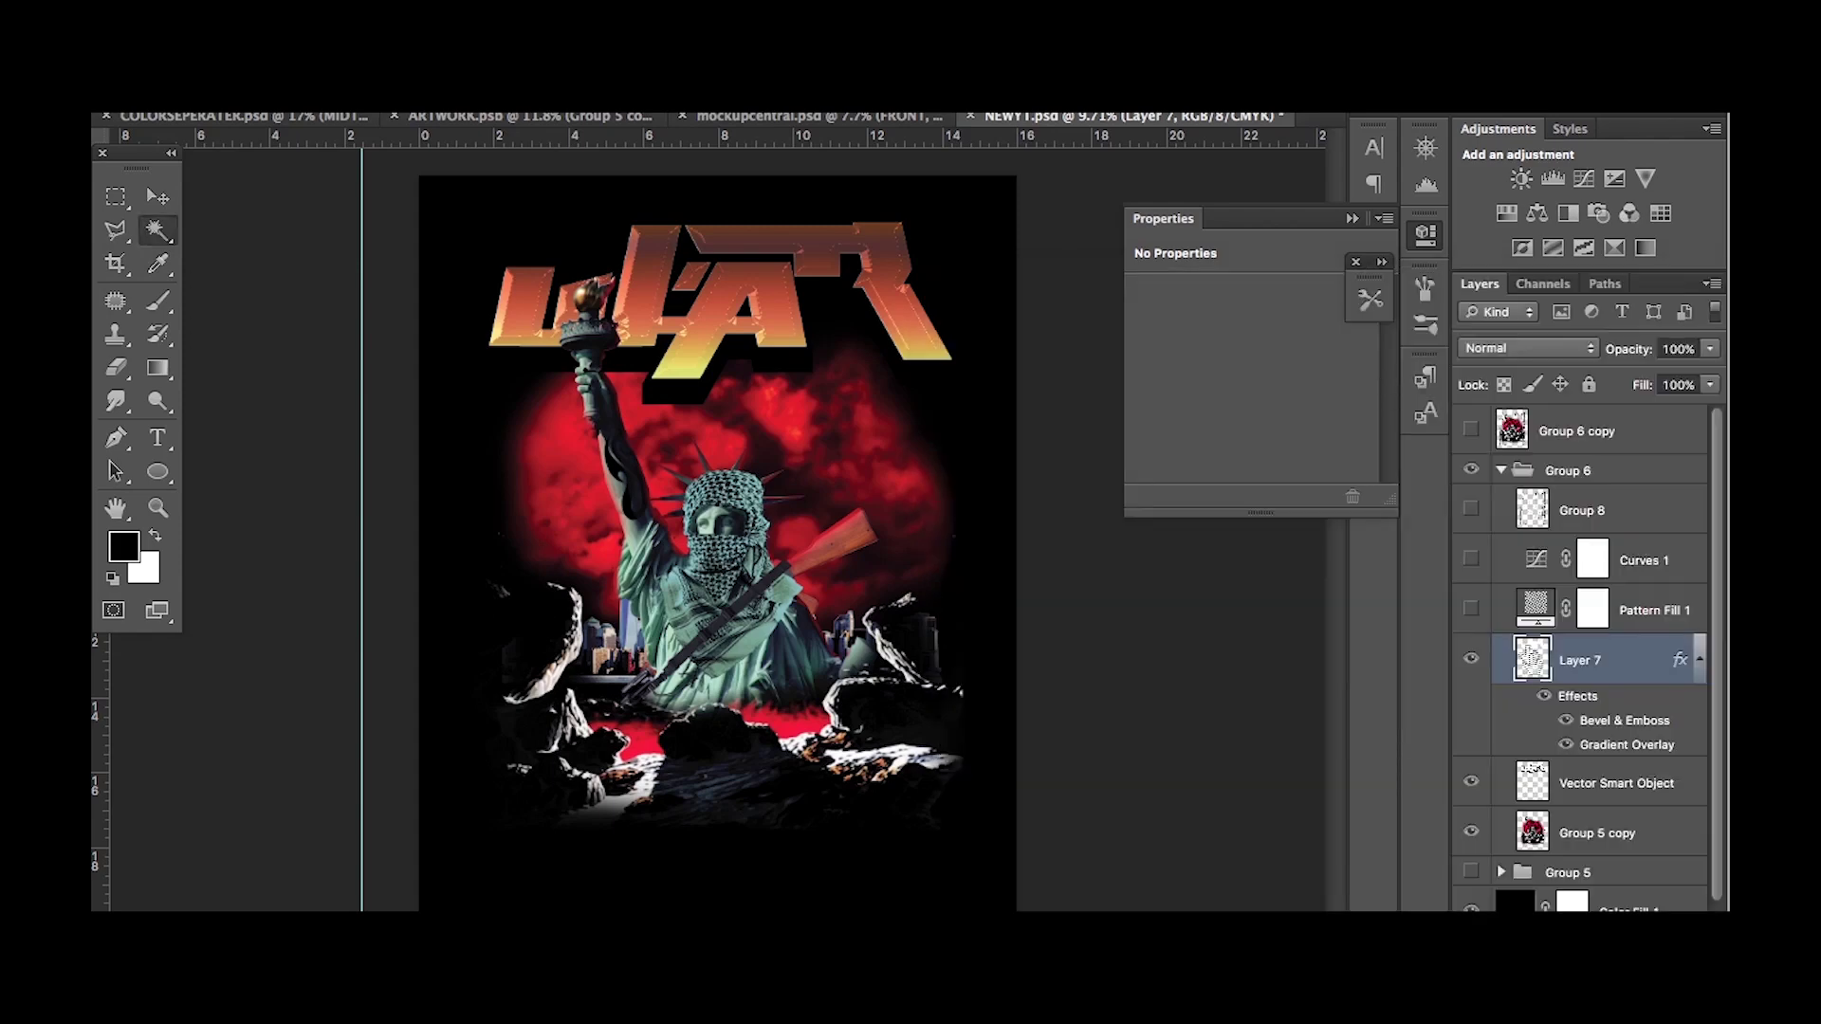
pyautogui.click(1566, 745)
# Try a pasted tiger-stripe camouflage image clipped to Layer 7 and enlarged over the WAR lettering.
pyautogui.hotkey('ctrl', 'v')
pyautogui.rightClick(1613, 660)
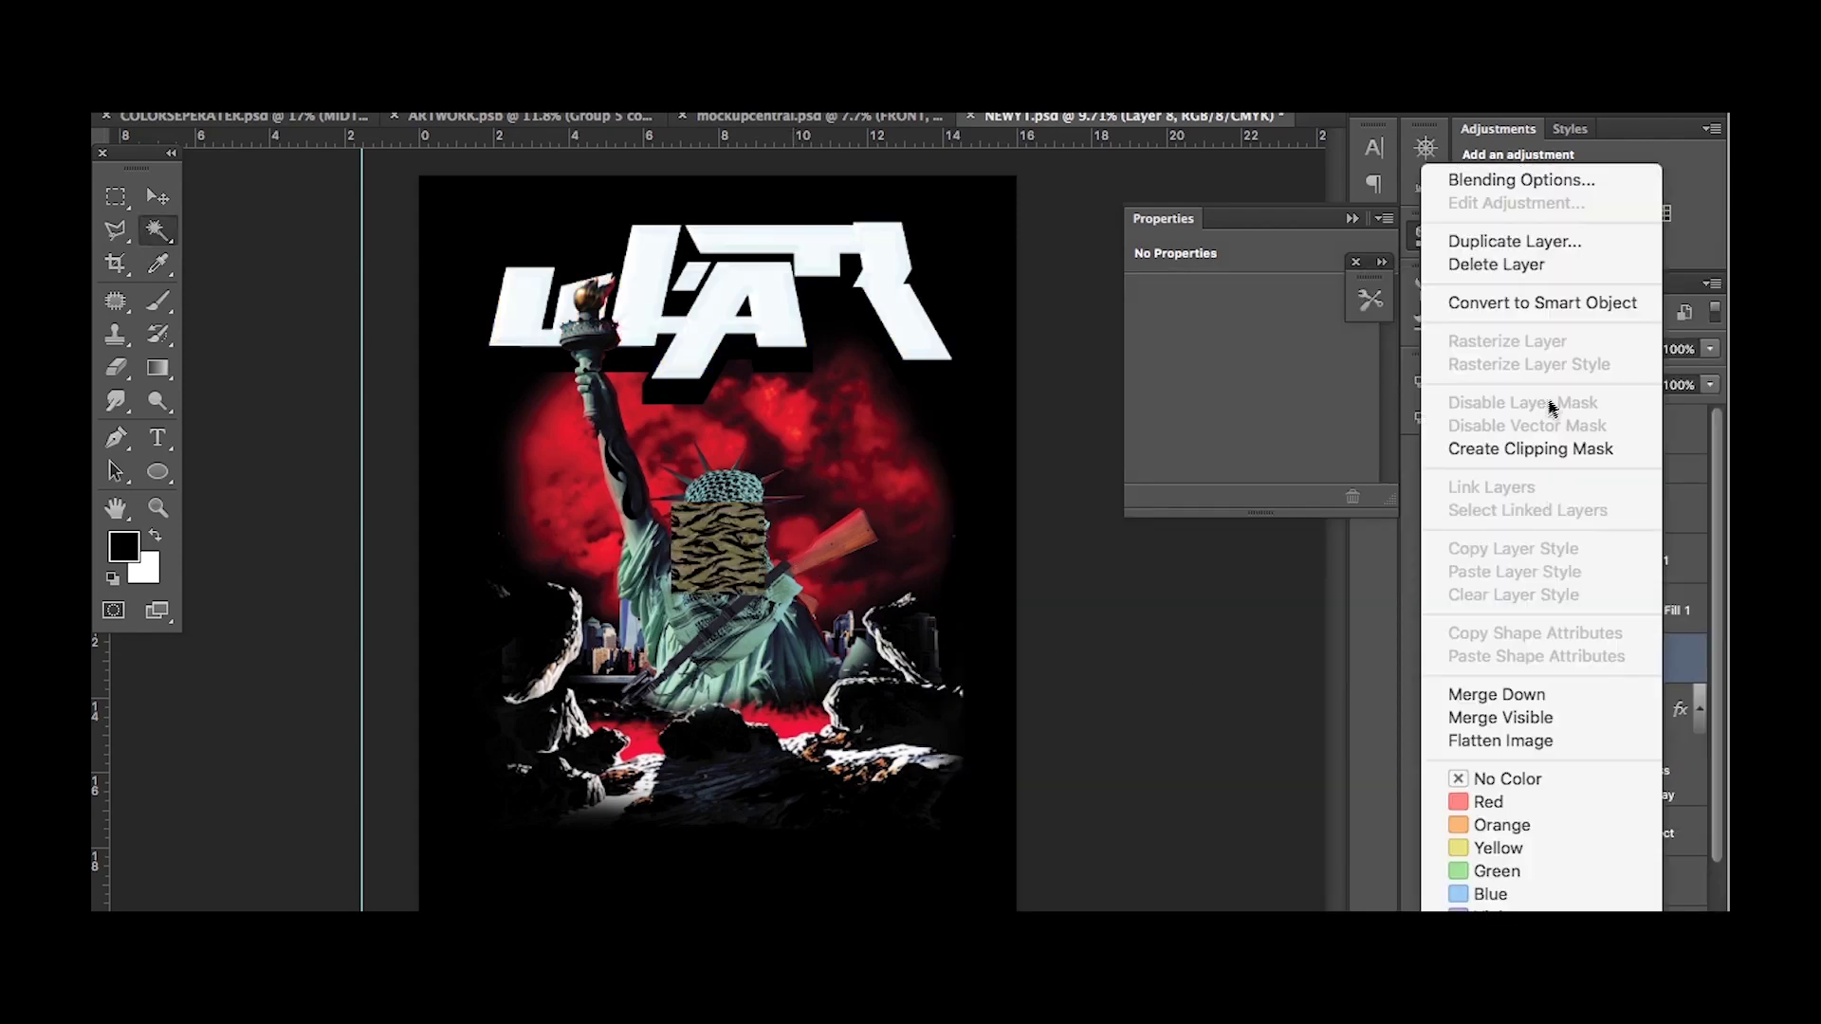
pyautogui.click(1525, 309)
pyautogui.hotkey('ctrl', 't')
pyautogui.moveTo(944, 408); pyautogui.dragTo(1119, 616)
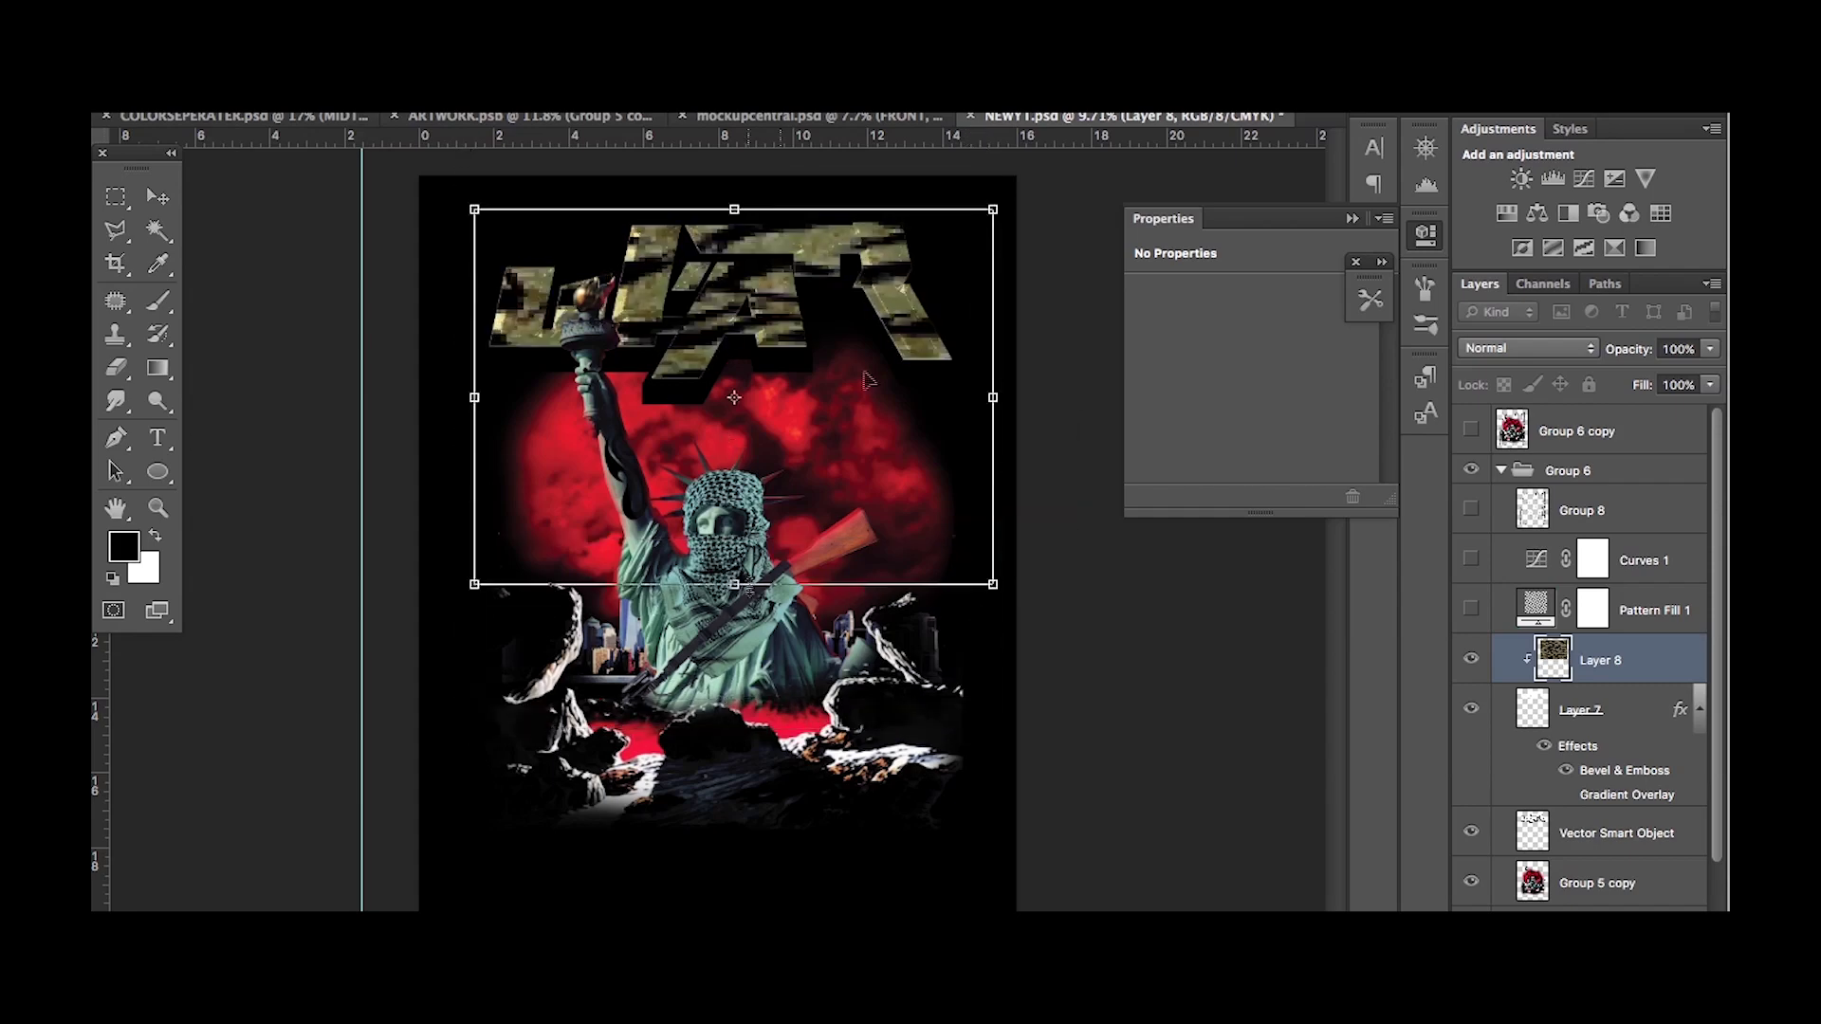
pyautogui.press('Return')
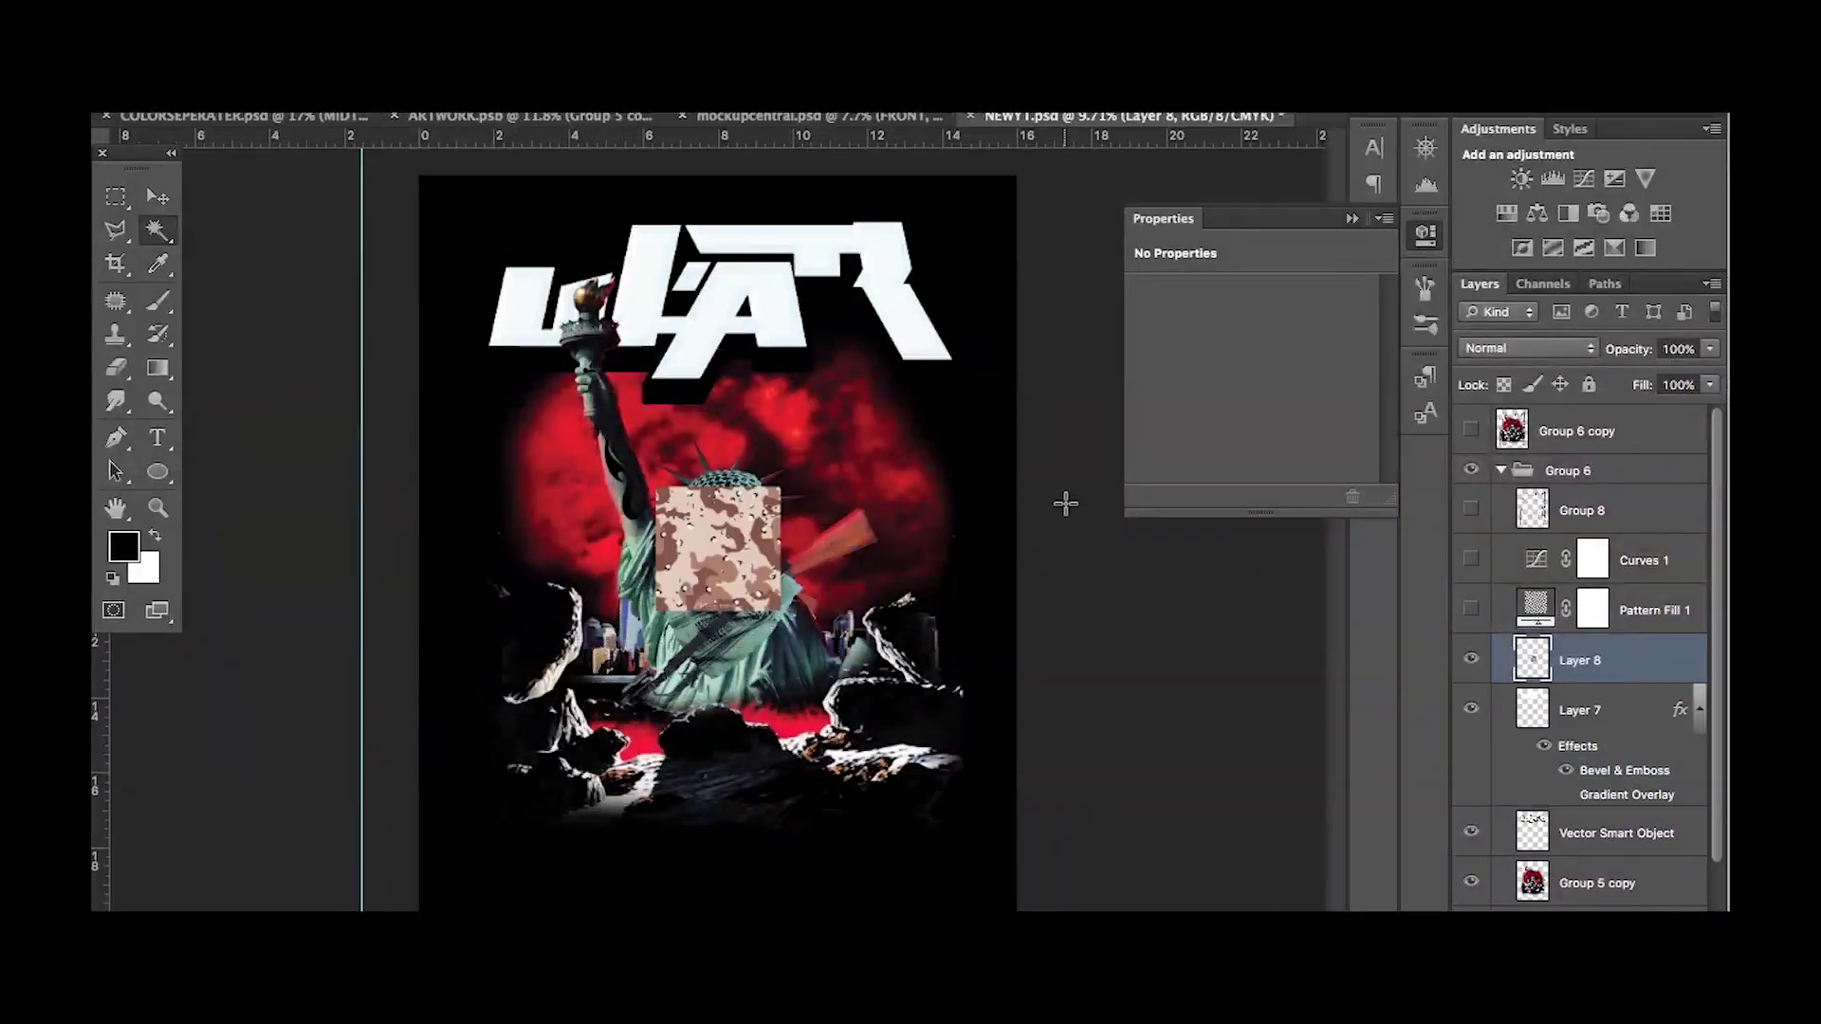
# Clip the desert camouflage image to Layer 7 and move and enlarge it to cover the WAR lettering.
pyautogui.rightClick(1613, 660)
pyautogui.click(1565, 439)
pyautogui.hotkey('ctrl', 't')
pyautogui.moveTo(718, 548); pyautogui.dragTo(708, 295)
pyautogui.moveTo(708, 366); pyautogui.dragTo(752, 452)
pyautogui.press('Return')
pyautogui.doubleClick(1632, 711)
pyautogui.click(1206, 570)
pyautogui.click(1626, 444)
pyautogui.click(1642, 370)
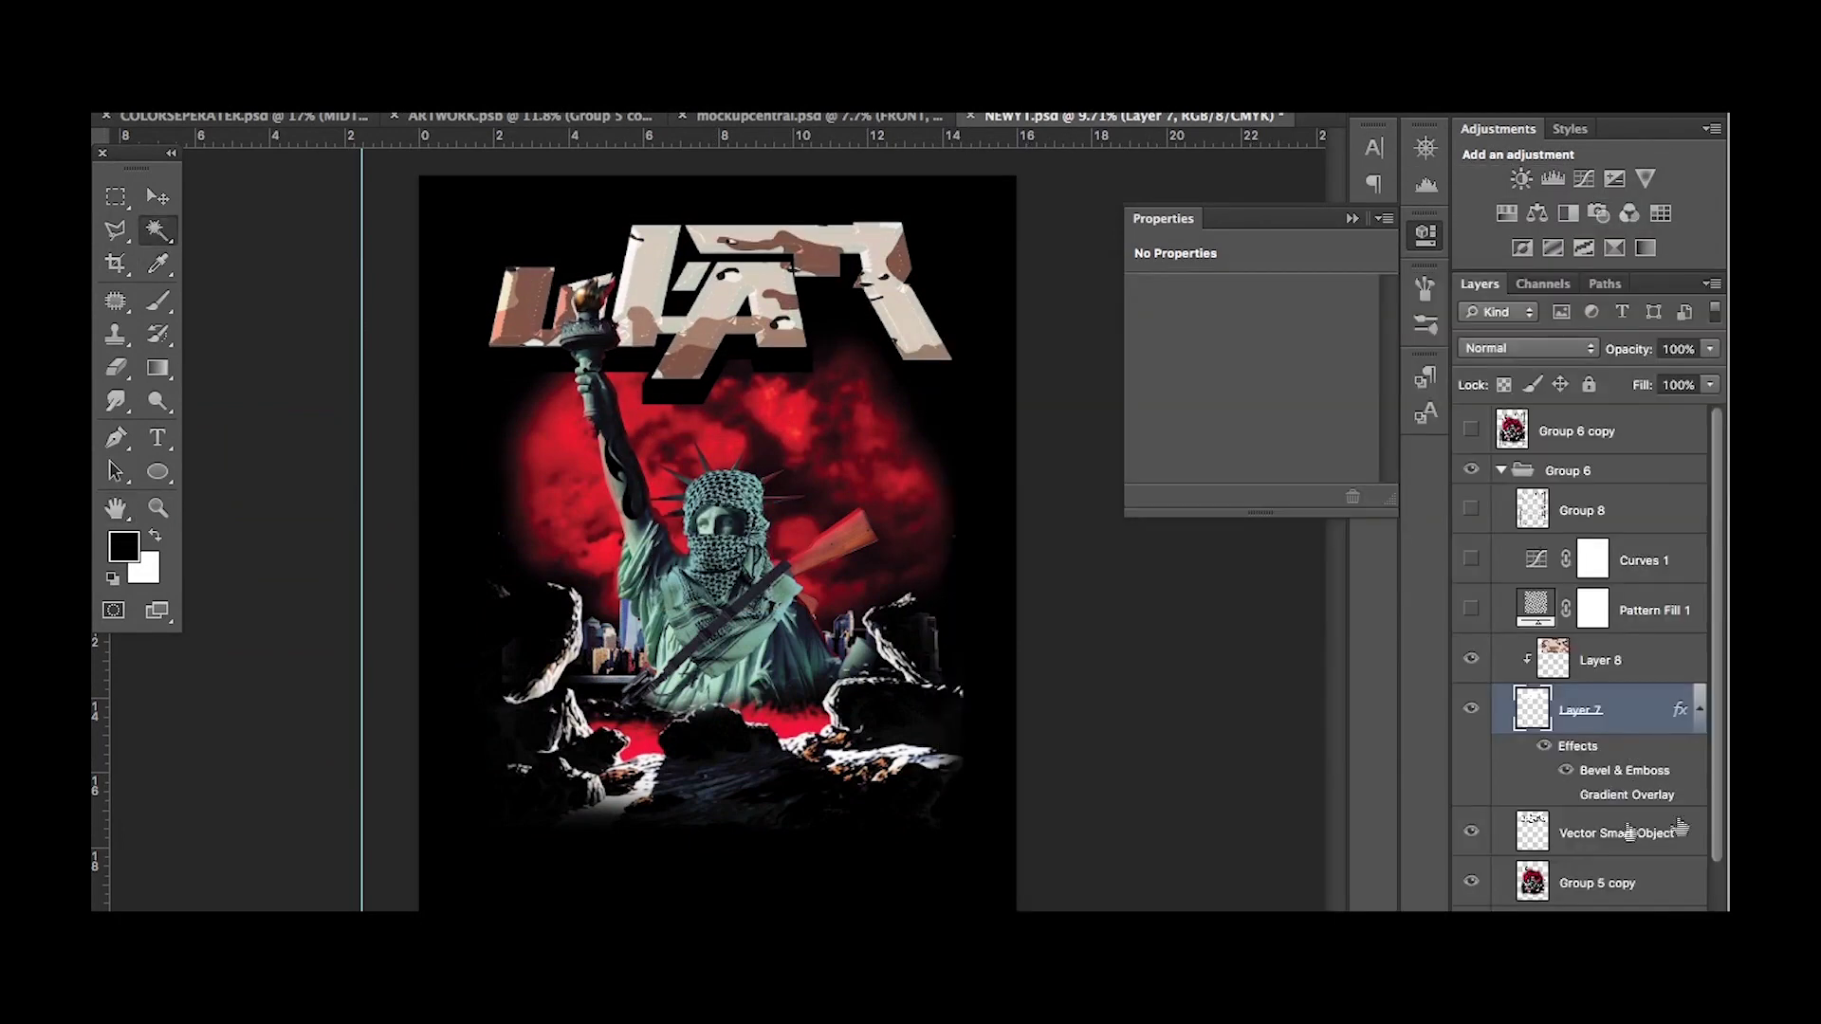
# Add a thin white Stroke to the Vector Smart Object that forms the lettering's black extrusion.
pyautogui.doubleClick(1627, 825)
pyautogui.click(1225, 545)
pyautogui.click(1631, 443)
pyautogui.click(1644, 326)
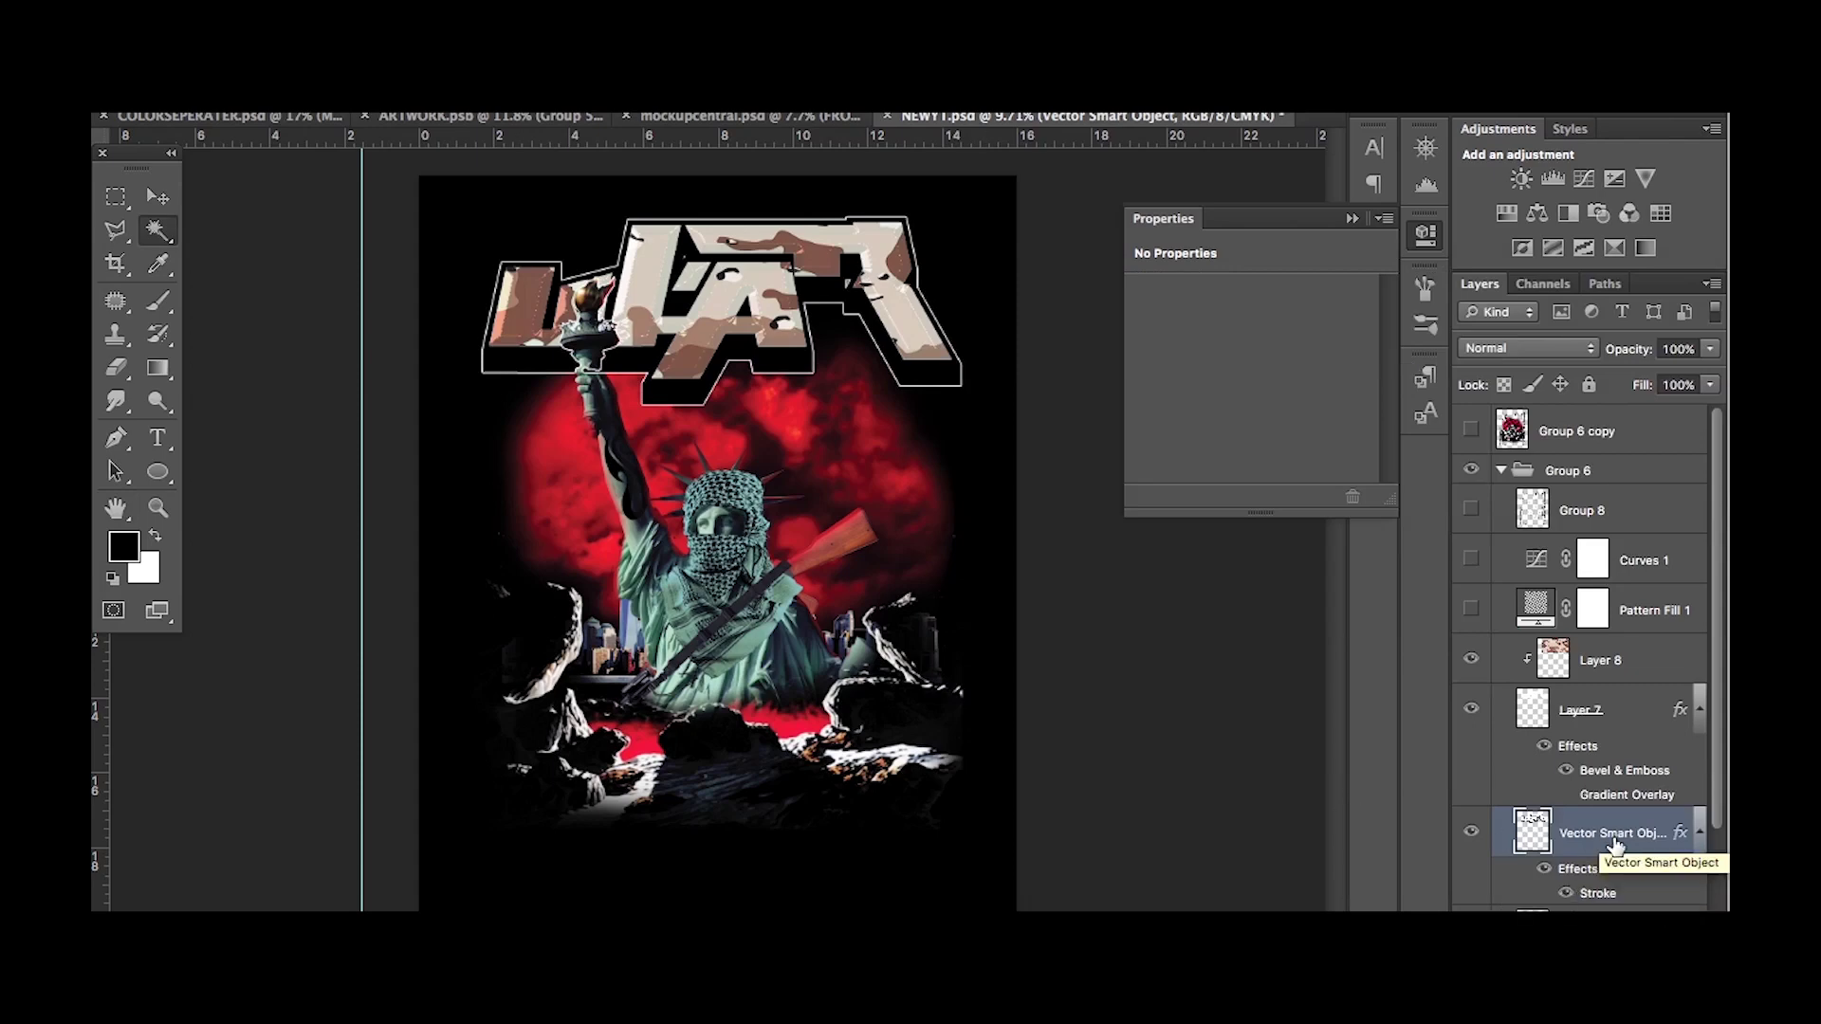
# Duplicate the stroked Vector Smart Object, merge the copy into a pixel layer, and erase its outline at the torch.
pyautogui.hotkey('ctrl', 'j')
pyautogui.hotkey('ctrl', 'g')
pyautogui.hotkey('ctrl', 'e')
pyautogui.click(126, 372)
pyautogui.rightClick(285, 284)
pyautogui.click(612, 296)
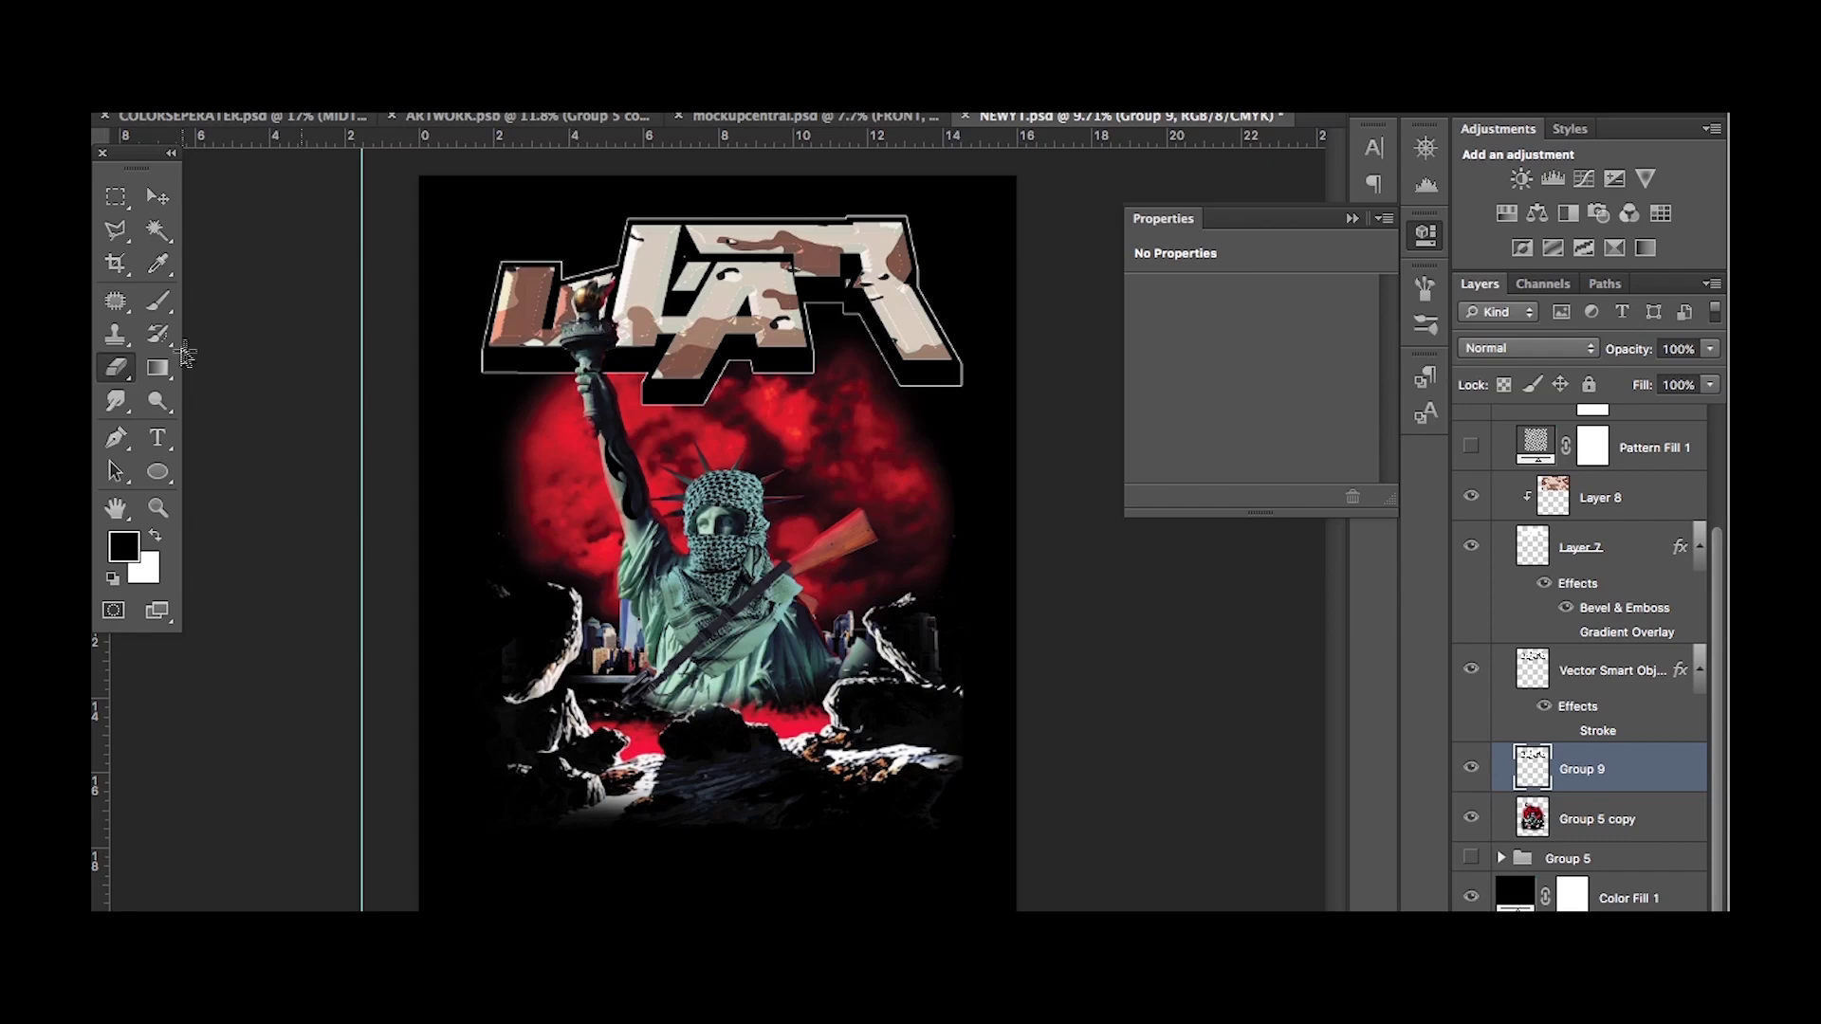
# Add the text "STATE OF MIND" centred below the rocks at the foot of the poster.
pyautogui.press('t')
pyautogui.click(603, 827)
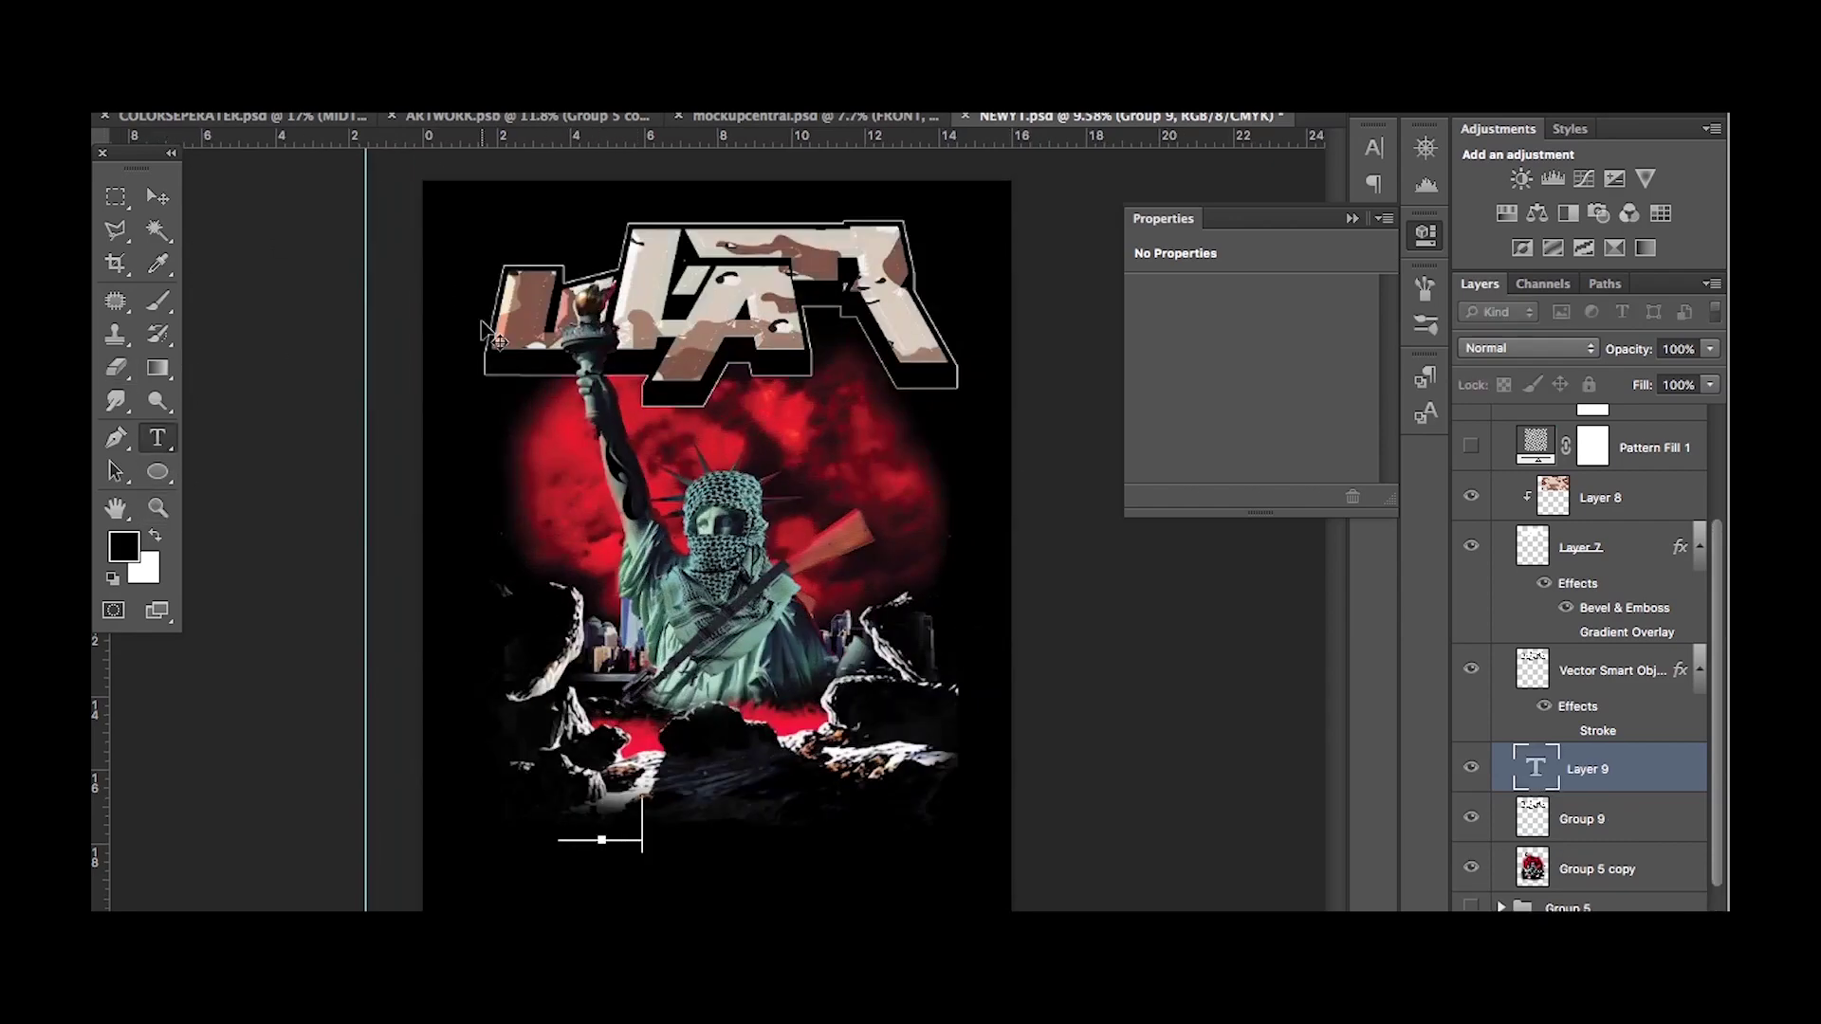
pyautogui.write('STATE OF MIND')
pyautogui.click(158, 197)
pyautogui.moveTo(711, 843); pyautogui.dragTo(825, 847)
pyautogui.moveTo(716, 698); pyautogui.dragTo(721, 770)
# Change the text to "State Of Mind" and set it in a rough hand-brushed font.
pyautogui.doubleClick(1537, 768)
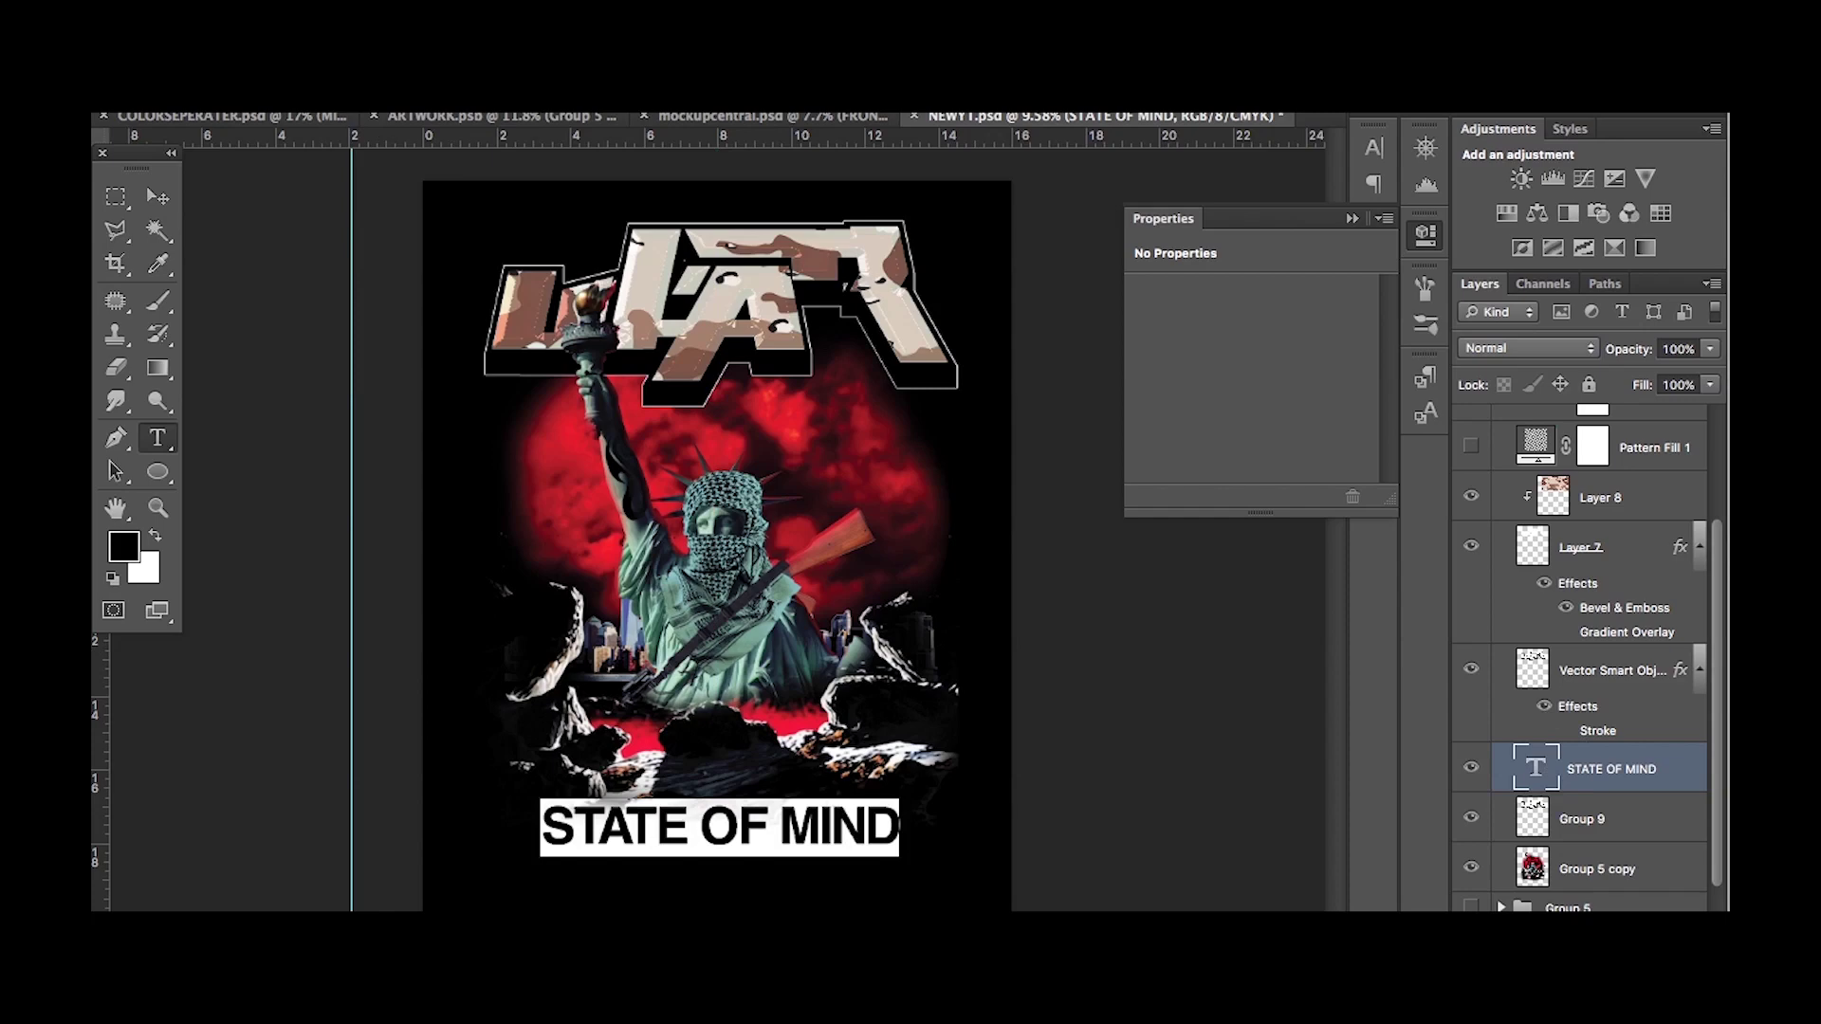
pyautogui.press('Down')
pyautogui.press('Down')
pyautogui.press('Down')
pyautogui.press('Down')
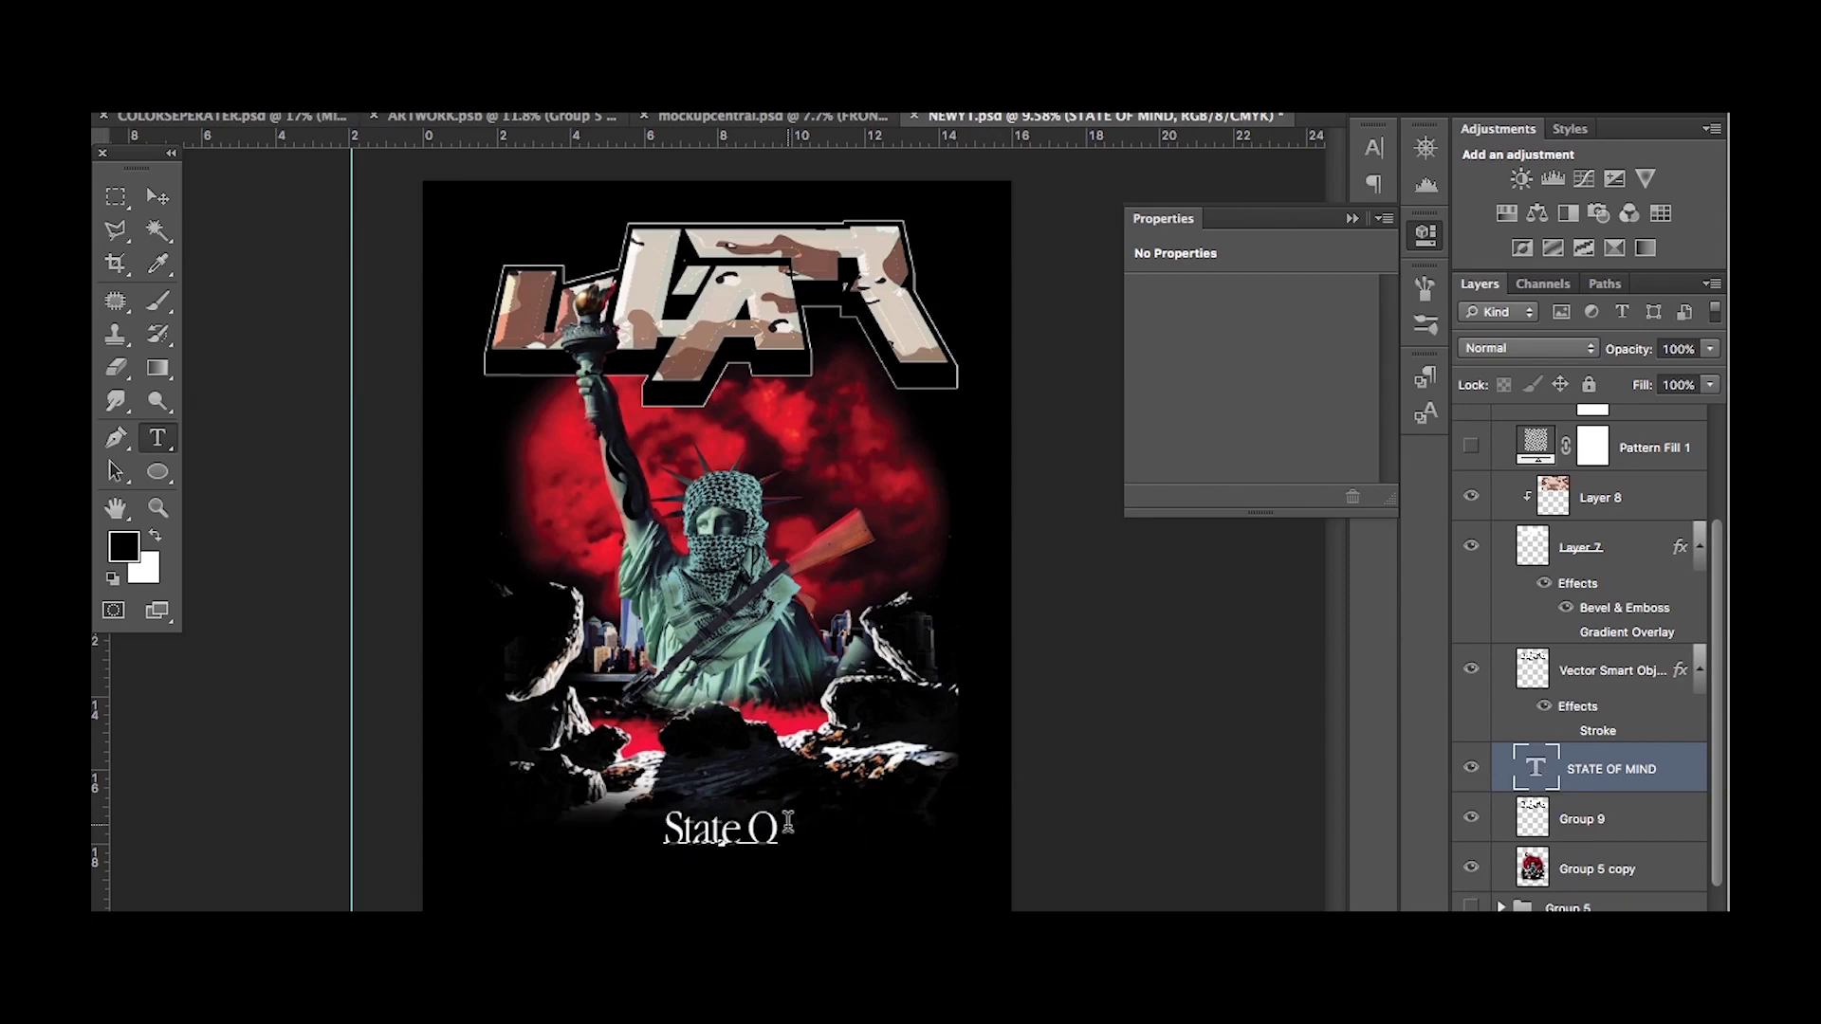
pyautogui.hotkey('ctrl', 'Return')
pyautogui.press('v')
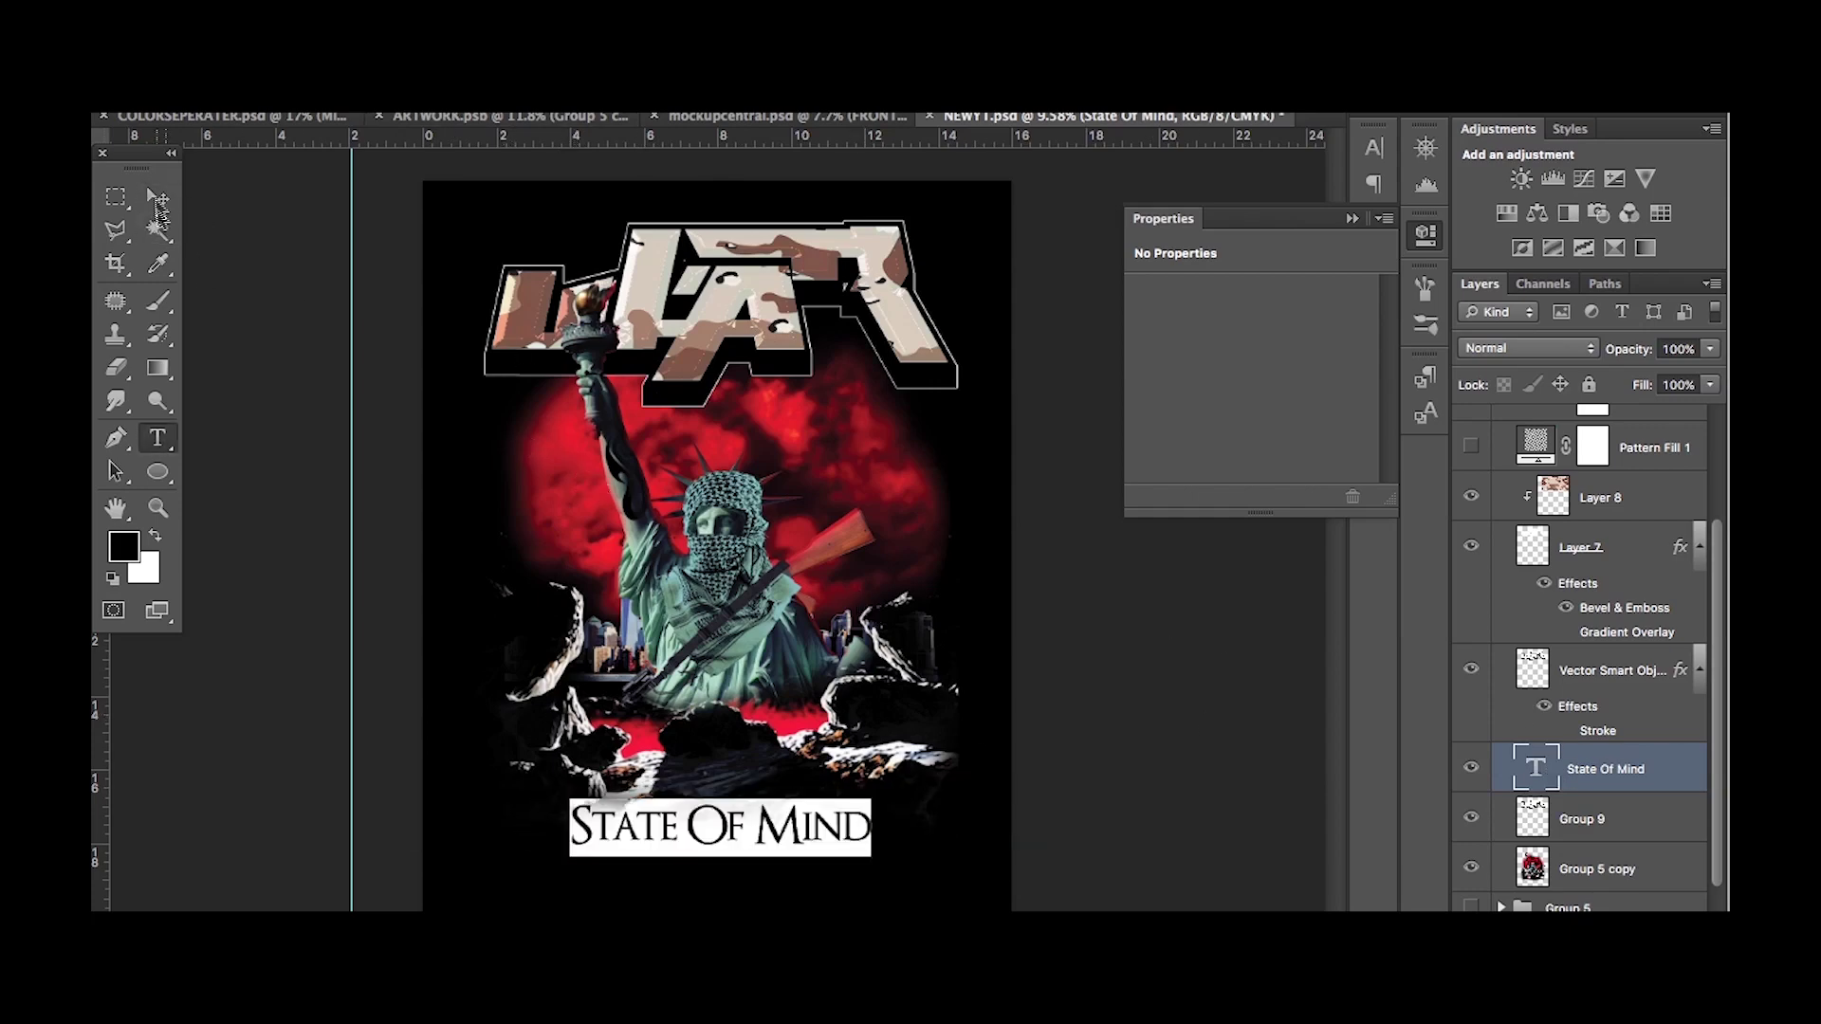
pyautogui.click(532, 520)
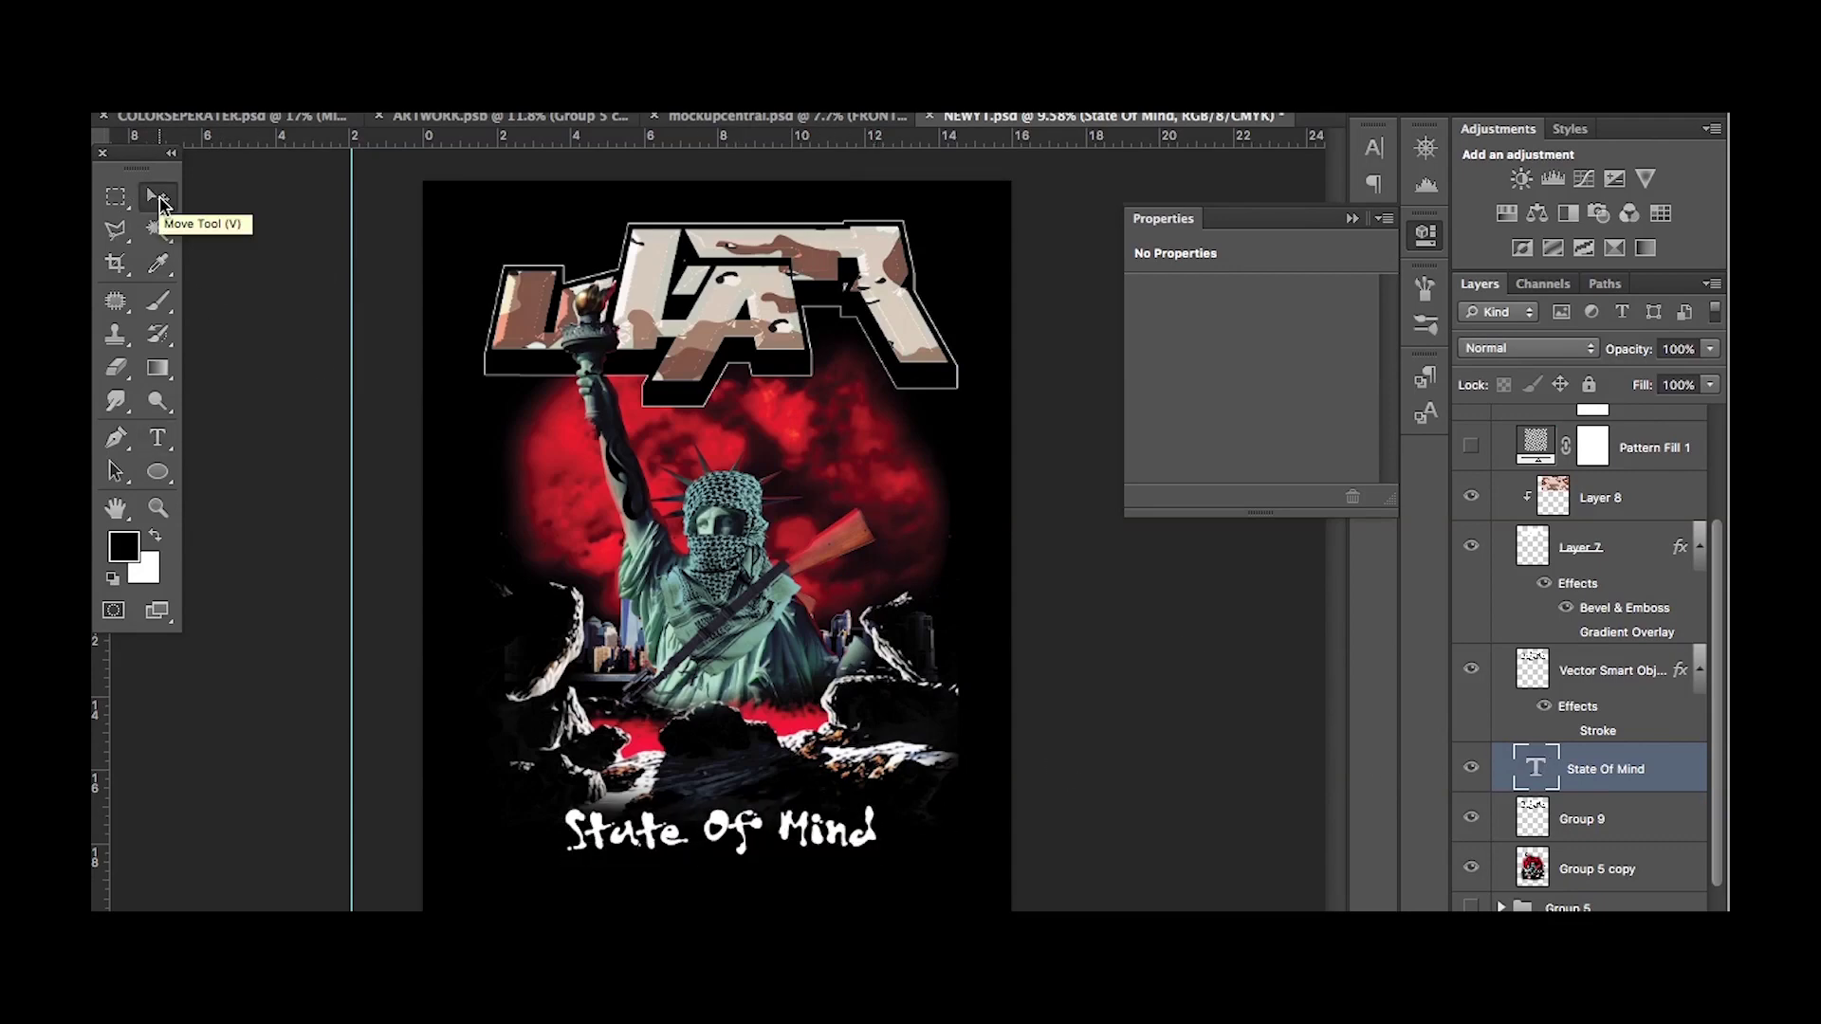
# Warp the State Of Mind text with the Arc style and give it a white 12 px Stroke.
pyautogui.click(410, 170)
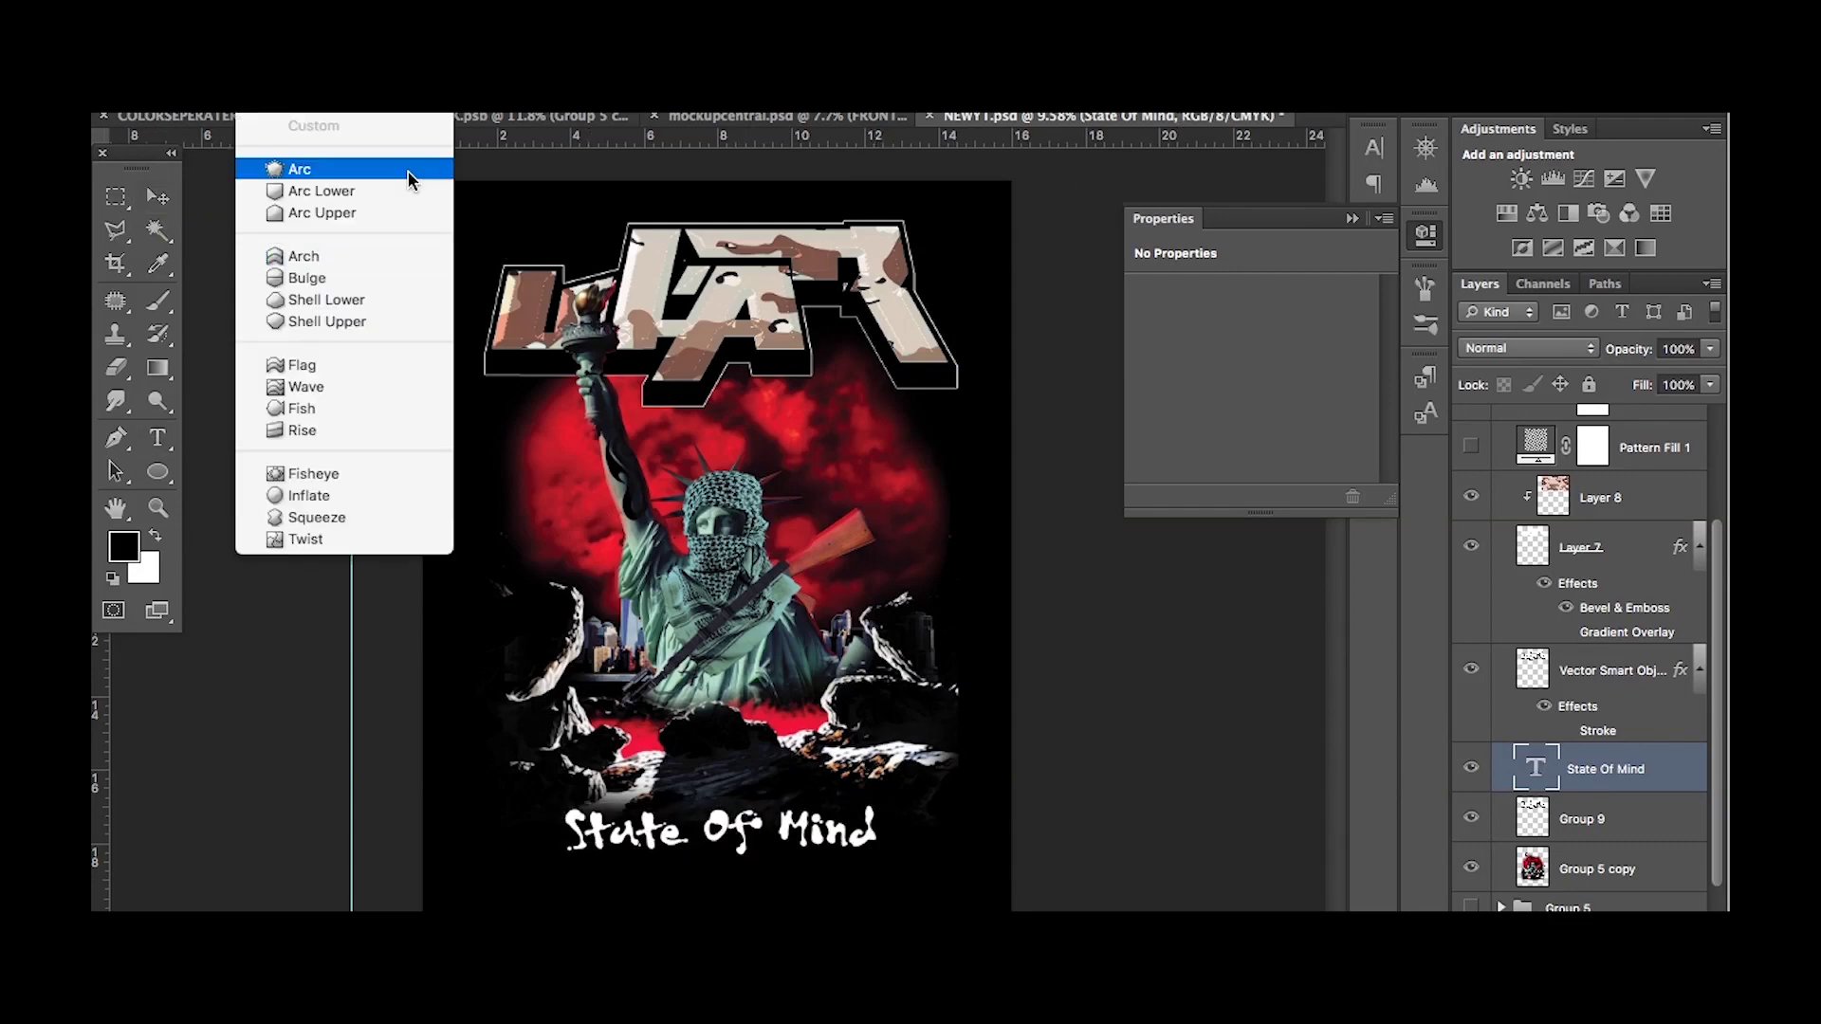
pyautogui.click(406, 171)
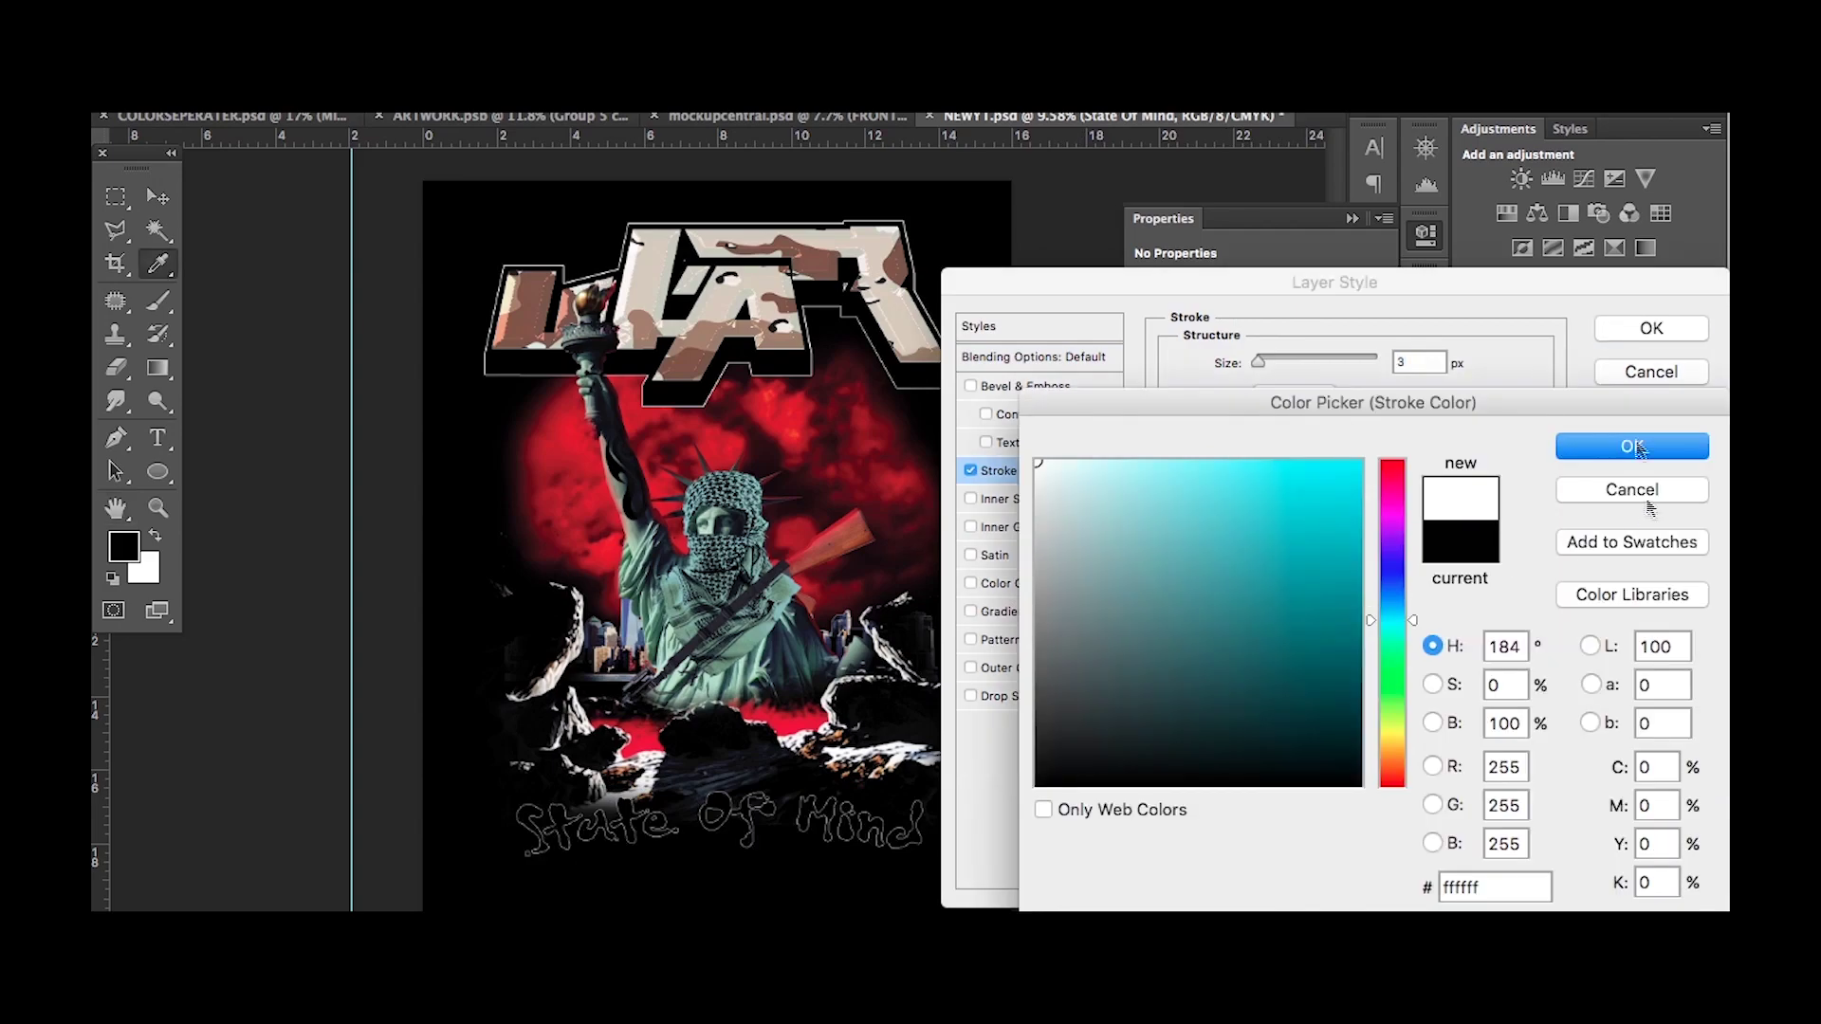
pyautogui.click(1640, 449)
pyautogui.doubleClick(1417, 361)
pyautogui.press('Up')
pyautogui.press('Up')
pyautogui.press('Up')
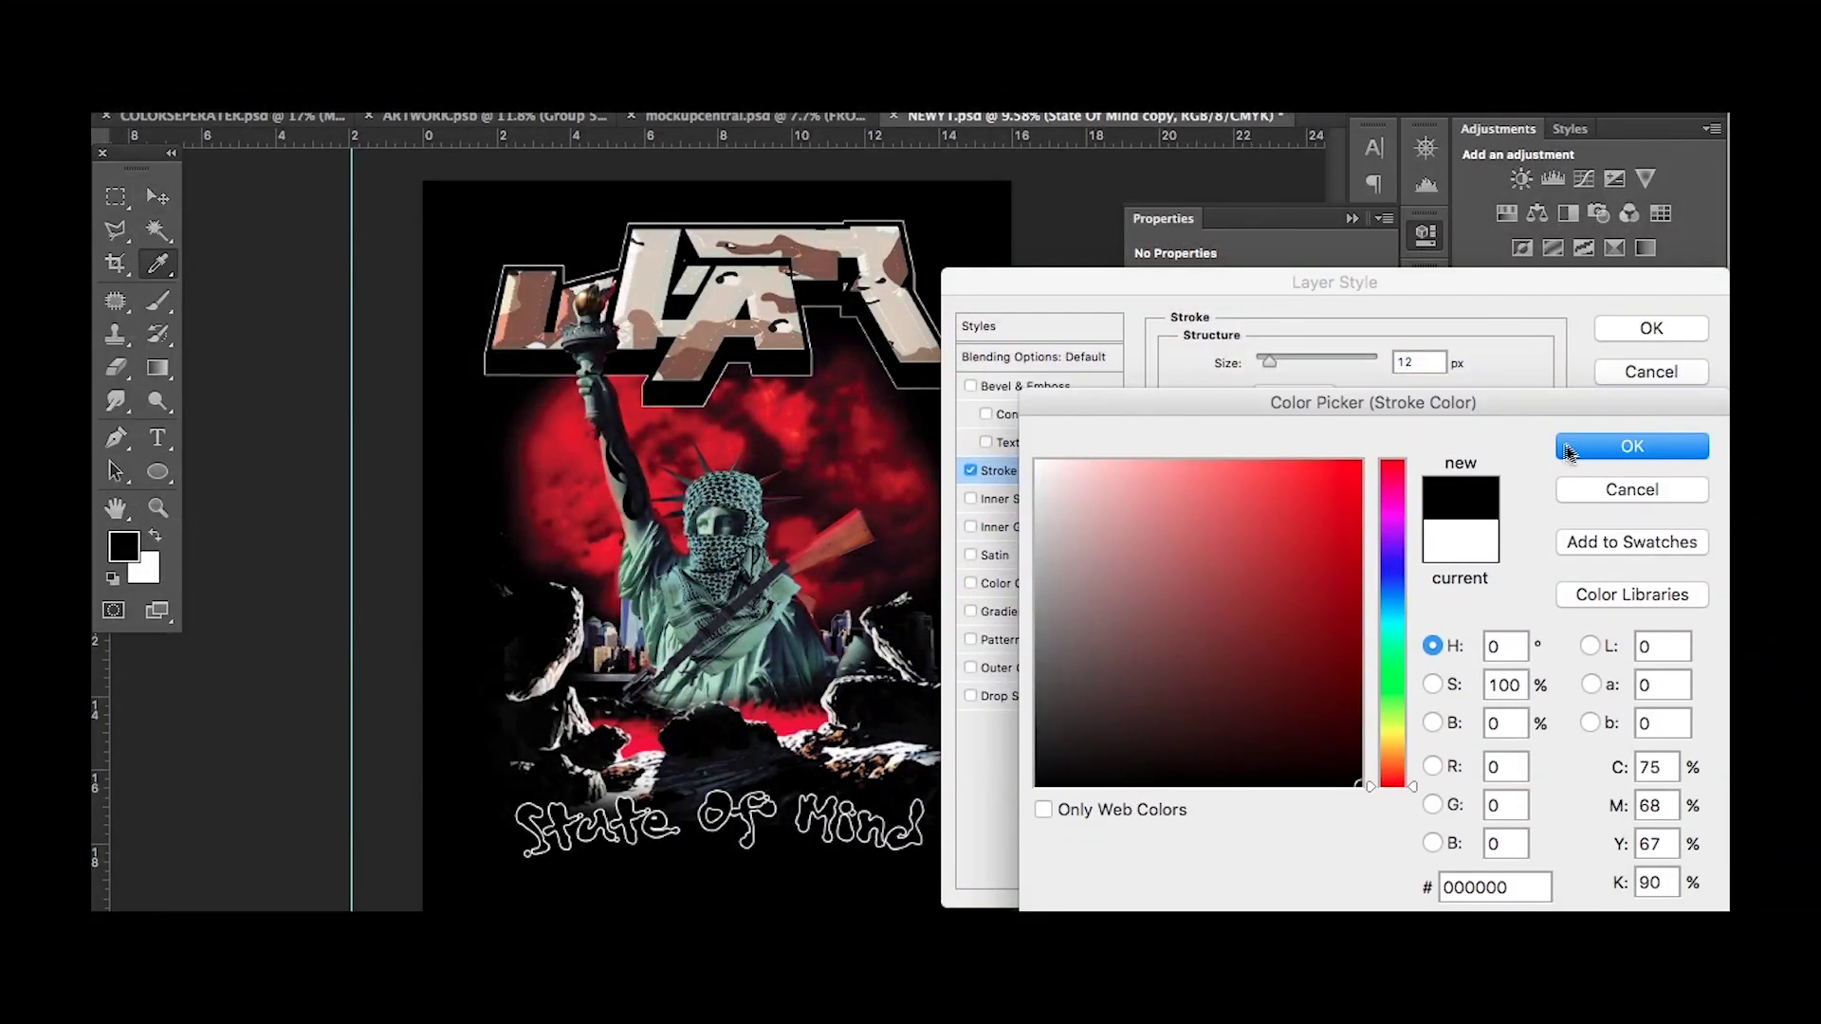
# Give the State Of Mind copy layer a black Stroke thicker than 12 px.
pyautogui.click(1567, 448)
pyautogui.doubleClick(1435, 362)
pyautogui.press('Up')
pyautogui.press('Up')
pyautogui.press('Up')
pyautogui.press('Up')
pyautogui.press('Up')
pyautogui.press('Return')
# Scale both State Of Mind text layers slightly smaller and centre them beneath the artwork with the vertical guide.
pyautogui.keyDown('shift'); pyautogui.click(1612, 617); pyautogui.keyUp('shift')
pyautogui.hotkey('ctrl', 't')
pyautogui.moveTo(928, 854)
pyautogui.mouseDown()
pyautogui.moveTo(963, 875)
pyautogui.moveTo(928, 877)
pyautogui.mouseUp()
pyautogui.press('Return')
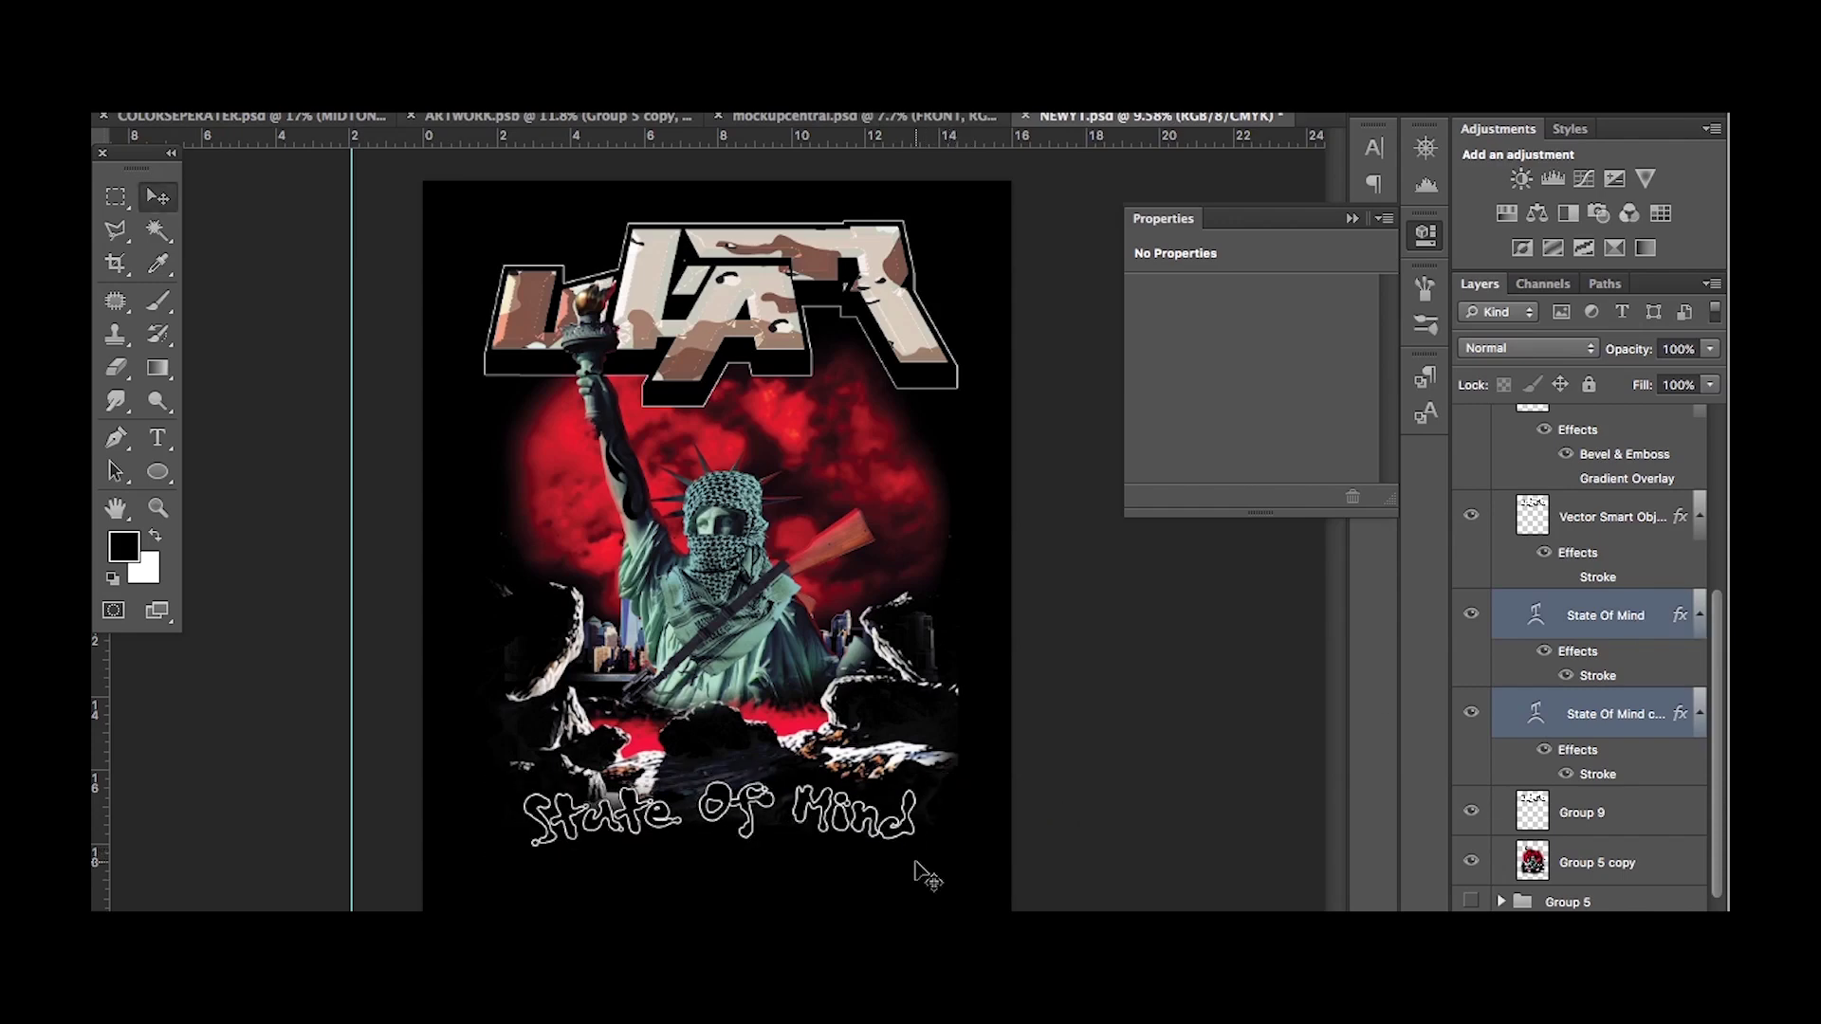
pyautogui.moveTo(722, 435); pyautogui.dragTo(716, 434)
pyautogui.moveTo(735, 831); pyautogui.dragTo(331, 788)
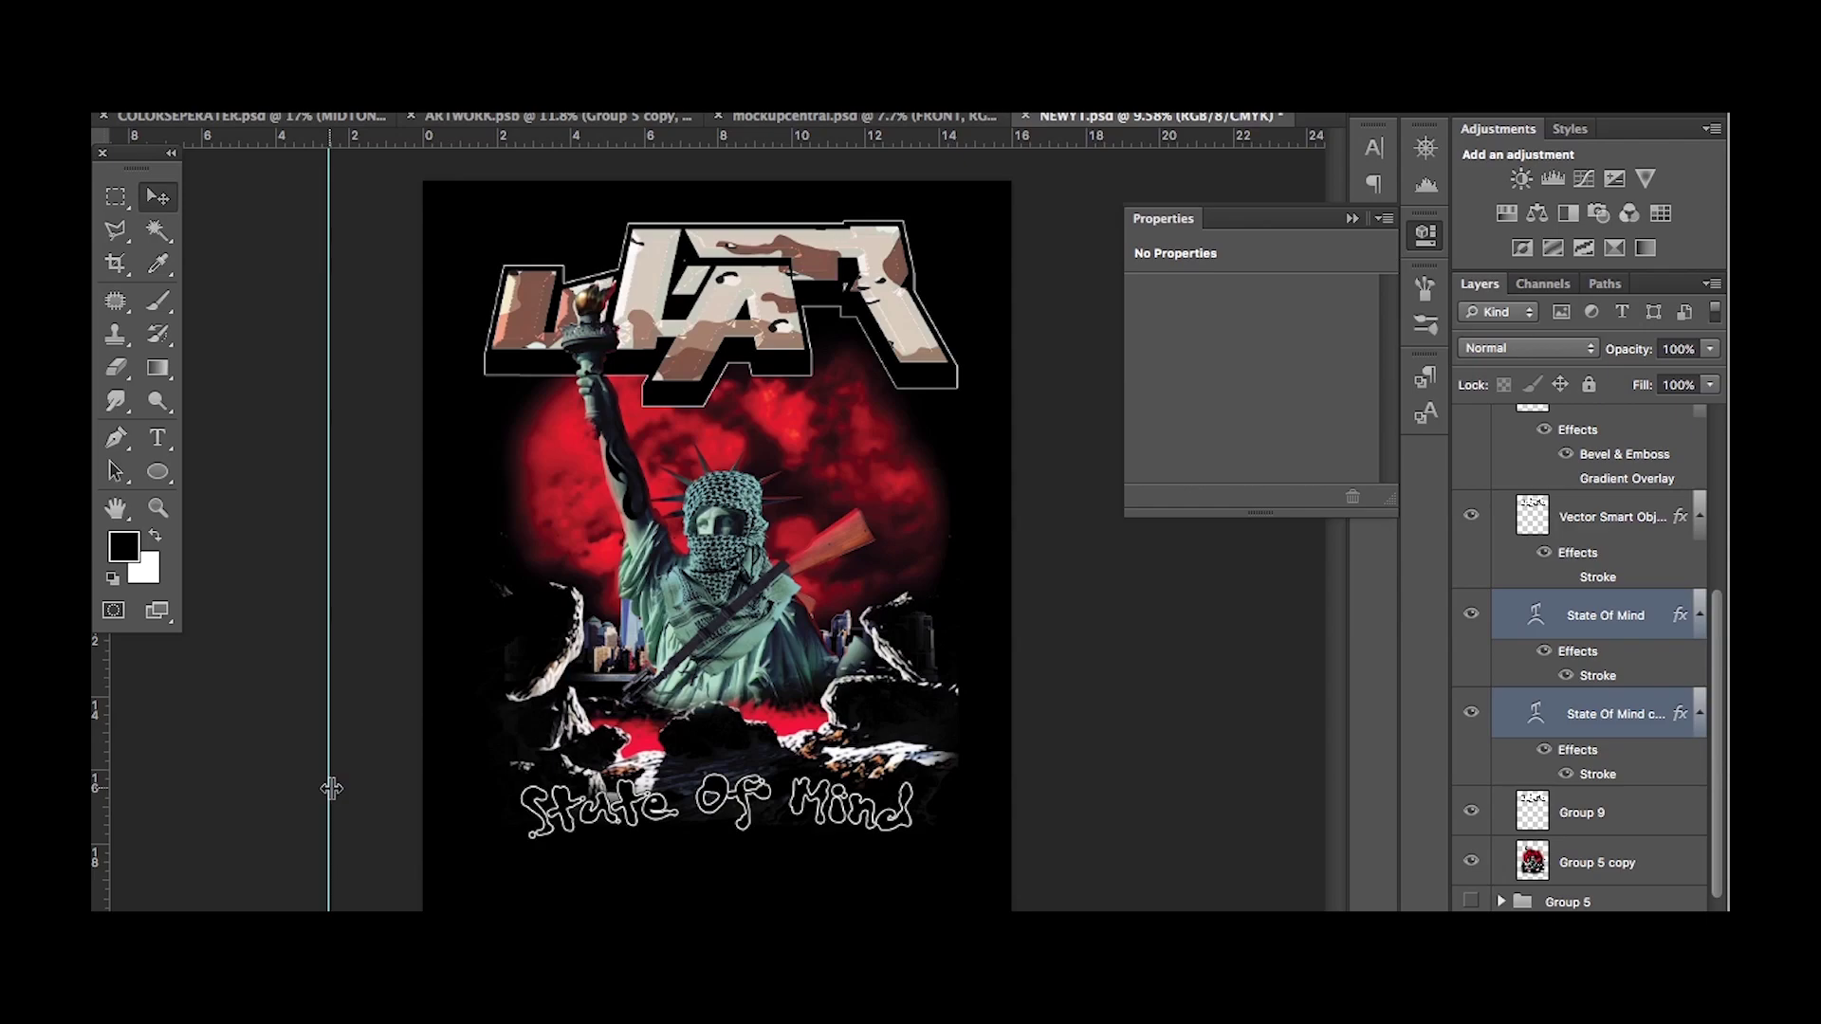
# Try a bold sans-serif font on both State Of Mind text layers and undo the font changes.
pyautogui.scroll(-2, 793, 564)
pyautogui.click(1606, 615)
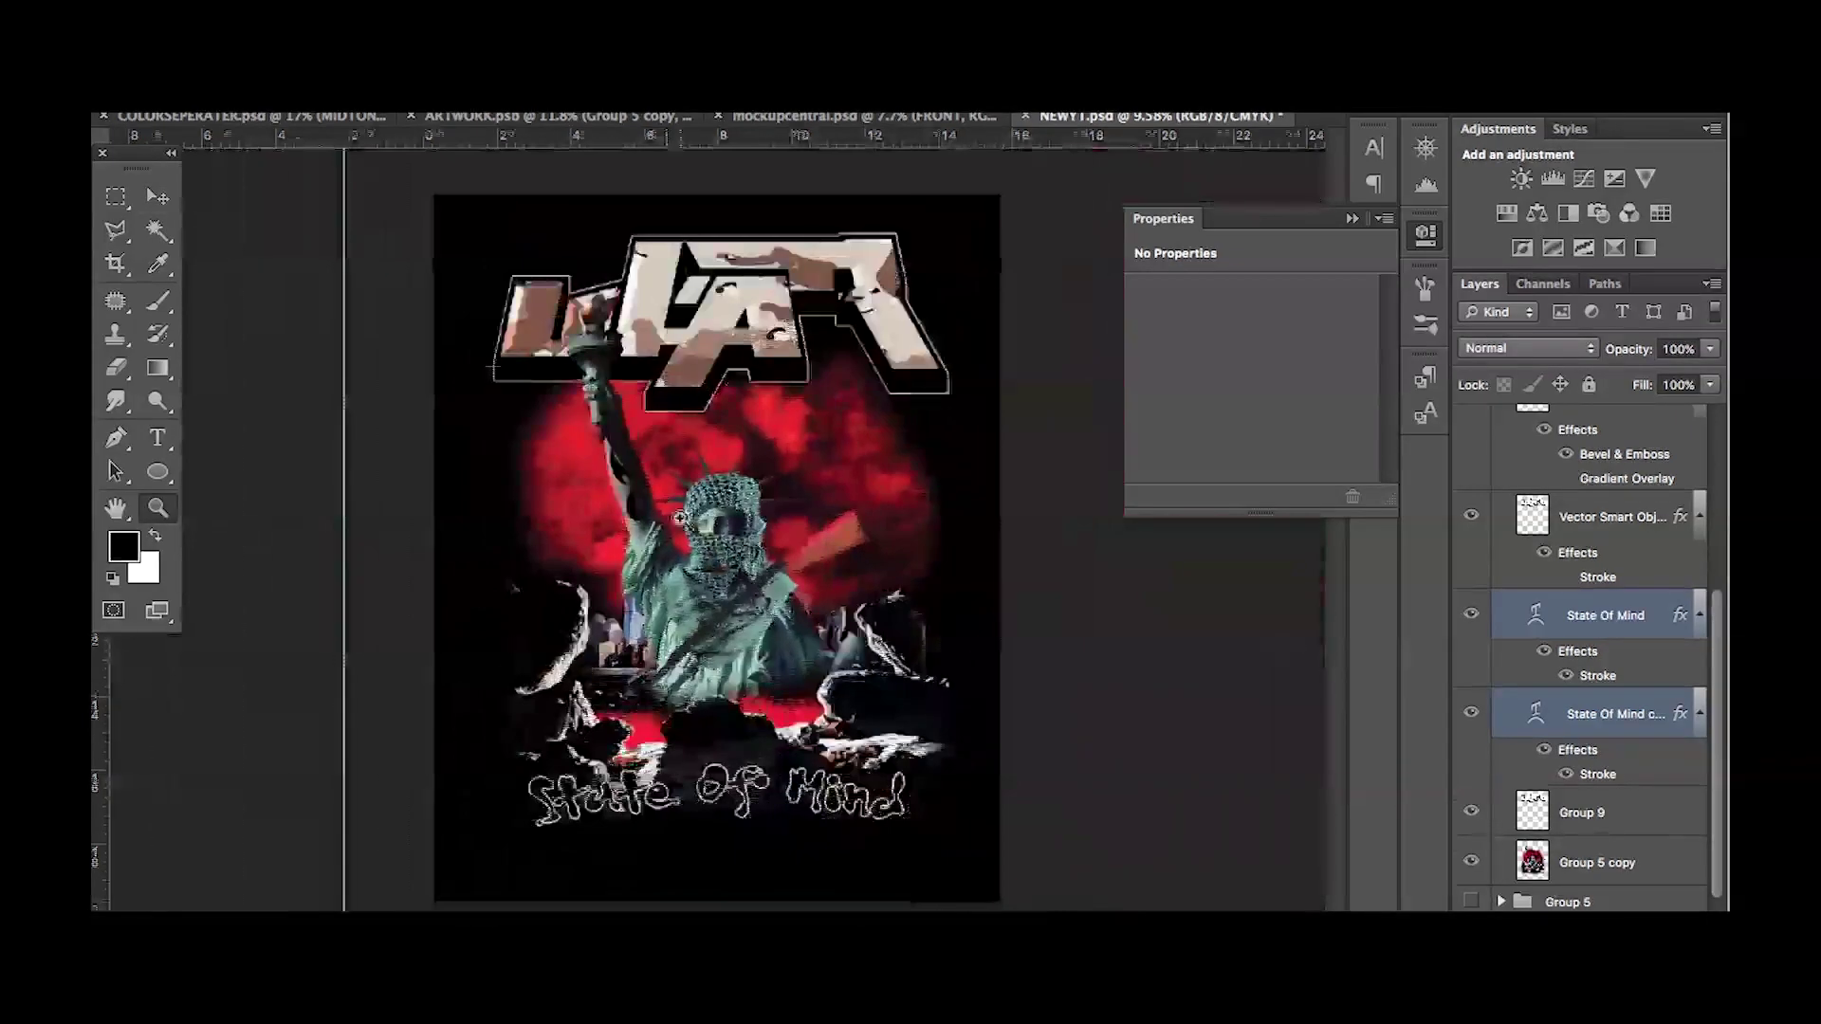
pyautogui.click(1472, 712)
pyautogui.press('t')
pyautogui.press('v')
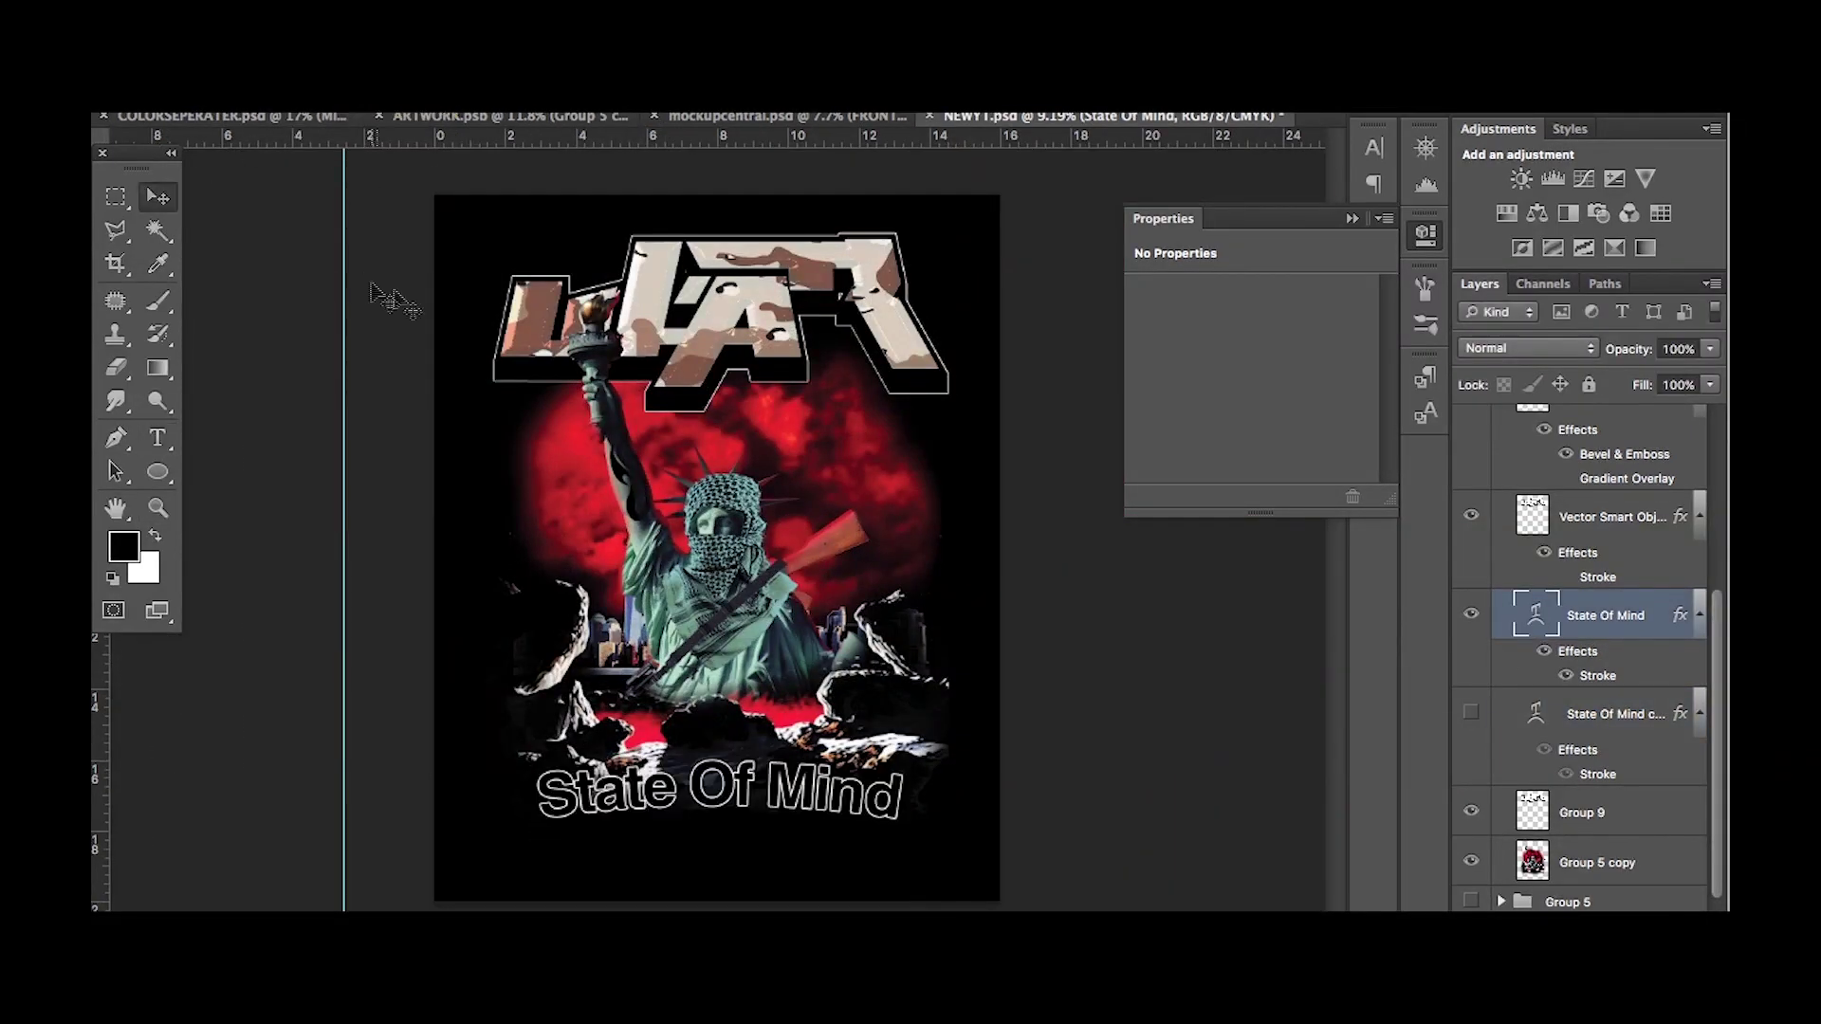
pyautogui.hotkey('ctrl', 'alt', 'z')
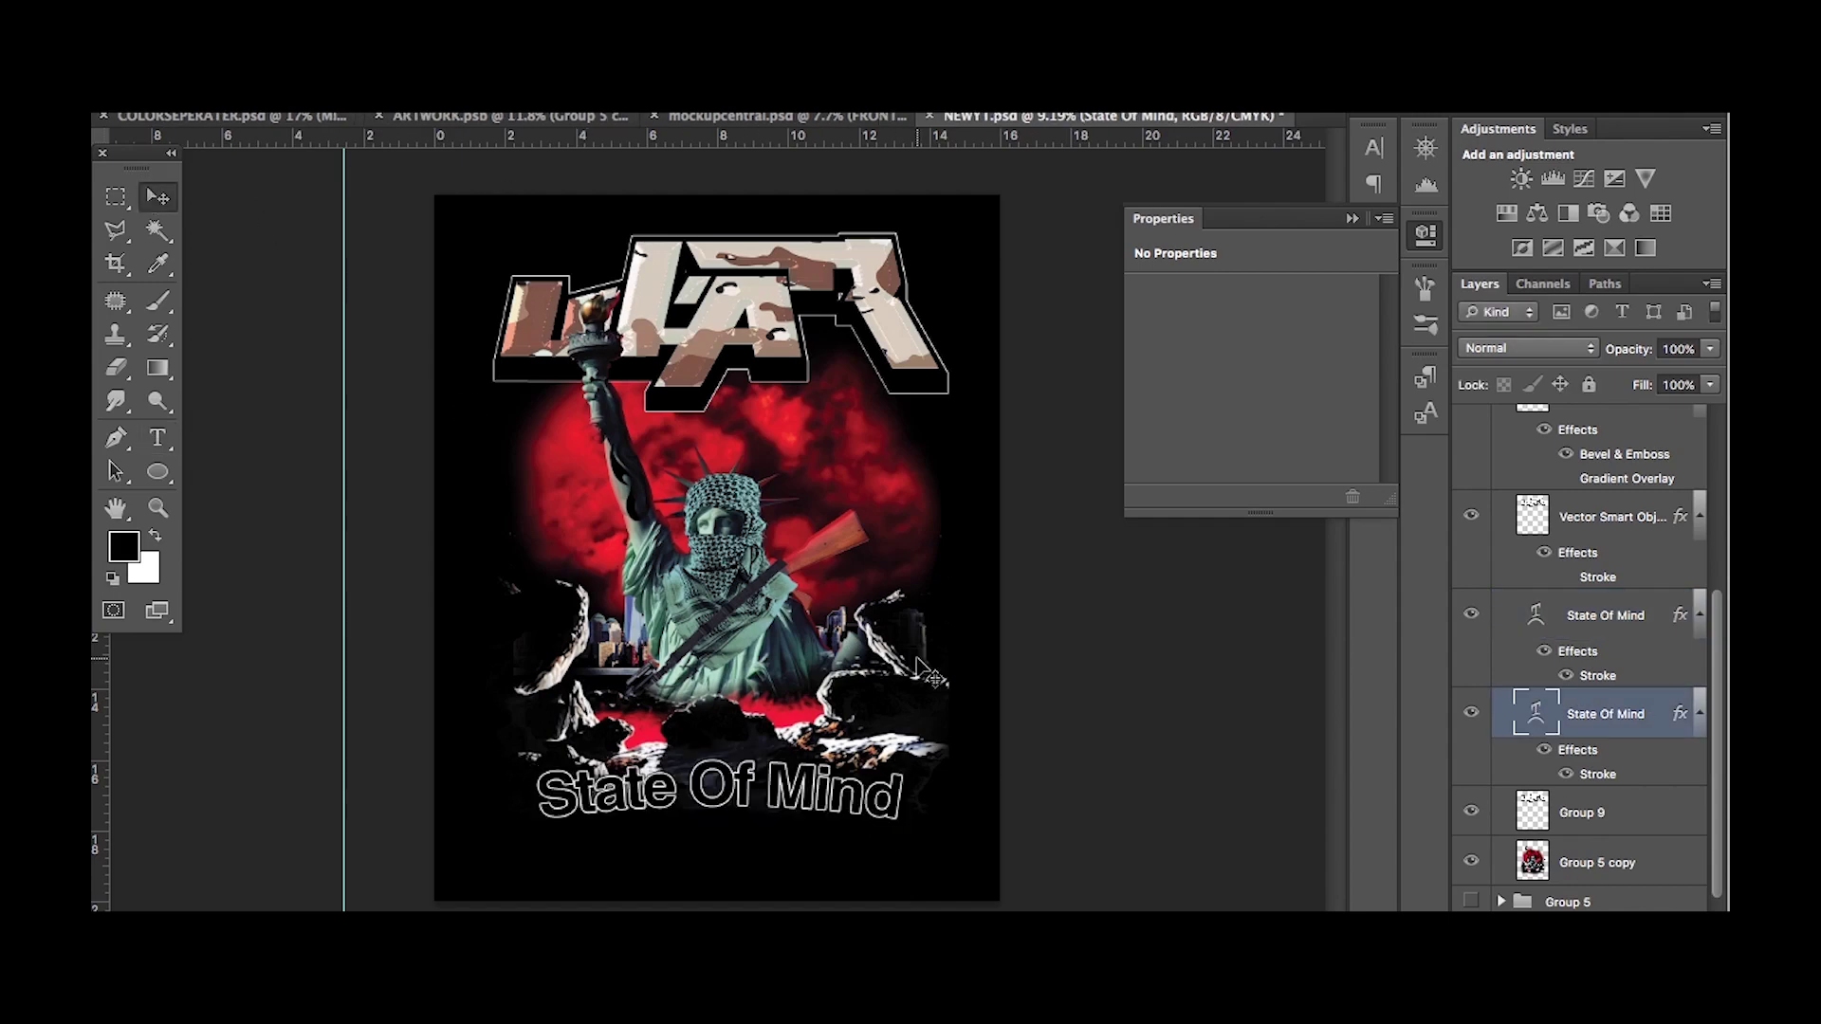
pyautogui.hotkey('ctrl', 'alt', 'z')
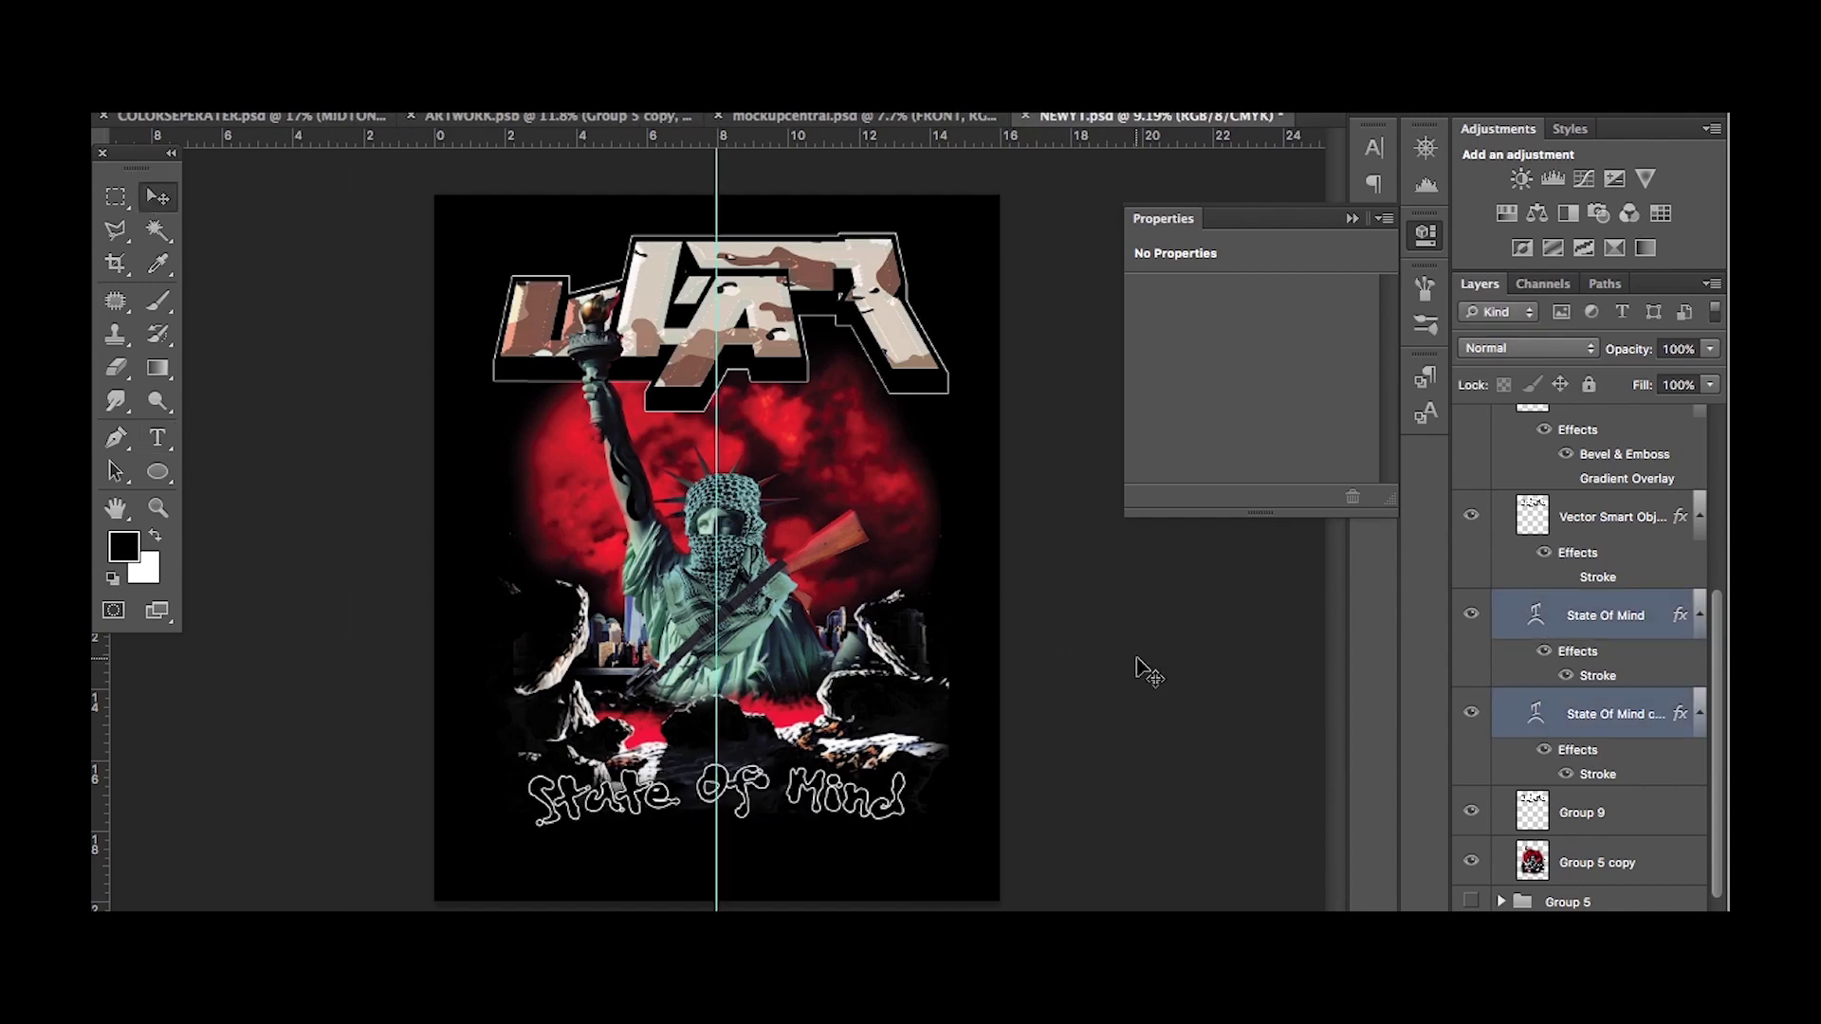
# Undo the last edits to the State Of Mind text layers.
pyautogui.hotkey('ctrl', 'alt', 'z')
pyautogui.hotkey('ctrl', 'alt', 'z')
pyautogui.hotkey('ctrl', 'alt', 'z')
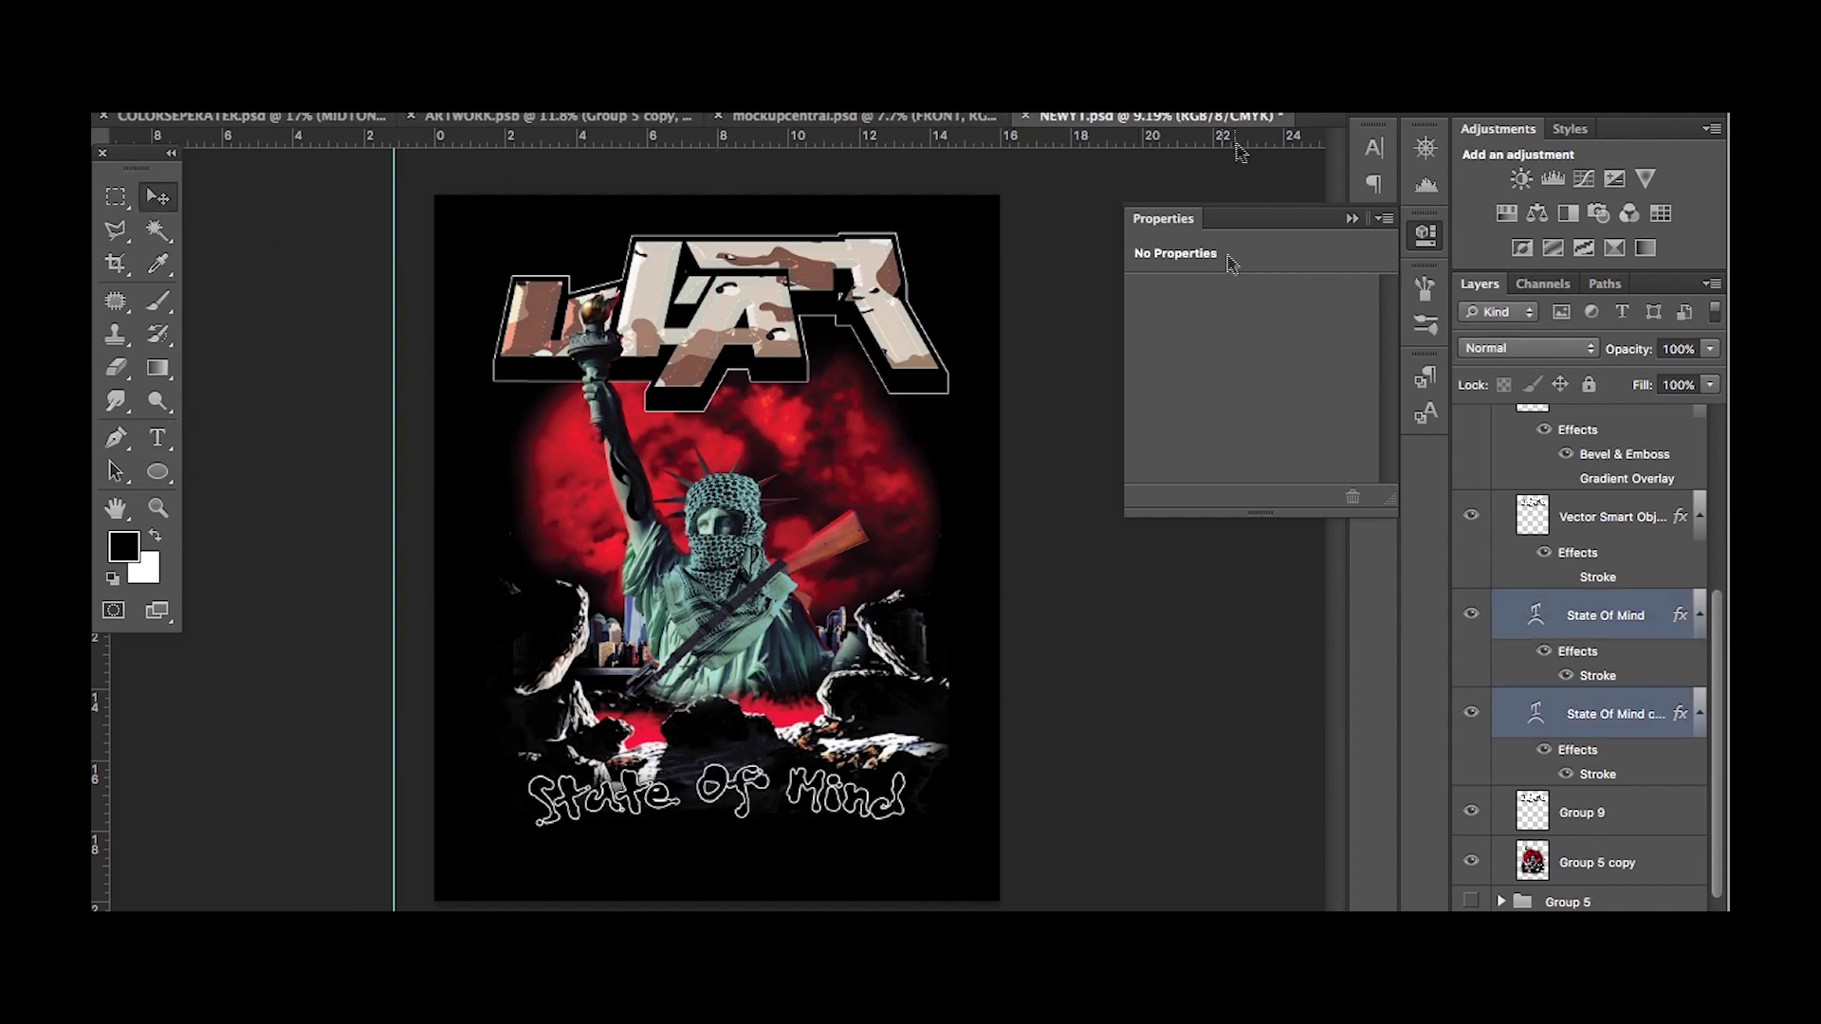
# Enlarge the canvas-sized layer slightly with Free Transform.
pyautogui.hotkey('ctrl', 't')
pyautogui.moveTo(1001, 903); pyautogui.dragTo(1010, 906)
pyautogui.press('Return')
# Duplicate the SAMPLE 01 crack texture from another open document into the NEWYT.psd poster.
pyautogui.hotkey('ctrl', 'Tab')
pyautogui.hotkey('ctrl', 'Tab')
pyautogui.click(1509, 593)
pyautogui.rightClick(1489, 674)
pyautogui.click(1545, 243)
pyautogui.press('Return')
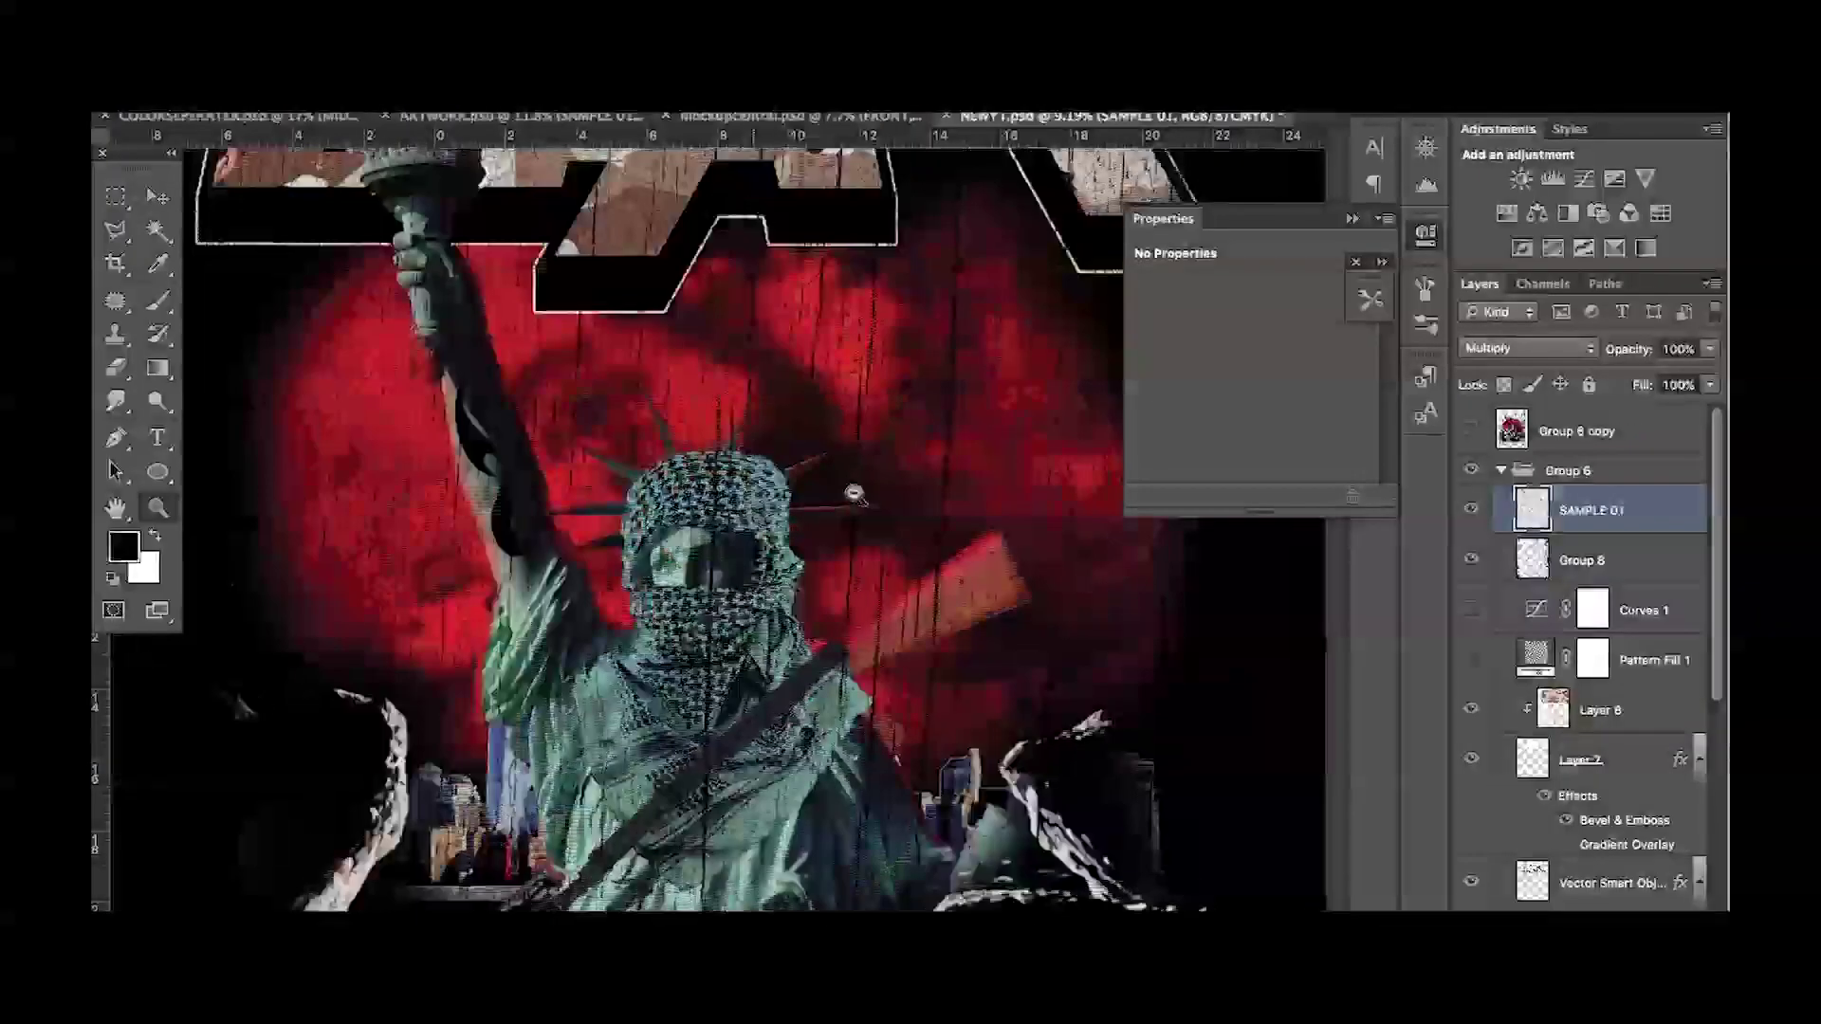
# Move the SAMPLE 01 texture layer below Group 8 and duplicate the whole Group 6.
pyautogui.click(1471, 510)
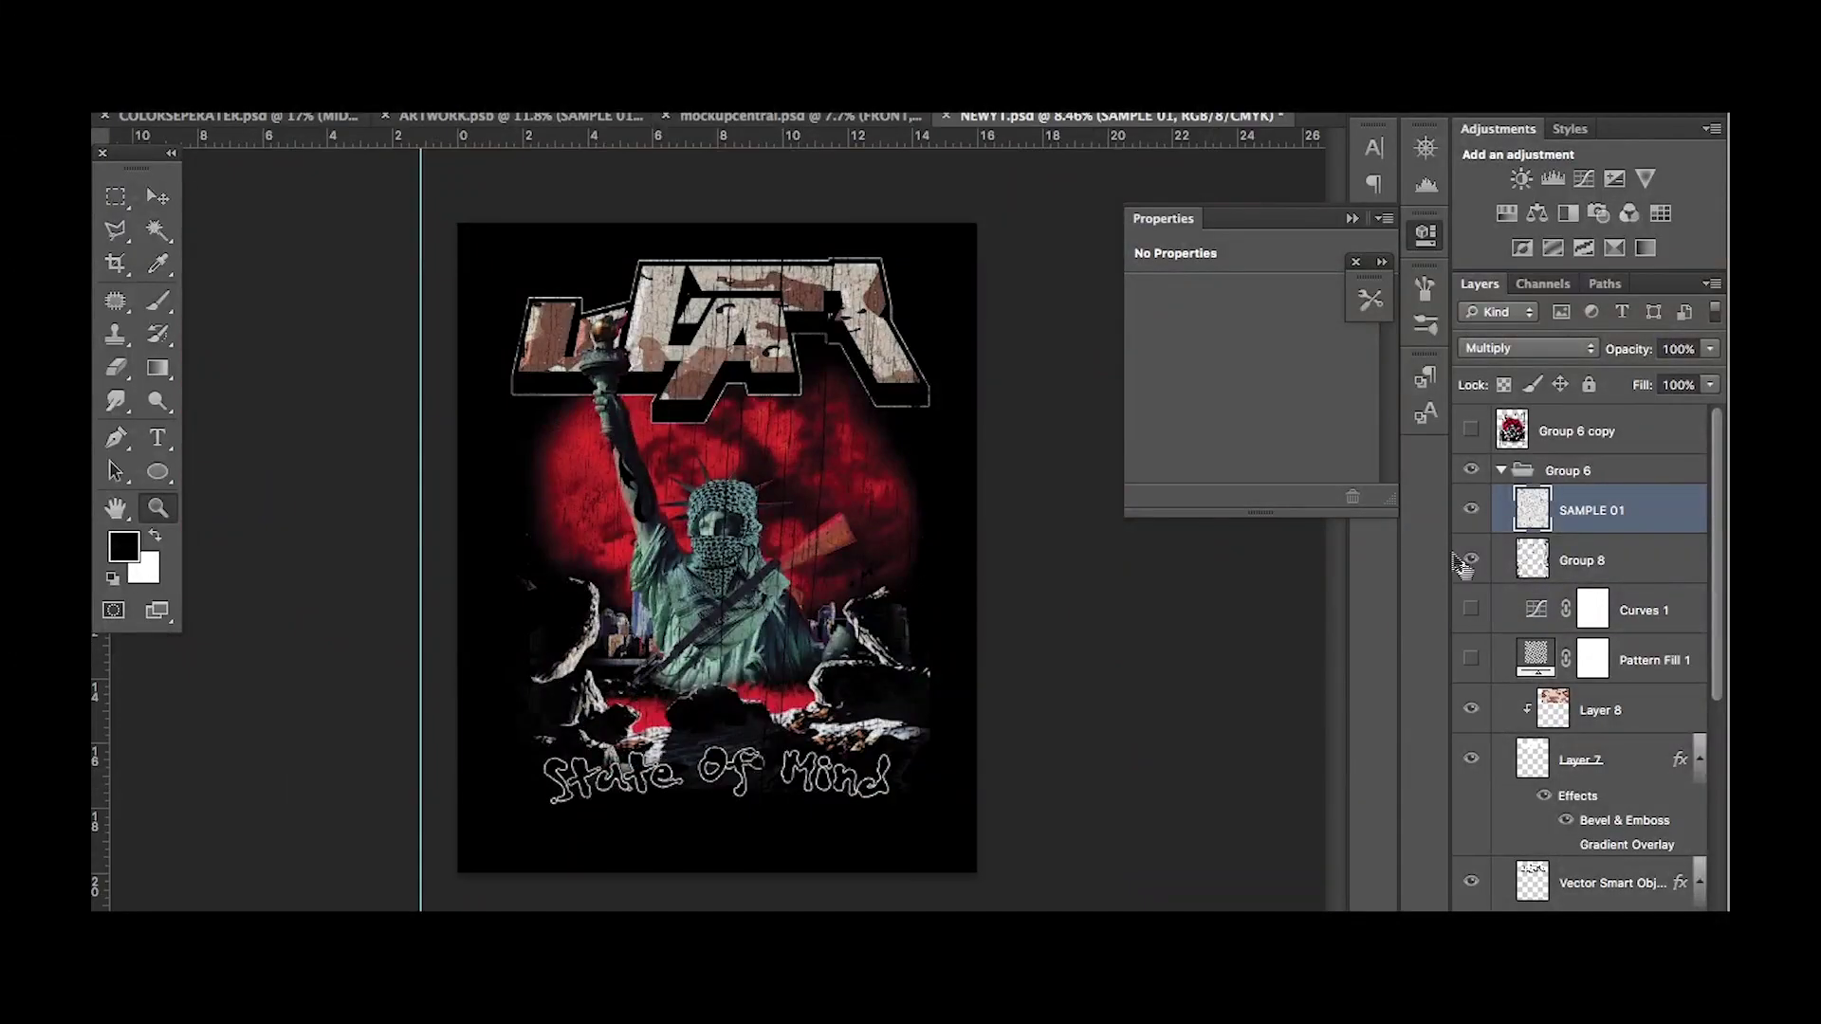
pyautogui.moveTo(1658, 541); pyautogui.dragTo(1652, 575)
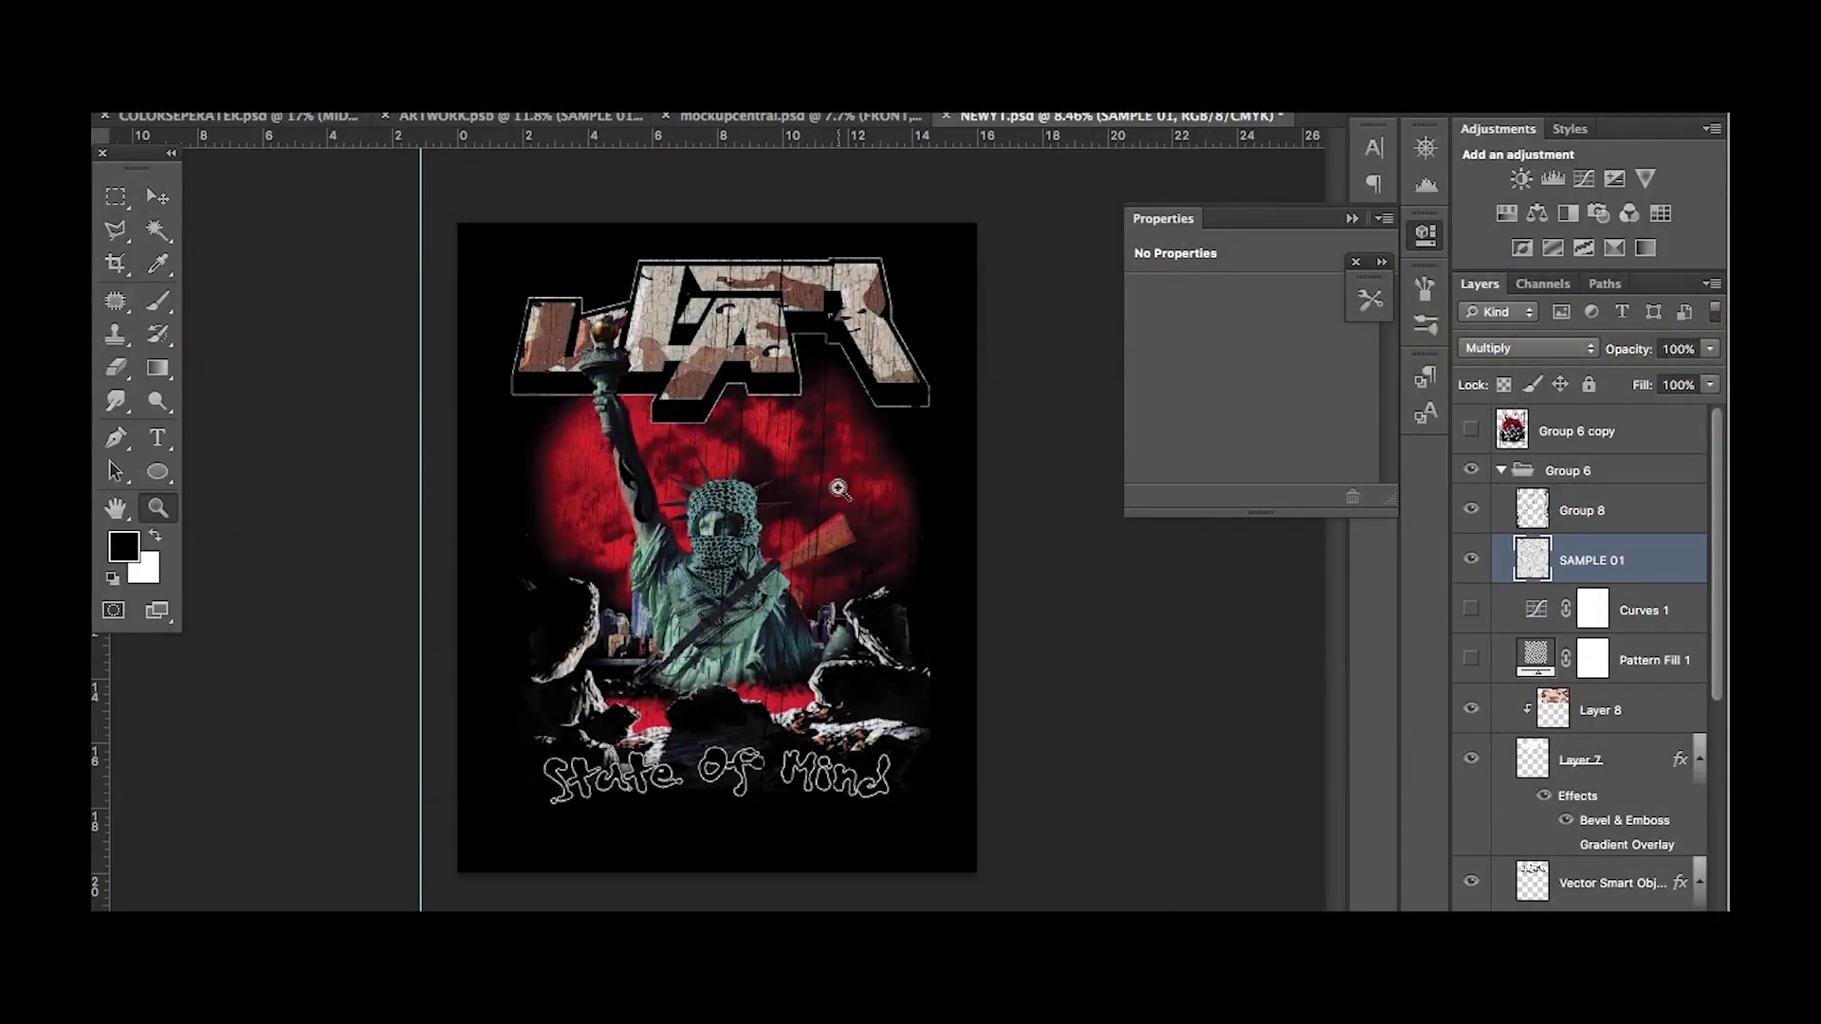
pyautogui.click(1502, 472)
pyautogui.hotkey('ctrl', 'j')
pyautogui.click(1472, 528)
pyautogui.click(1472, 528)
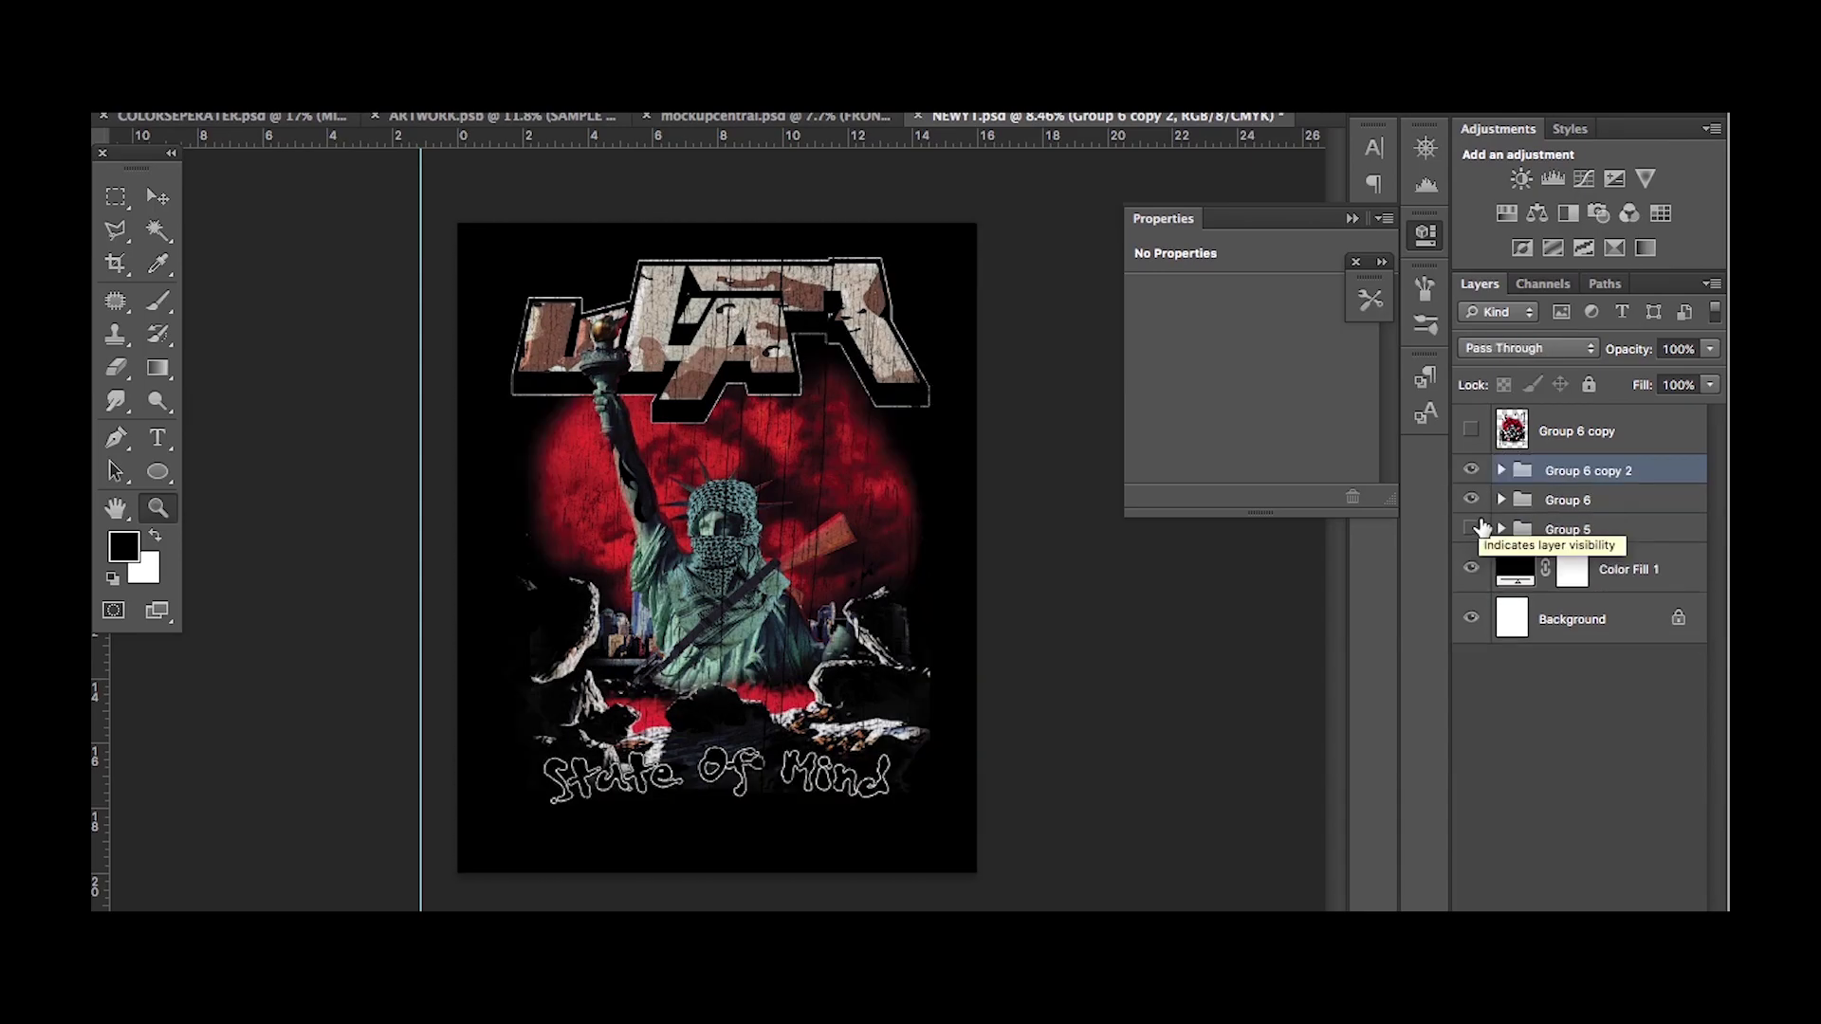
# Apply a Color Overlay to the SAMPLE 01 texture layer inside Group 6 copy 2.
pyautogui.keyDown('super'); pyautogui.click(645, 363); pyautogui.keyUp('super')
pyautogui.moveTo(645, 363); pyautogui.dragTo(721, 364)
pyautogui.press('w')
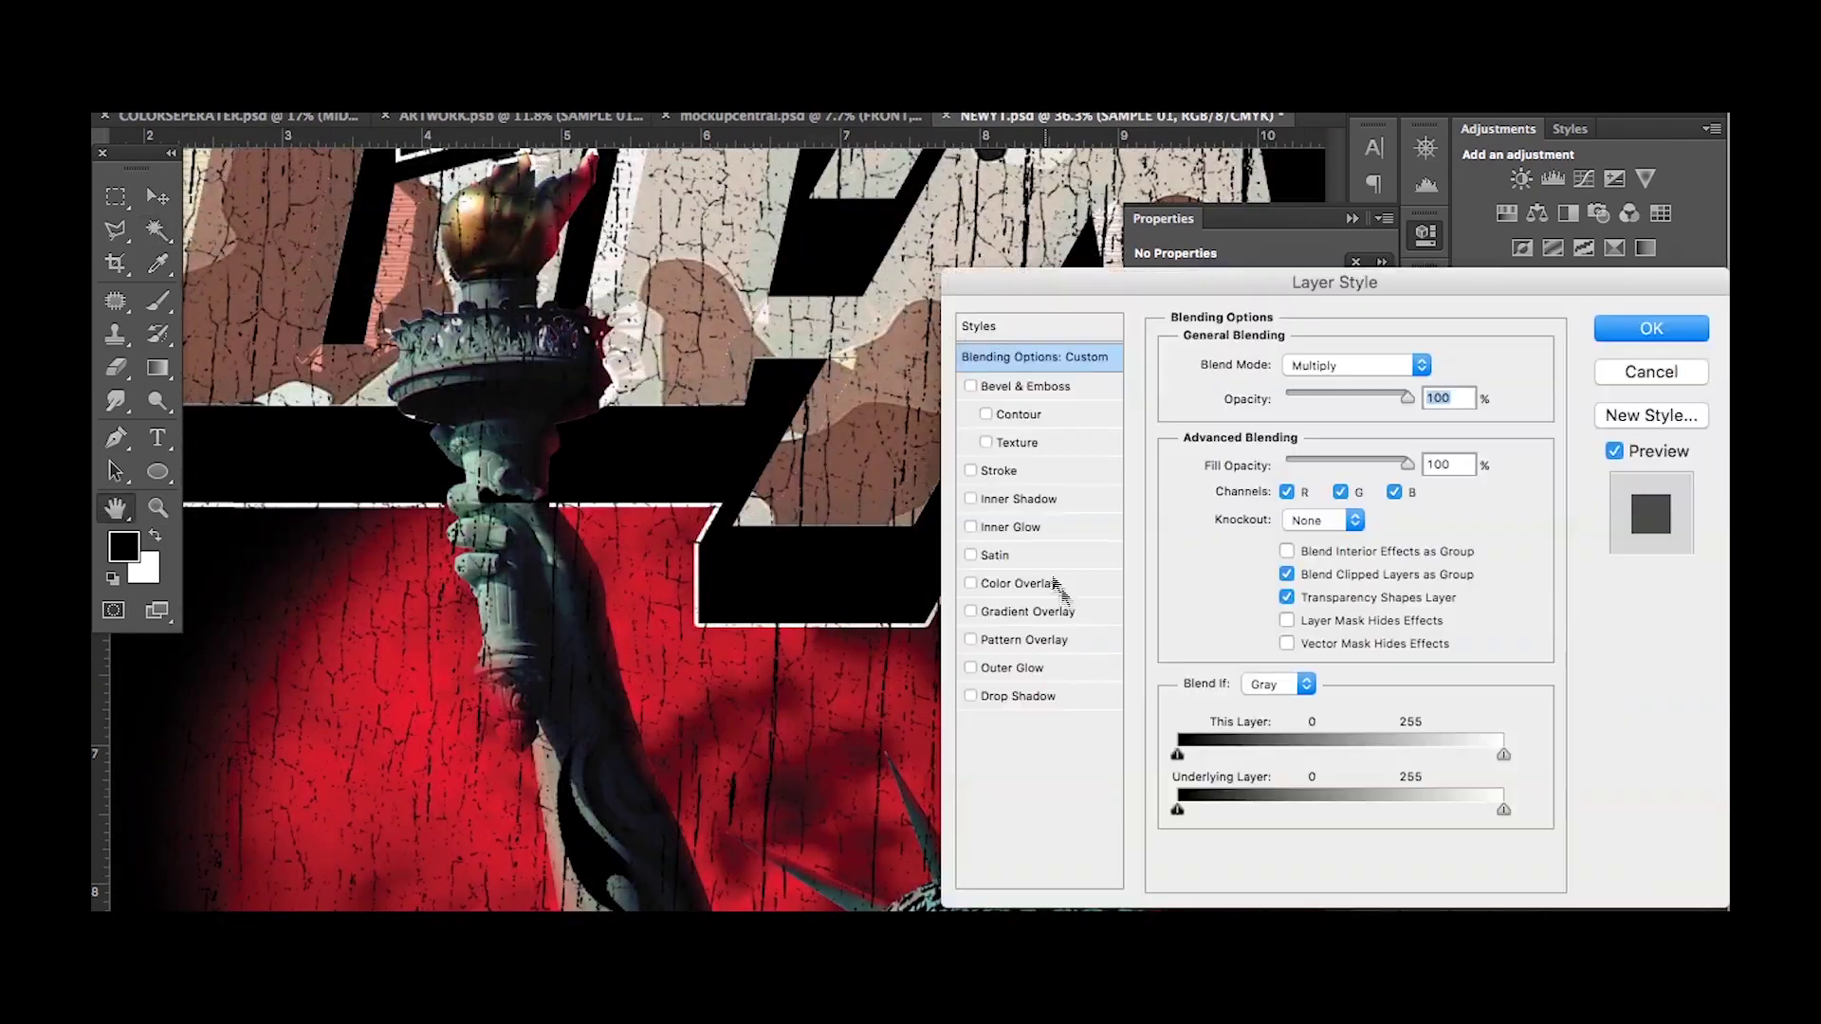
pyautogui.click(1005, 582)
pyautogui.click(1438, 362)
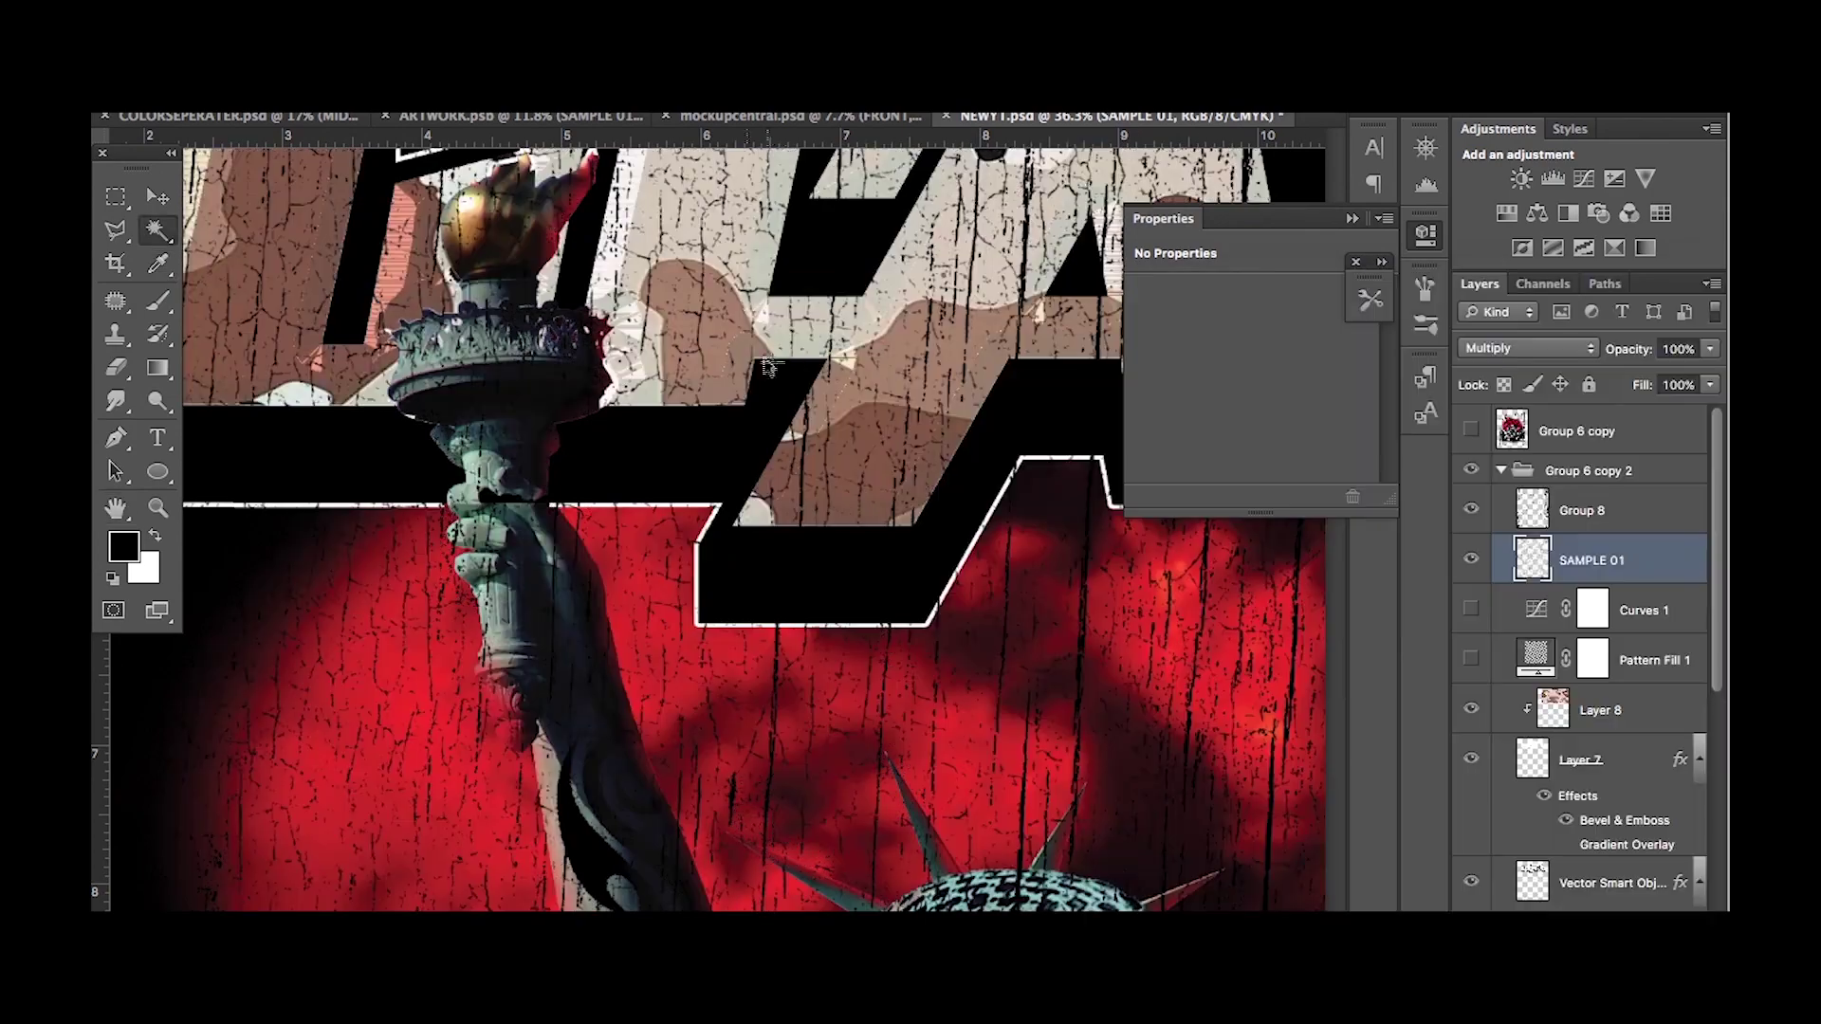
# Group the SAMPLE 01 texture, try moving it beneath the WAR lettering's Vector Smart Object layer, and undo the move.
pyautogui.hotkey('ctrl', 'g')
pyautogui.press('z')
pyautogui.moveTo(835, 588); pyautogui.dragTo(801, 588)
pyautogui.moveTo(1565, 538); pyautogui.dragTo(1615, 806)
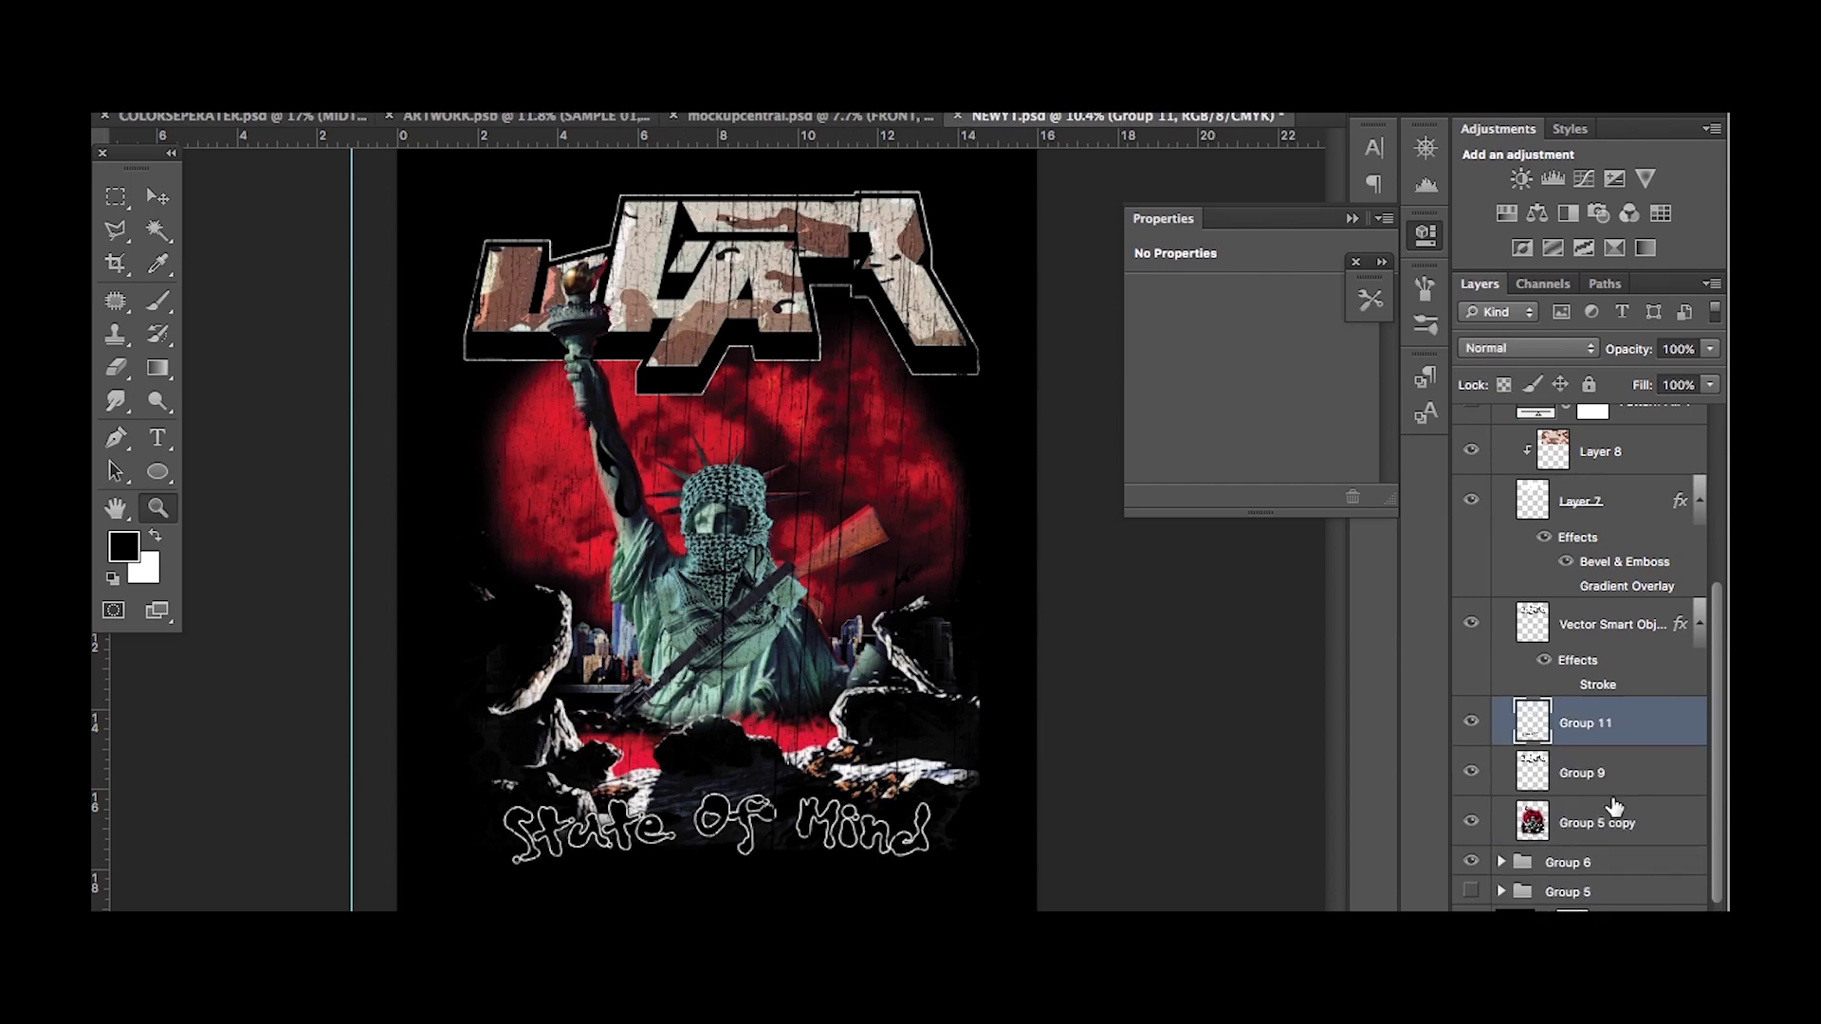
pyautogui.hotkey('ctrl', 'z')
# Duplicate the Group 6 copy 2 artwork group into the mockupcentral.psd document.
pyautogui.scroll(-3, 1610, 844)
pyautogui.scroll(5, 1659, 664)
pyautogui.rightClick(1674, 471)
pyautogui.click(1524, 410)
pyautogui.click(854, 492)
pyautogui.click(896, 468)
pyautogui.click(1167, 383)
# Set the blend mode of Group 6 copy 2 to Screen in the mockup.
pyautogui.click(1527, 348)
pyautogui.click(1508, 532)
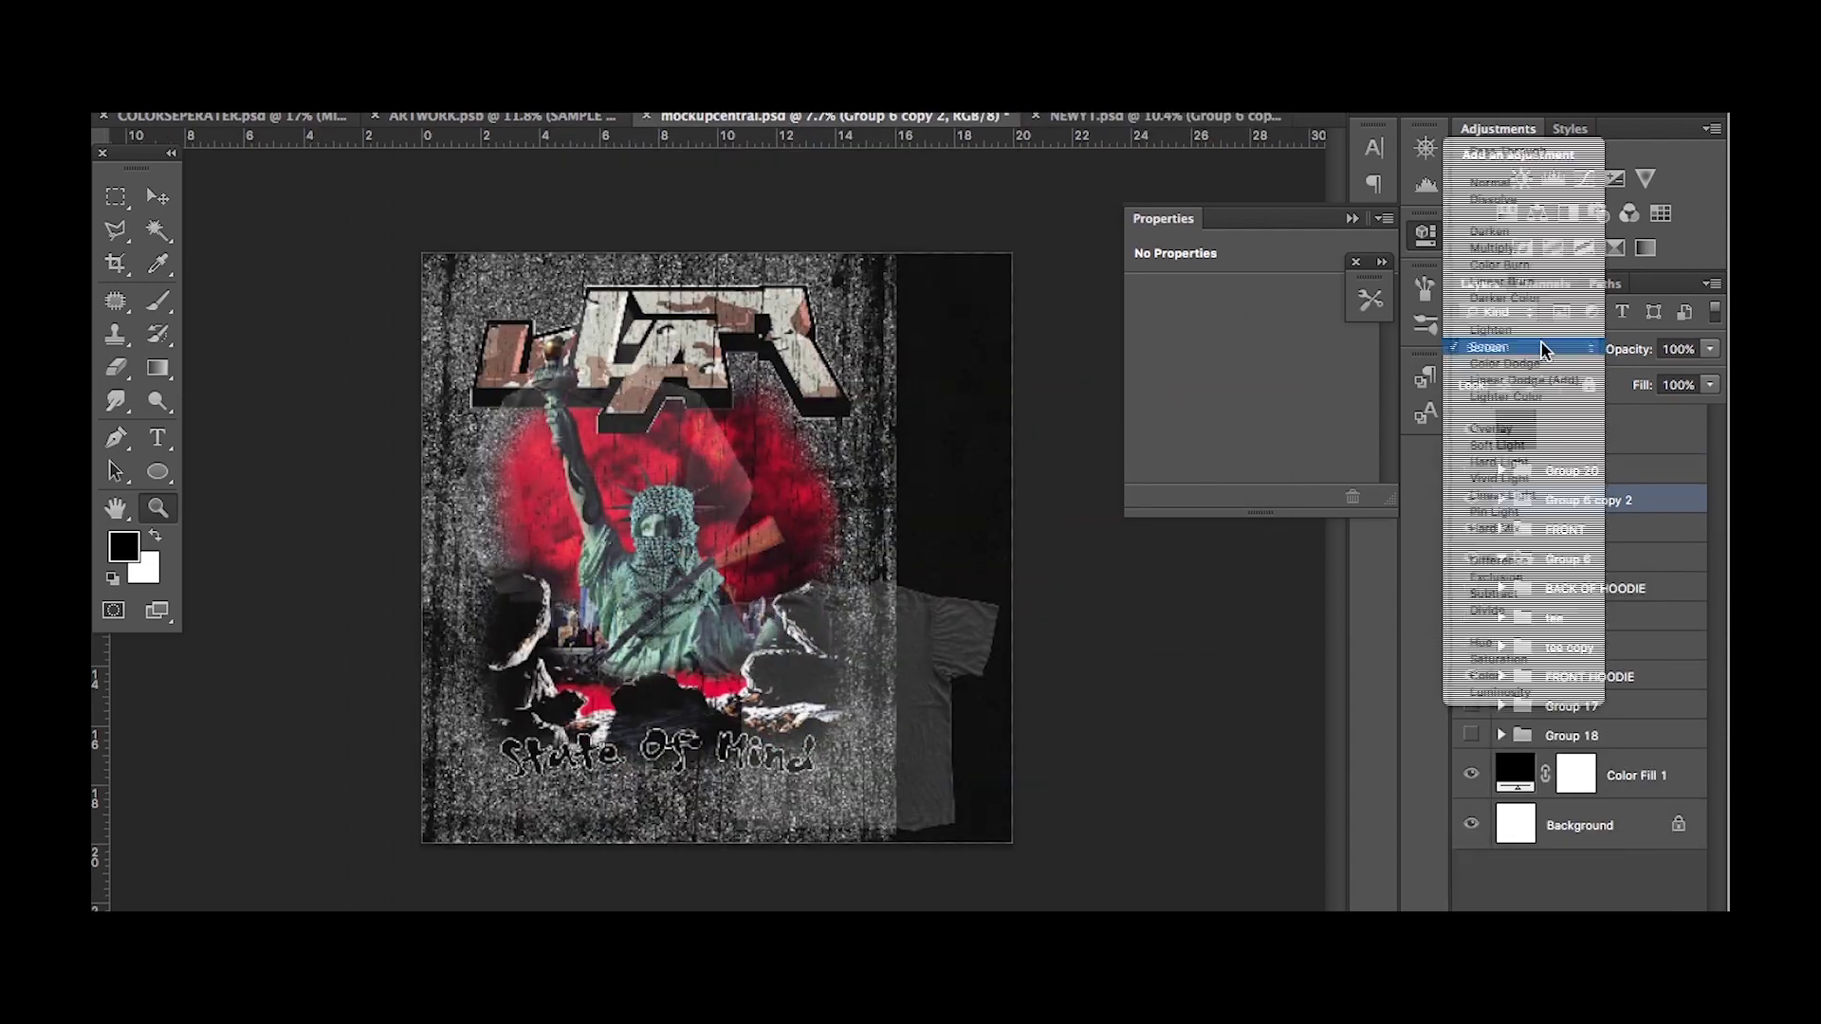
pyautogui.click(1528, 349)
pyautogui.press('Escape')
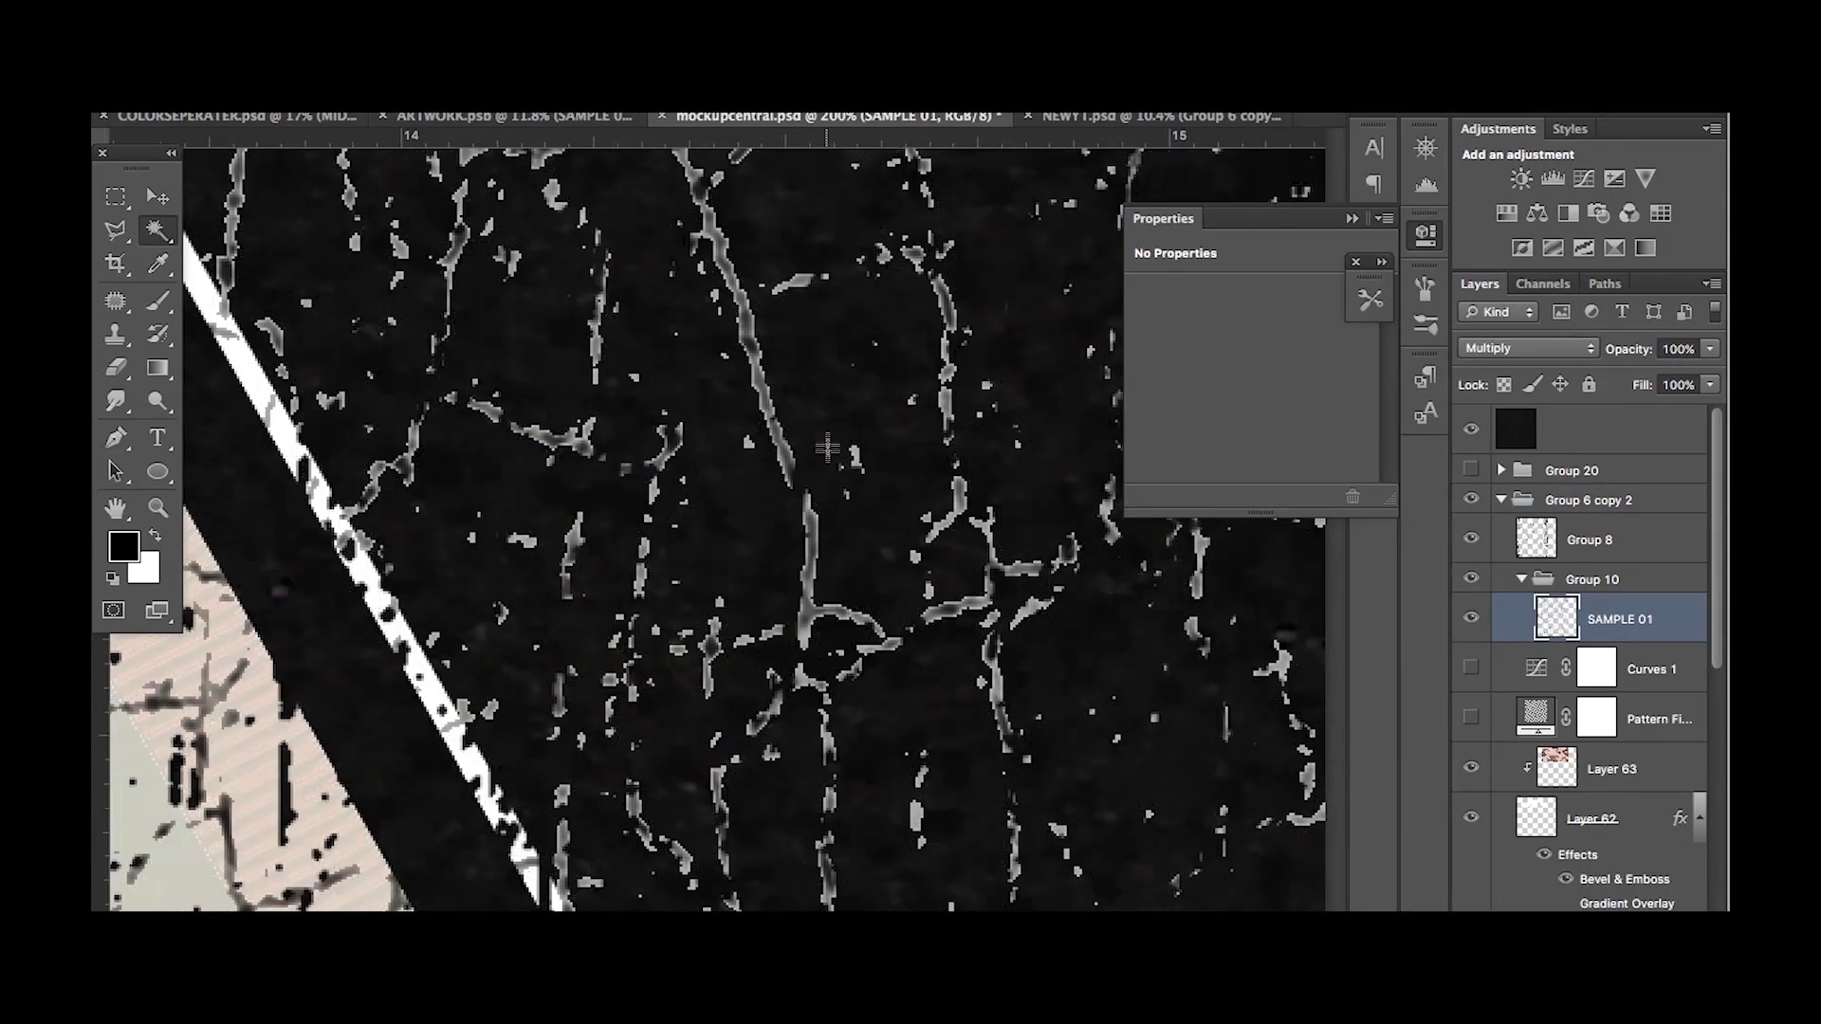
# Recolour the SAMPLE 01 crack texture in the mockup's artwork group to black with a Color Overlay.
pyautogui.doubleClick(1696, 621)
pyautogui.click(979, 581)
pyautogui.click(1419, 361)
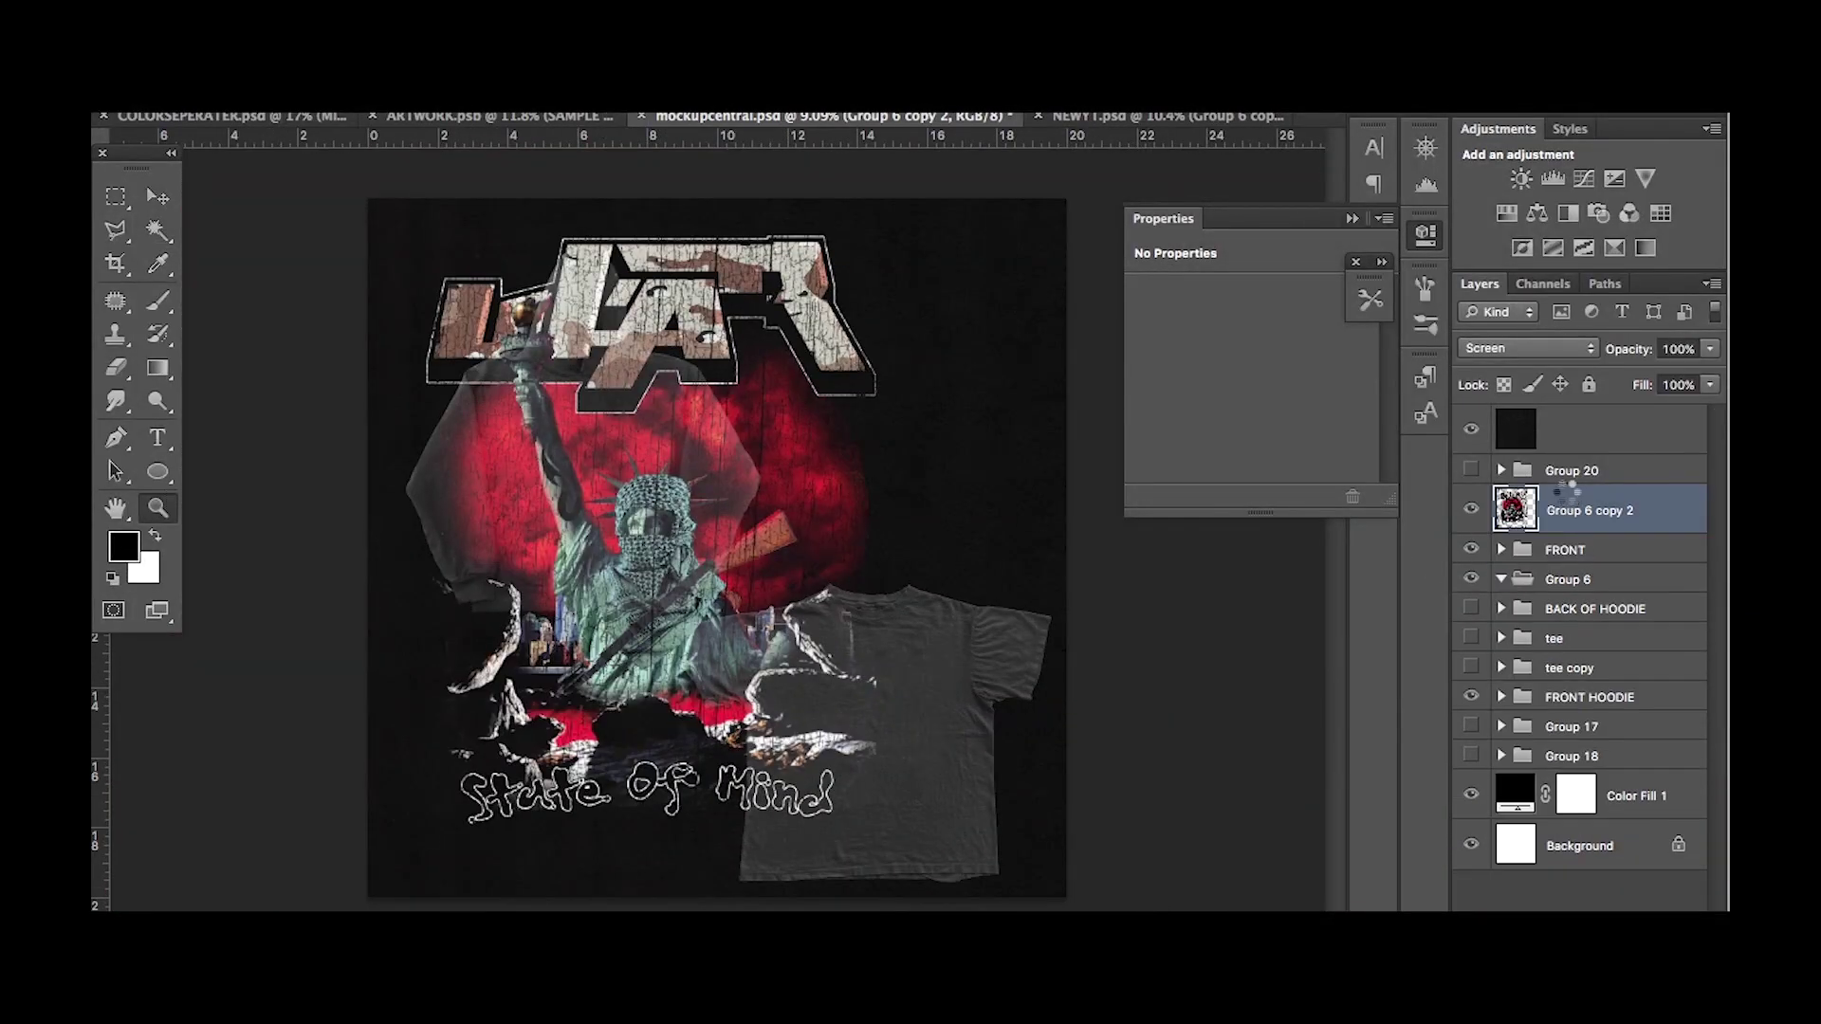
# Scale the merged artwork down and place it on the body of the hoodie.
pyautogui.hotkey('ctrl', 't')
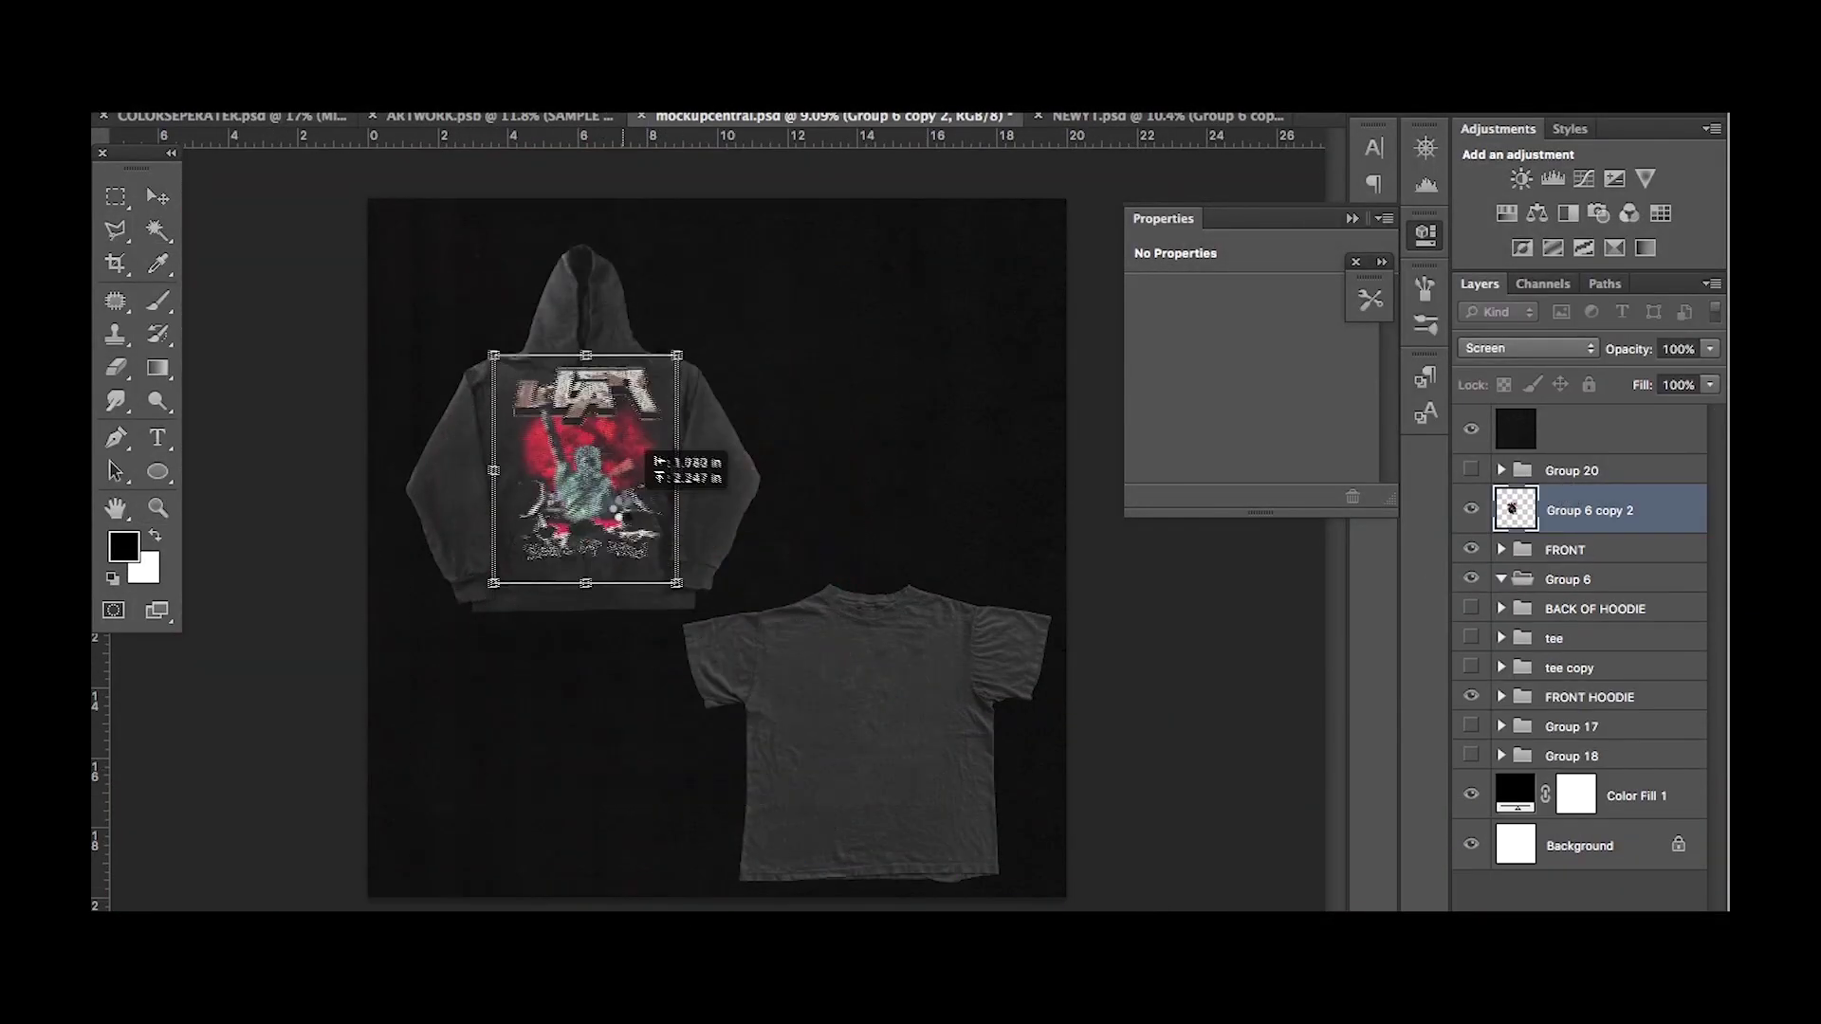
pyautogui.moveTo(658, 577); pyautogui.dragTo(672, 599)
pyautogui.moveTo(672, 364); pyautogui.dragTo(675, 357)
pyautogui.press('Return')
# Place a copy of the hoodie artwork on the T-shirt and group both artwork layers.
pyautogui.hotkey('ctrl', 'j')
pyautogui.press('z')
pyautogui.press('v')
pyautogui.moveTo(662, 445); pyautogui.dragTo(940, 685)
pyautogui.keyDown('shift'); pyautogui.click(1590, 560); pyautogui.keyUp('shift')
pyautogui.hotkey('ctrl', 'g')
# Add a Curves adjustment clipped to the group of both artworks and raise the RGB curve to brighten them.
pyautogui.click(1561, 934)
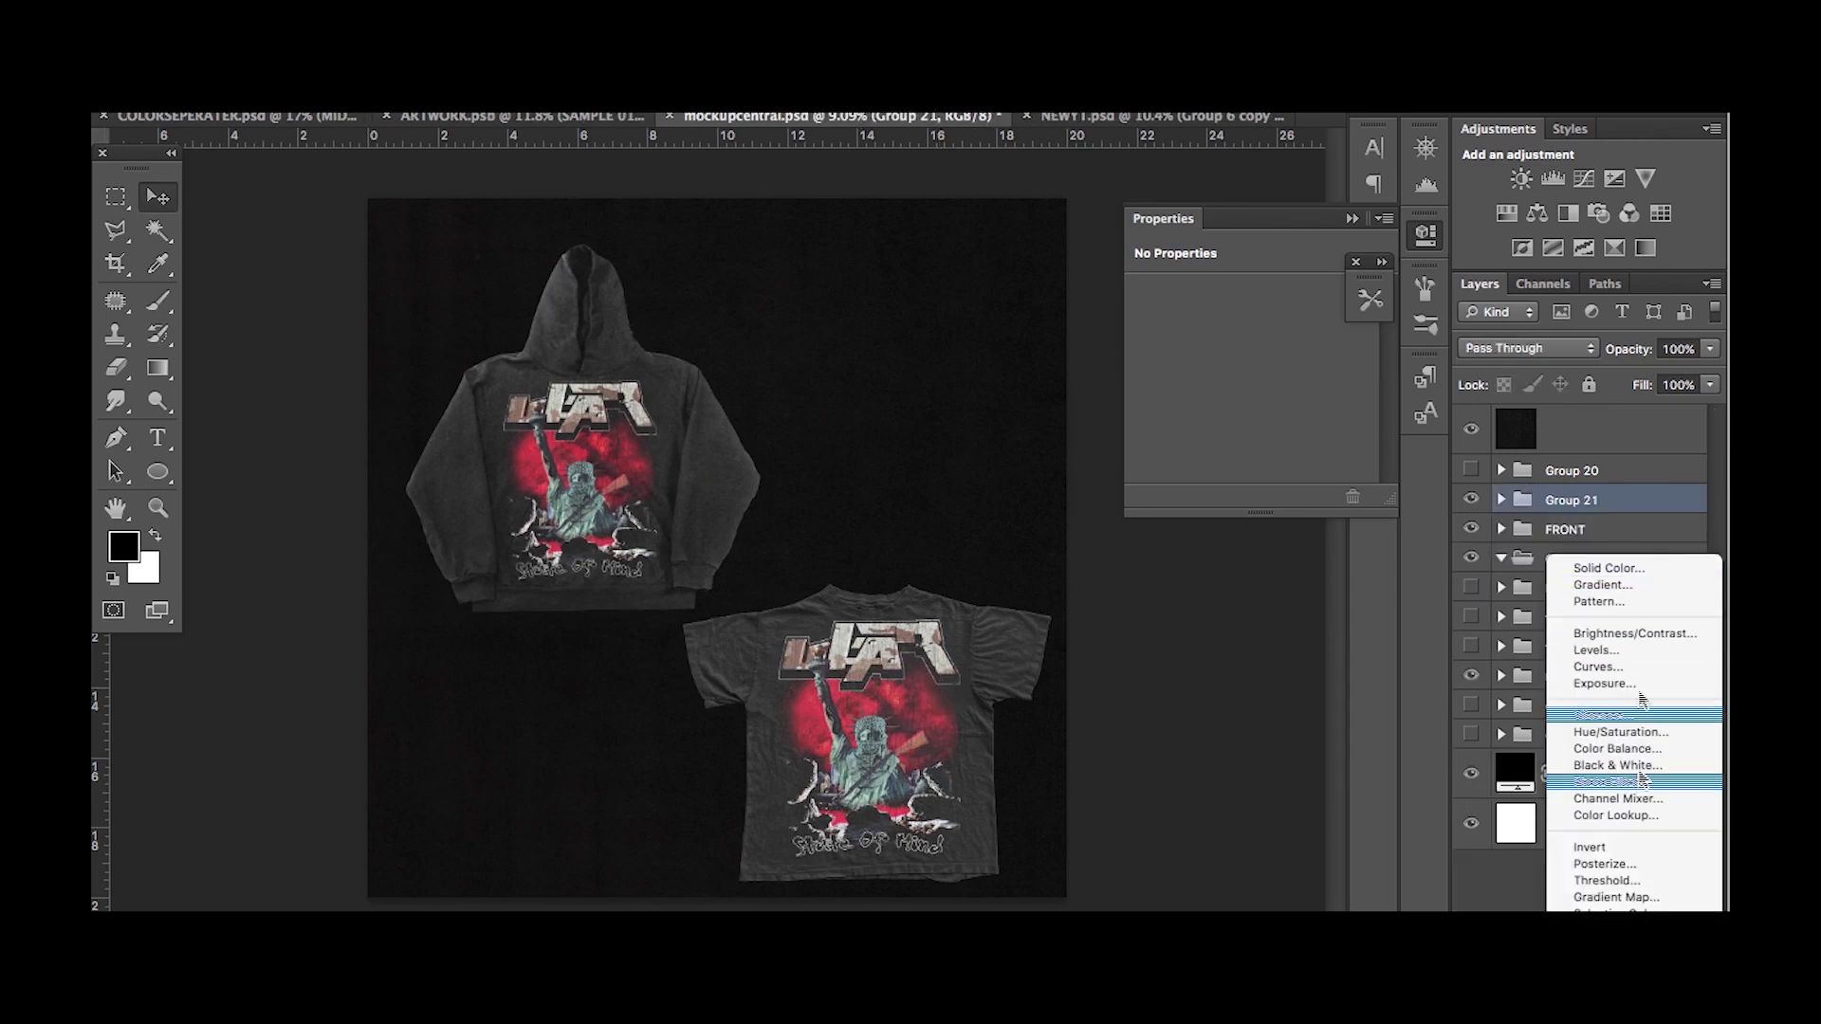
pyautogui.click(1603, 667)
pyautogui.keyDown('alt'); pyautogui.click(1484, 494); pyautogui.keyUp('alt')
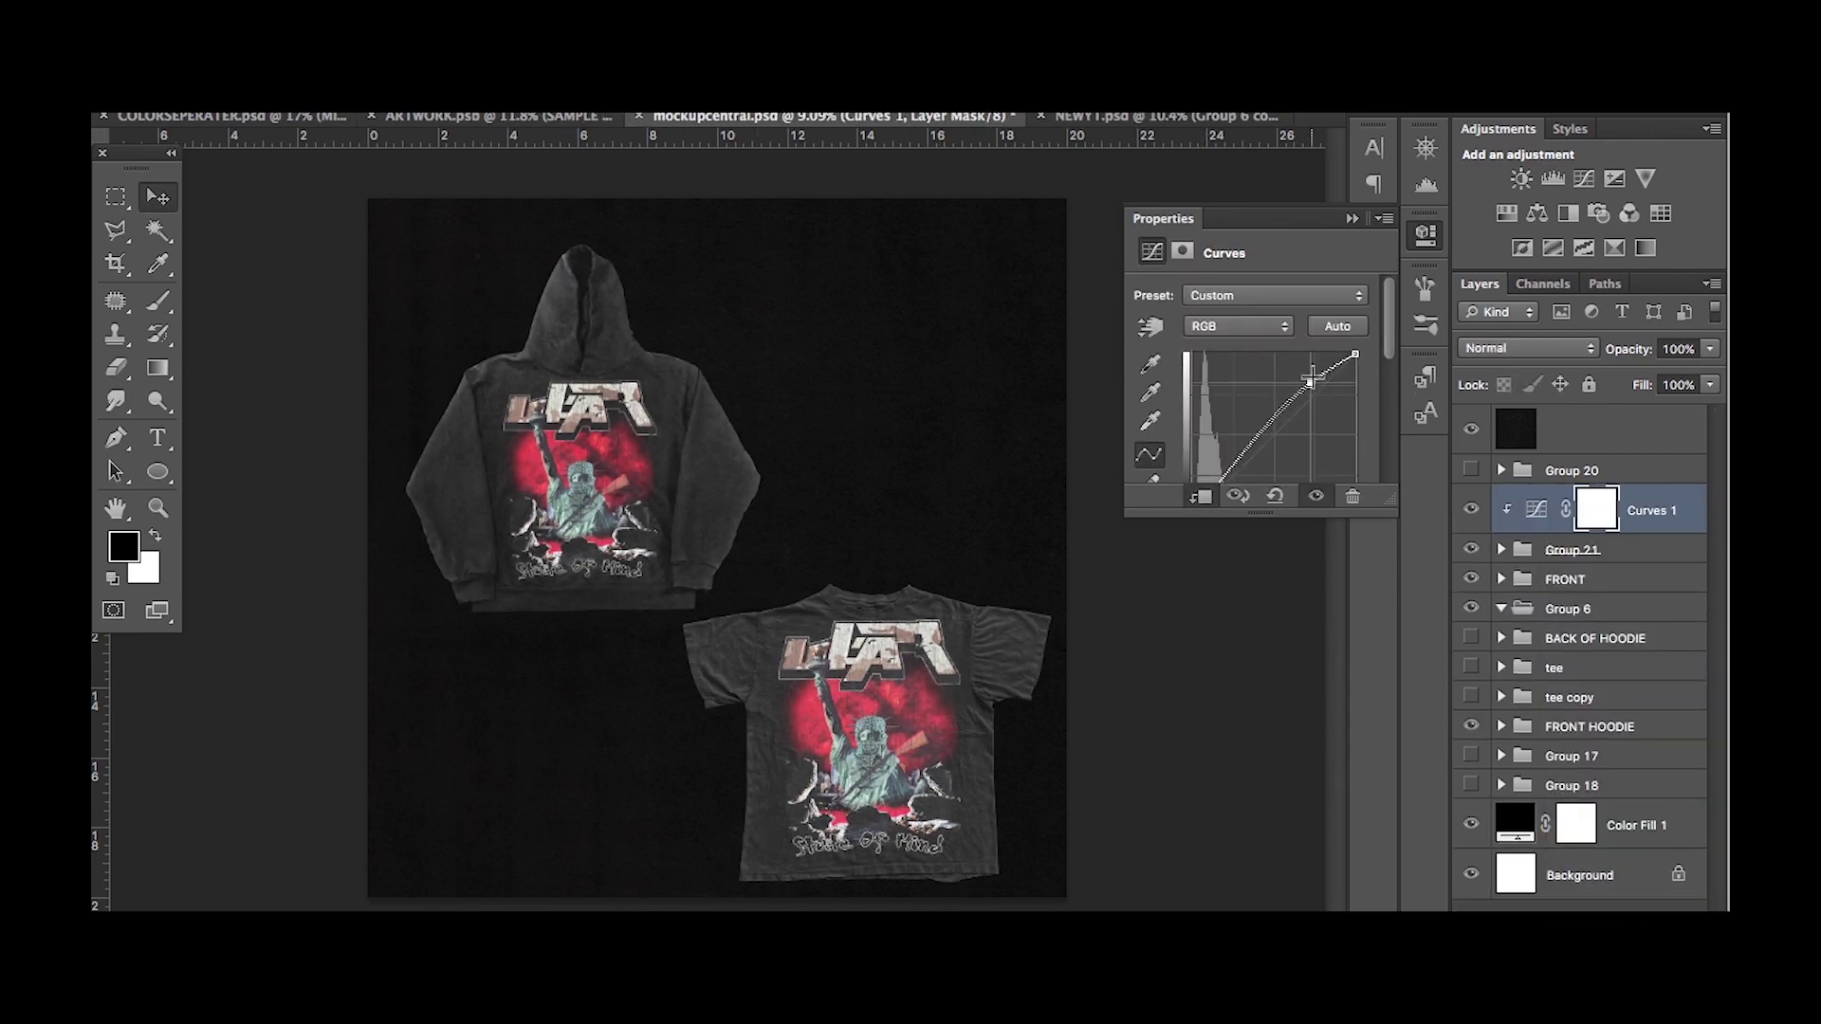
pyautogui.press('z')
pyautogui.moveTo(844, 474); pyautogui.dragTo(1056, 477)
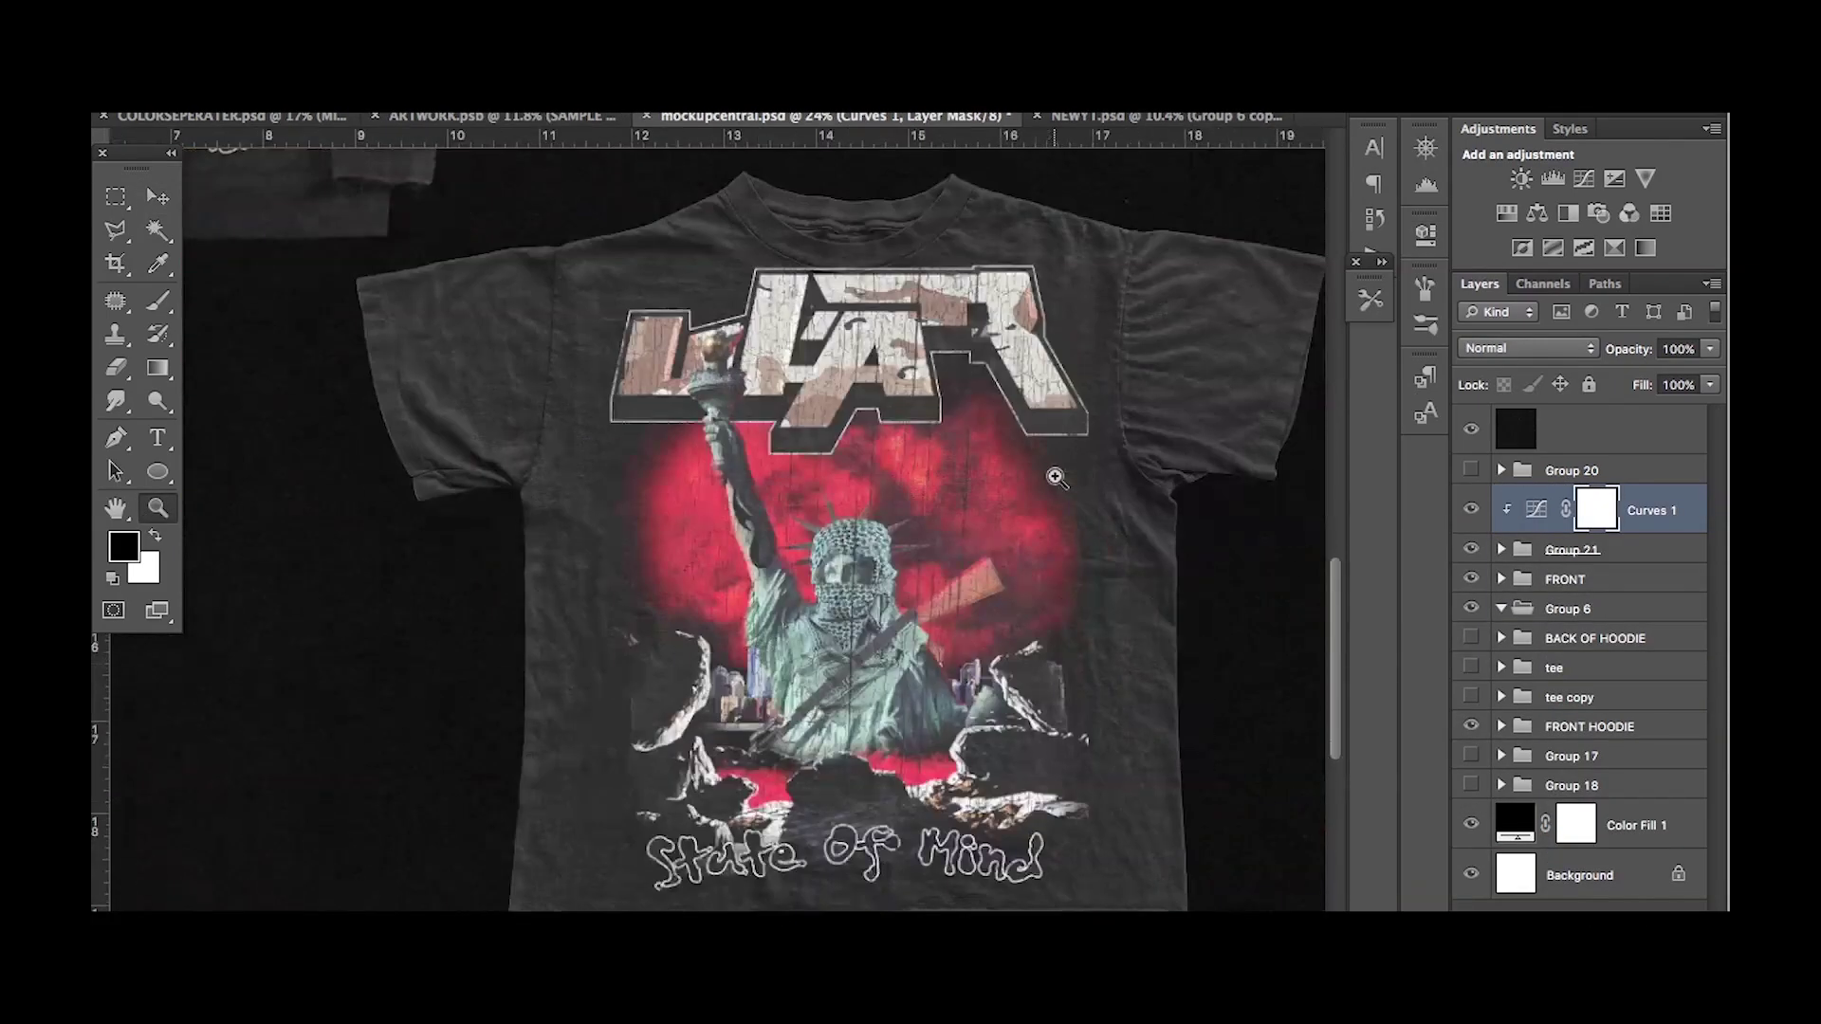